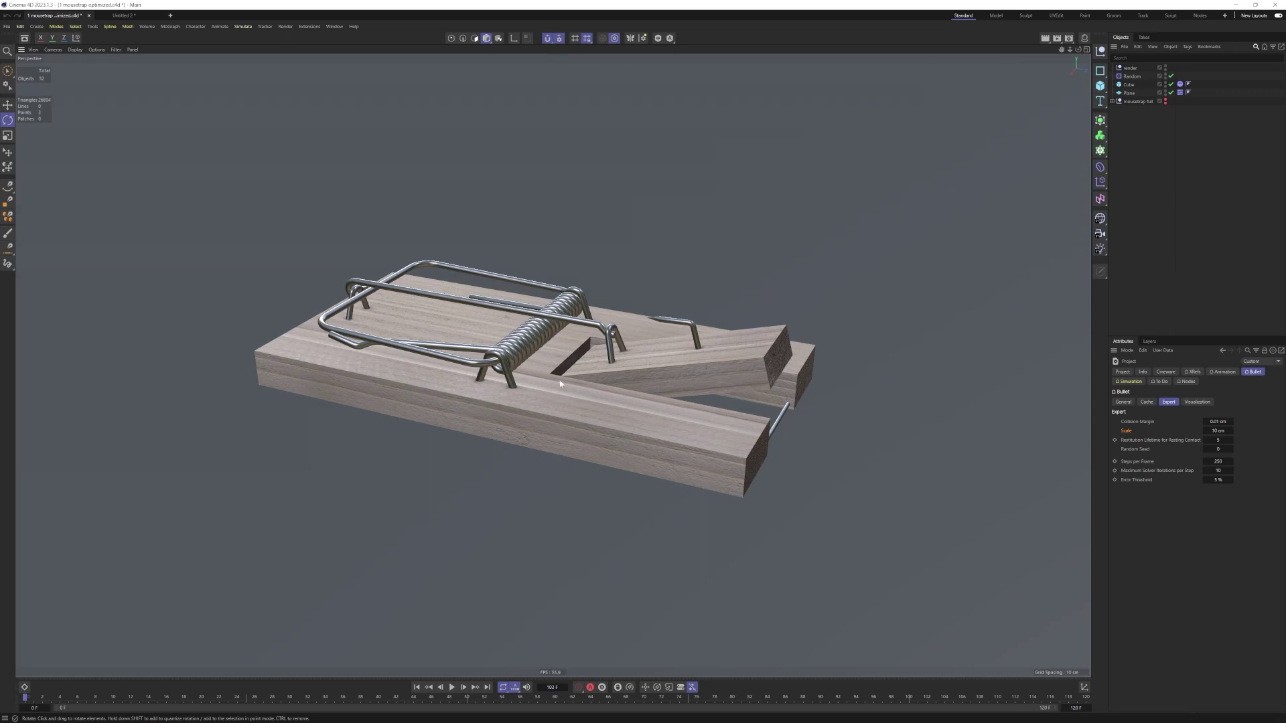
Examine the mousetrap model and play back its falling-cube simulation
left_click_drag(711, 283, 556, 367, "alt")
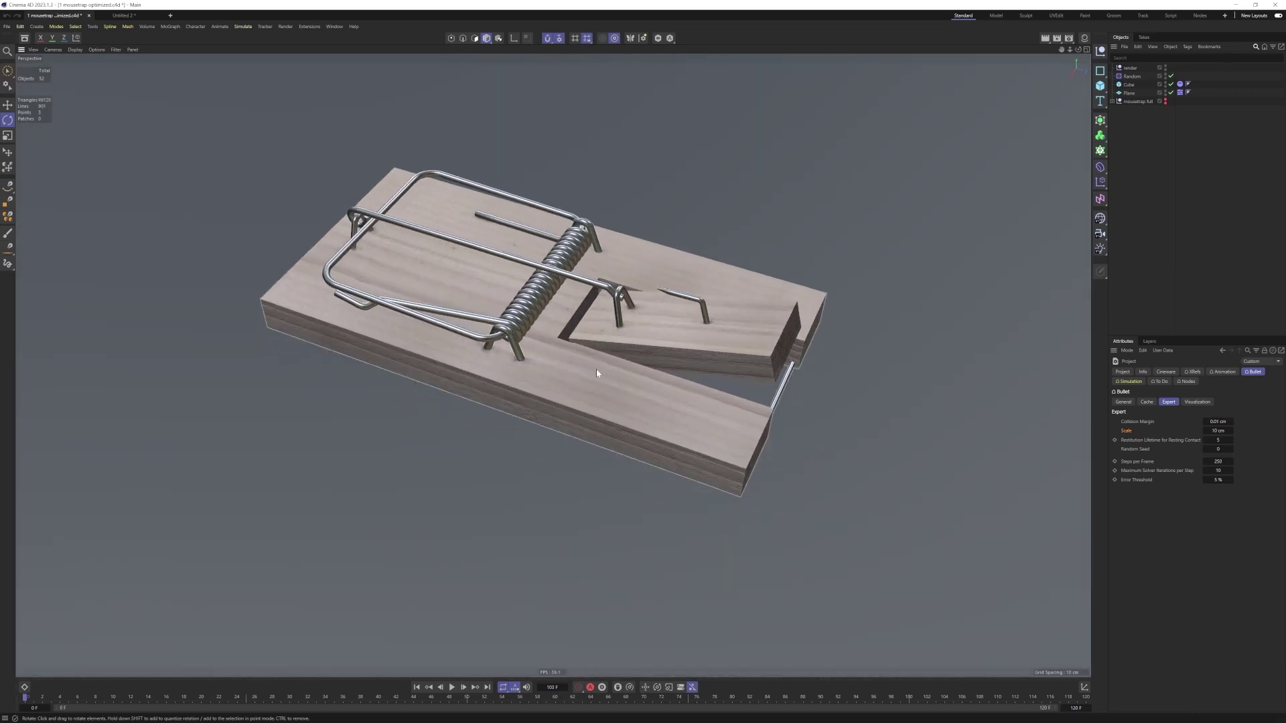
scroll(596, 368, "down", 6)
middle_click_drag(583, 276, 551, 364, "alt")
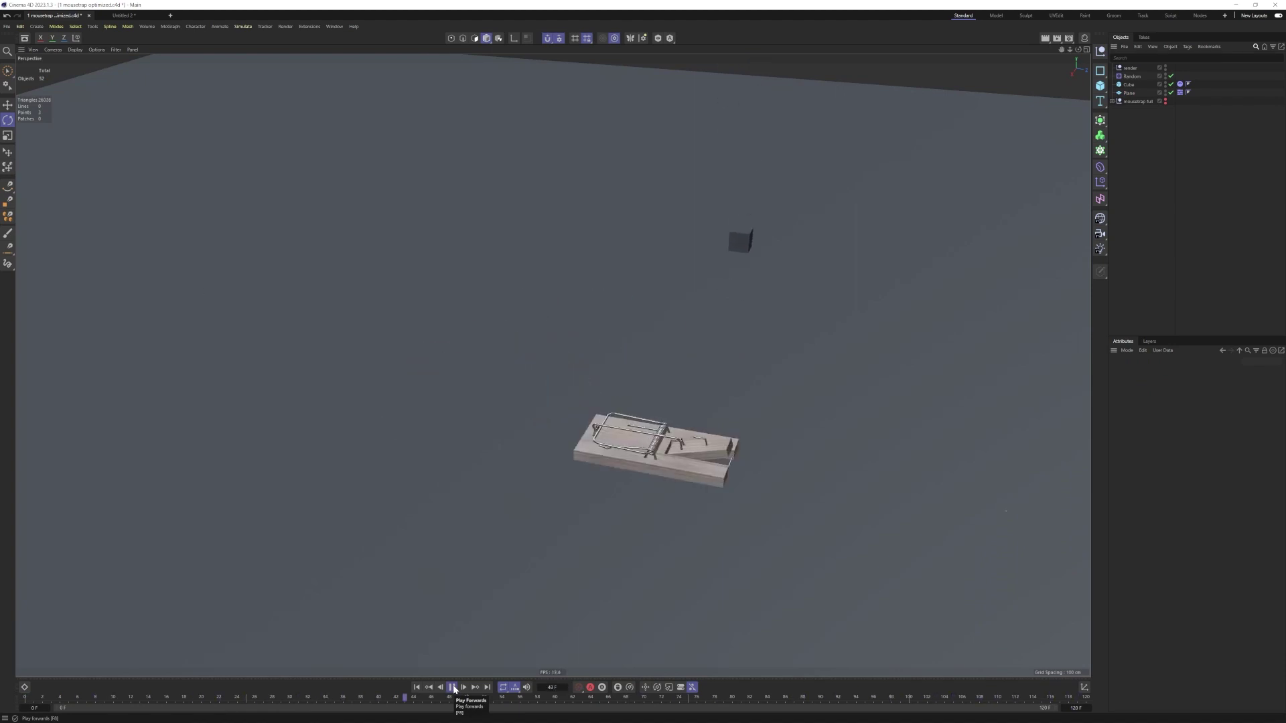
In the Untitled 2 project, add a cube to the mousetrap in the top view and make it editable
left_click(125, 16)
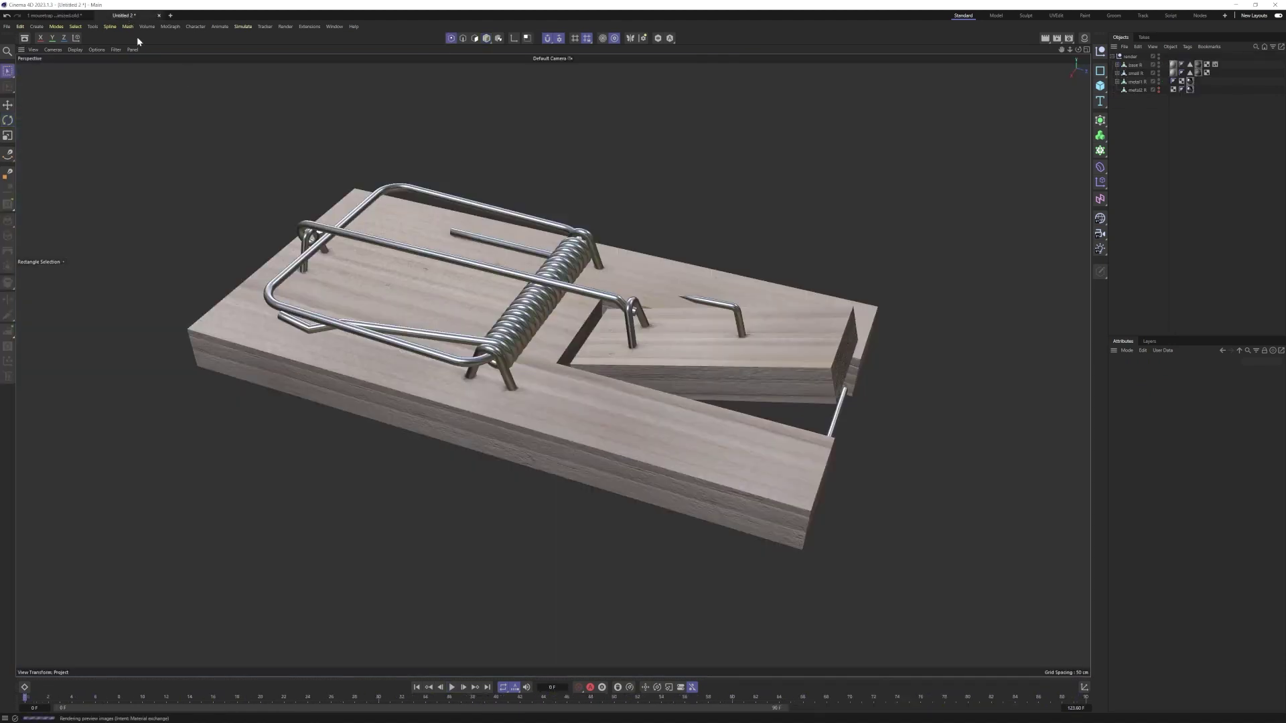
left_click_drag(507, 457, 562, 382, "alt")
key("F2")
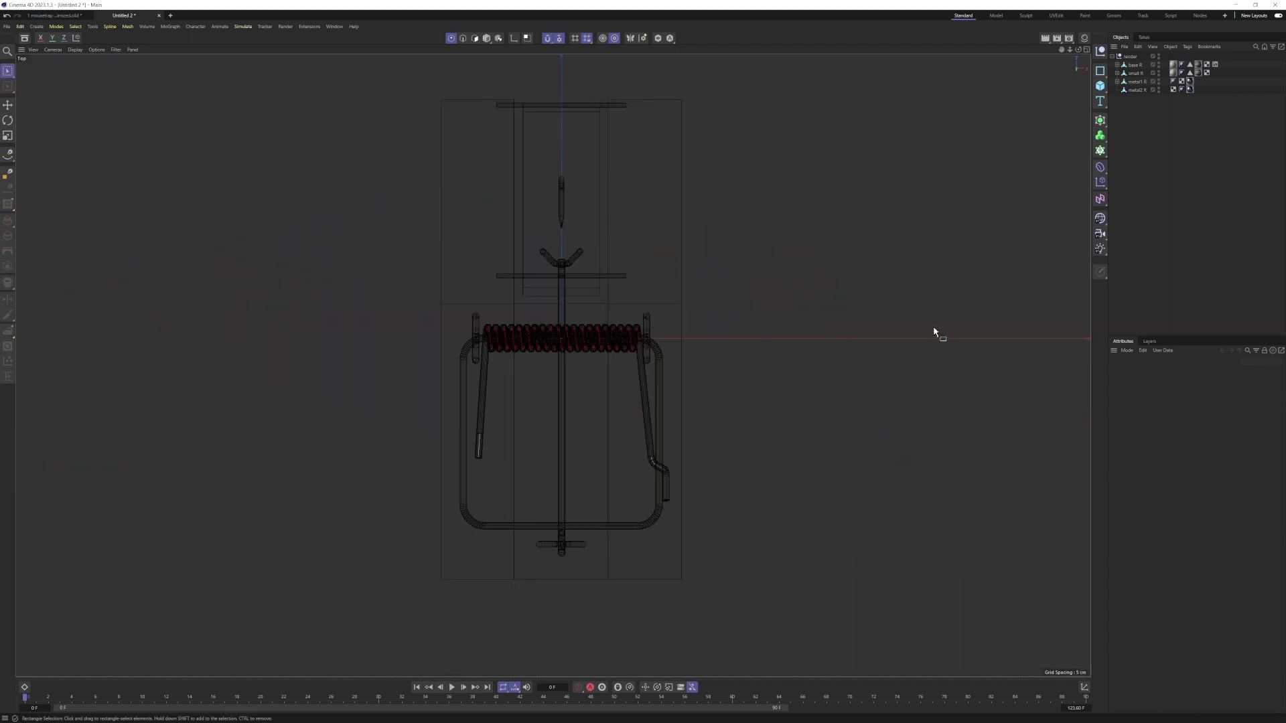
scroll(852, 339, "down", 2)
left_click(1100, 86)
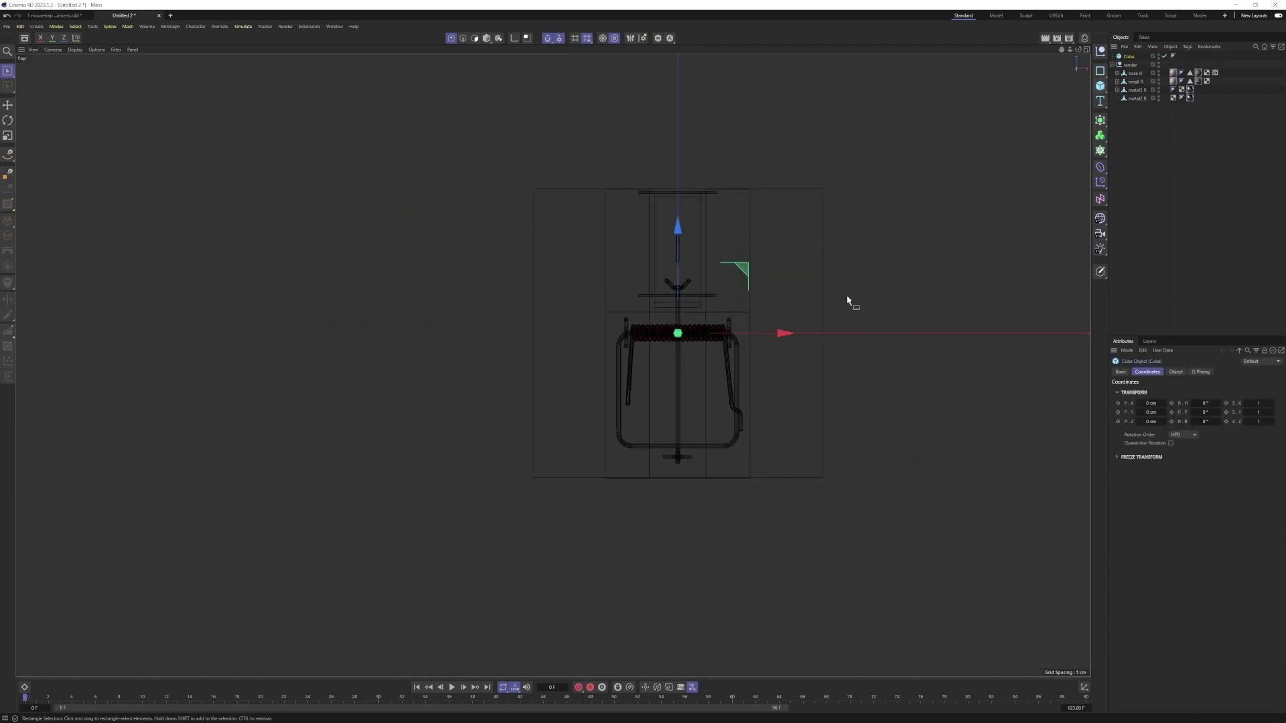
middle_click_drag(847, 302, 736, 310, "alt")
key("c")
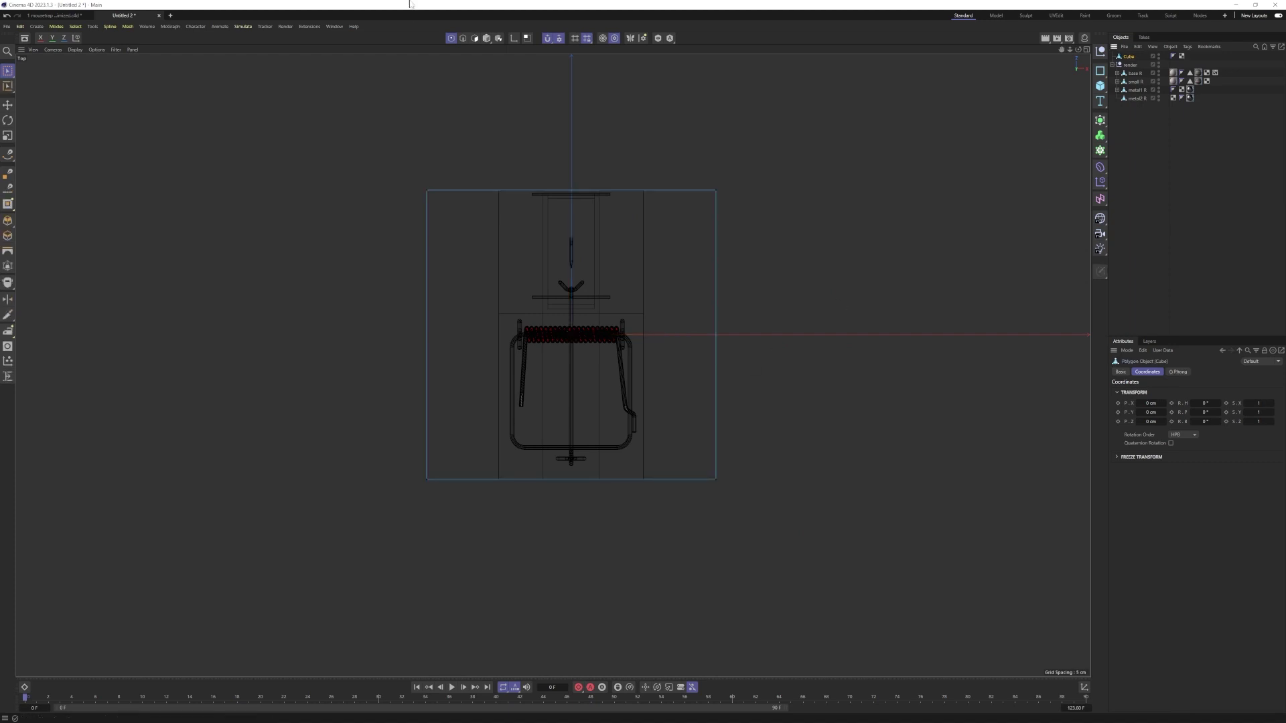
Switch to point editing and enable snapping to points and edges
left_click(450, 40)
double_click(548, 39)
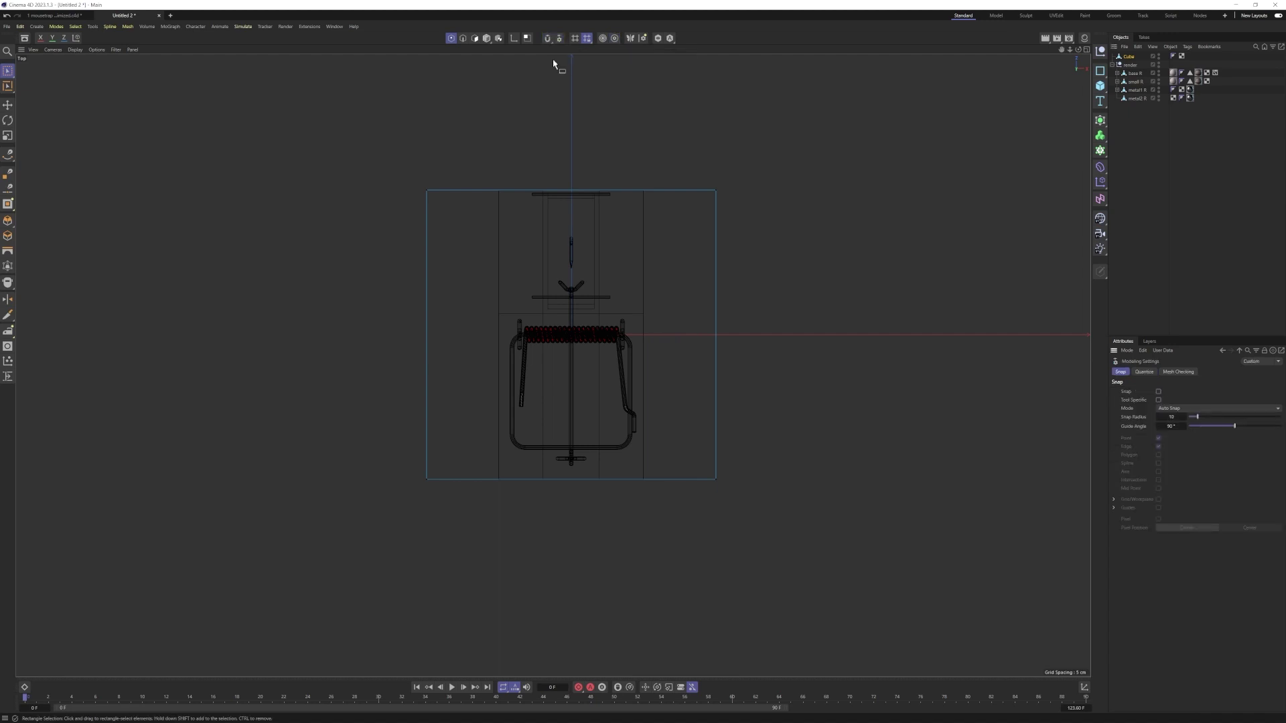
left_click(545, 40)
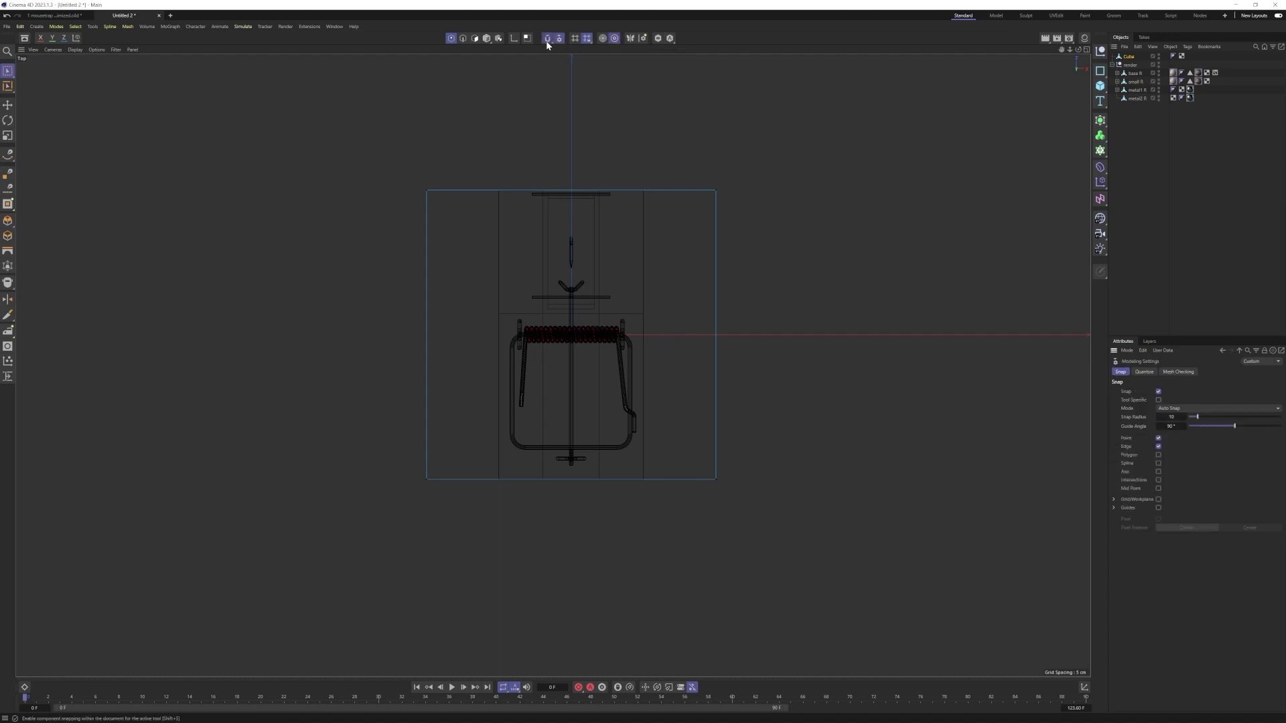
left_click(556, 40)
left_click(557, 41)
left_click(557, 40)
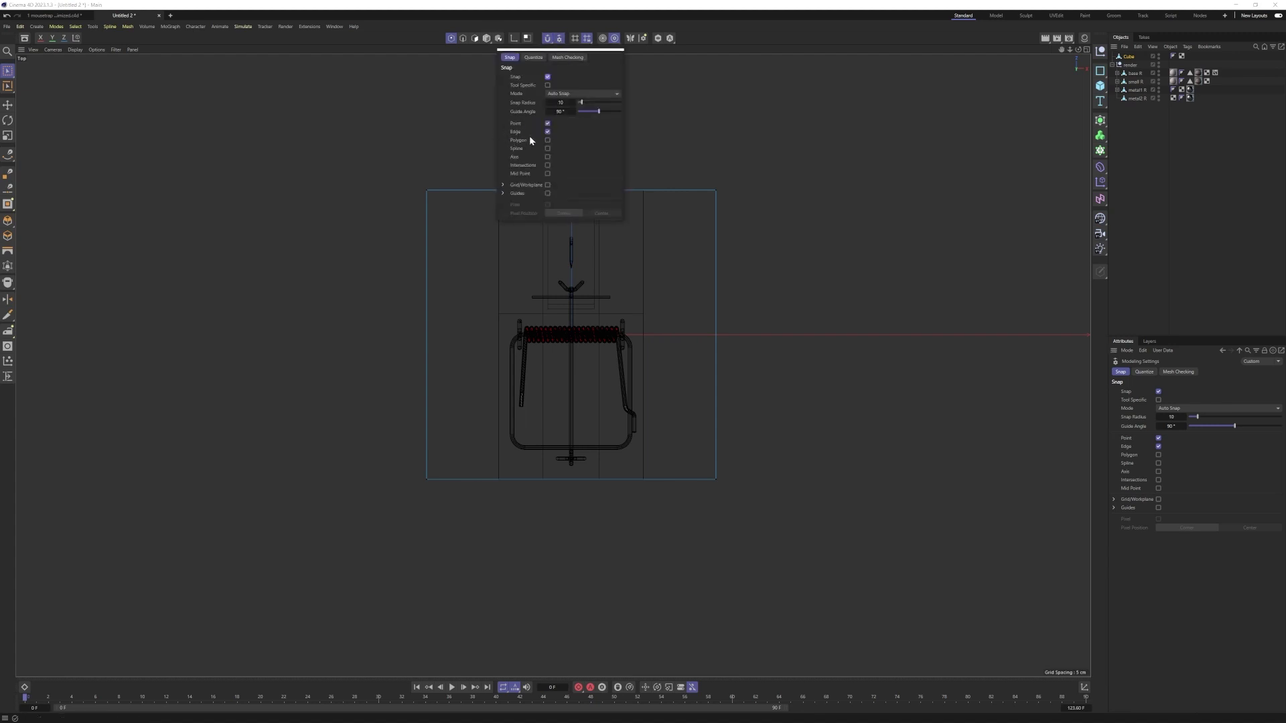
Snap the cube's side and end points to the wooden base's outline in the top view
left_click_drag(759, 177, 697, 555)
left_click_drag(789, 347, 714, 347)
left_click_drag(350, 161, 472, 608)
left_click_drag(535, 337, 608, 337)
left_click_drag(428, 126, 731, 221)
scroll(607, 181, "up", 8)
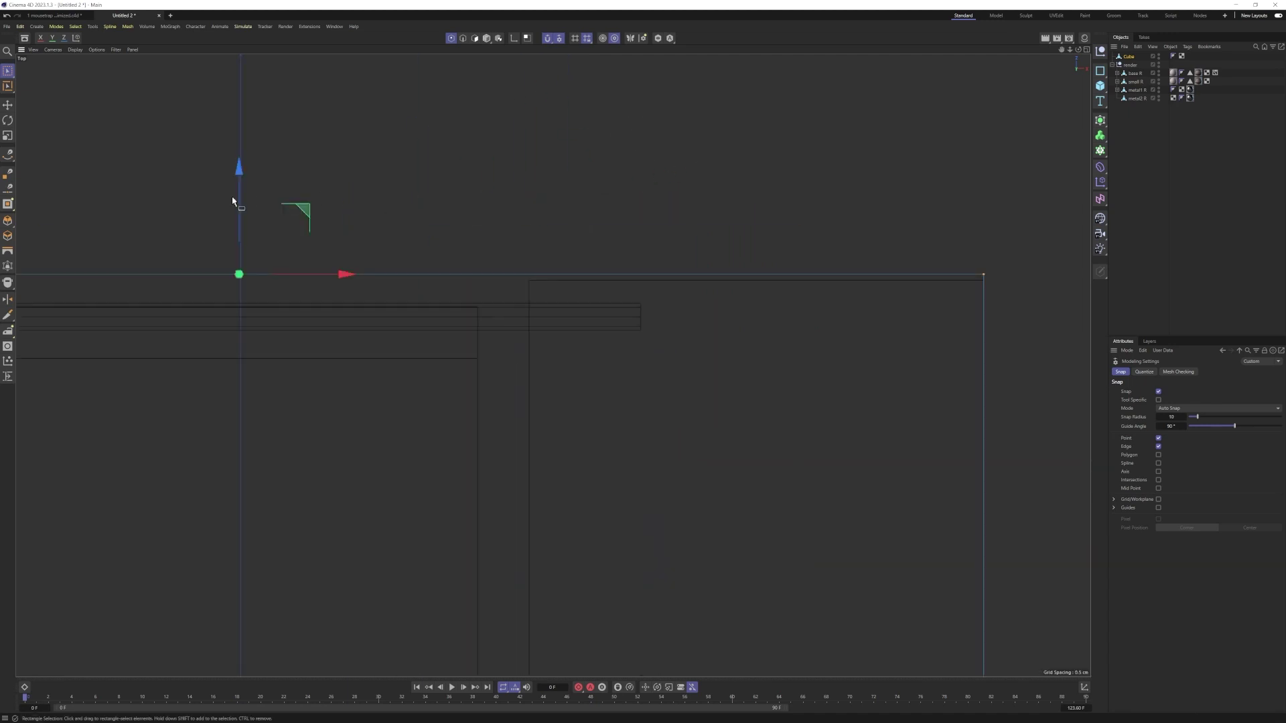
left_click_drag(237, 200, 532, 281)
Snap the cube's points to the wooden base's thickness in an orthographic side view
middle_click(543, 375)
middle_click(547, 413)
scroll(437, 402, "down", 10)
left_click_drag(364, 305, 607, 382)
left_click_drag(467, 290, 470, 309)
scroll(399, 448, "up", 5)
left_click_drag(451, 376, 448, 65)
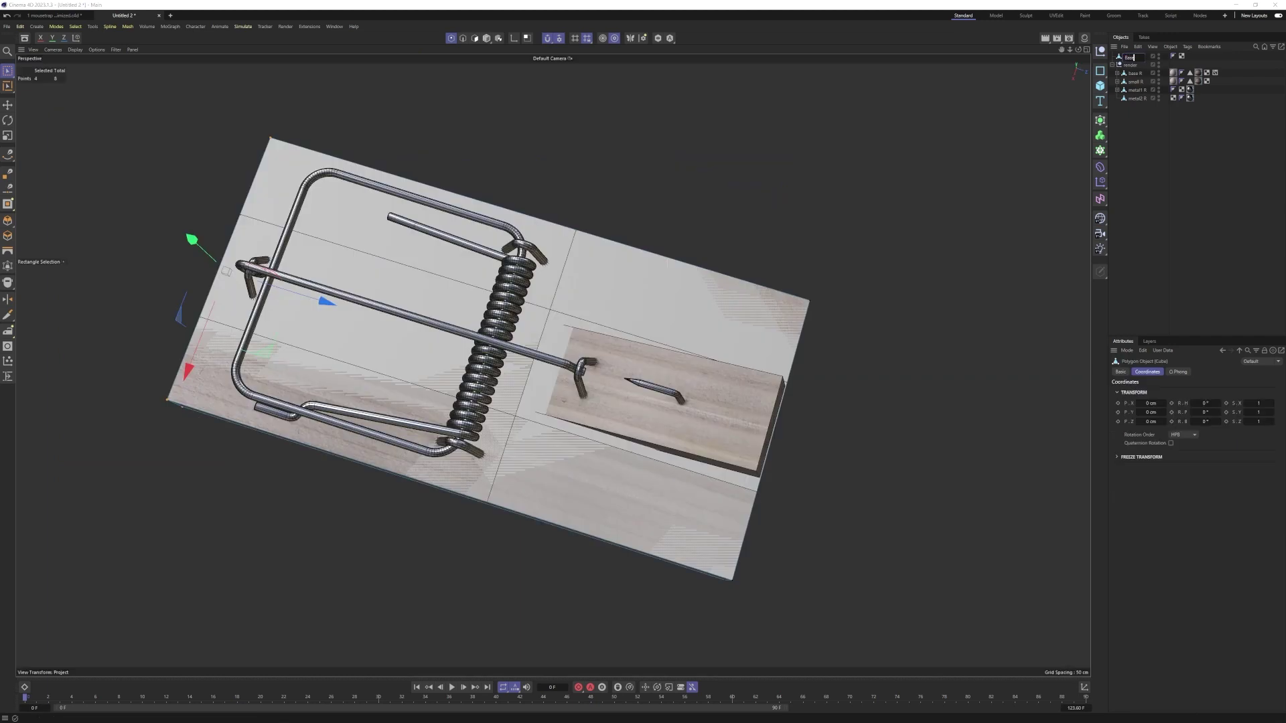
Name the fitted cube Base, duplicate it and name the copy Small
key("Return")
left_click(1183, 194)
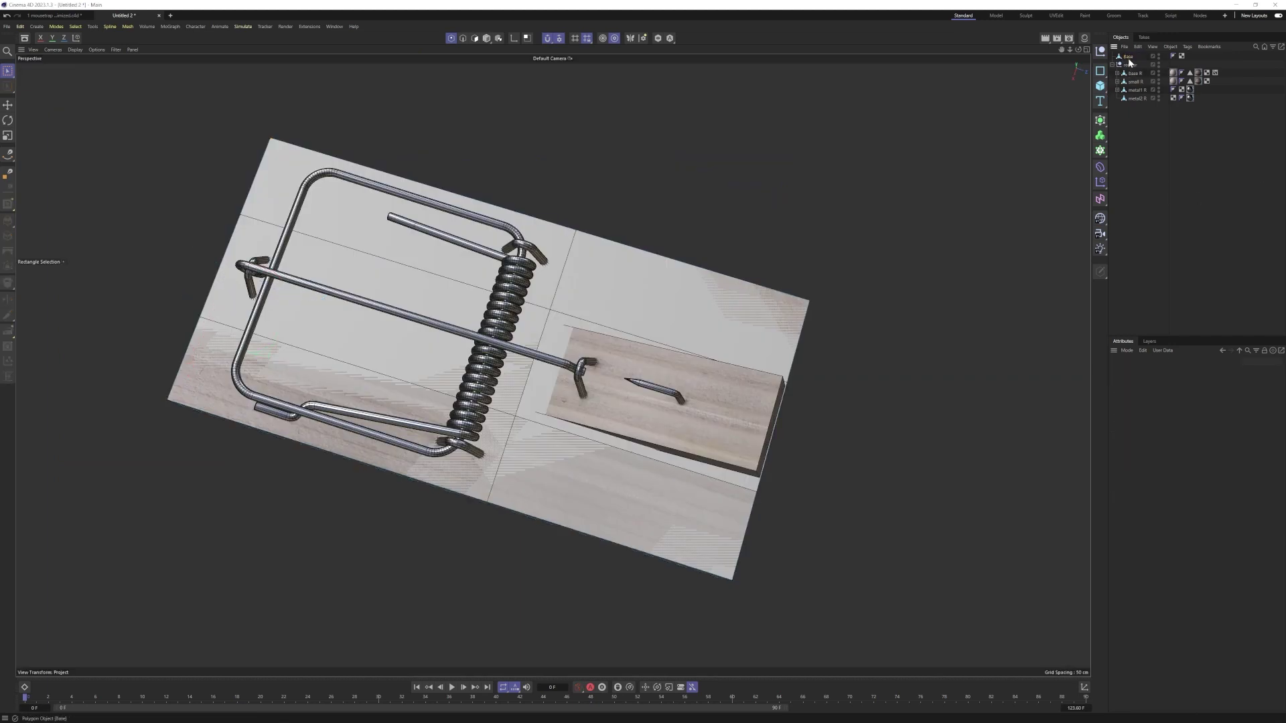
left_click_drag(1130, 65, 1131, 65, "ctrl")
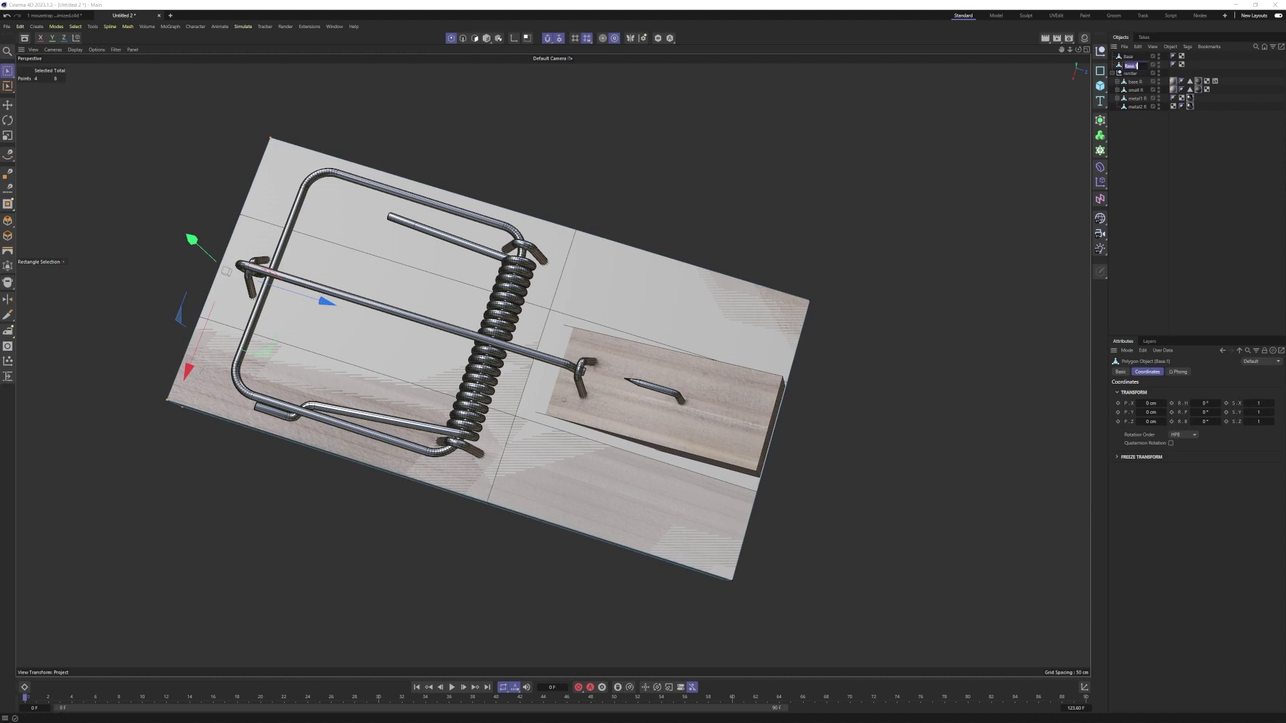
type("Small")
key("Return")
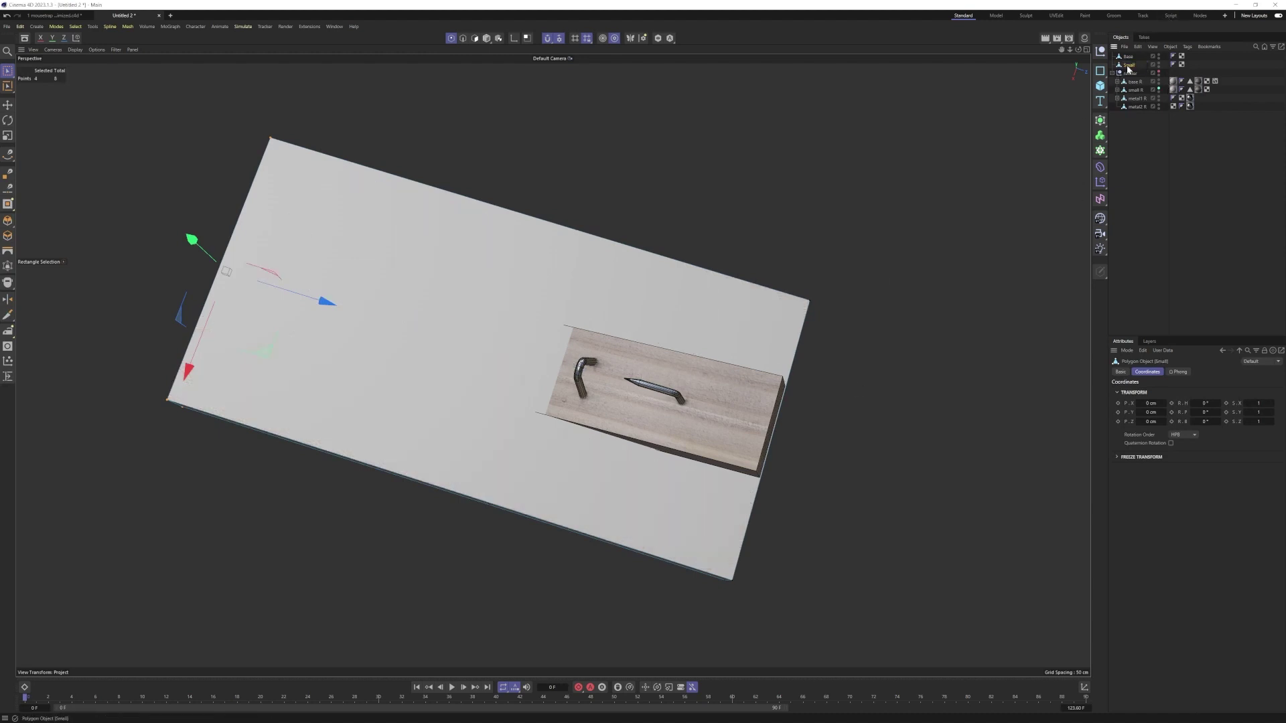
Align Small with the tilted small R board by temporarily nesting it there and resetting its position and rotation to 0
left_click_drag(1136, 86, 1137, 89)
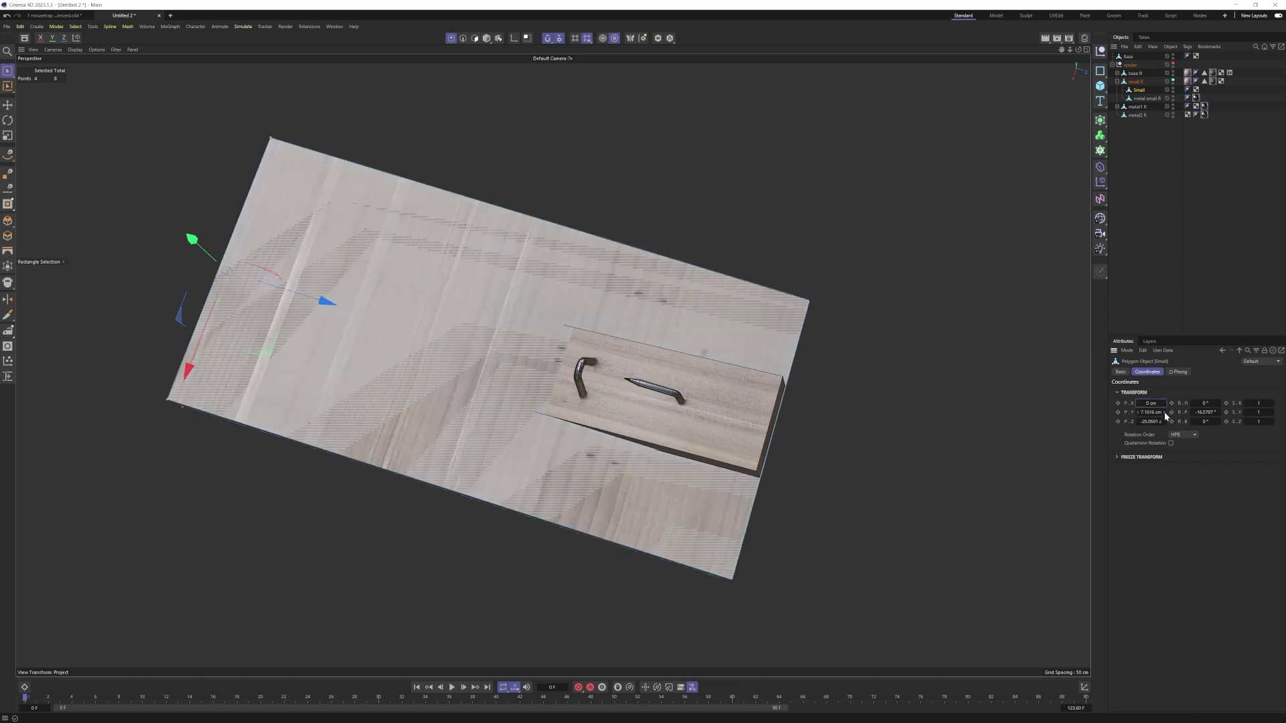
right_click(1164, 420)
right_click(1219, 413)
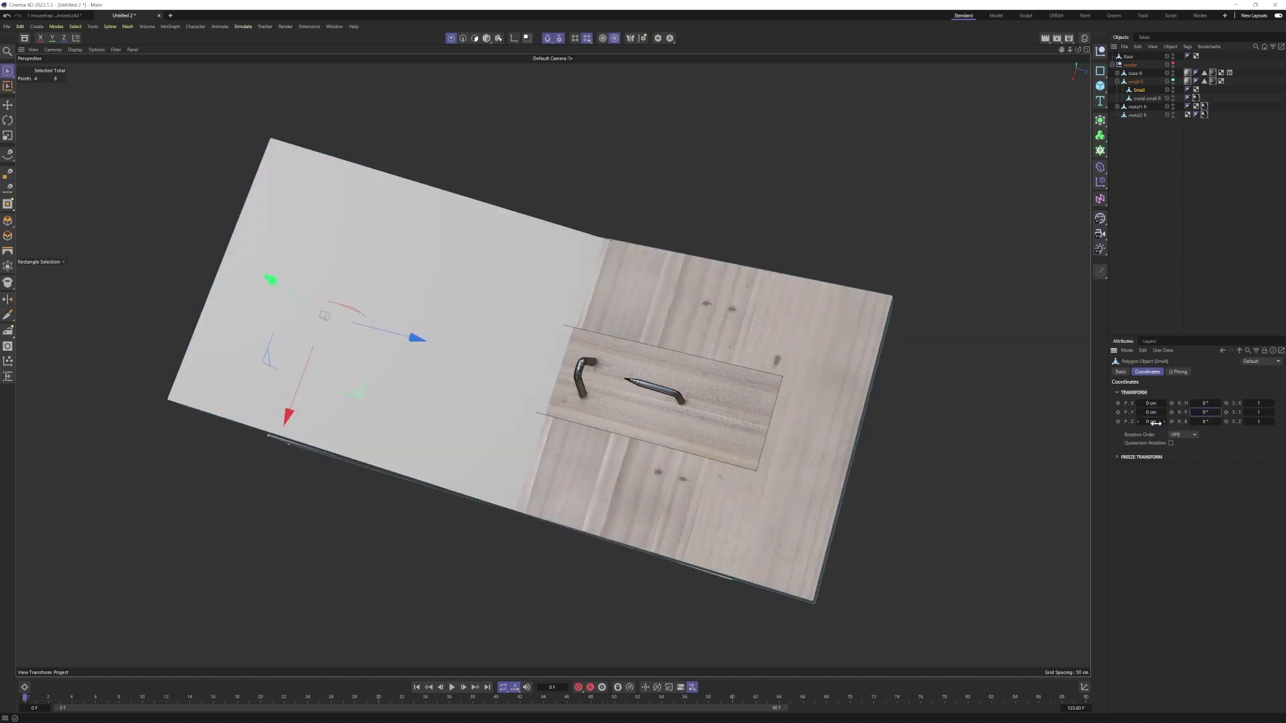
middle_click_drag(667, 395, 655, 281, "alt")
left_click_drag(654, 281, 637, 275, "alt")
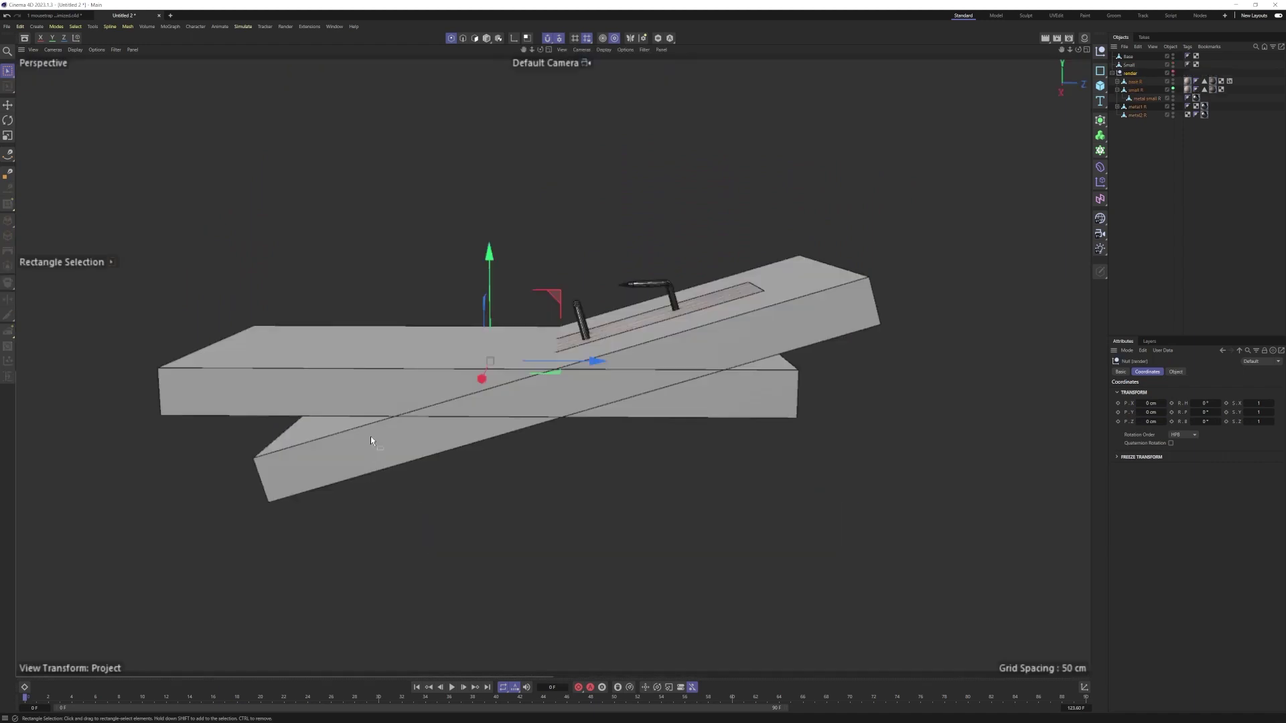
Fit Small's side profile to the tilted small R board by snapping its end points in the right view
key("F3")
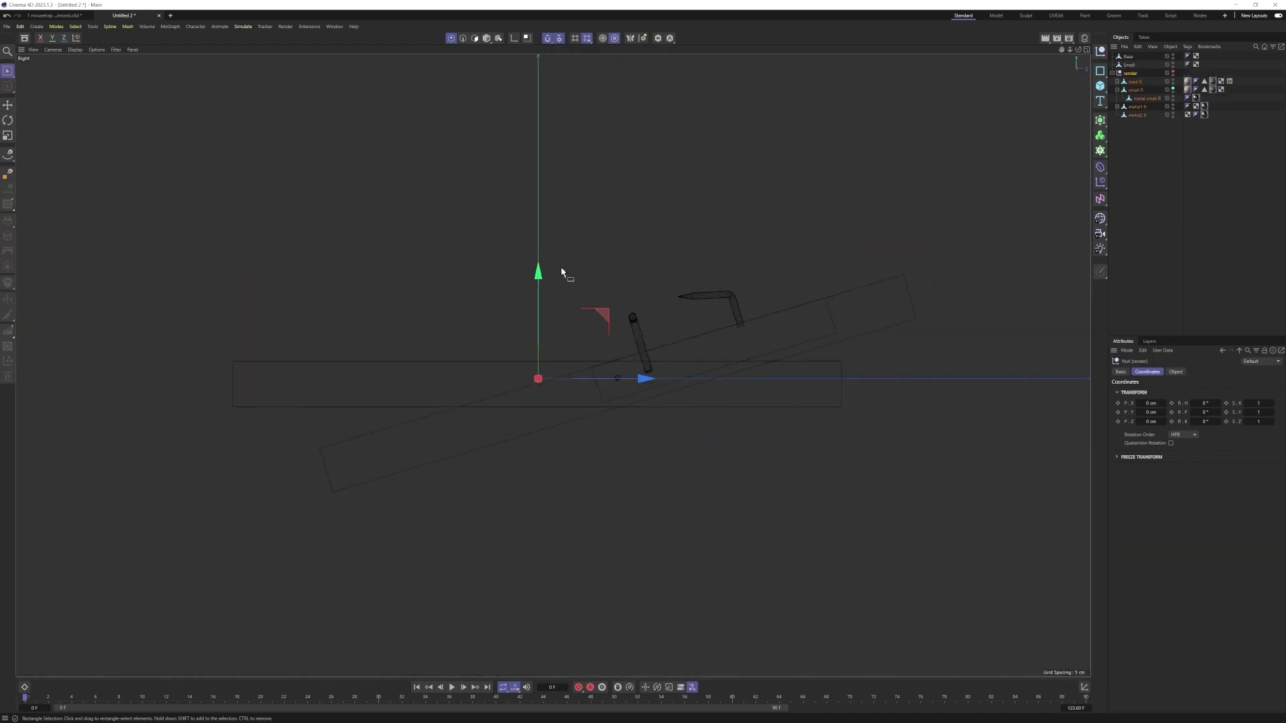
left_click(899, 338)
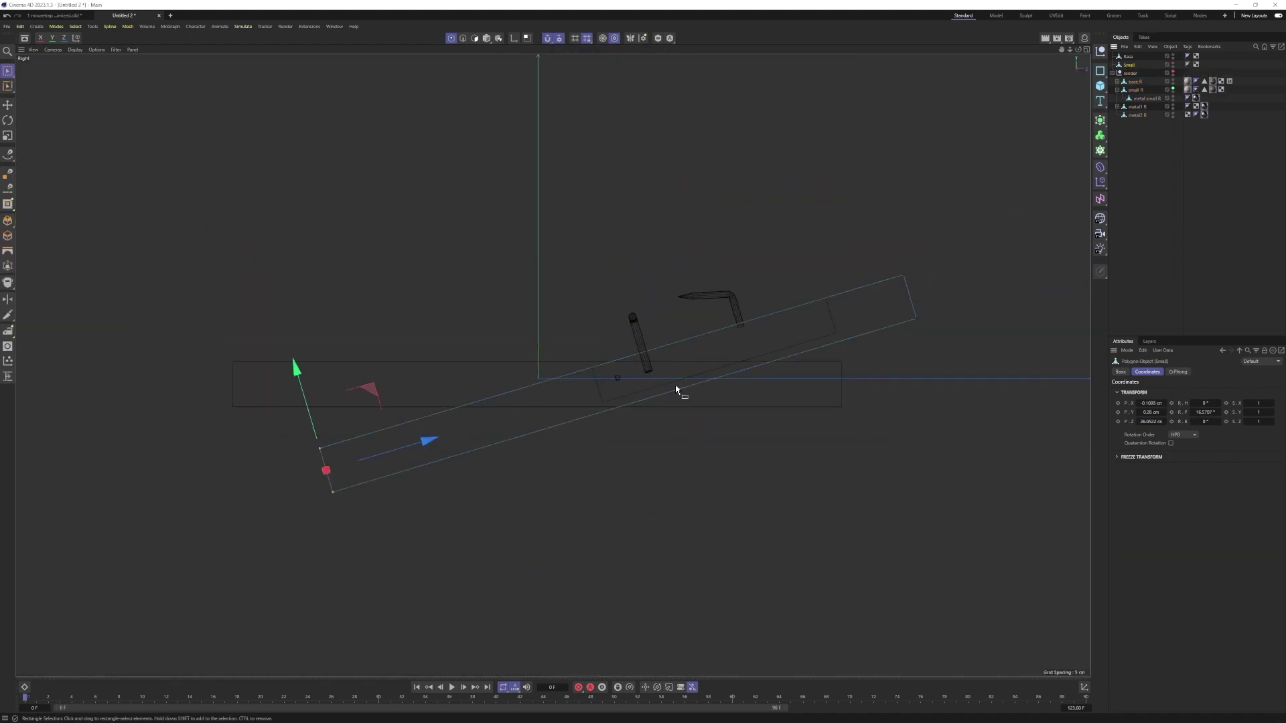
left_click_drag(896, 329, 915, 296)
left_click_drag(378, 422, 247, 544)
left_click_drag(326, 470, 689, 365)
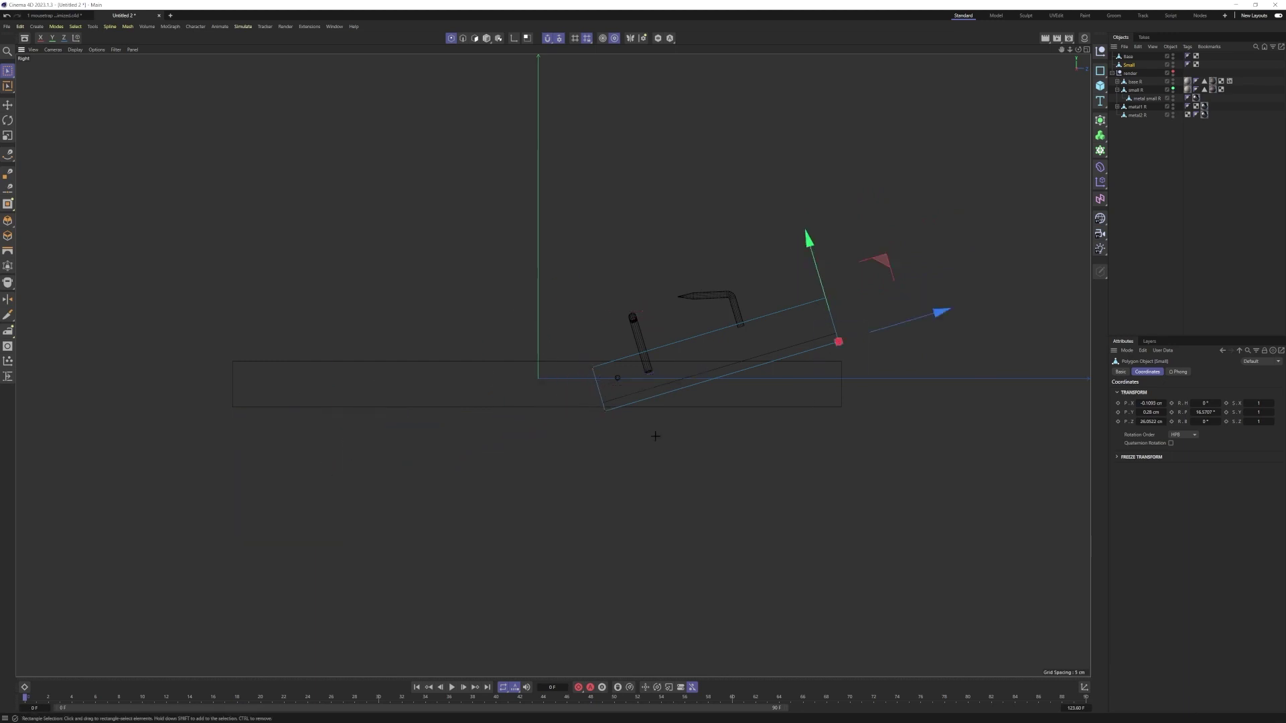
left_click_drag(655, 436, 590, 395, "shift")
left_click_drag(702, 305, 701, 300)
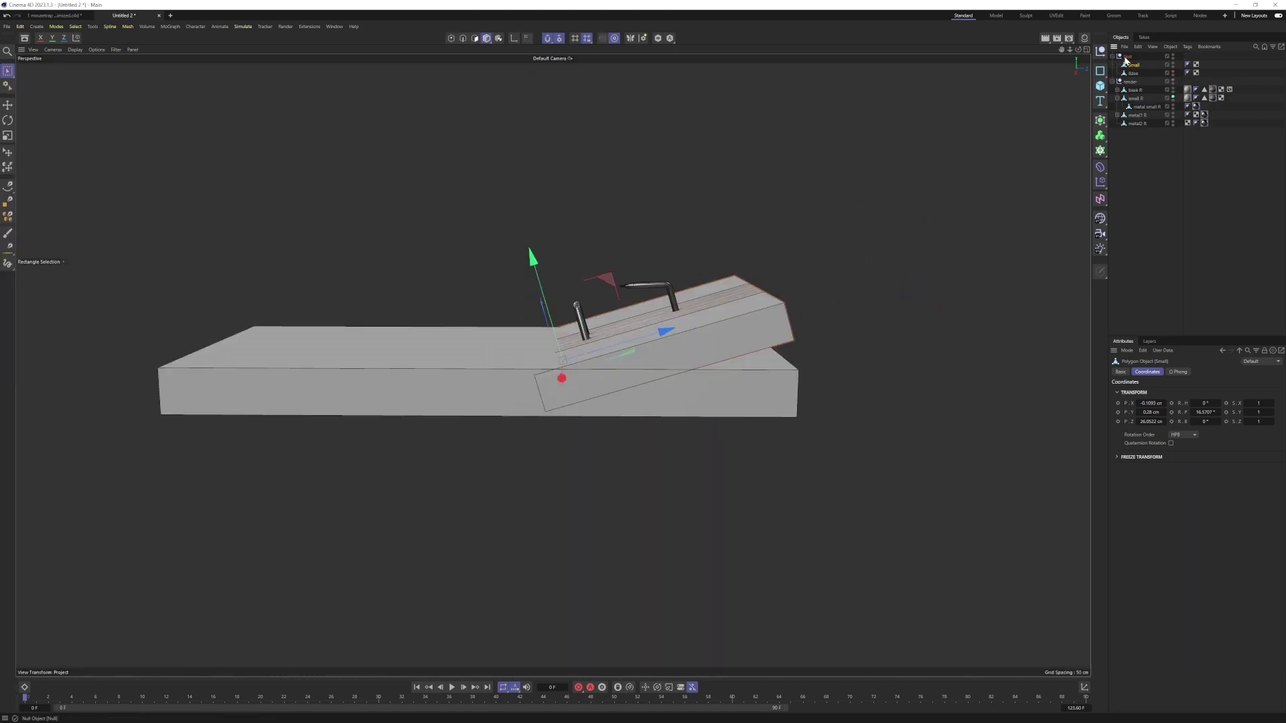
Group Small and Base under a null and name it dynamics
left_click(1127, 59)
double_click(1129, 57)
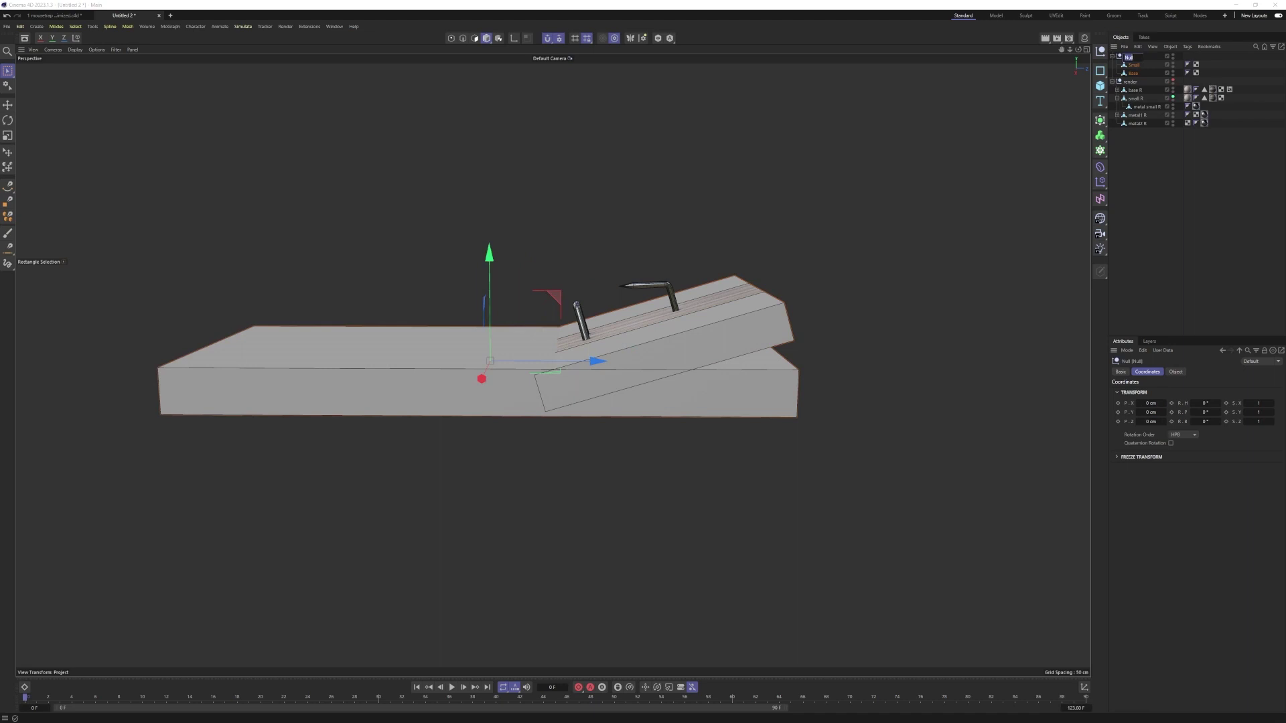
type("dynamic")
type("s")
key("Return")
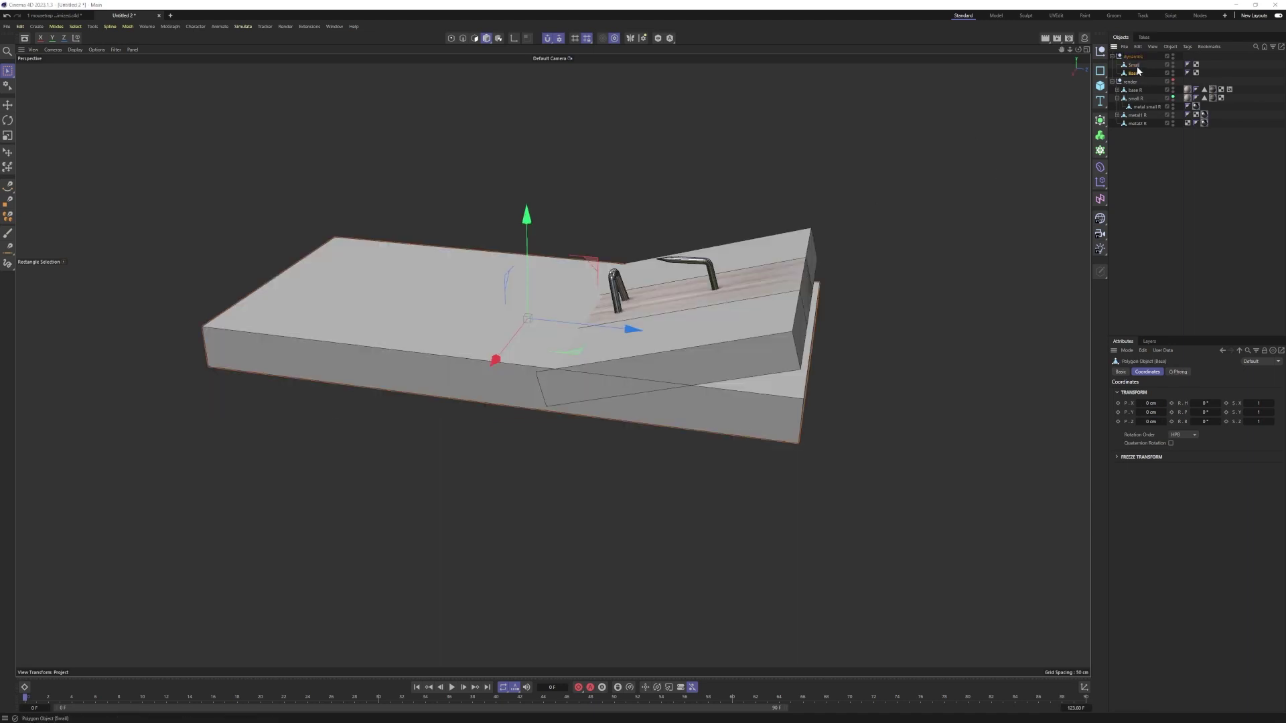
Narrow Small in the top view to match the width of the small R board
left_click(1137, 66)
middle_click(900, 201)
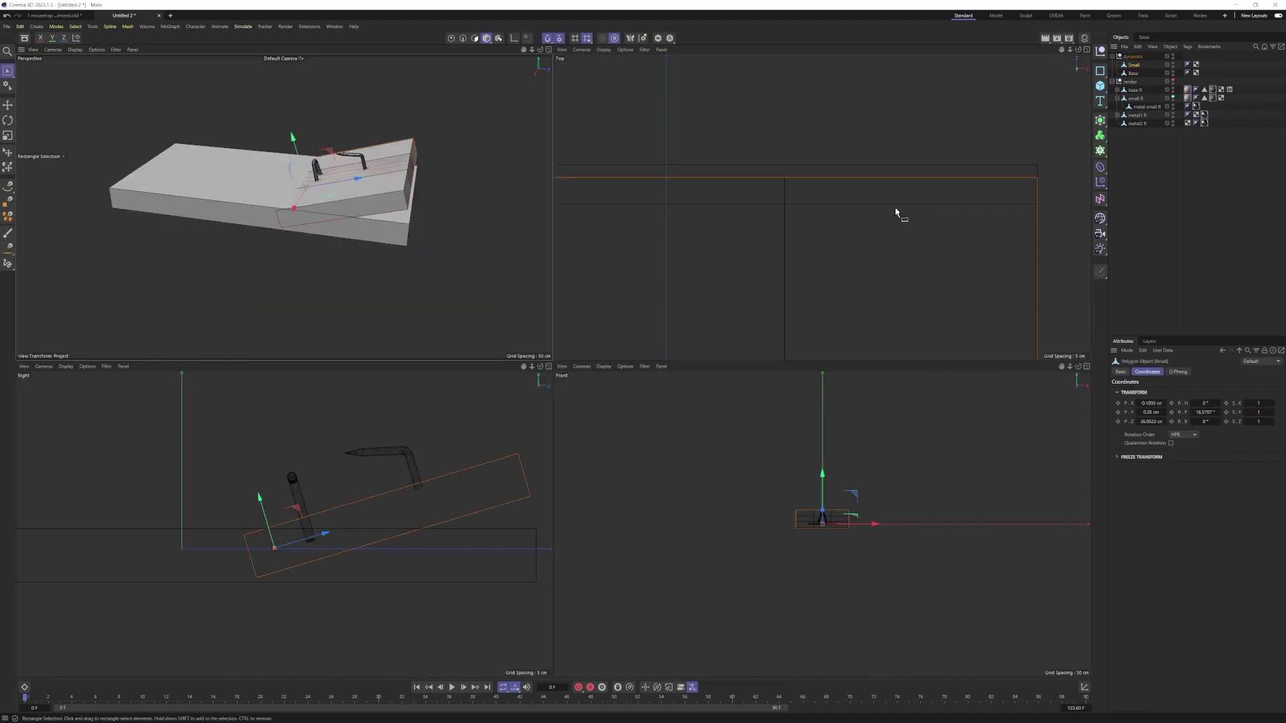
middle_click(804, 234)
right_click_drag(858, 187, 800, 222, "alt")
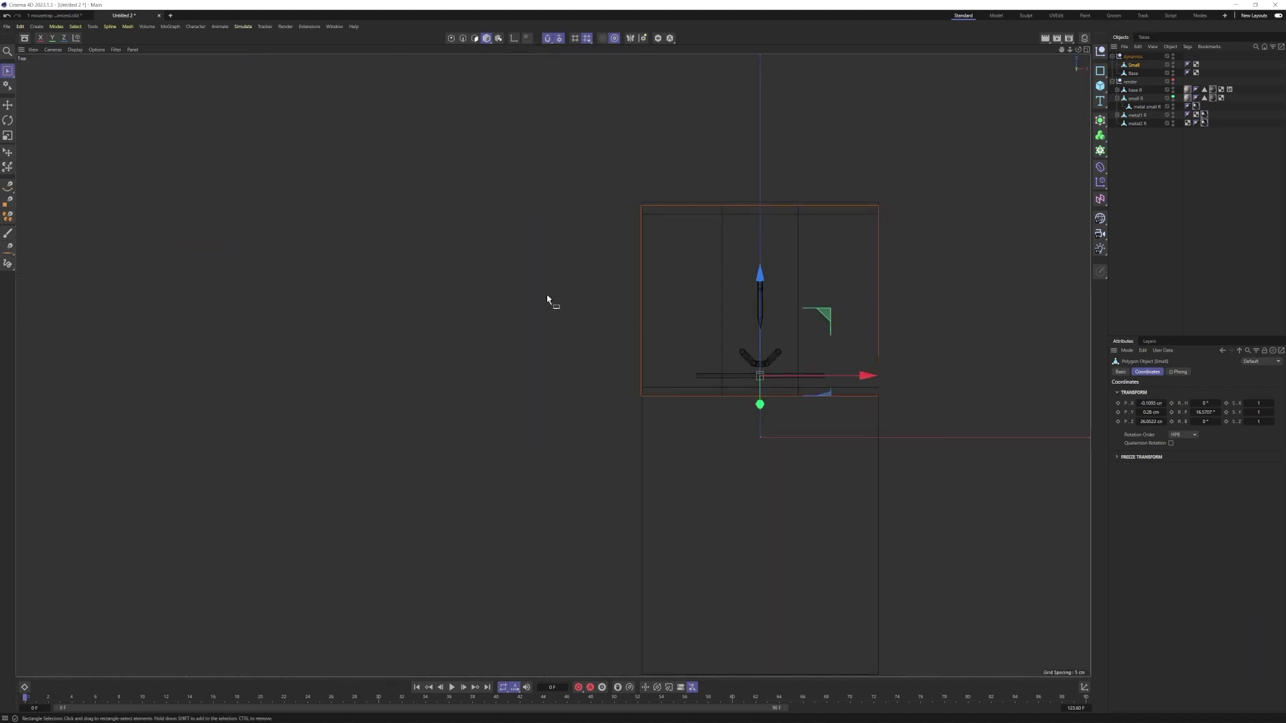
left_click_drag(759, 375, 881, 301)
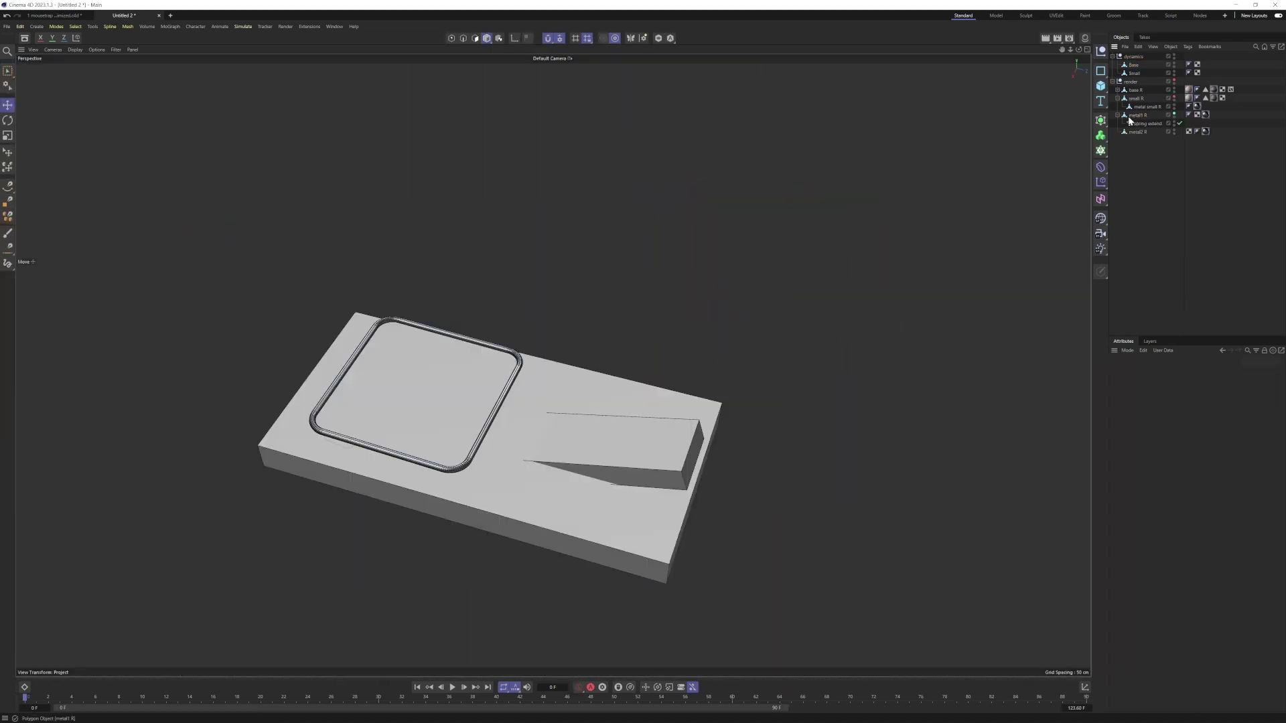
Add a cube at the metal1 R frame's pivot, scale it down and move it into the dynamics group
left_click(1132, 116)
left_click_drag(532, 477, 671, 387)
key("ctrl+z")
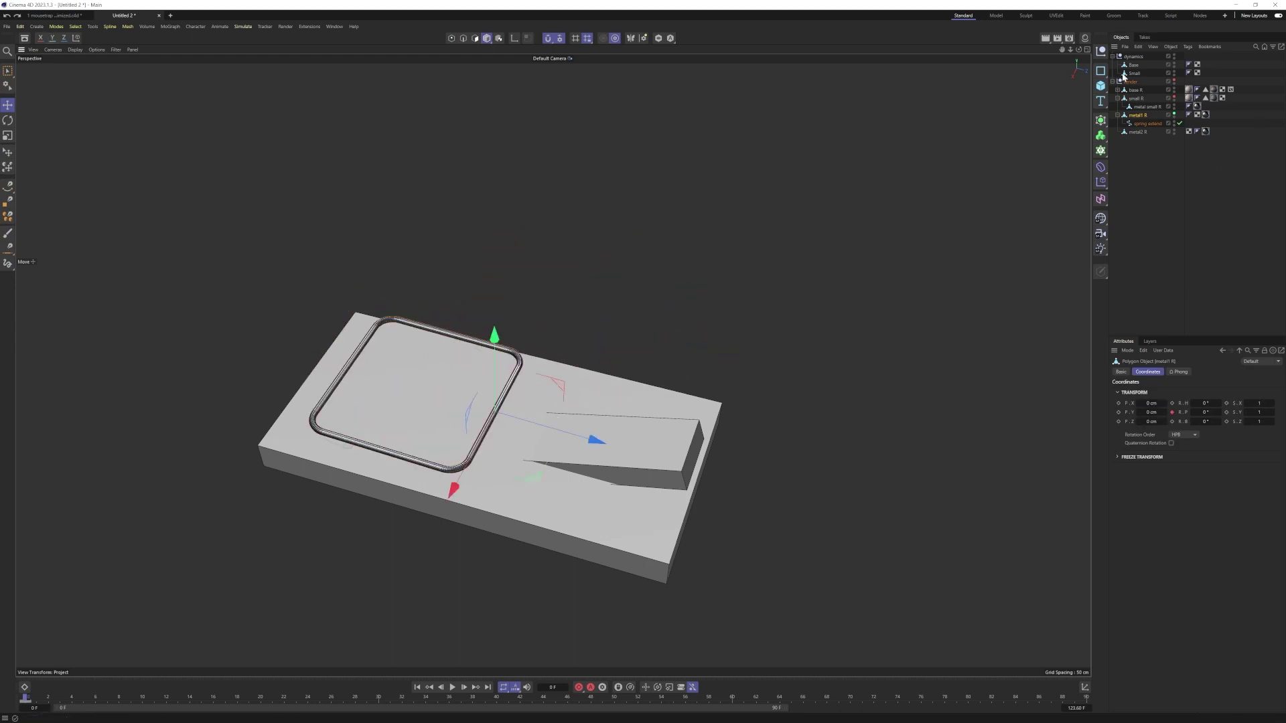
left_click(1101, 86)
key("t")
left_click_drag(804, 306, 598, 441)
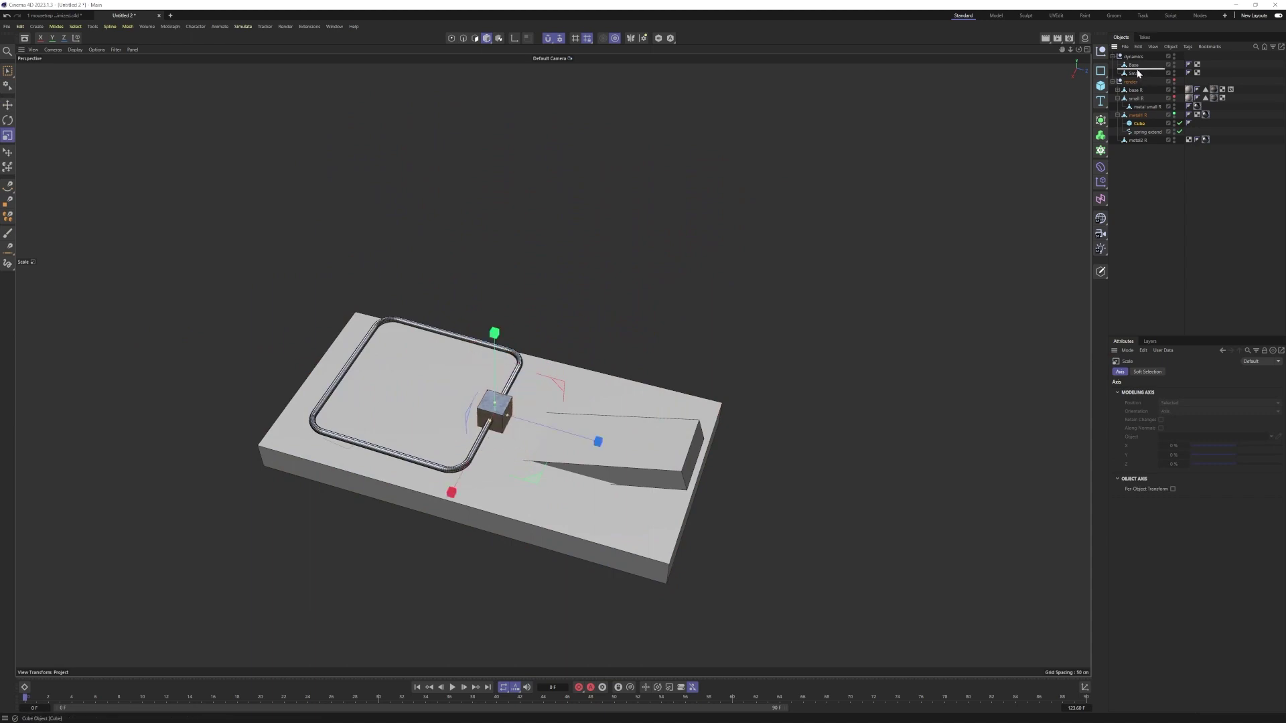
left_click_drag(1137, 74, 1136, 73)
Move the cube along the metal1 R frame in the right view and centre it on the far end bar
middle_click(838, 266)
middle_click(330, 529)
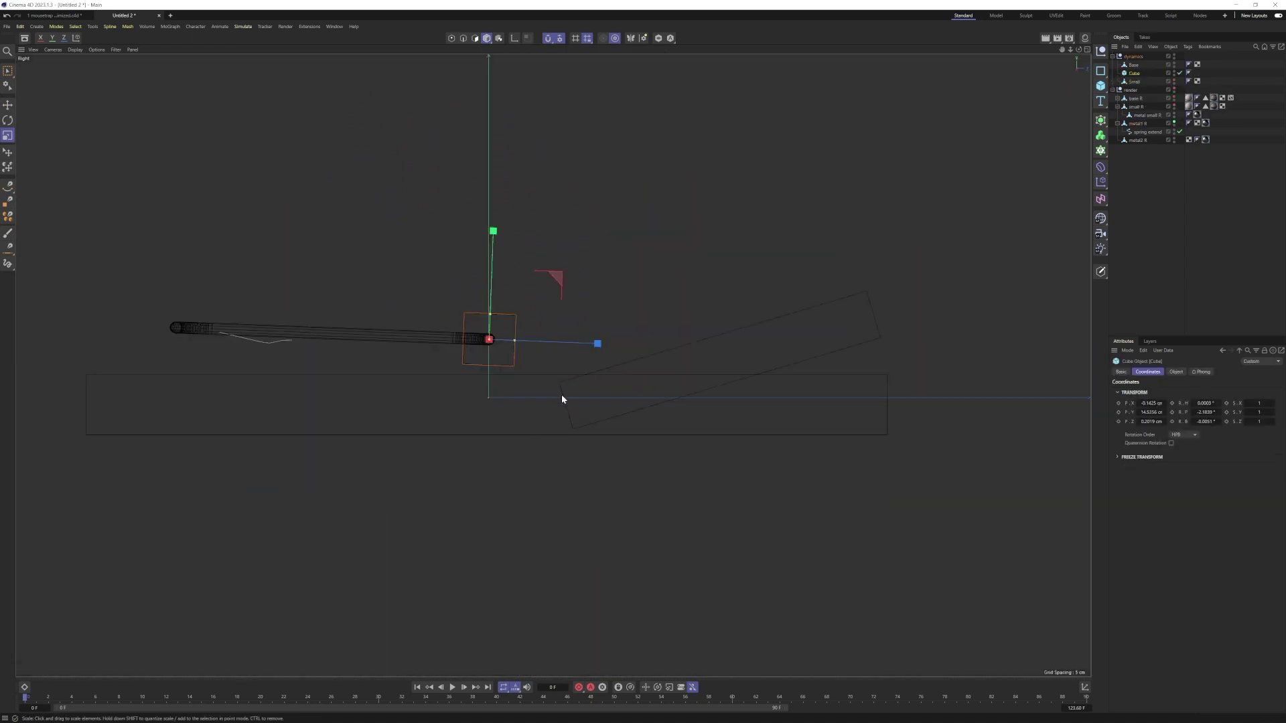
middle_click_drag(468, 345, 583, 384, "alt")
right_click_drag(643, 379, 765, 412, "alt")
key("e")
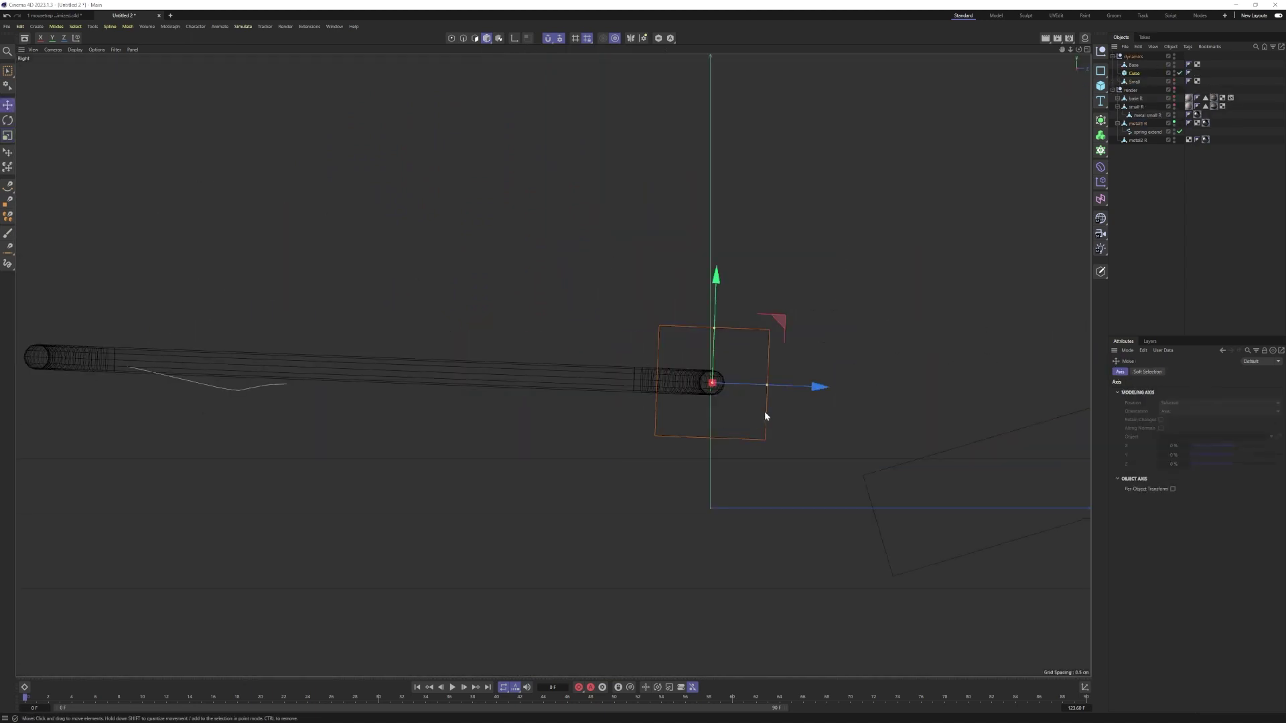
left_click_drag(808, 389, 127, 383)
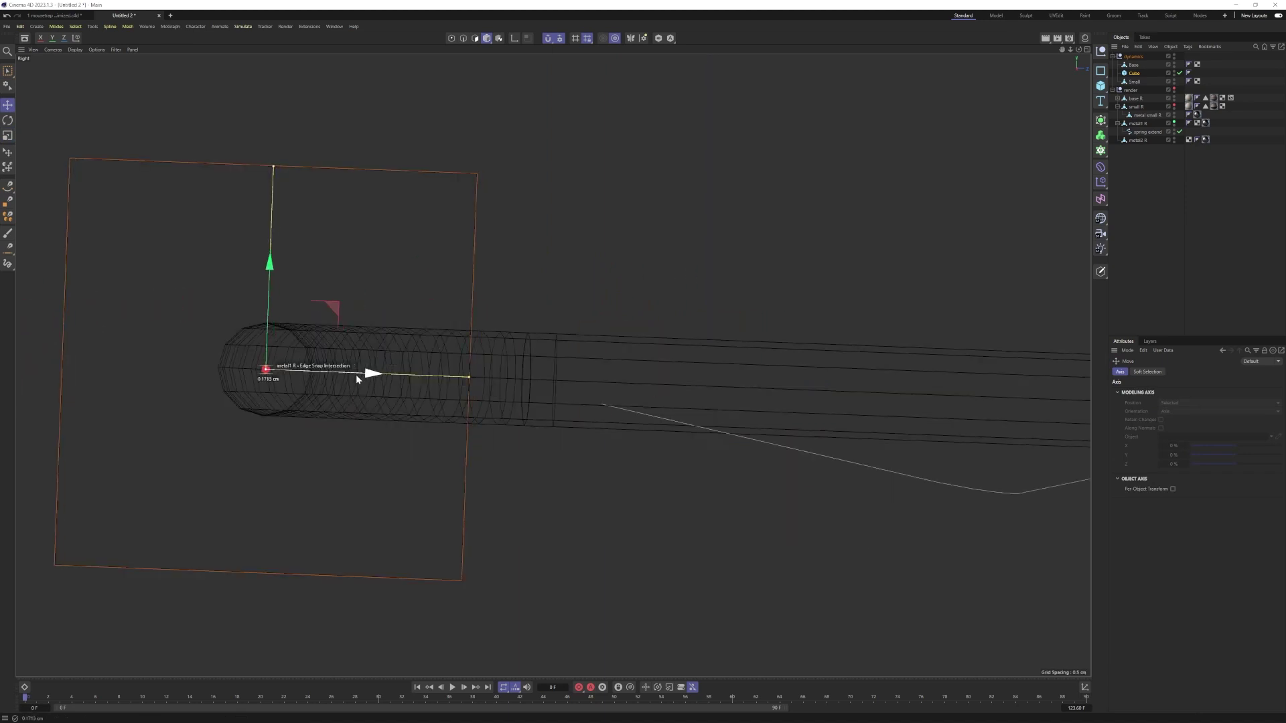
left_click_drag(356, 375, 356, 375)
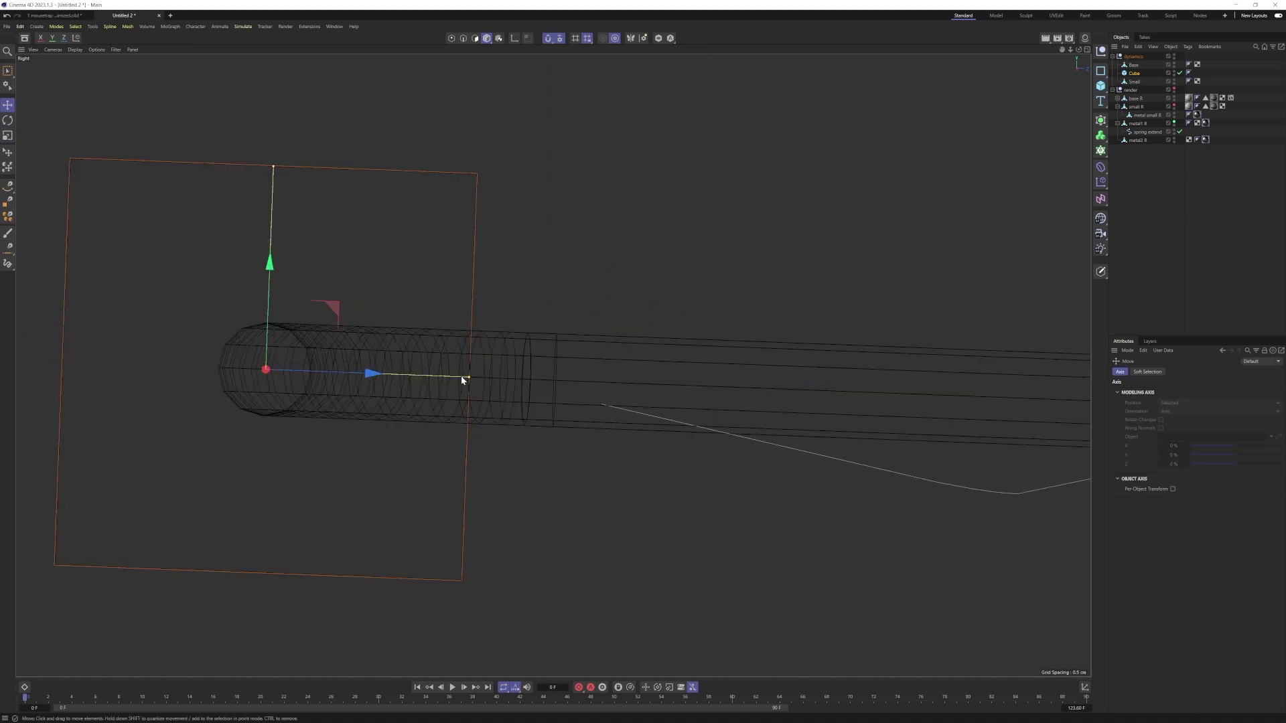
Scale the cube down to the bar's thickness and stretch it across the straight end of the metal1 R frame
key("t")
left_click_drag(644, 239, 435, 355)
key("F2")
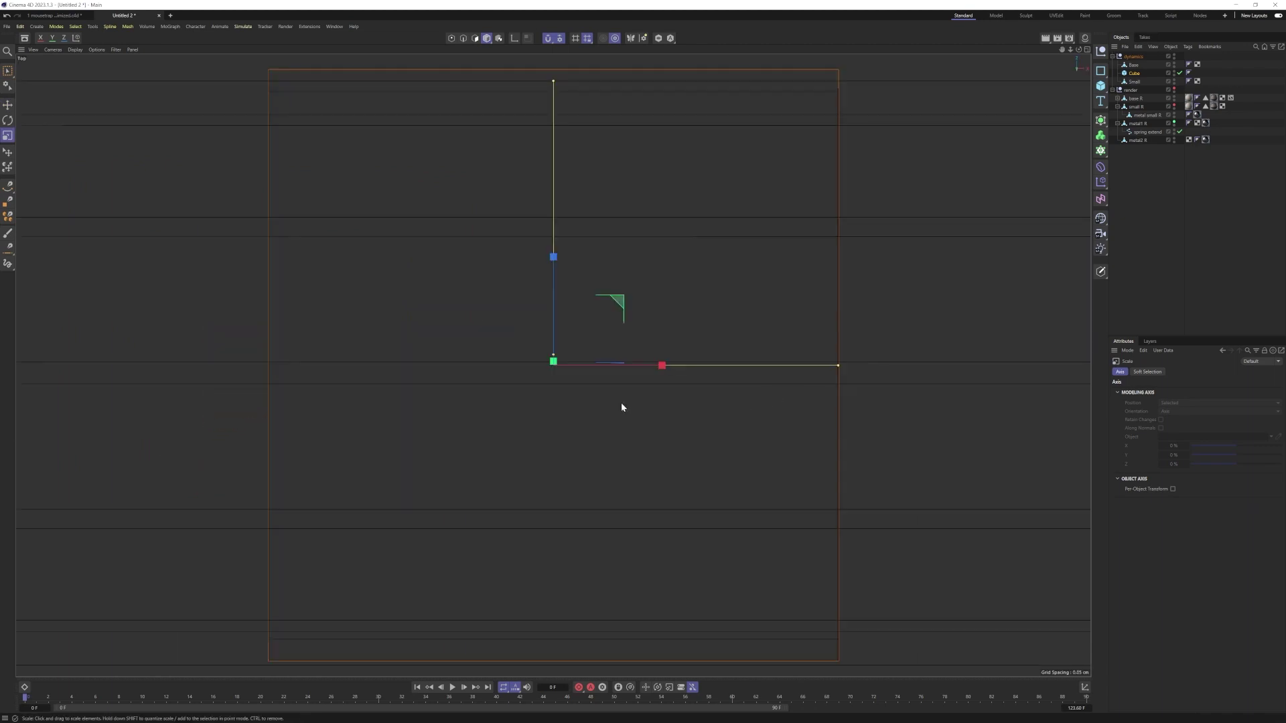
right_click_drag(621, 404, 594, 404, "alt")
left_click_drag(593, 403, 989, 404)
Place the stretched cube below Small in the dynamics group and name it metal1
left_click_drag(1136, 86, 1137, 88)
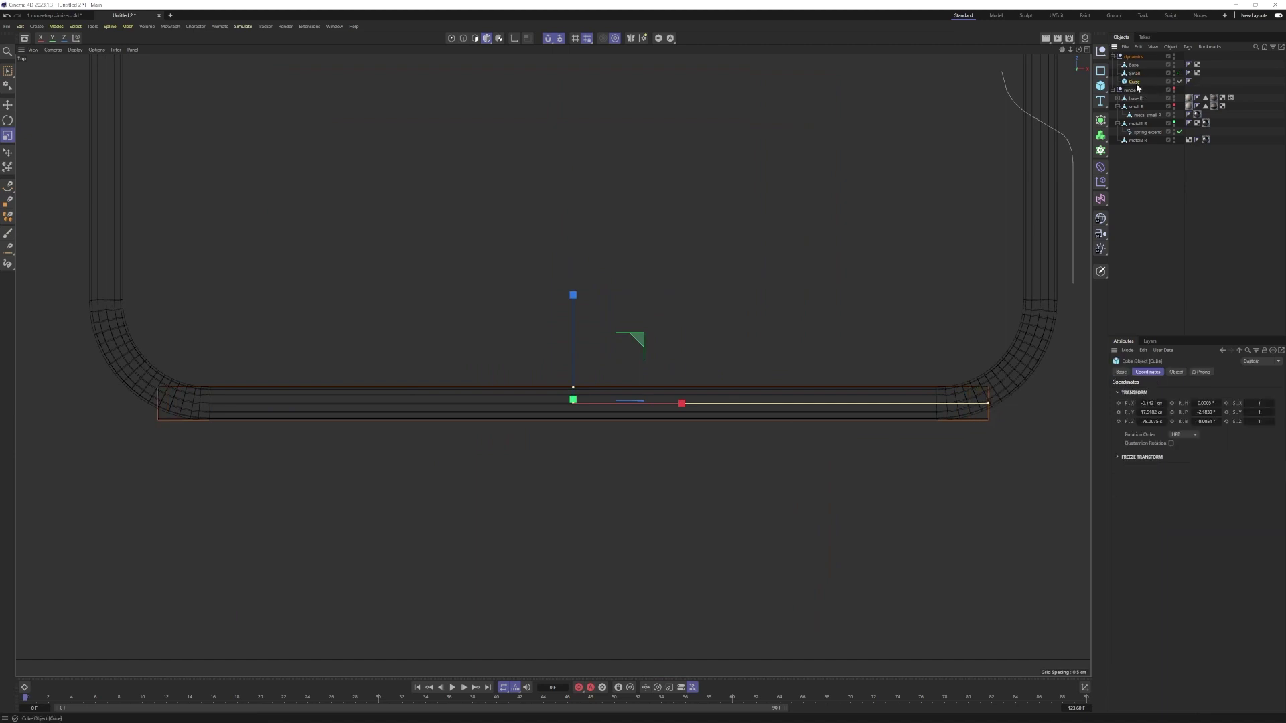
double_click(1137, 84)
type("metal1")
left_click(1150, 261)
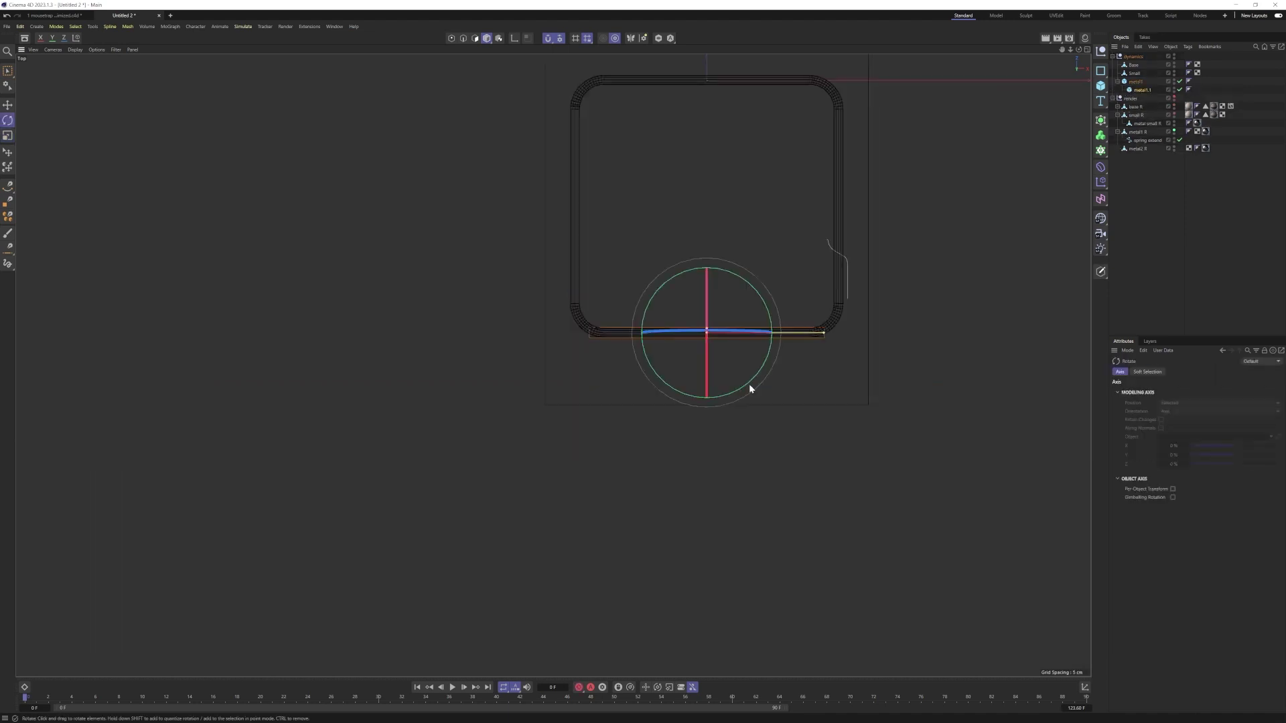
Rotate the copied metal1 cube 90° in the top view and place it along one side bar of the frame
left_click_drag(748, 383, 640, 392, "shift")
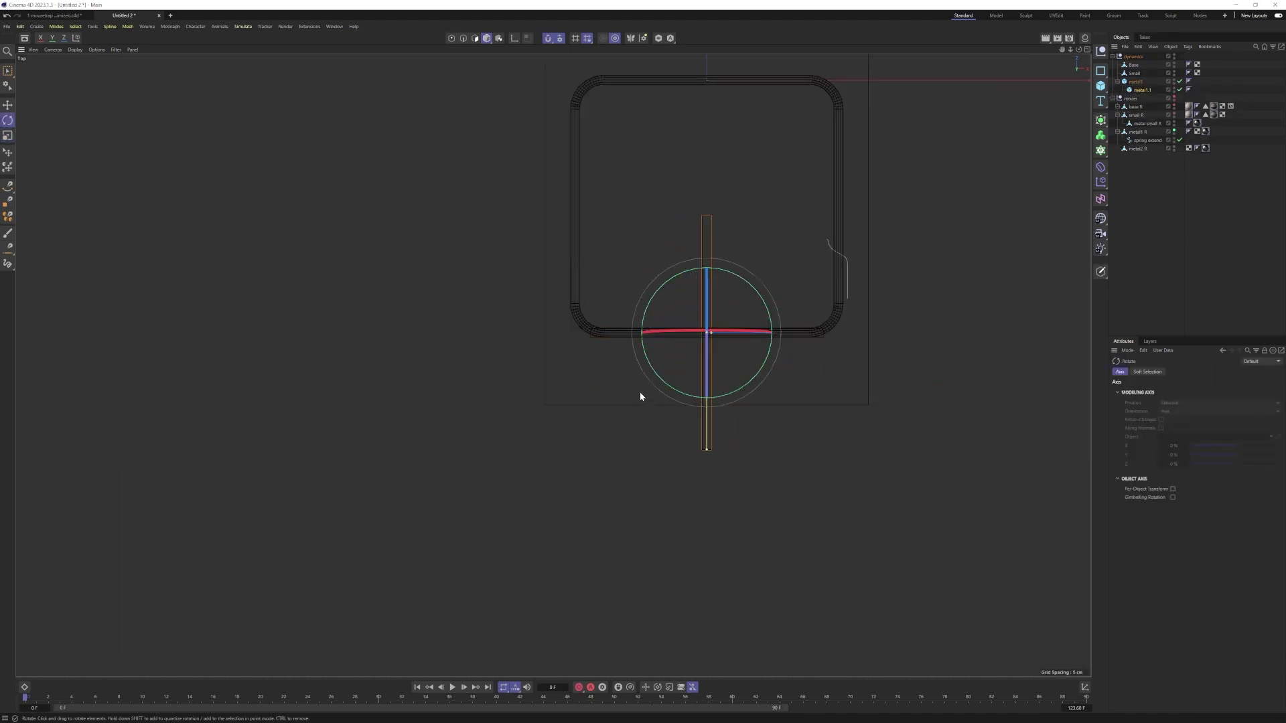
key("e")
left_click_drag(781, 390, 904, 267)
Duplicate the side bar cube and place the copy on the opposite side at X about -40.75 cm
left_click_drag(1142, 89, 1145, 89, "ctrl")
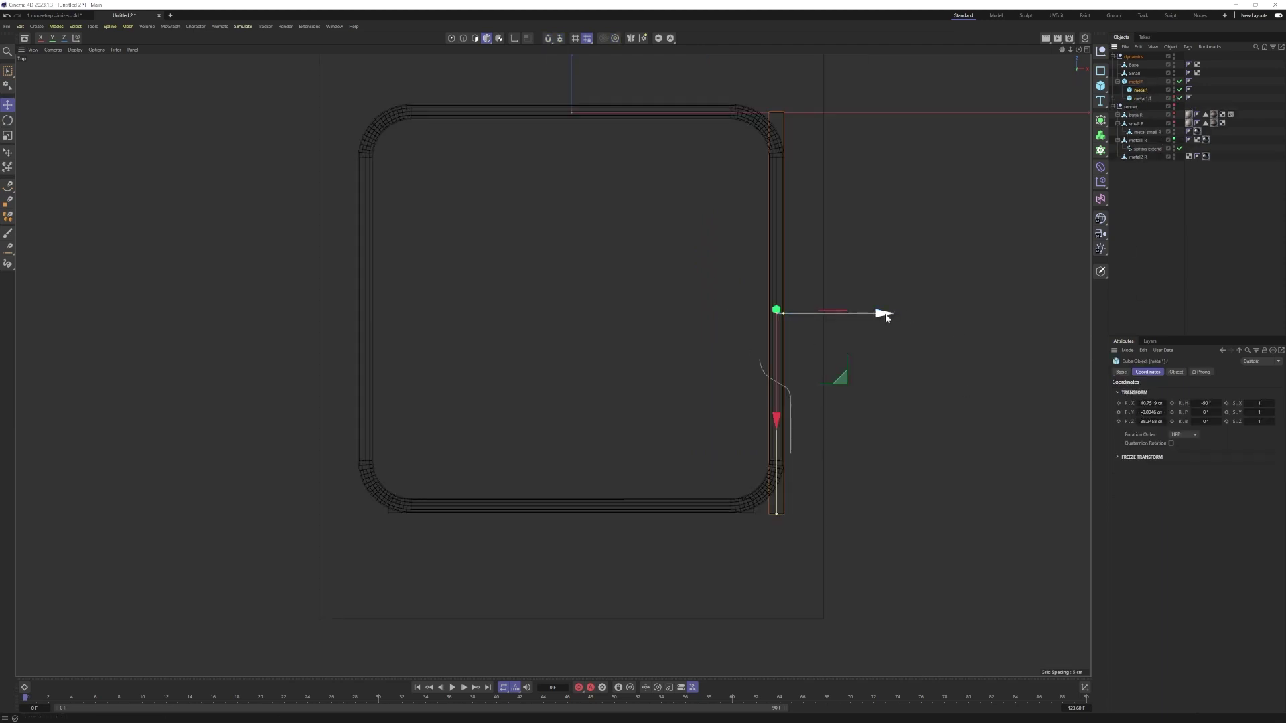
mouse_move(882, 312)
left_mouse_down()
mouse_move(881, 328)
mouse_move(863, 328)
left_mouse_up()
key("ctrl+z")
key("Return")
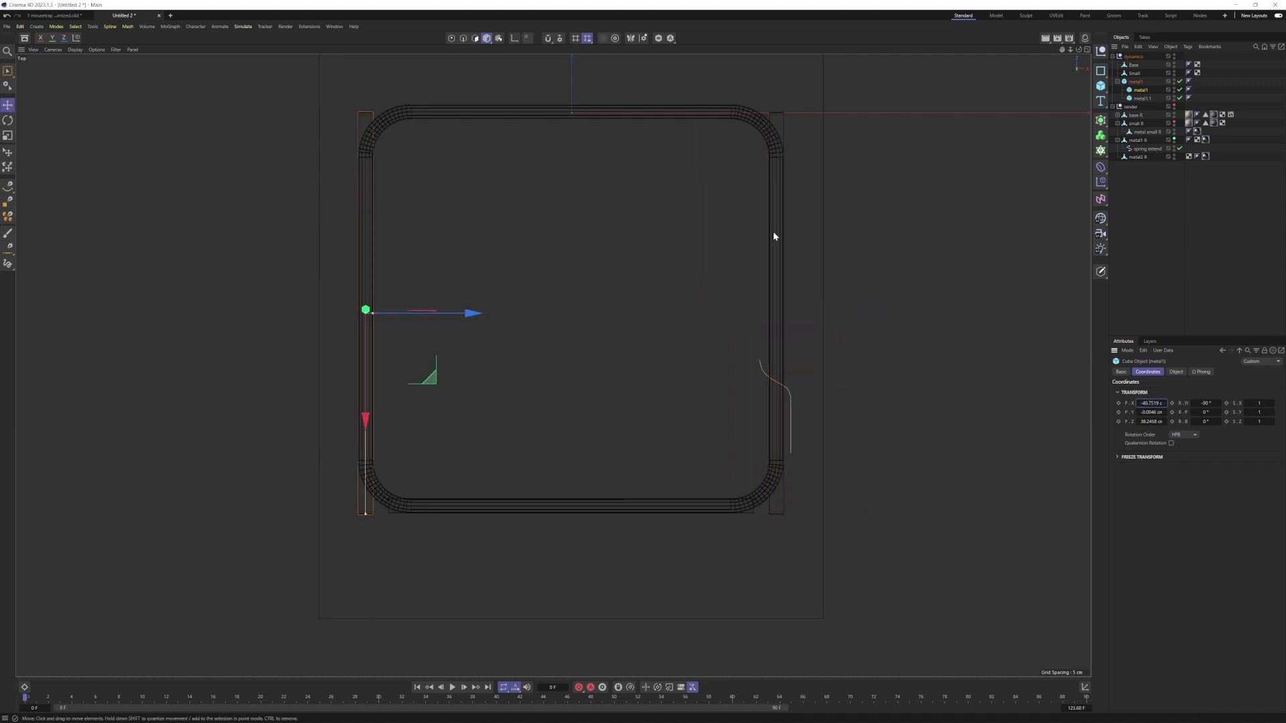
Stretch the metal1 end bar cube in the top view until it reaches the two side bars
middle_click(793, 331)
middle_click(419, 239)
middle_click_drag(428, 398, 502, 310, "alt")
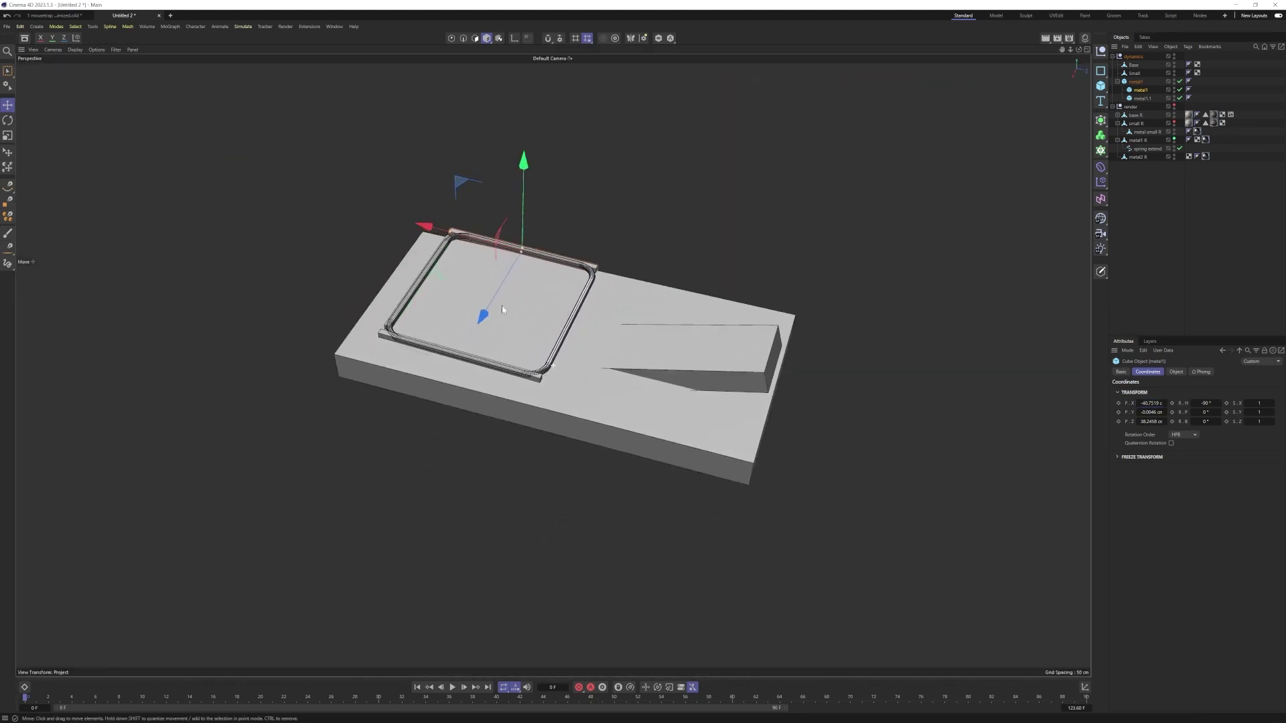
key("F2")
left_click(745, 503)
right_click_drag(742, 501, 762, 497, "alt")
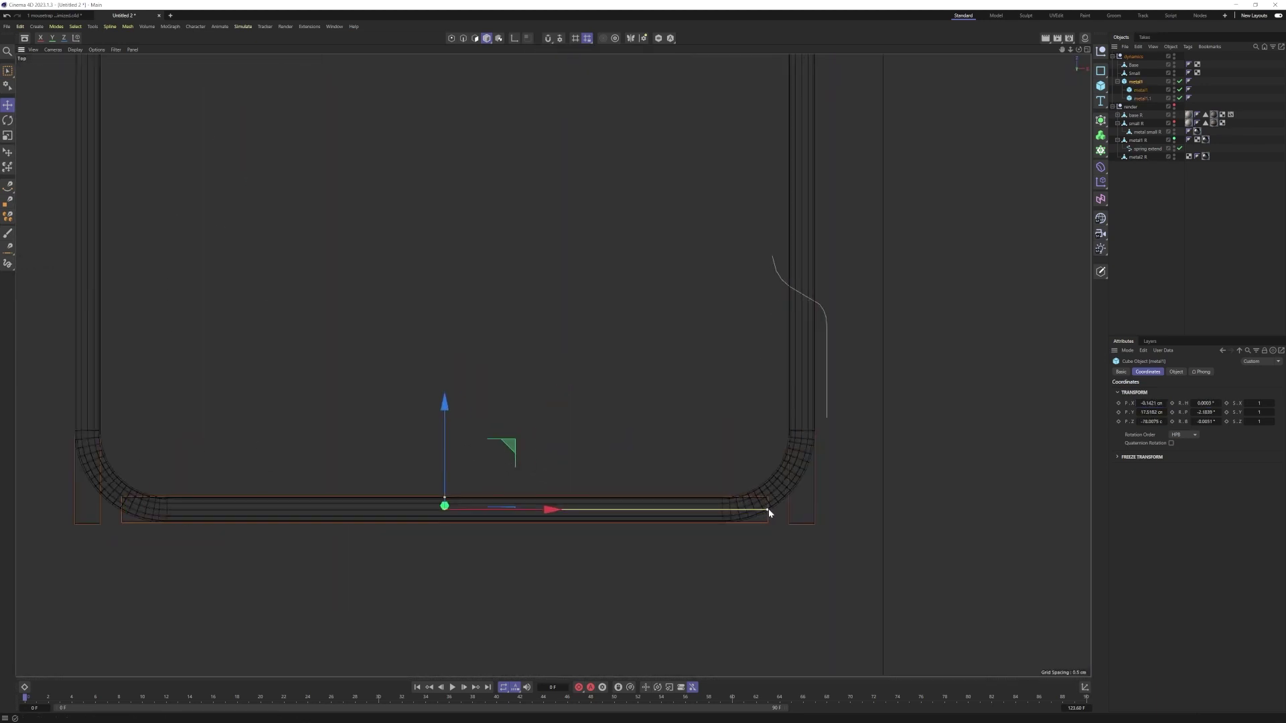
left_click_drag(774, 509, 785, 509)
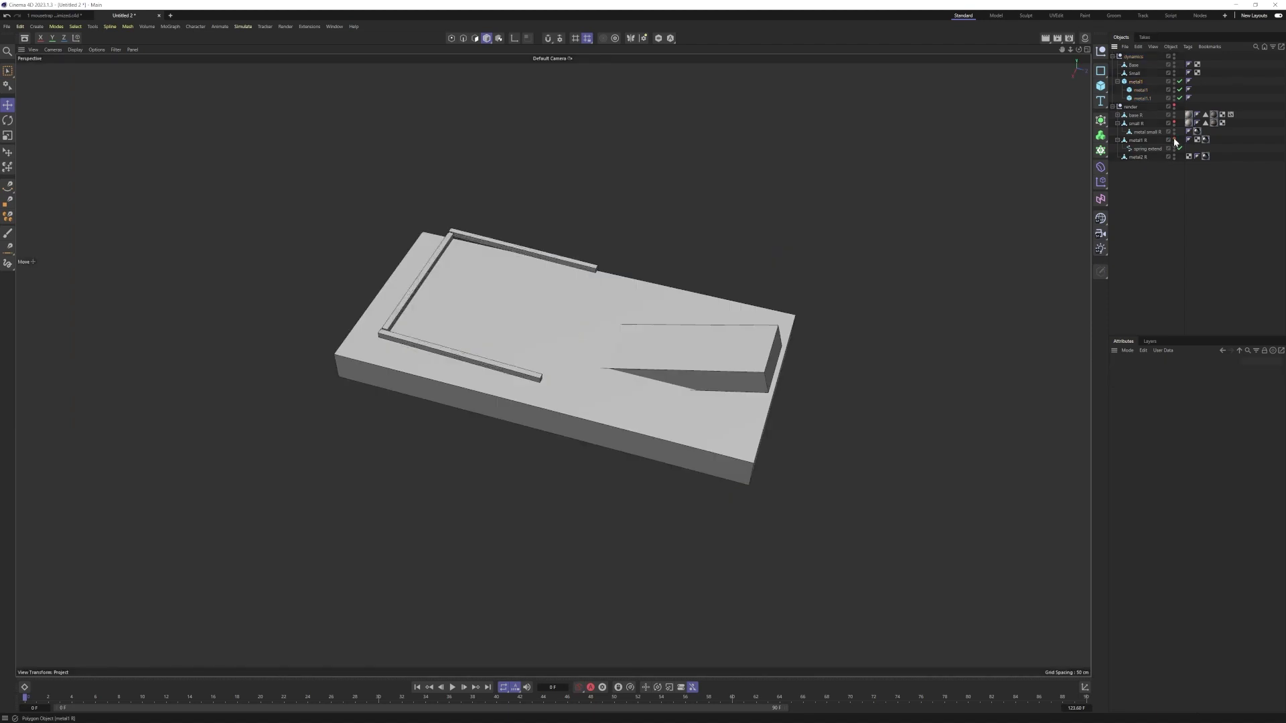
Lower the metal2 R rod in the perspective view so that it lies just above the base
left_click(1139, 157)
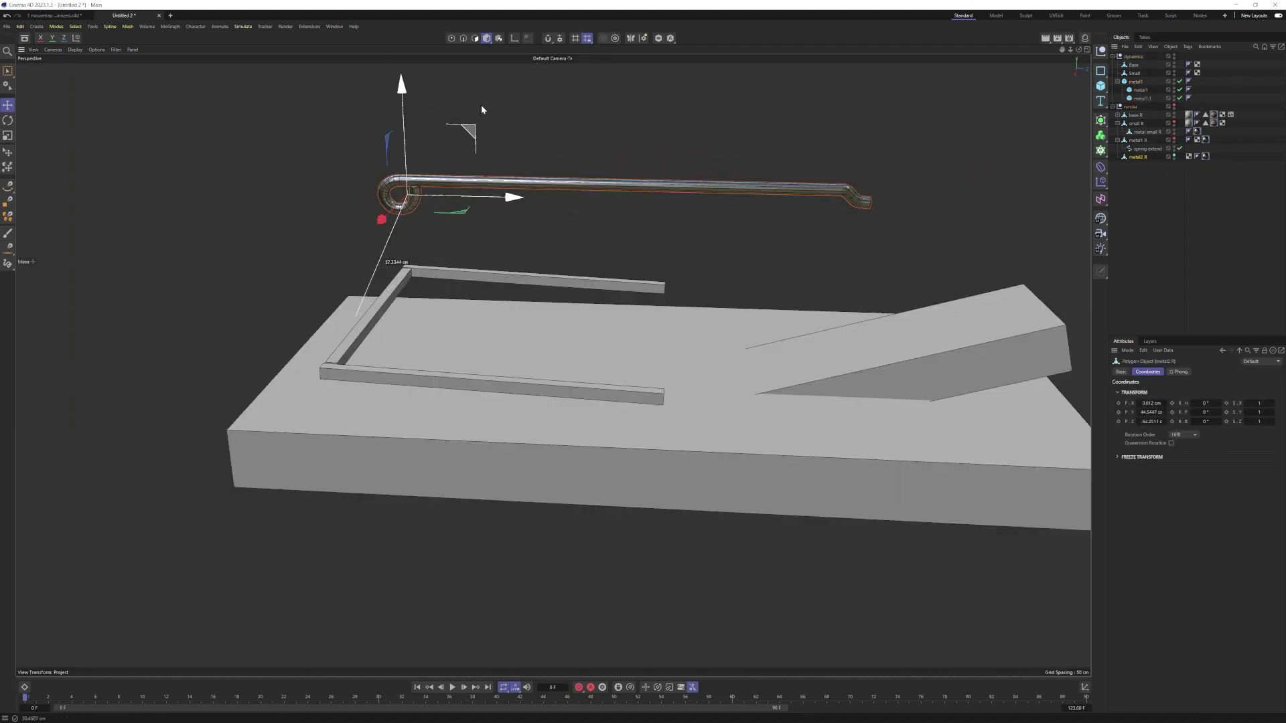
left_click_drag(481, 105, 482, 144)
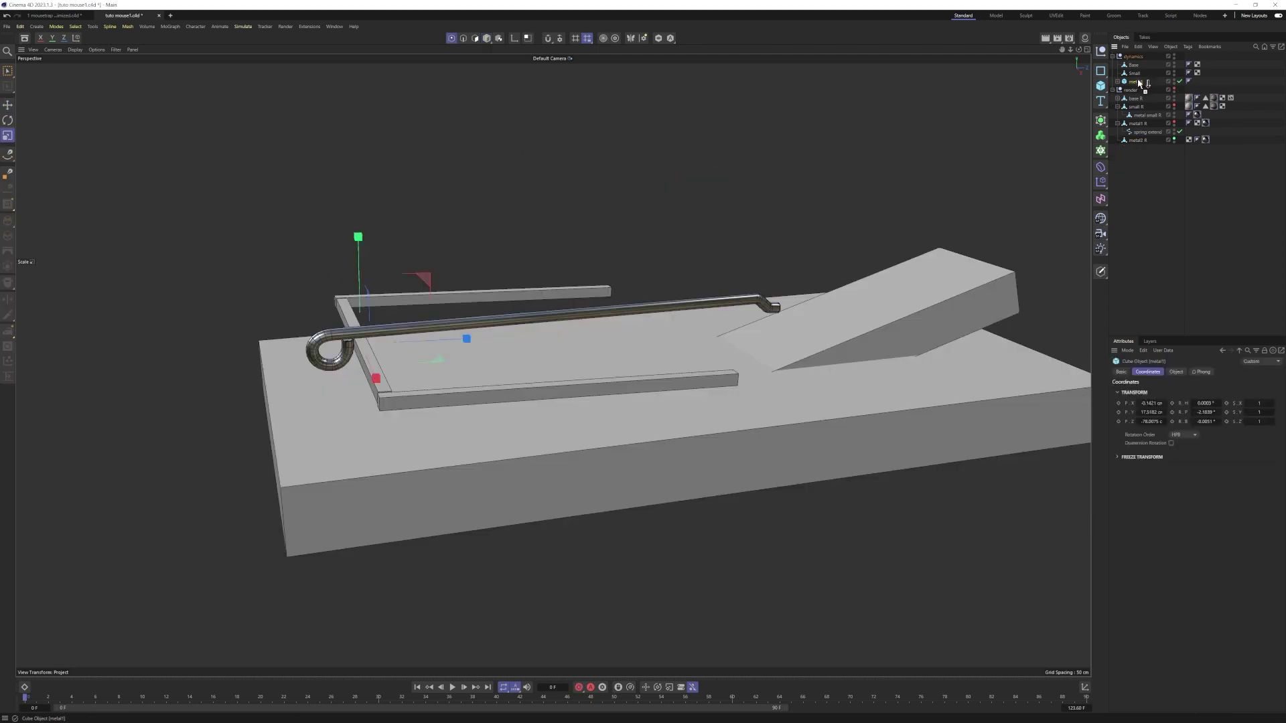
Duplicate the metal1 bar in the dynamics group and delete both child bars from the copy
left_click_drag(1138, 80, 1133, 79, "ctrl")
left_click(1117, 81)
left_click(1136, 89)
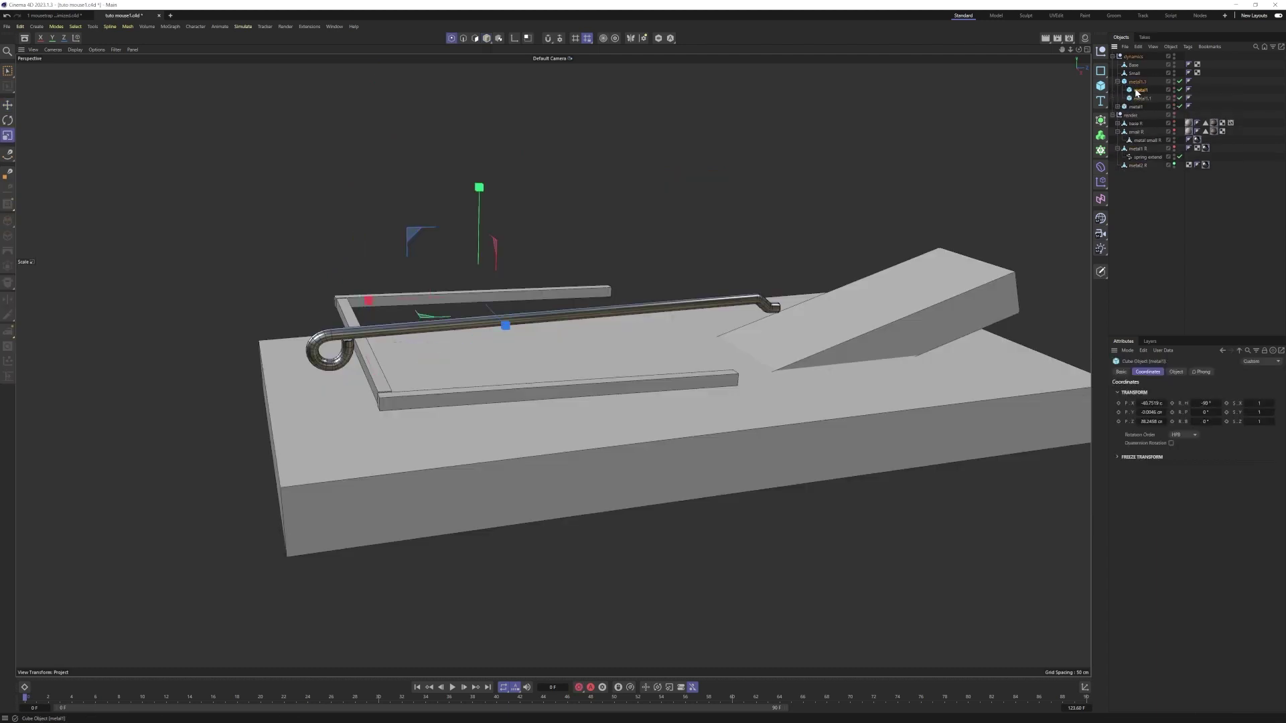
key("Delete")
left_click(1136, 90)
key("Delete")
left_click(1133, 82)
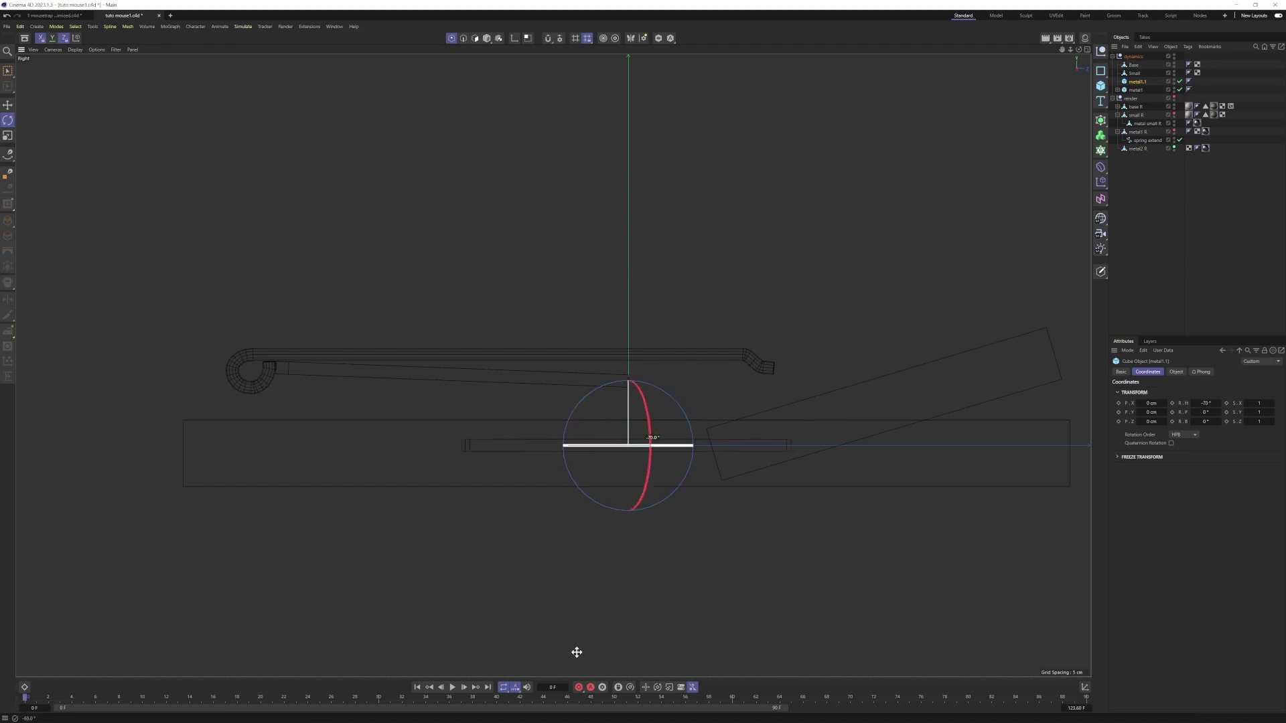
Rotate the copied bar to a heading of -90° and move it onto the straight part of the metal2 R rod
mouse_move(574, 654)
left_mouse_down()
mouse_move(549, 650)
mouse_move(560, 653)
left_mouse_up()
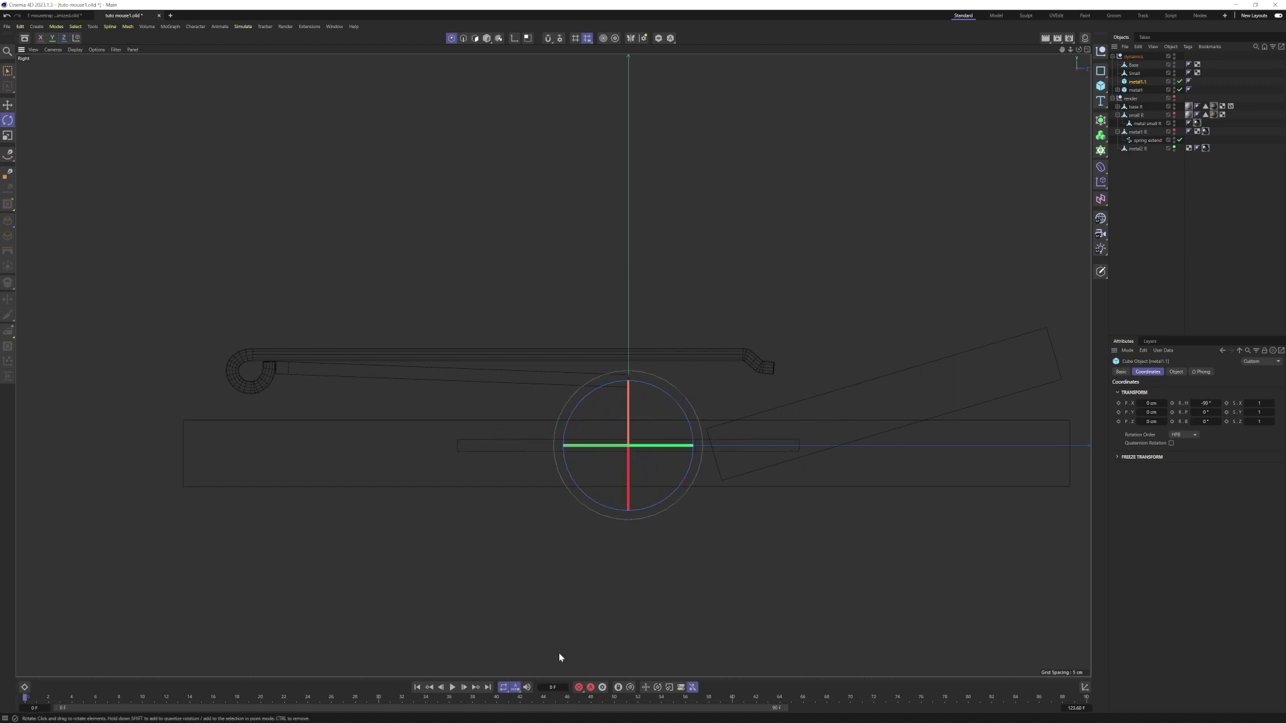
key("e")
left_click_drag(562, 381, 342, 289)
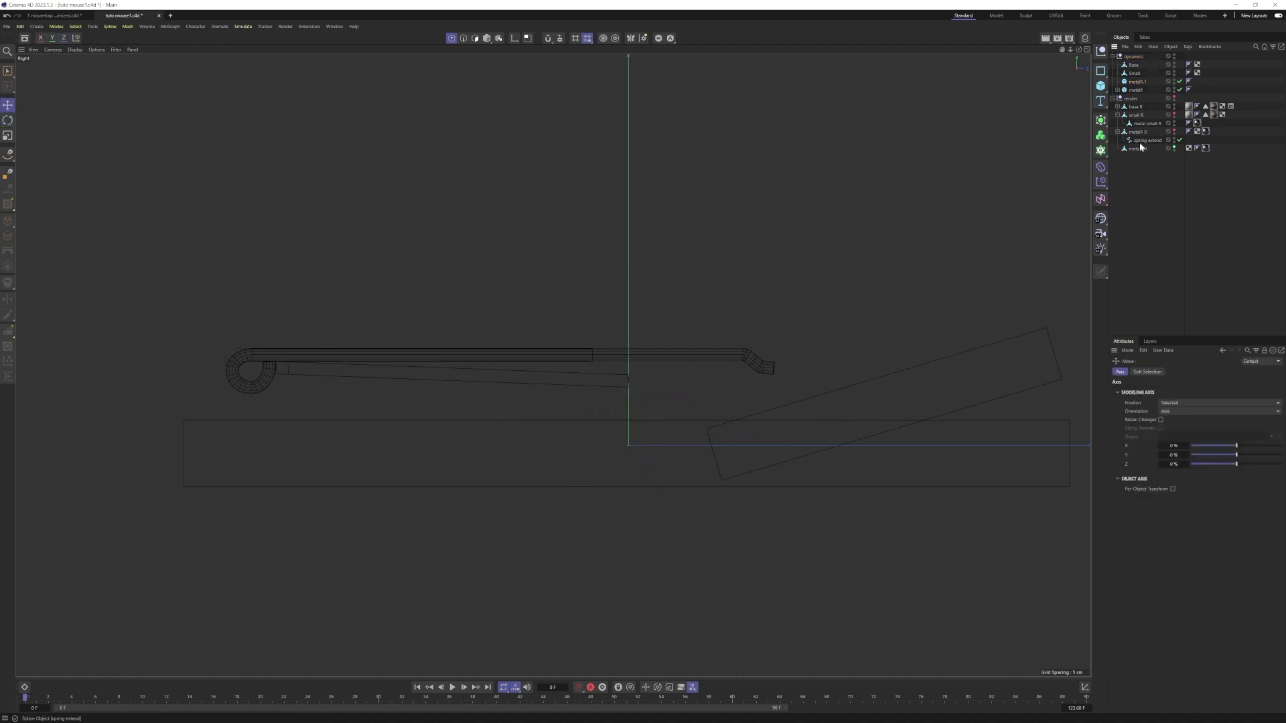
Collapse the render group and make the copied bar, the metal1 bar and its two child bars editable
left_click(1133, 115)
left_click(1130, 107)
left_click(1113, 98)
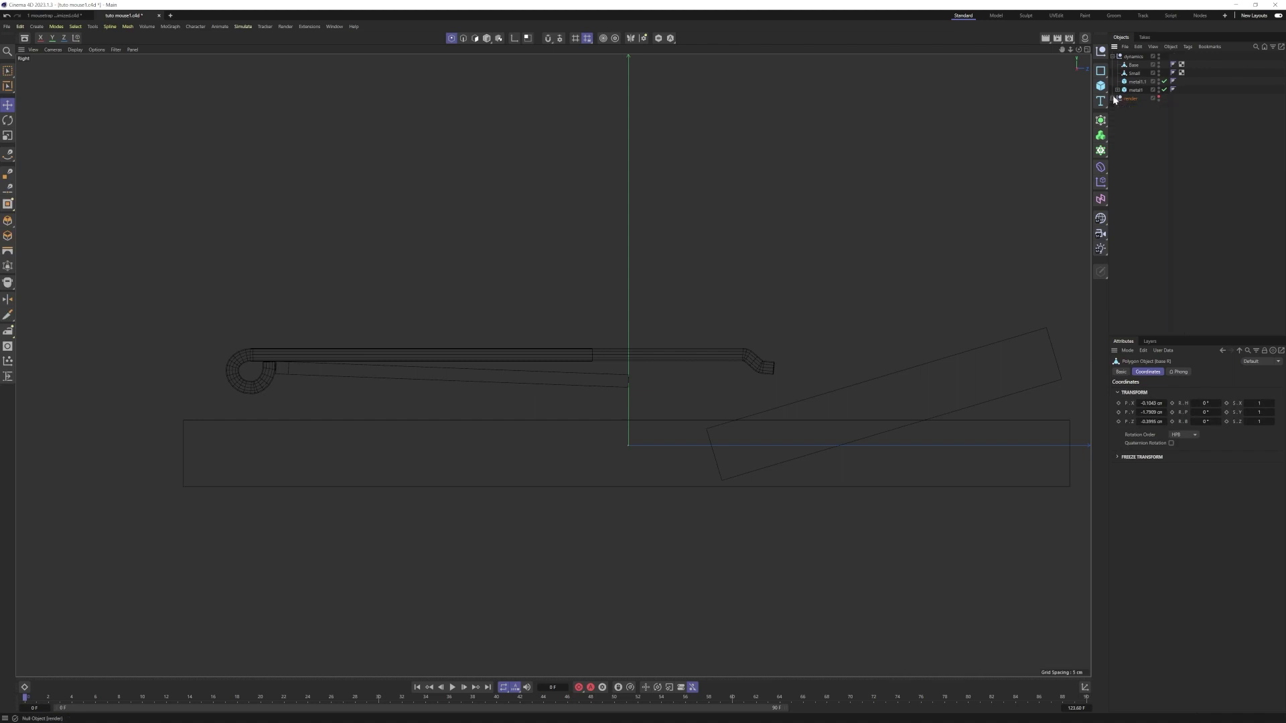
left_click(1132, 89)
left_click(1117, 90)
left_click(1136, 82)
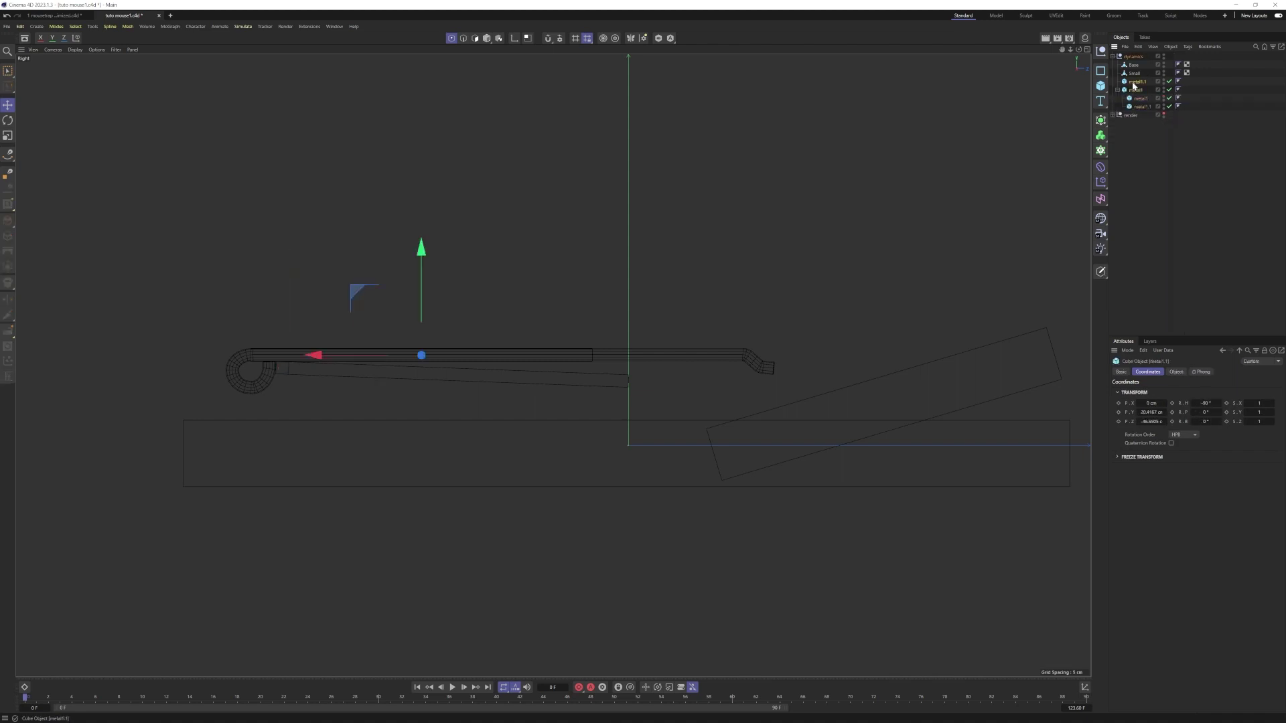
key("c")
left_click(1142, 93)
key("c")
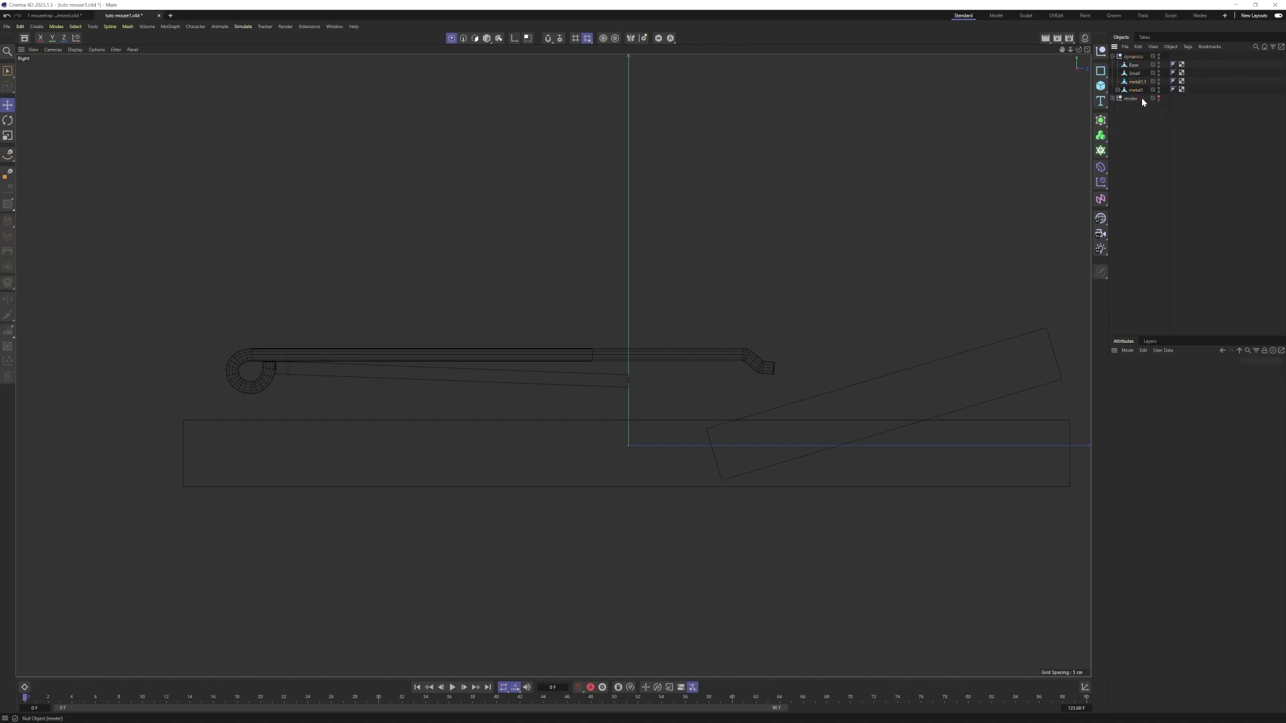
left_click(1116, 90)
left_click(1141, 107)
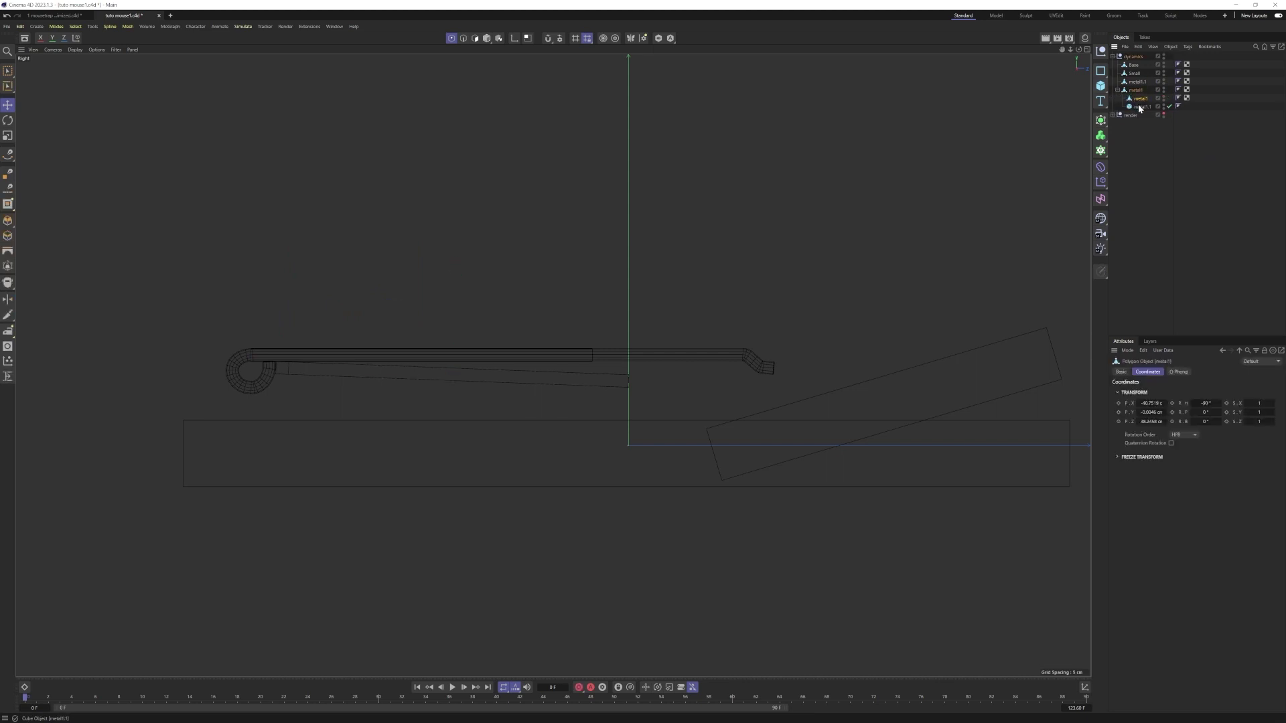
Rename the copied bar metal2 and extend its end points to the bent end of the metal2 R rod
left_click(1138, 82)
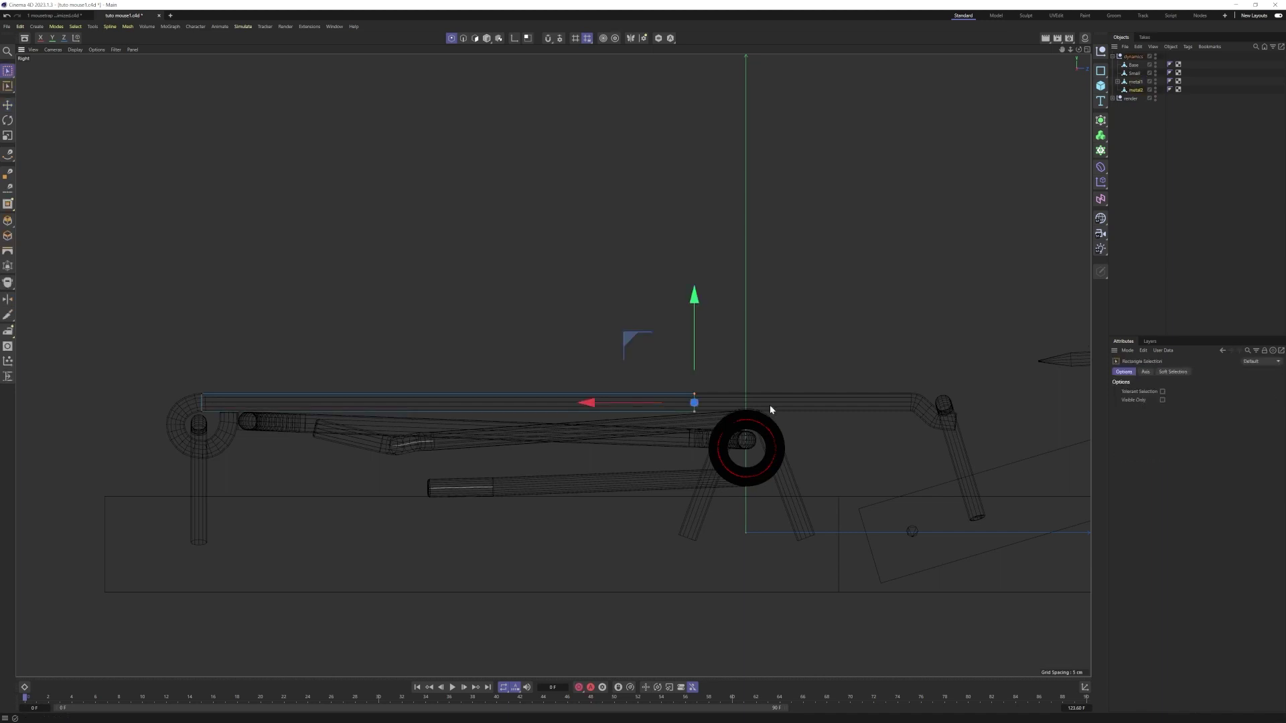
left_click_drag(604, 402, 833, 401)
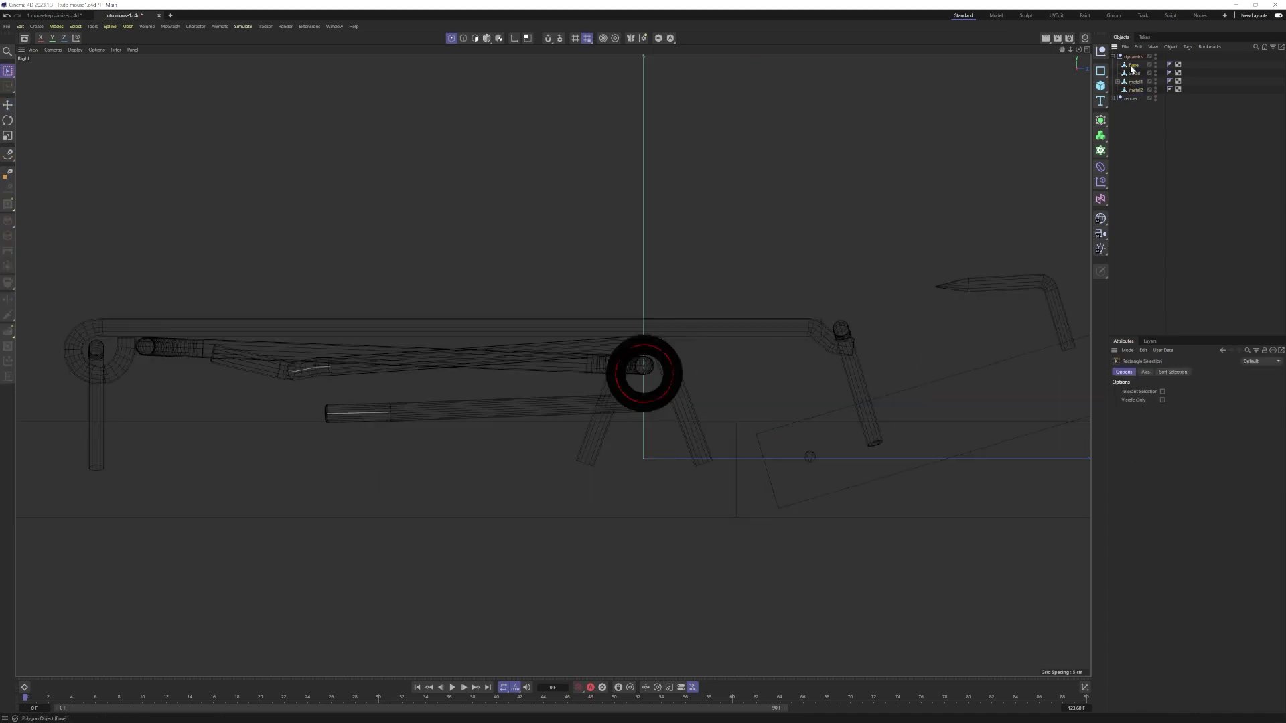
Select Base, Small, metal1 and metal2 together and give them Bullet Rigid Body tags
left_click(1132, 65)
left_click(1133, 73, "ctrl")
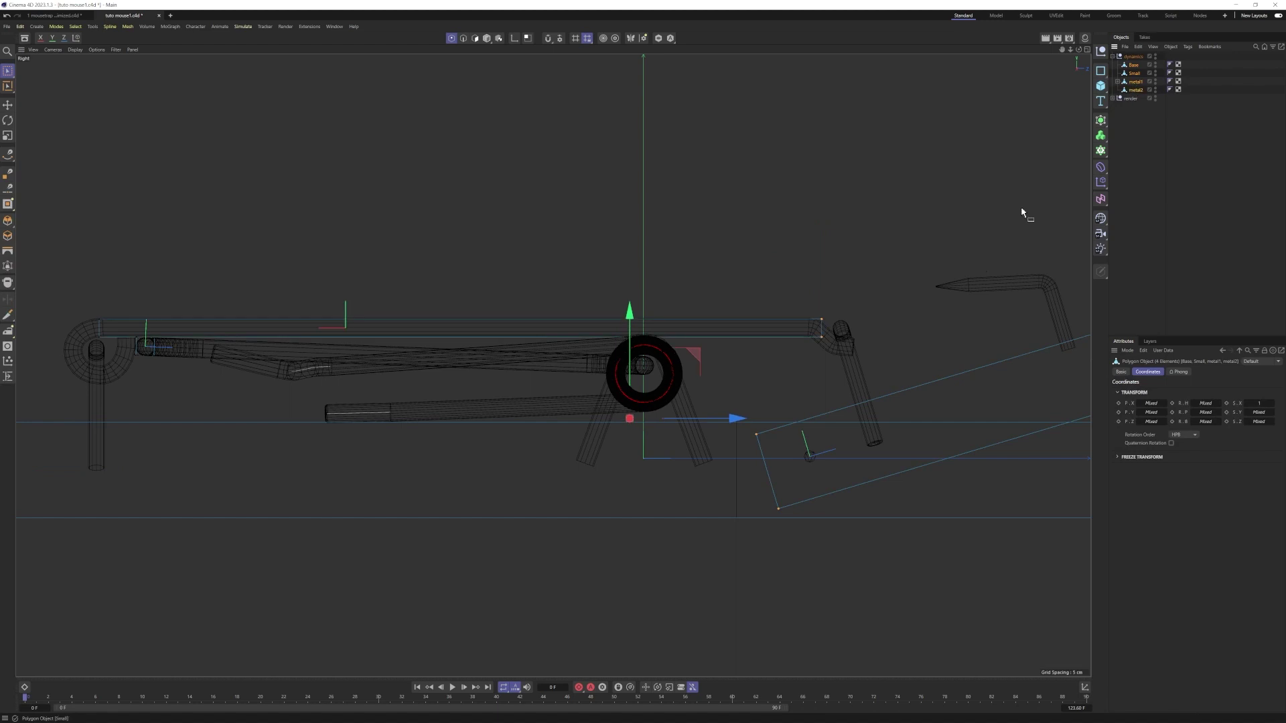
left_click(1187, 46)
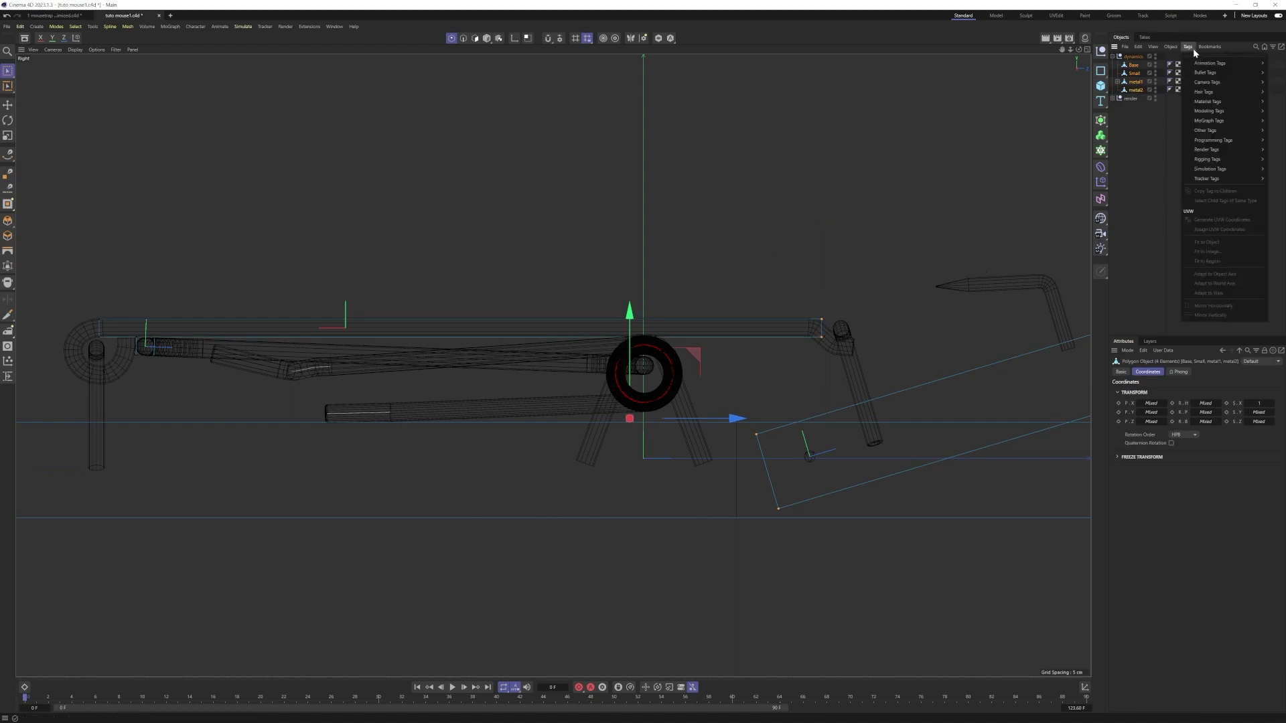
mouse_move(1214, 82)
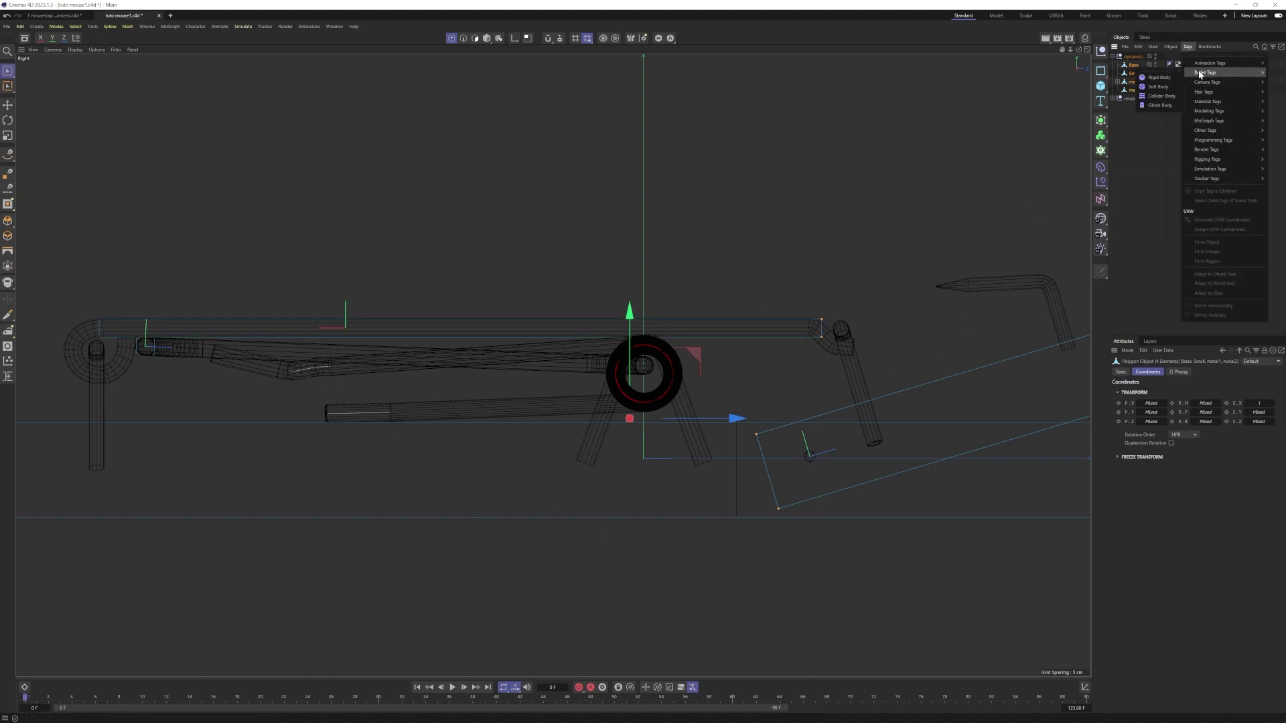
left_click(1162, 79)
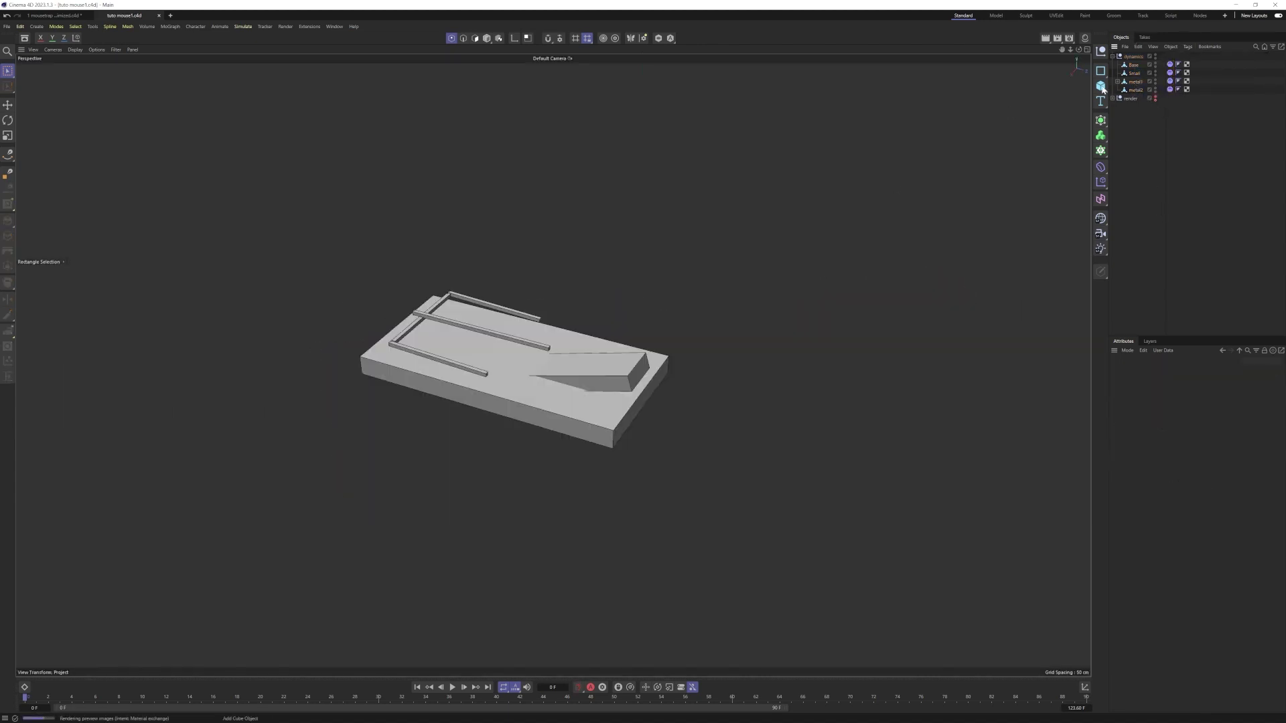
Add a plane at the underside of the base and scale it up into a floor about 3147 cm wide
left_click(1103, 87)
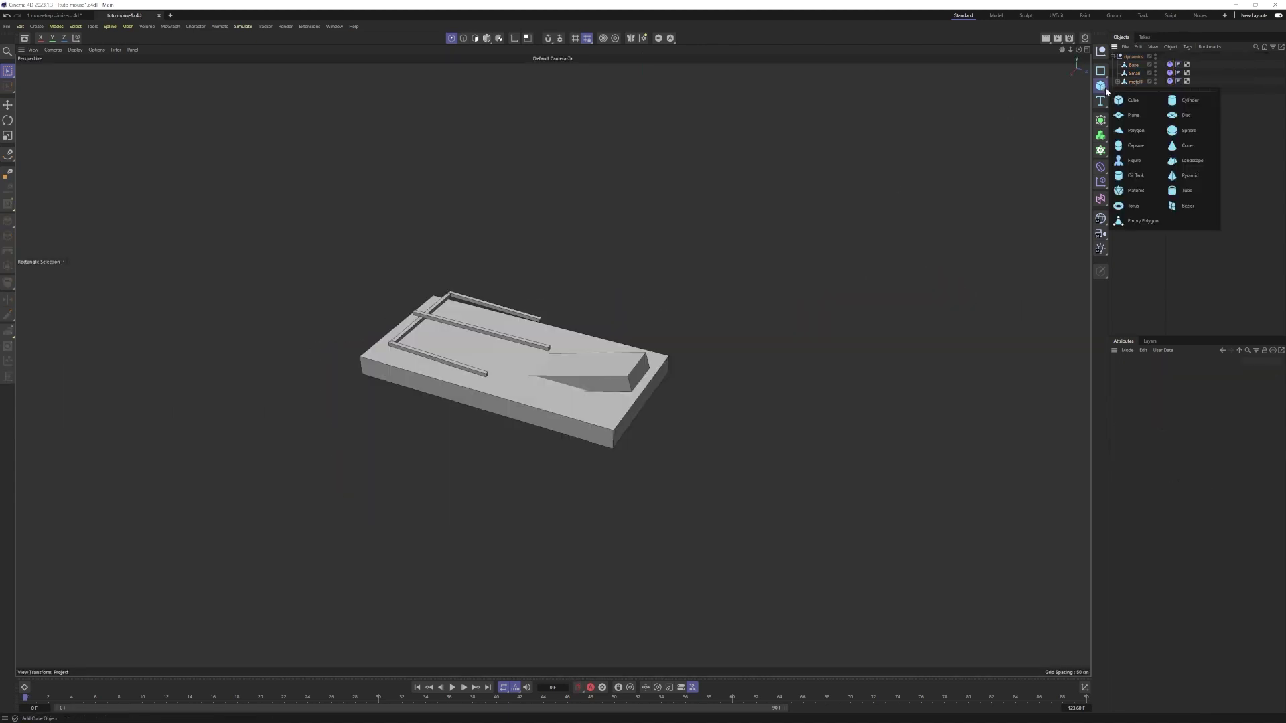
left_click(1134, 116)
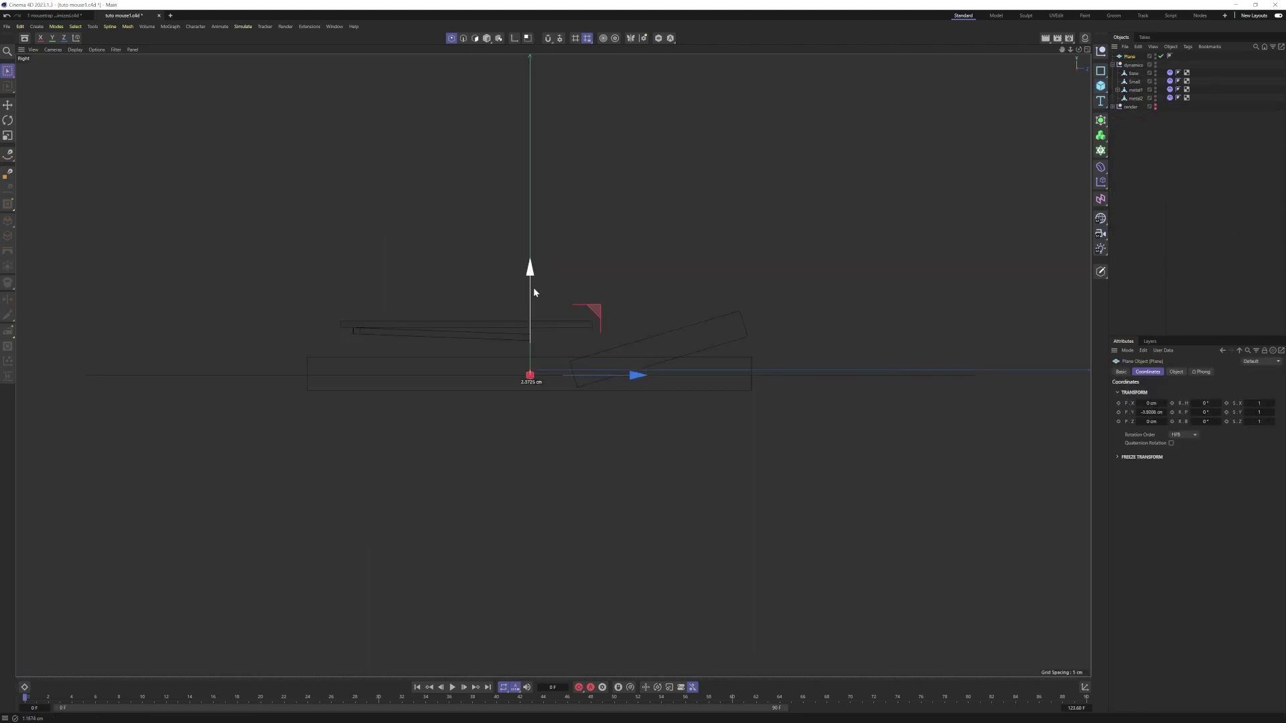
left_click_drag(534, 292, 534, 307)
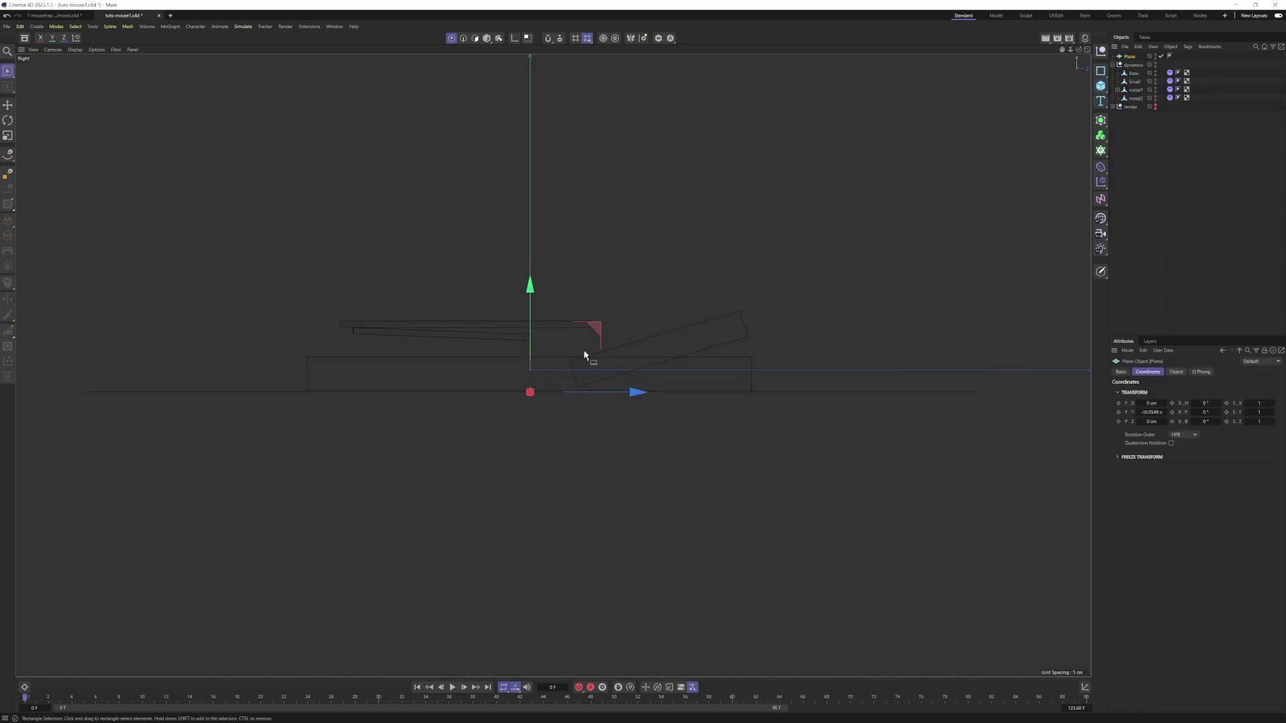
key("F1")
key("t")
left_click_drag(351, 525, 714, 526)
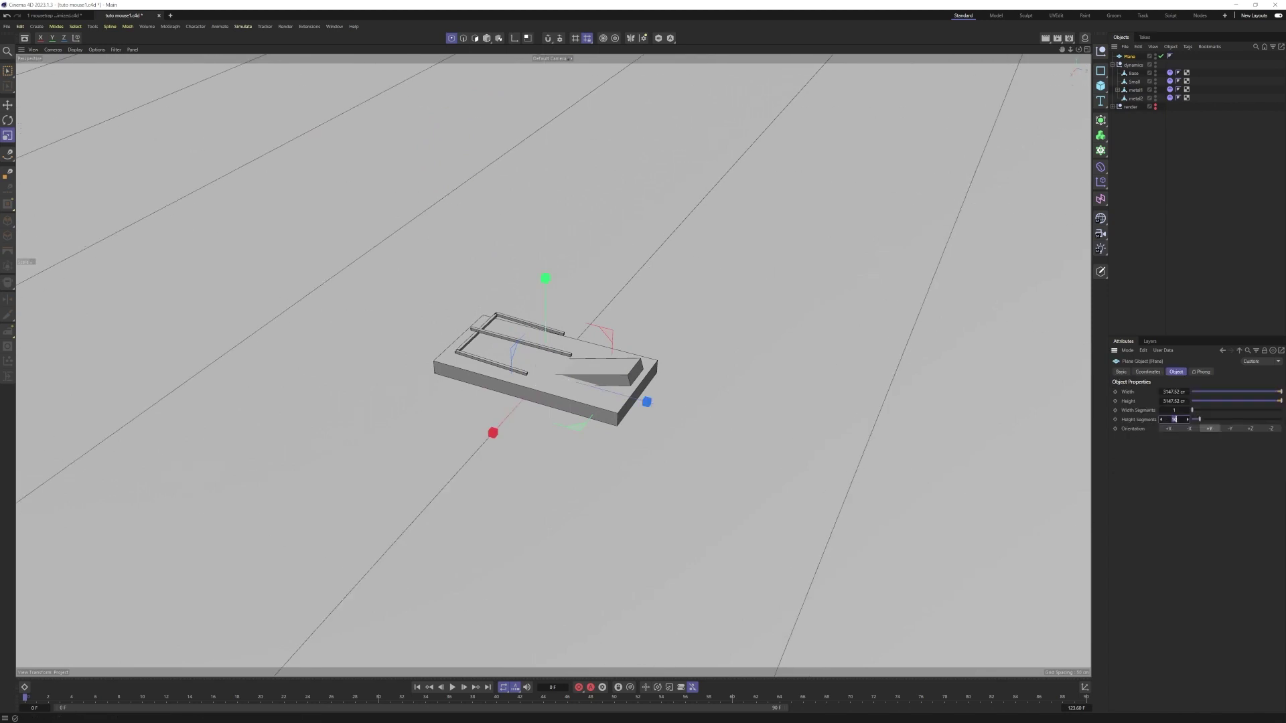
Give the floor plane a Bullet Collider Body tag
left_click(1187, 46)
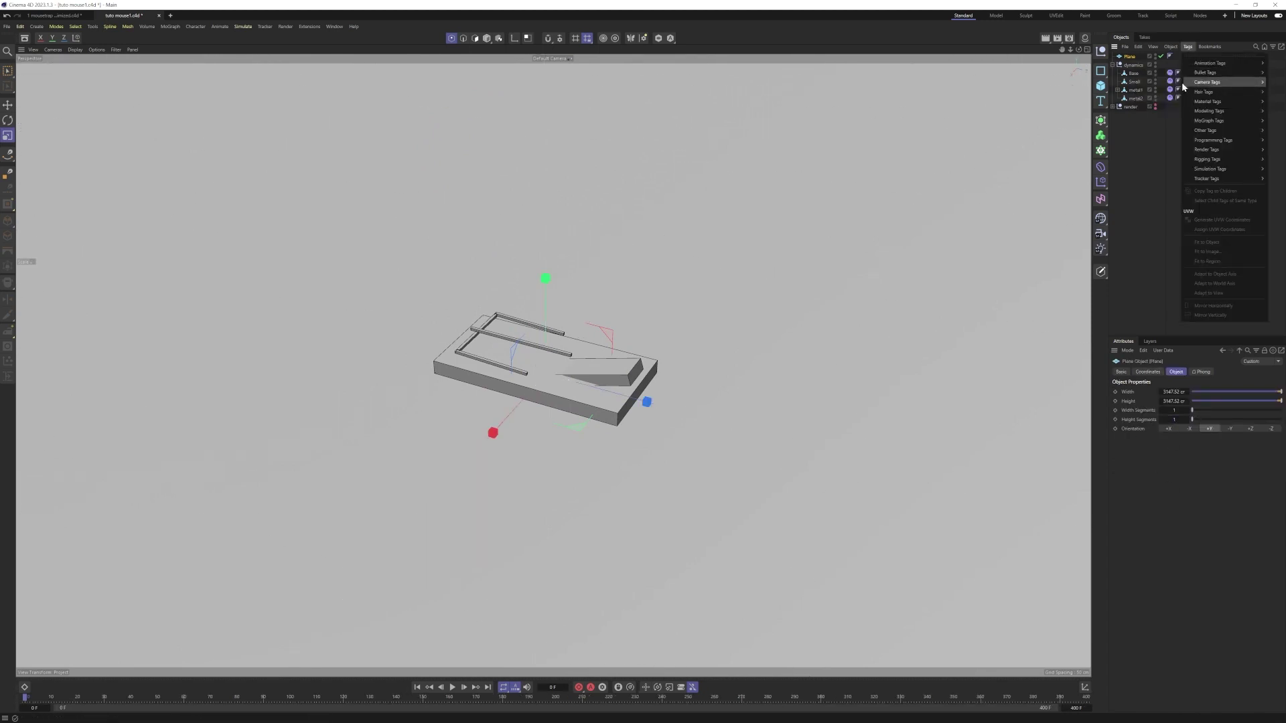
mouse_move(1212, 72)
left_click(1158, 92)
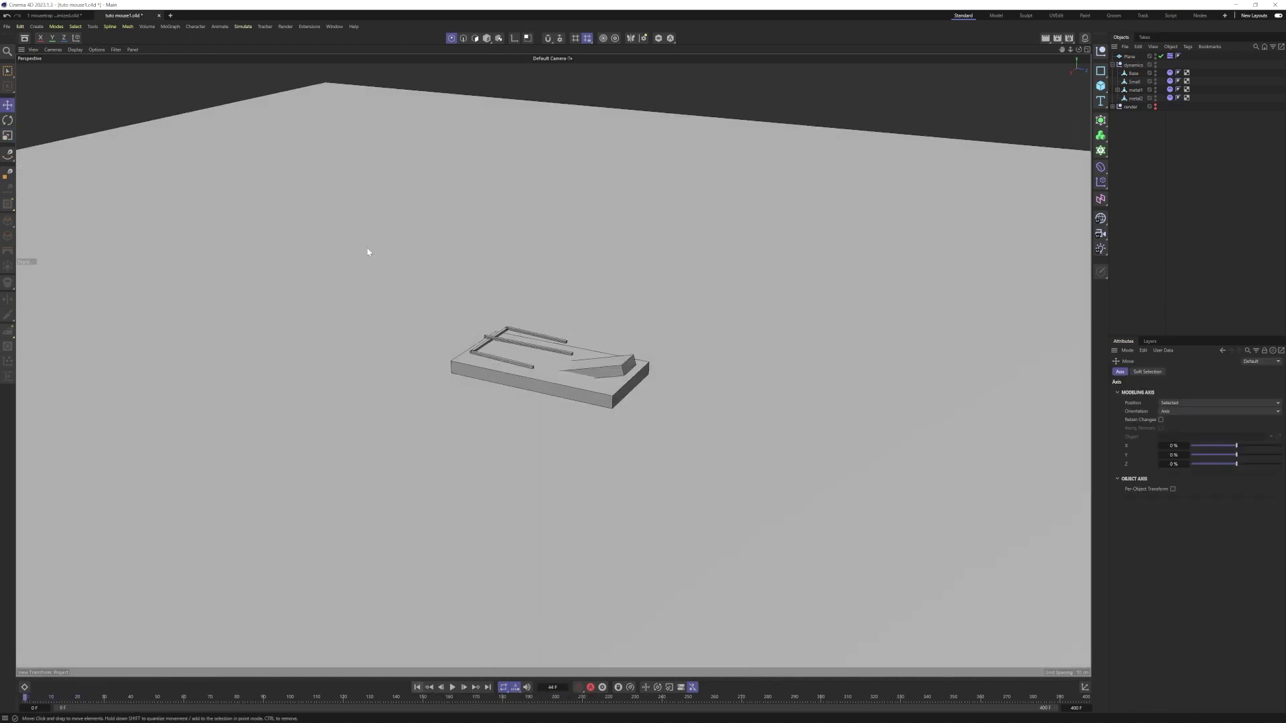
Set Inherit Tag of metal1's dynamics body to Compound Collision Shape and open its collision Shape choices
right_click_drag(493, 344, 750, 295, "alt")
left_click(1135, 89)
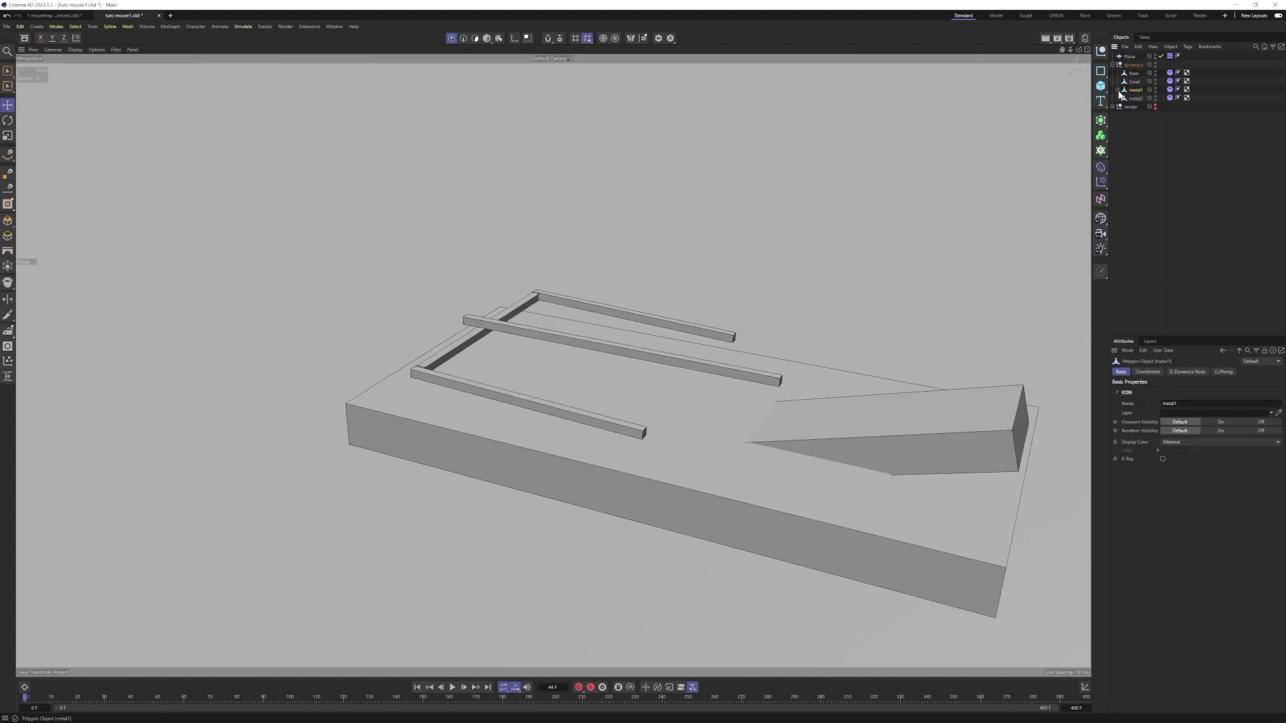
left_click(1117, 90)
left_click(1141, 99)
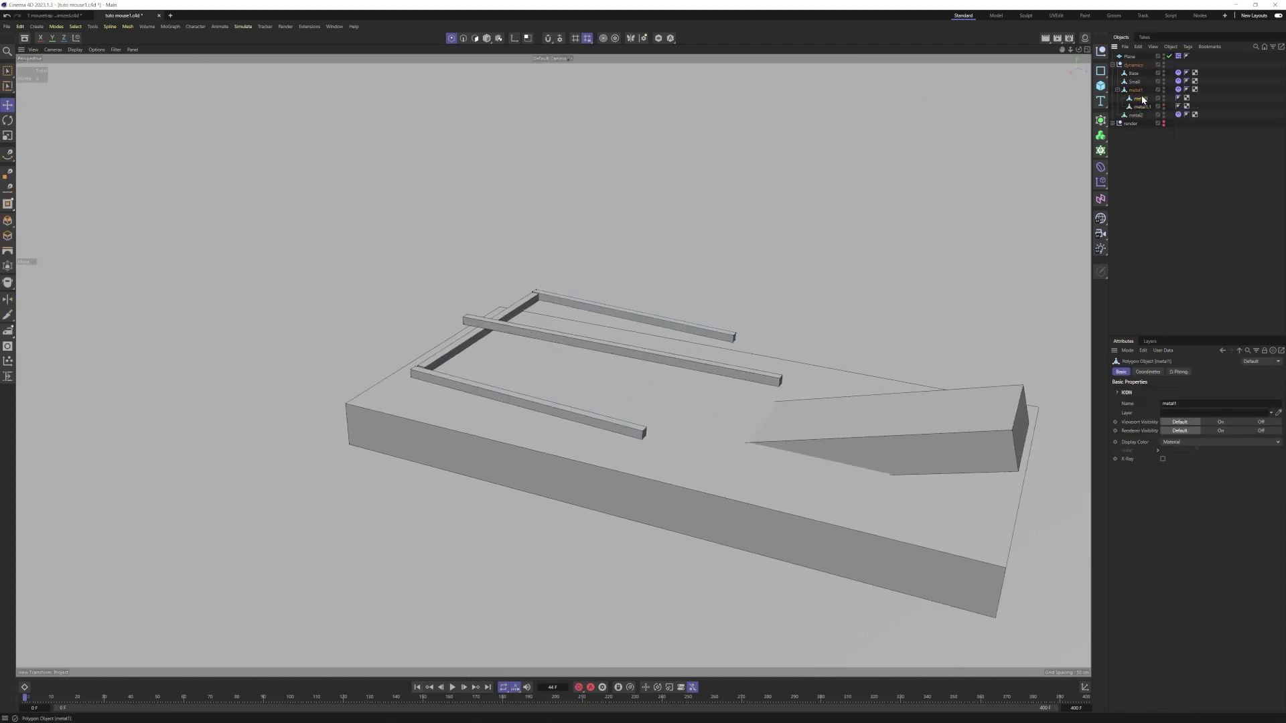
left_click(1178, 89)
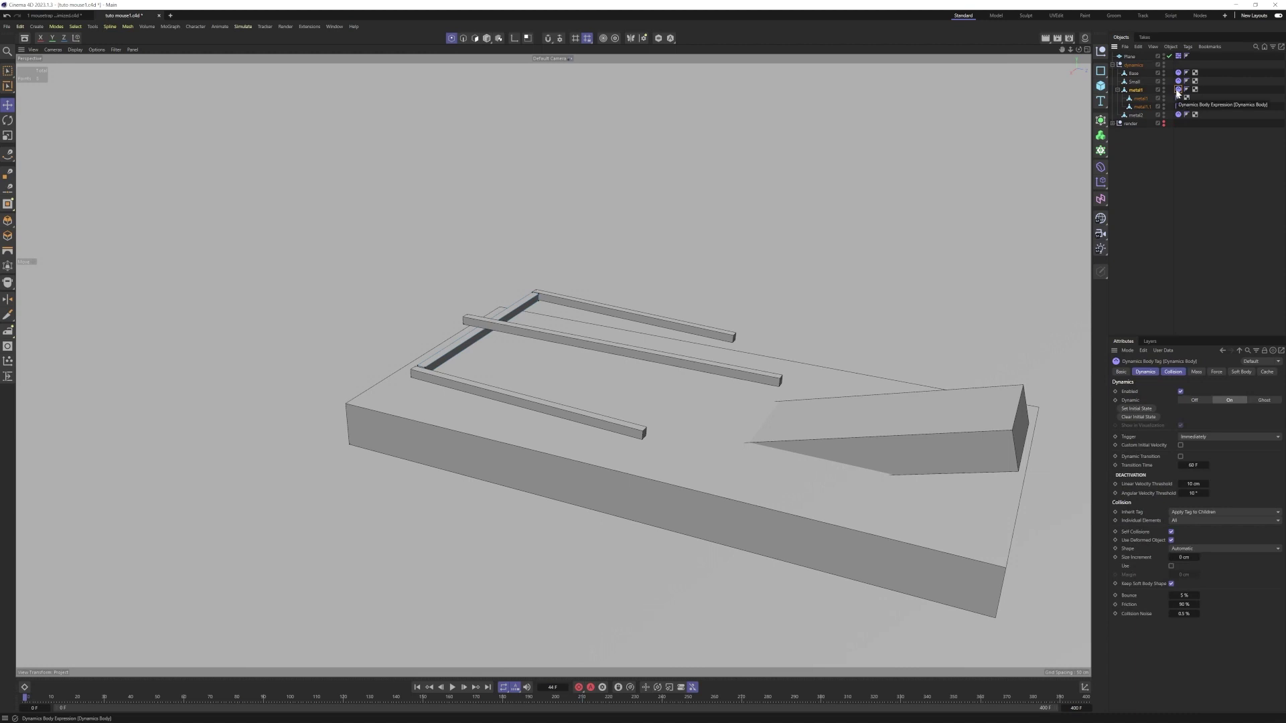
left_click(1174, 371)
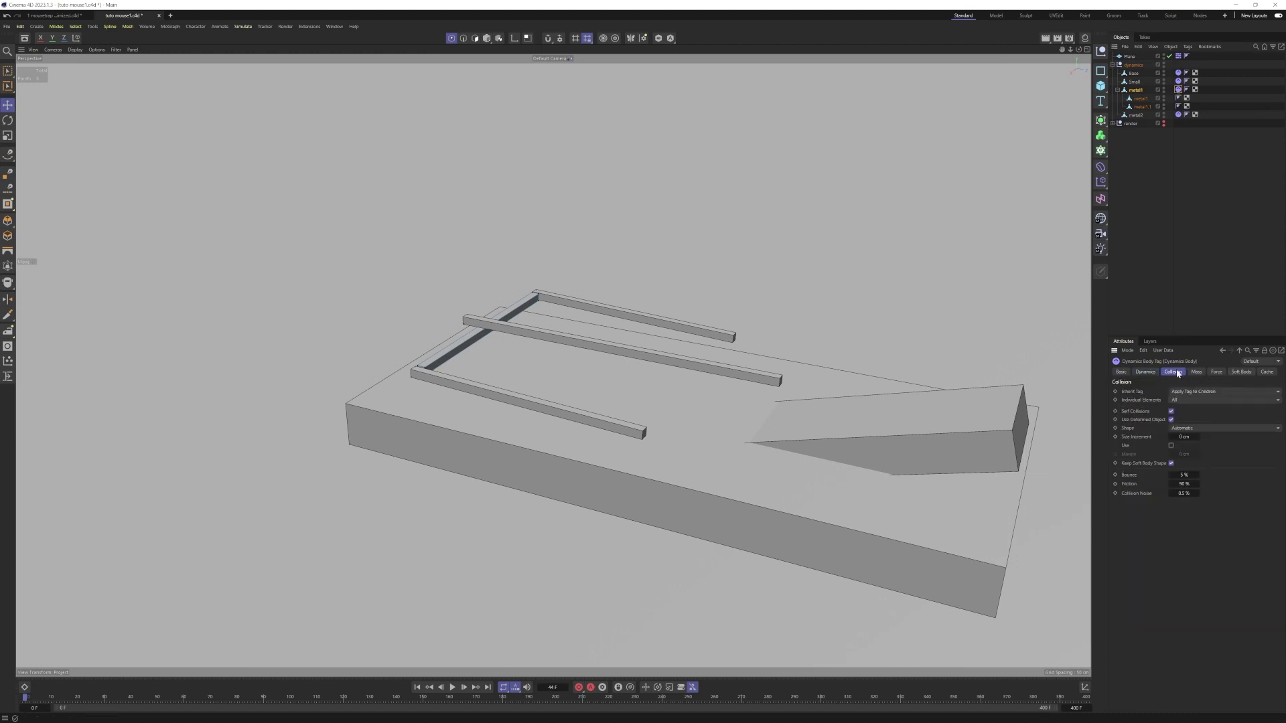
left_click(1206, 392)
left_click(1204, 420)
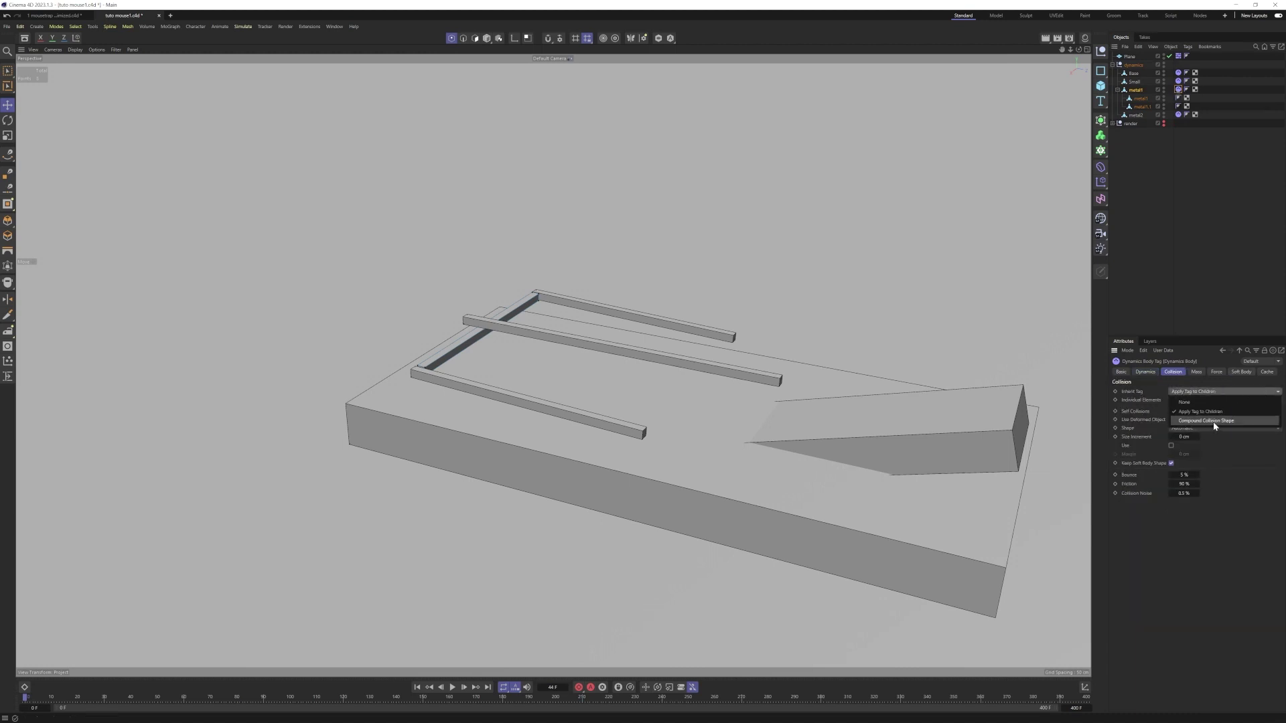
left_click(1204, 427)
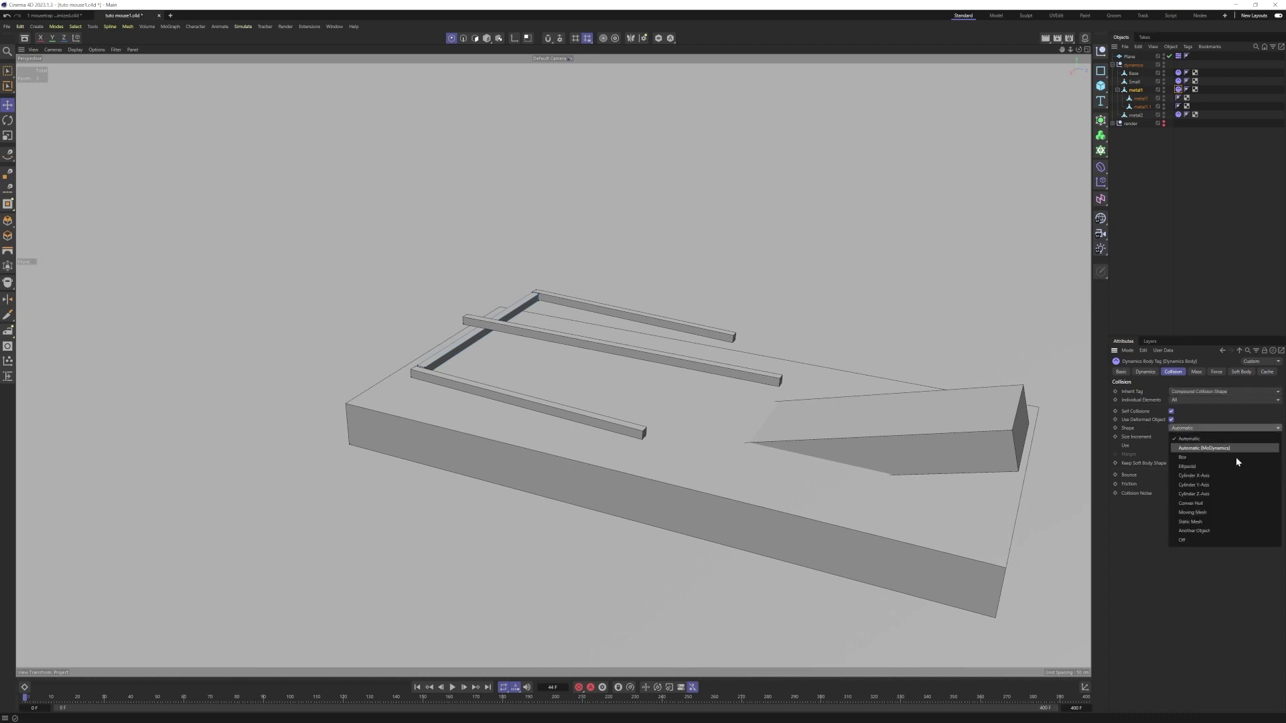
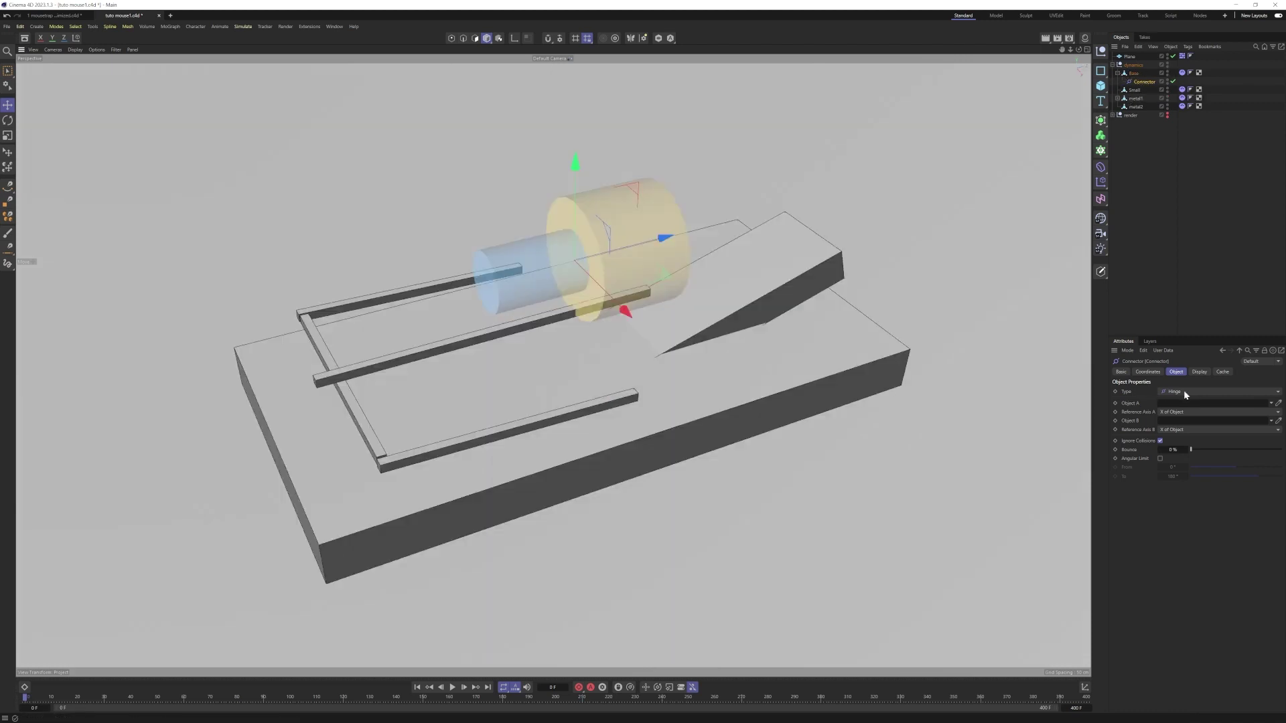
Show the render model and rotate the hinge connector 90° so its axis runs across the trap
left_click_drag(664, 200, 556, 241, "alt")
middle_click_drag(390, 294, 551, 365, "alt")
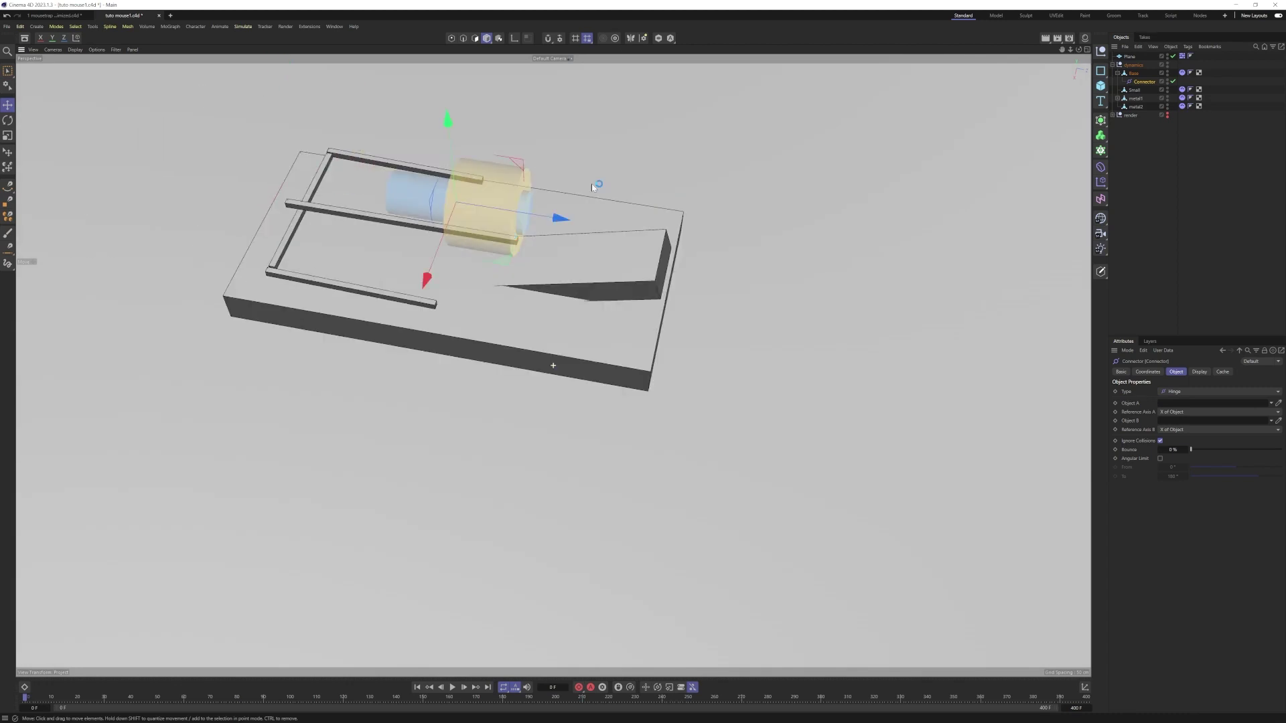
middle_click(704, 148)
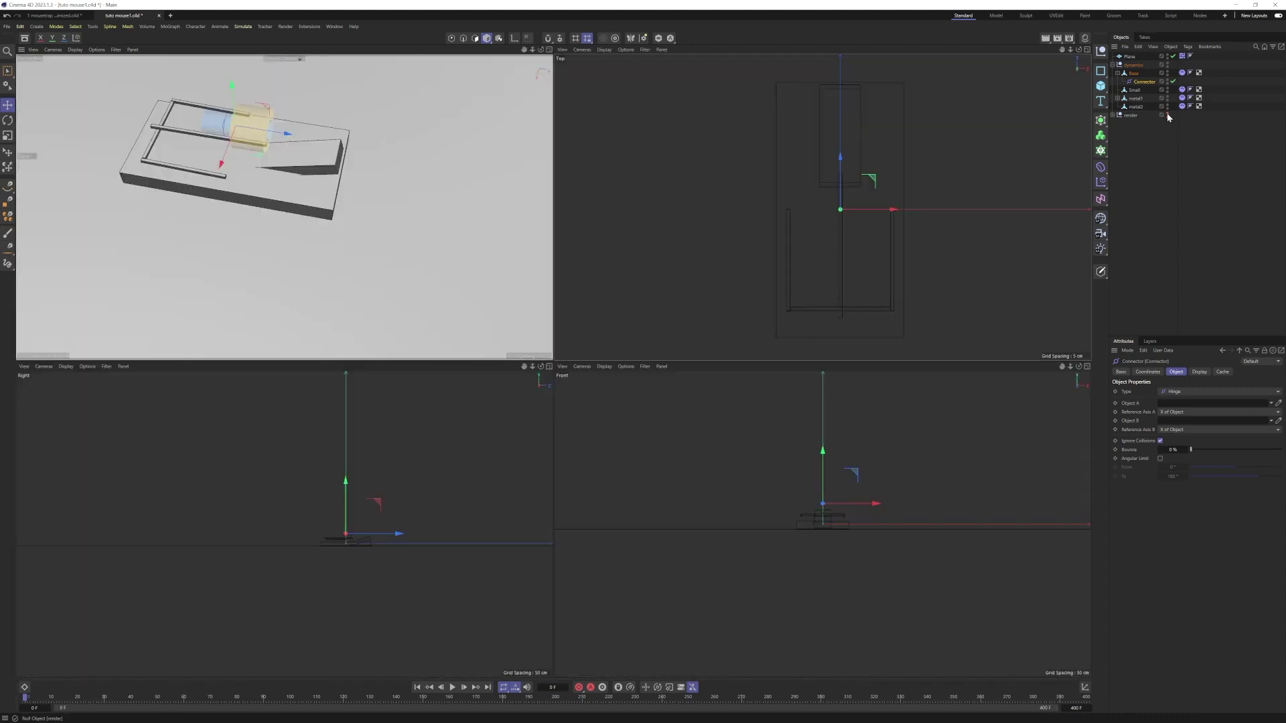
left_click(1167, 113)
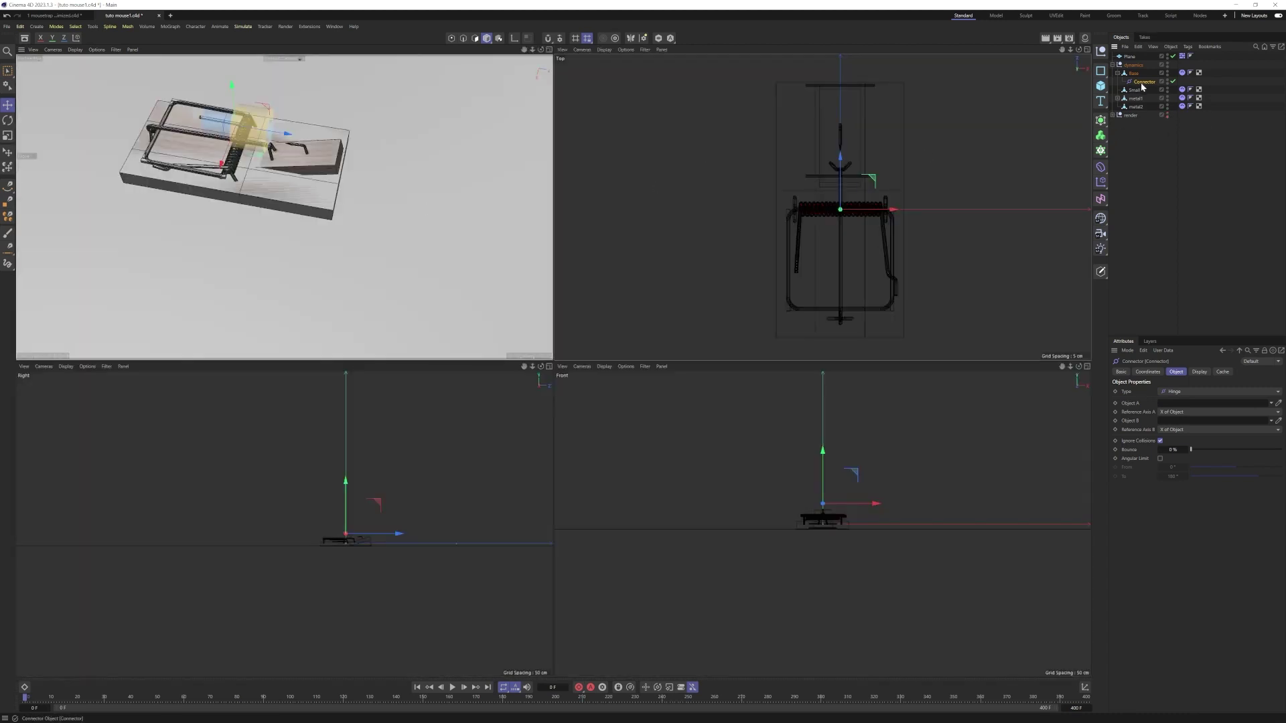
middle_click(263, 212)
key("r")
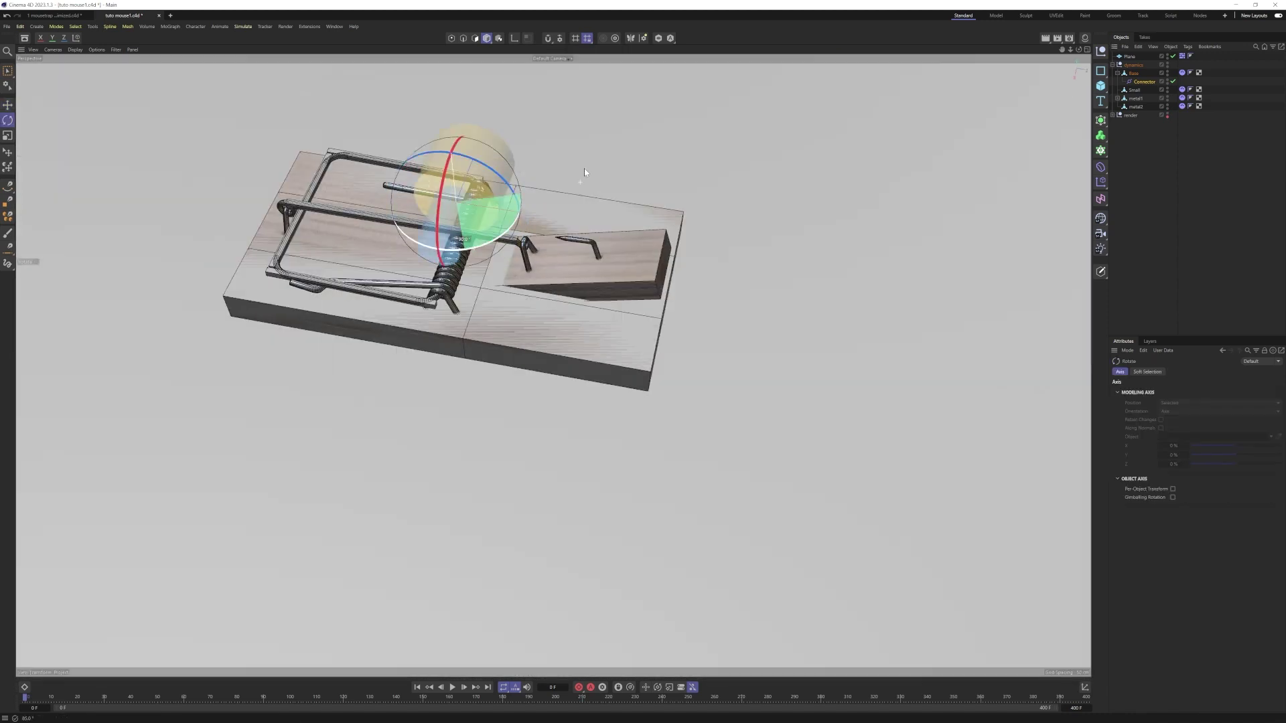
Enable axis snapping and move the connector in the side view onto the small round pivot at Small's lower end
key("F3")
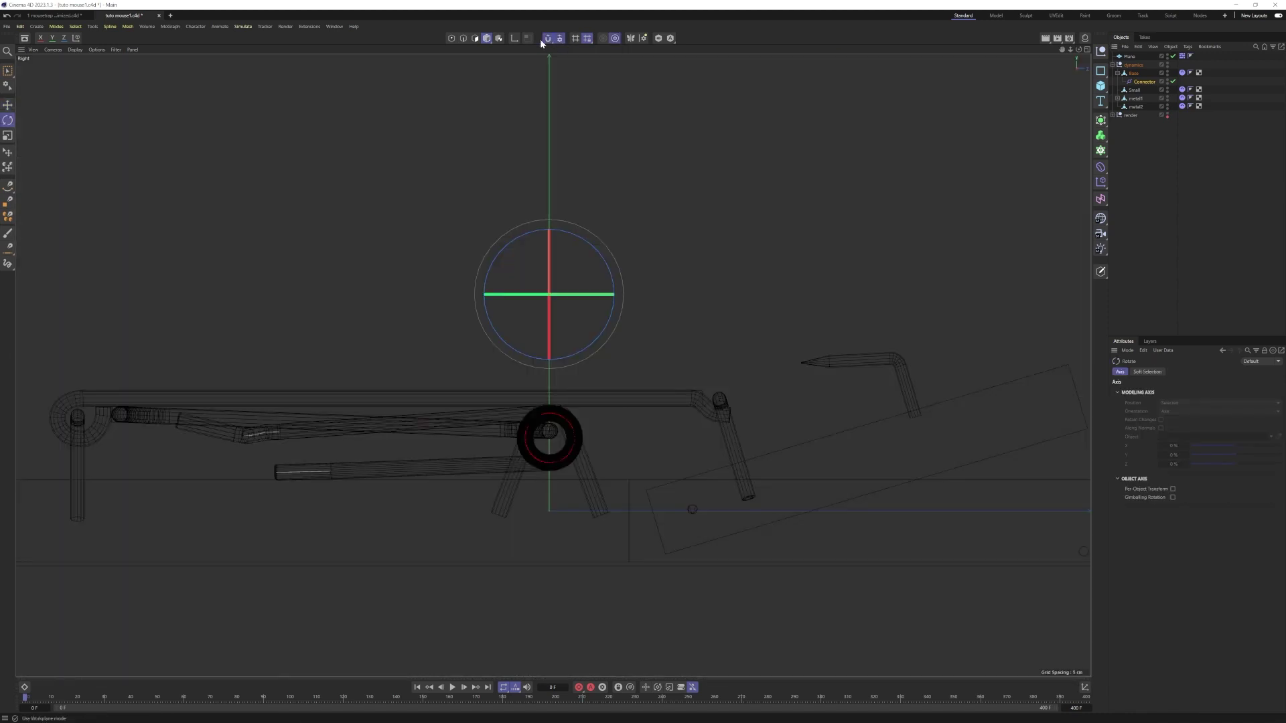
left_click(560, 38)
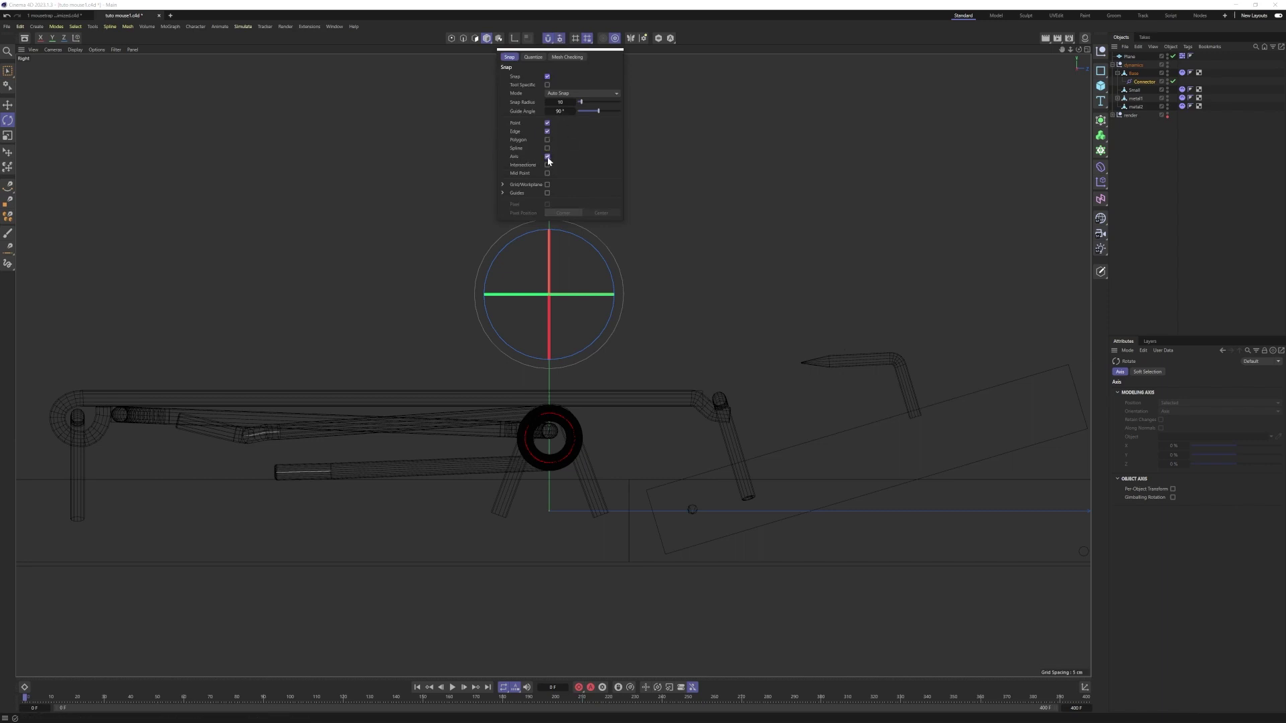
key("e")
left_click_drag(511, 450, 710, 469)
scroll(762, 499, "up", 5)
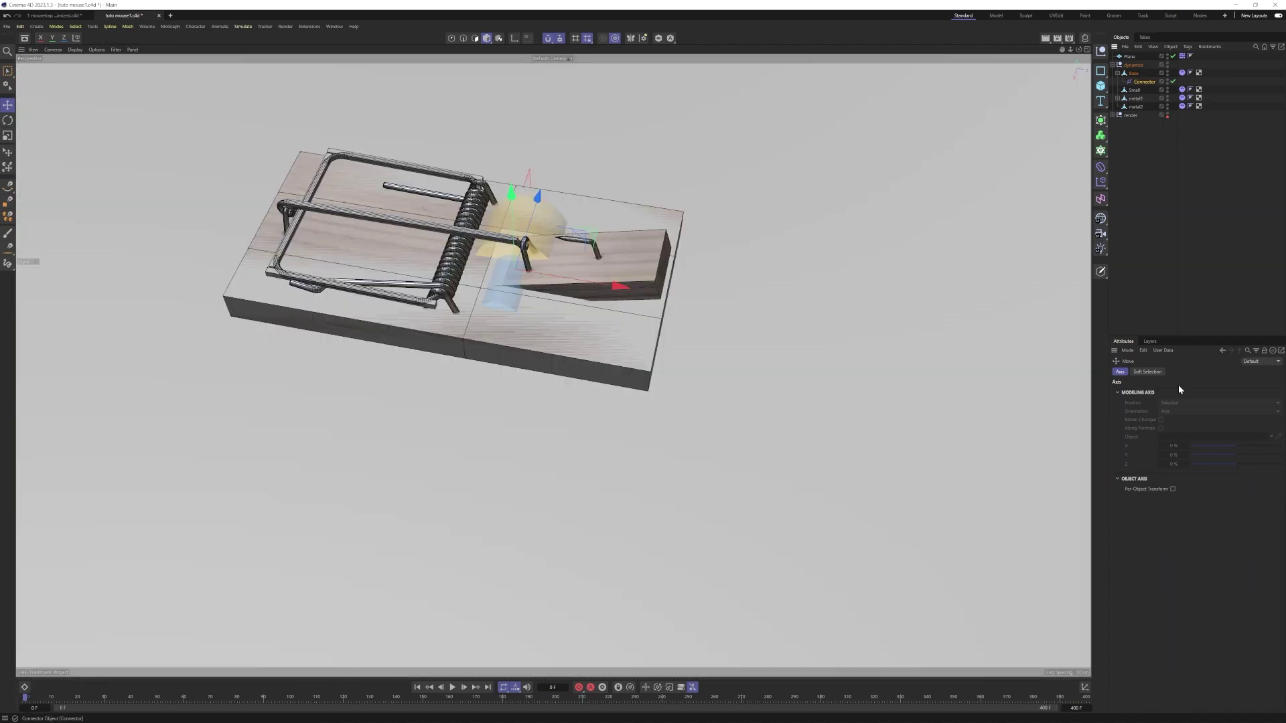
Assign Base as the hinge connector's Object A and Small as its Object B
left_click(1176, 373)
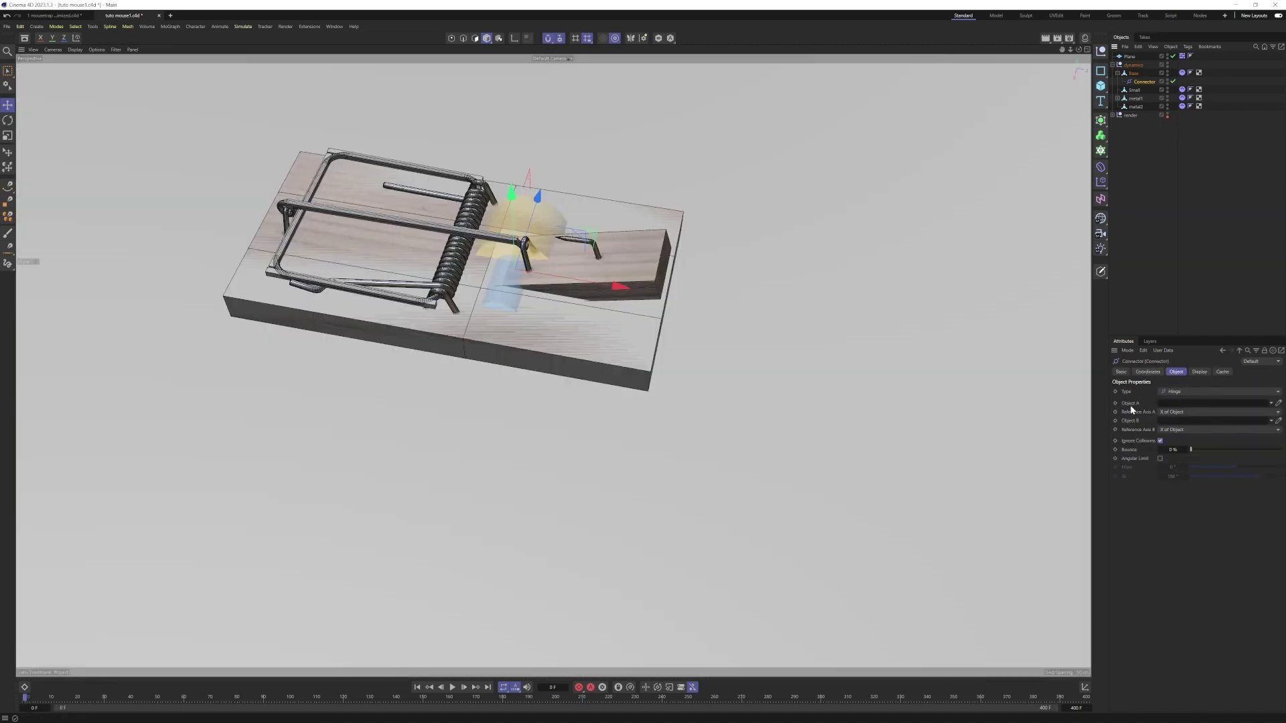
left_click_drag(1134, 73, 1188, 404)
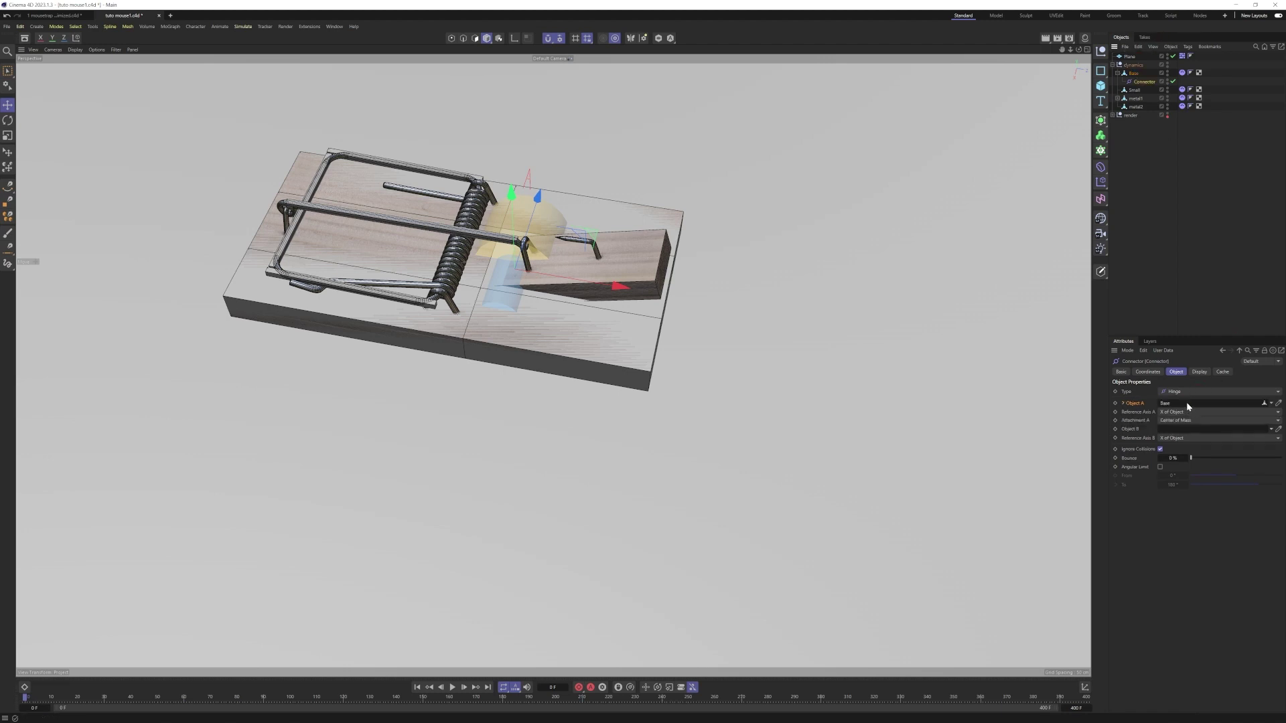
left_click_drag(1134, 90, 1178, 429)
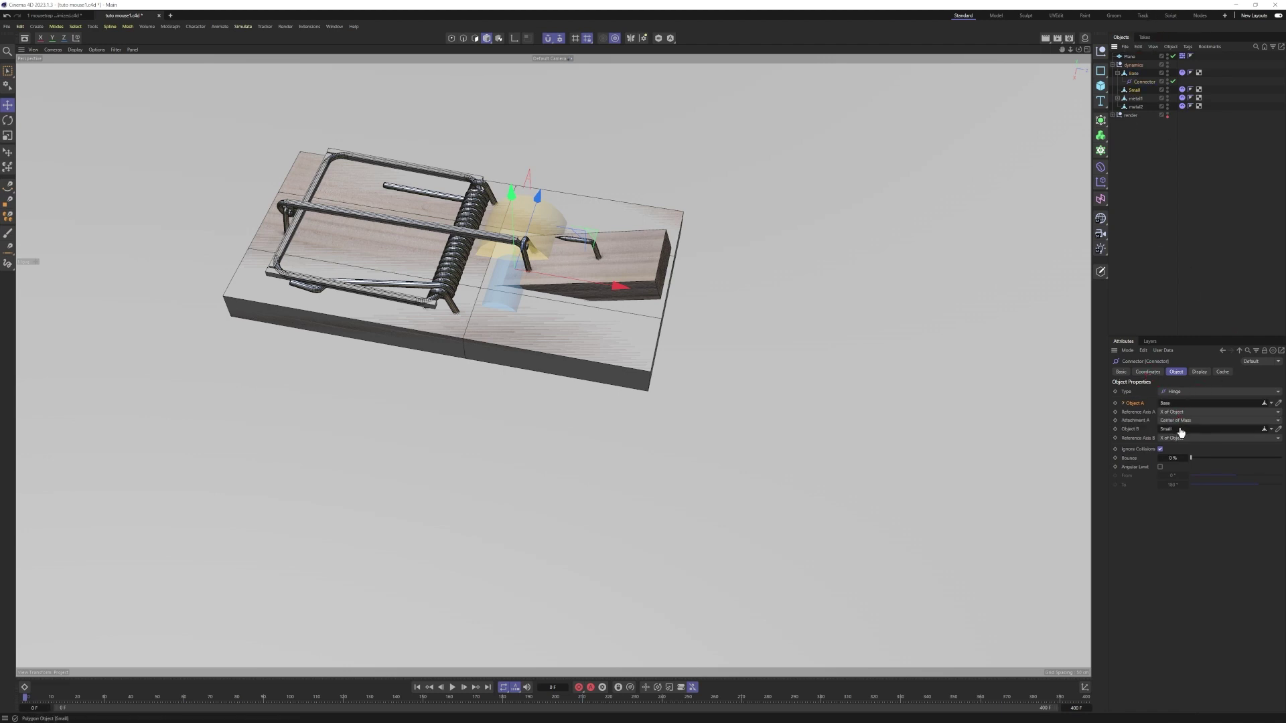
left_click(1183, 198)
scroll(589, 275, "down", 2)
Rename the hinge connector between Base and Small as Connector small
left_click(1144, 82)
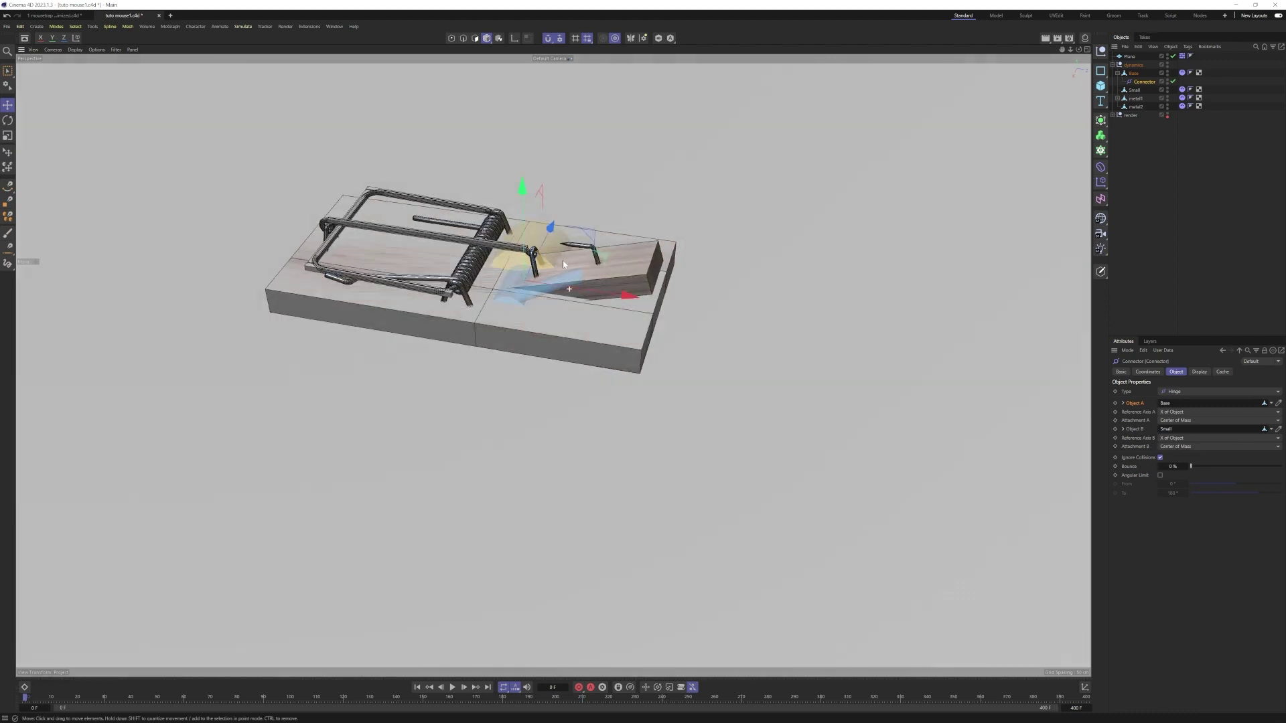
scroll(564, 302, "up", 5)
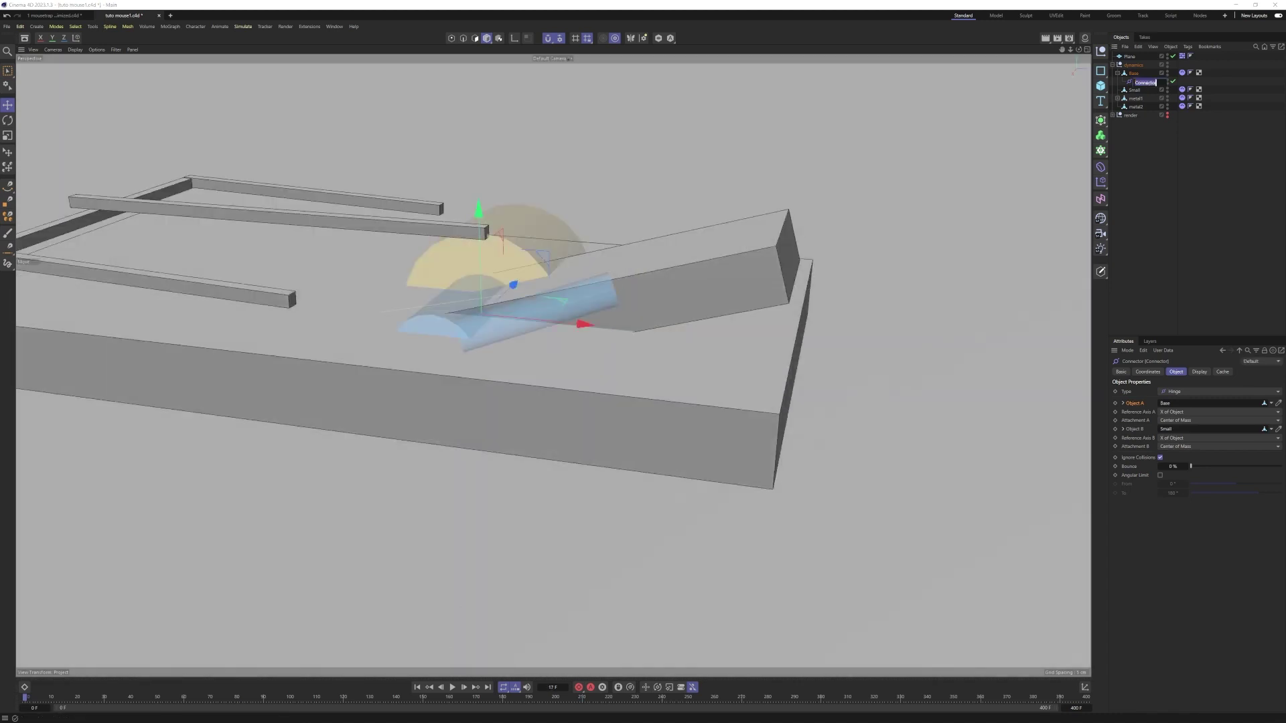
key("Right")
type("small")
key("Return")
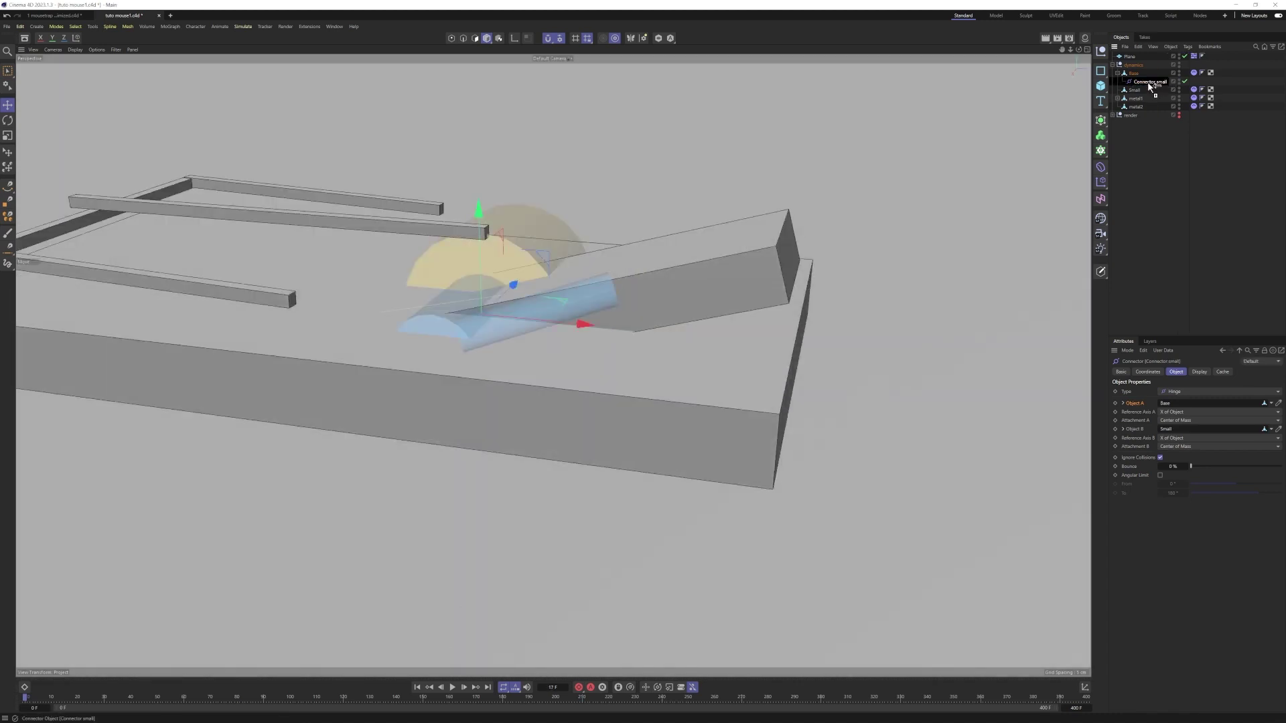
Duplicate Connector small and assign metal1 as the copy's Object B
left_click_drag(1148, 83, 1147, 87, "ctrl")
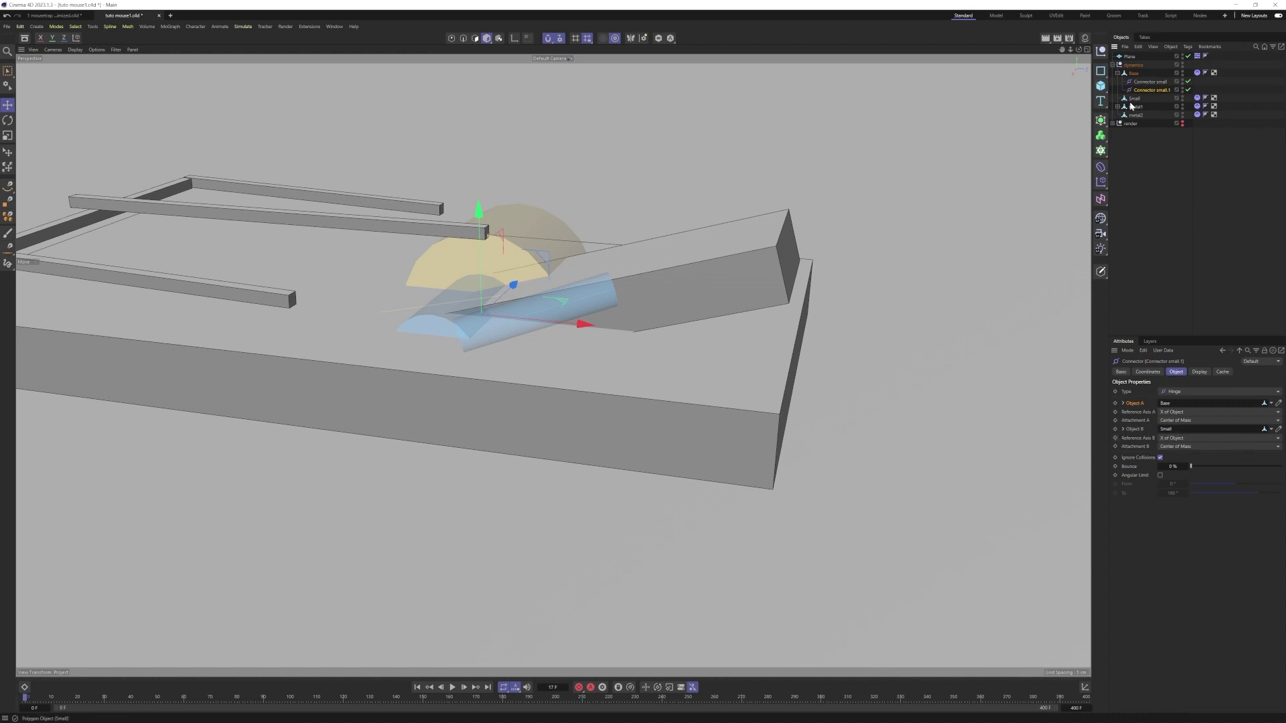
left_click_drag(1135, 108, 1177, 436)
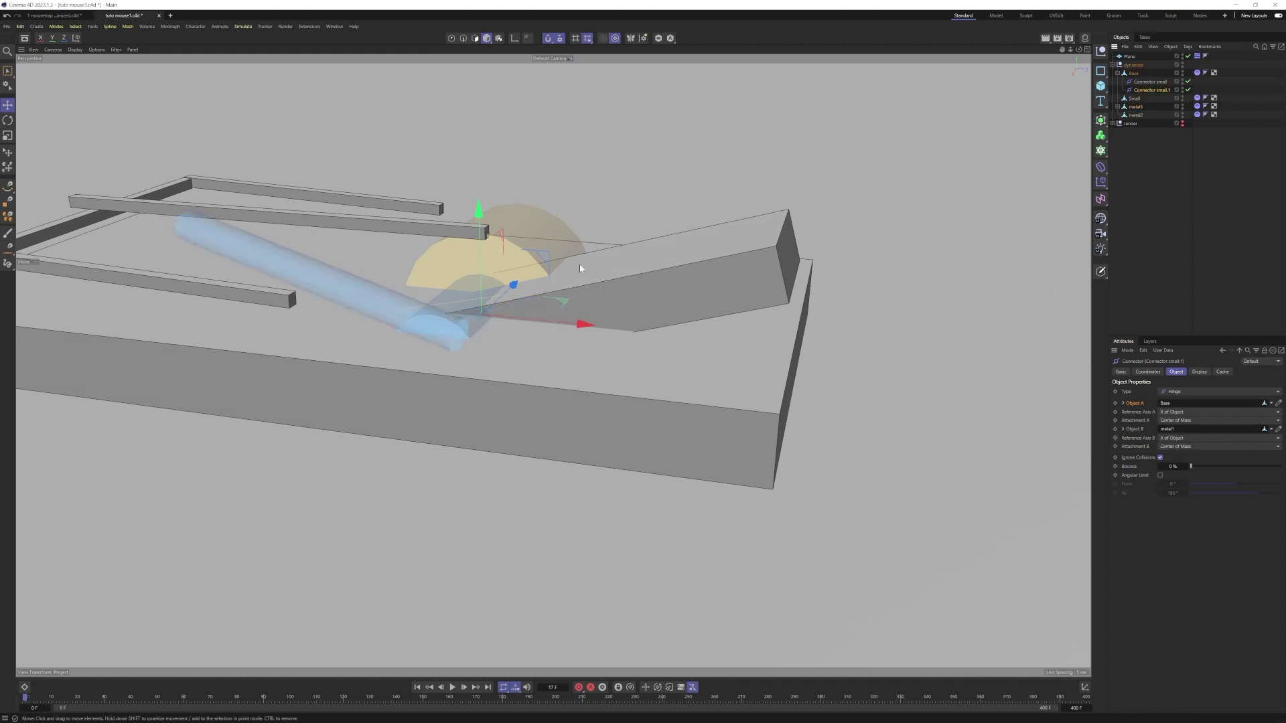
Name the copy Connector metal1 and move it in the side view to the rod's center inside the coil spring
key("F3")
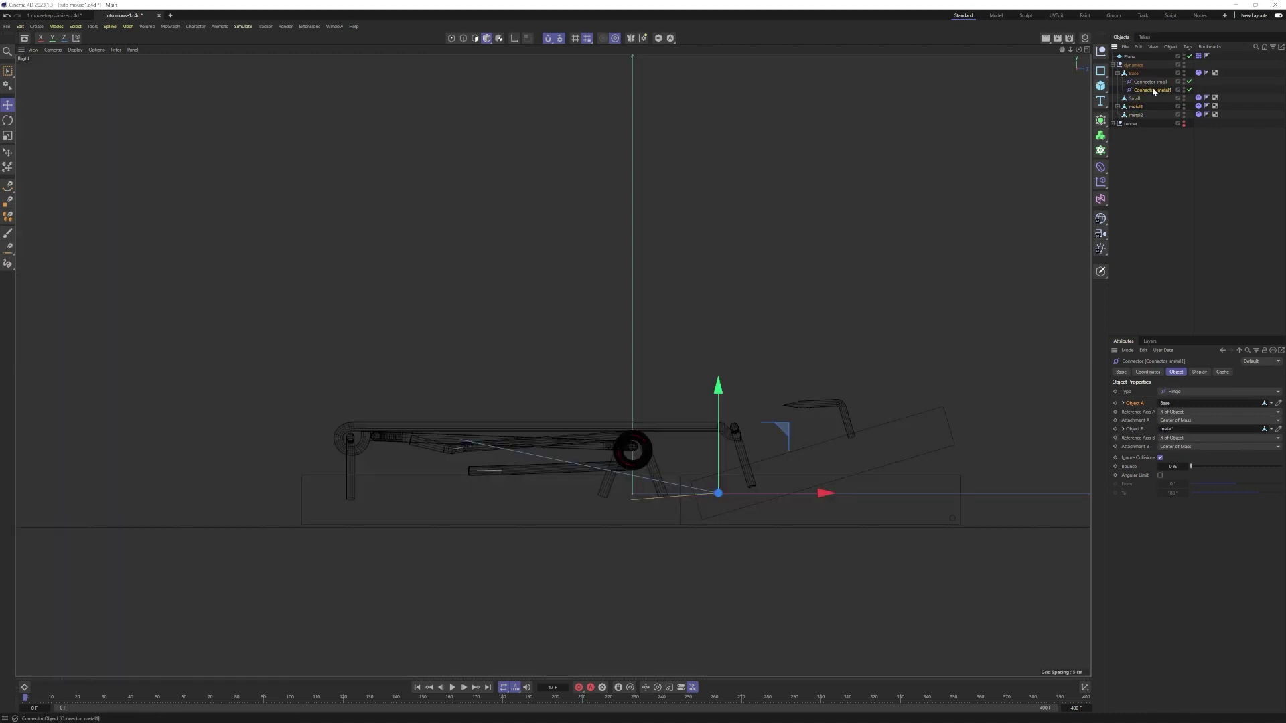
scroll(621, 437, "up", 4)
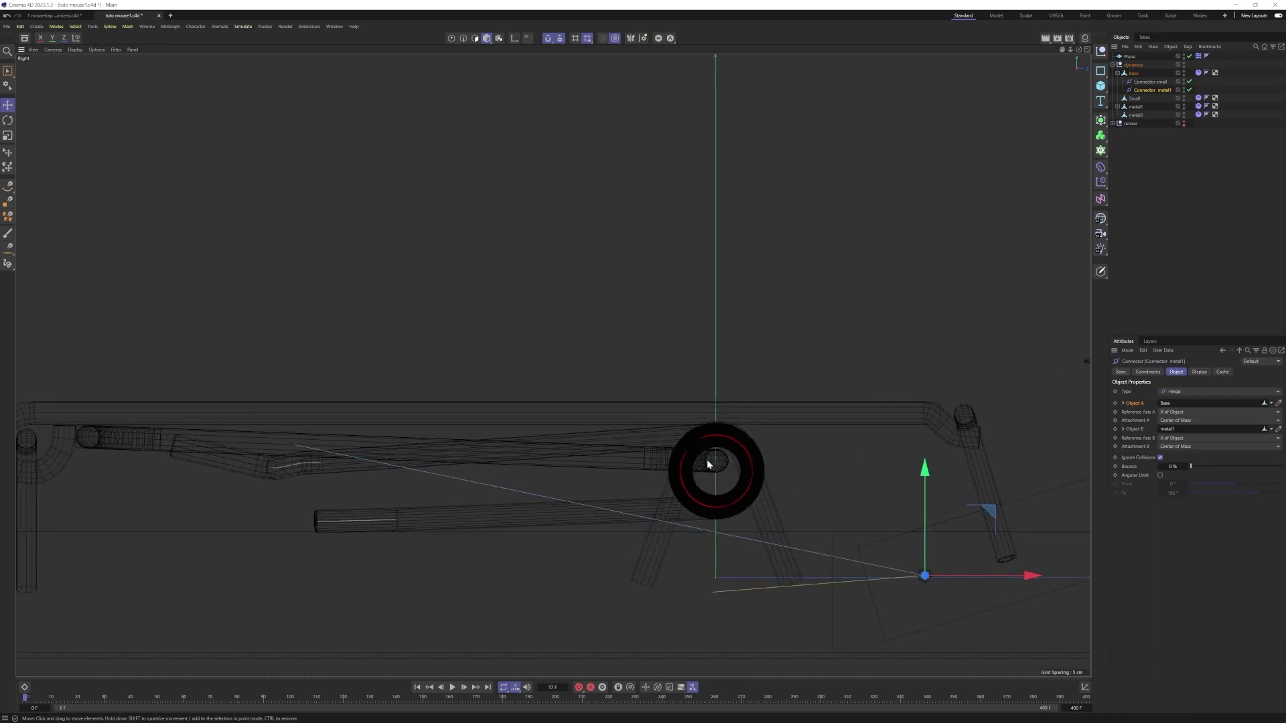
mouse_move(990, 516)
left_mouse_down()
mouse_move(771, 387)
mouse_move(793, 408)
mouse_move(776, 402)
left_mouse_up()
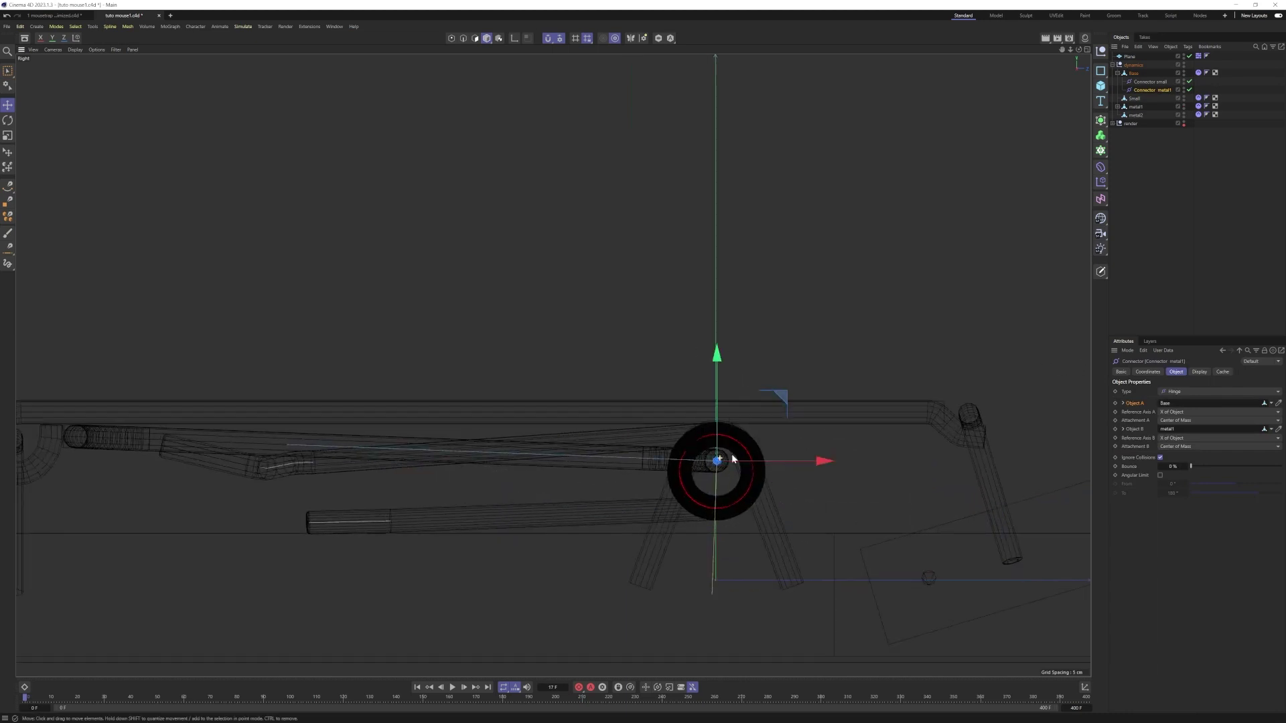
scroll(818, 432, "up", 10)
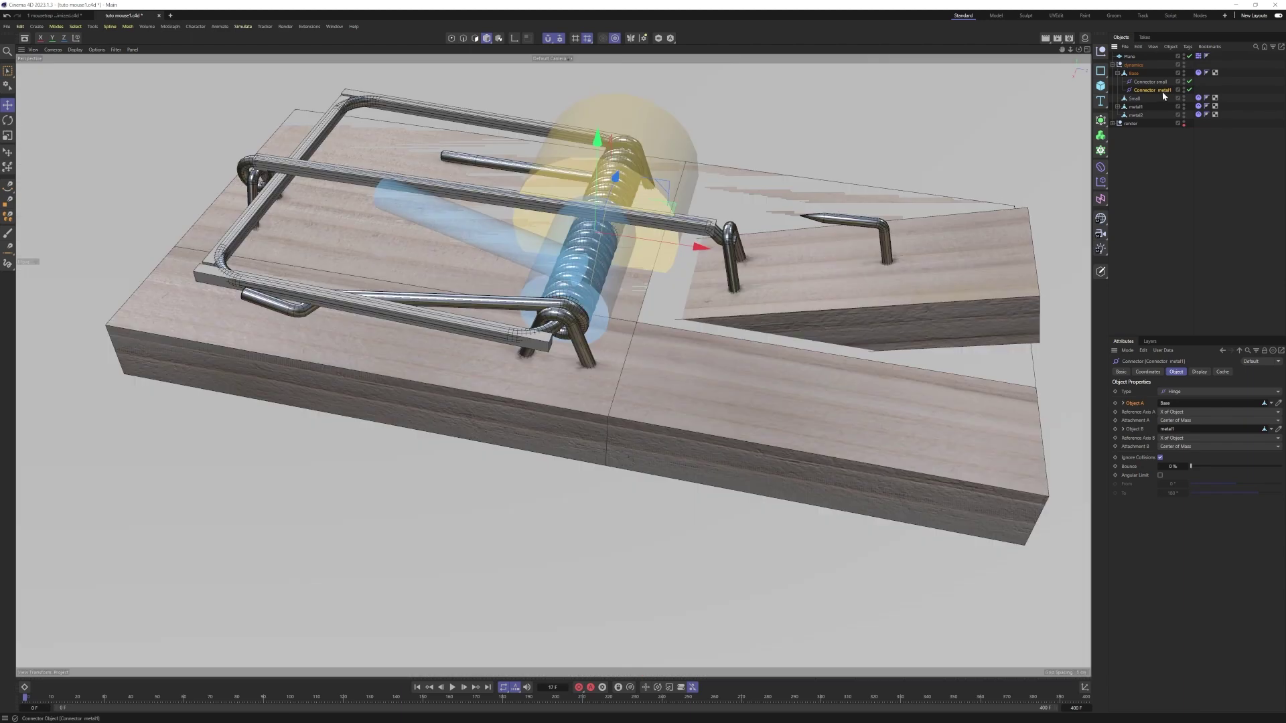
Duplicate Connector metal1 and rename the copy Connector metal2
left_click_drag(1162, 91, 1165, 99, "ctrl")
left_click(1158, 195)
double_click(1166, 99)
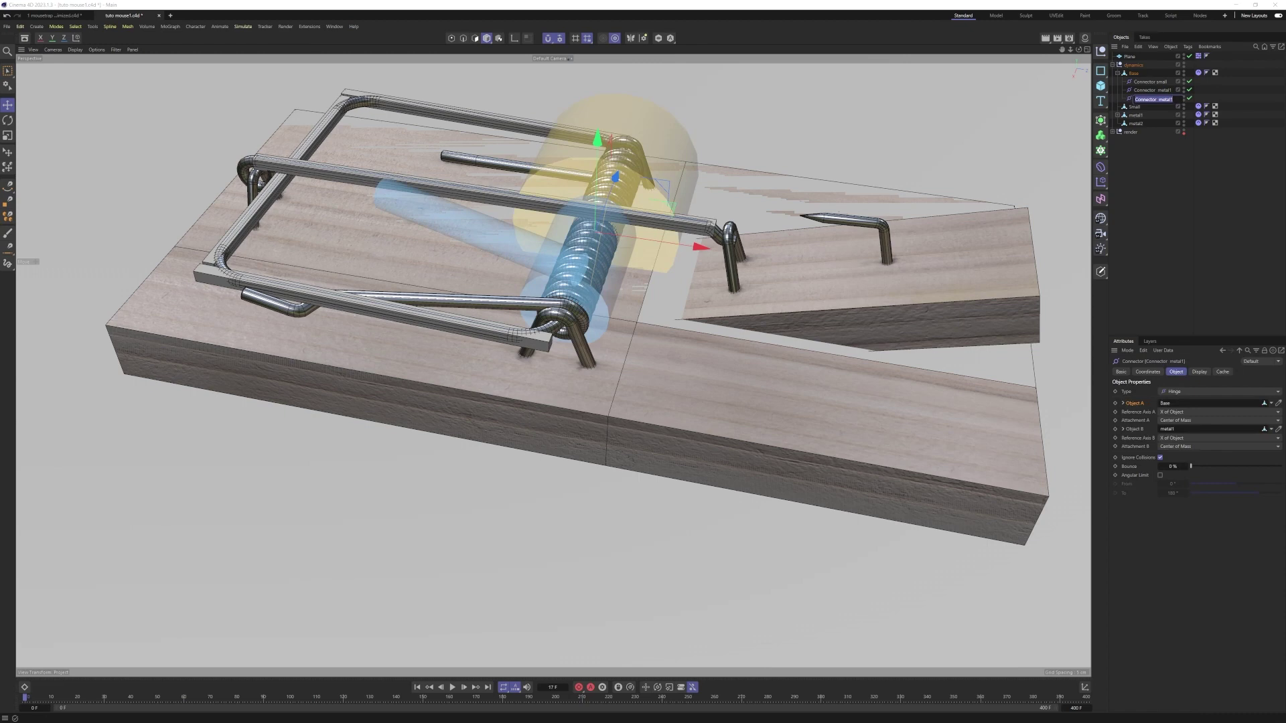
key("End")
key("BackSpace")
type("2")
key("Return")
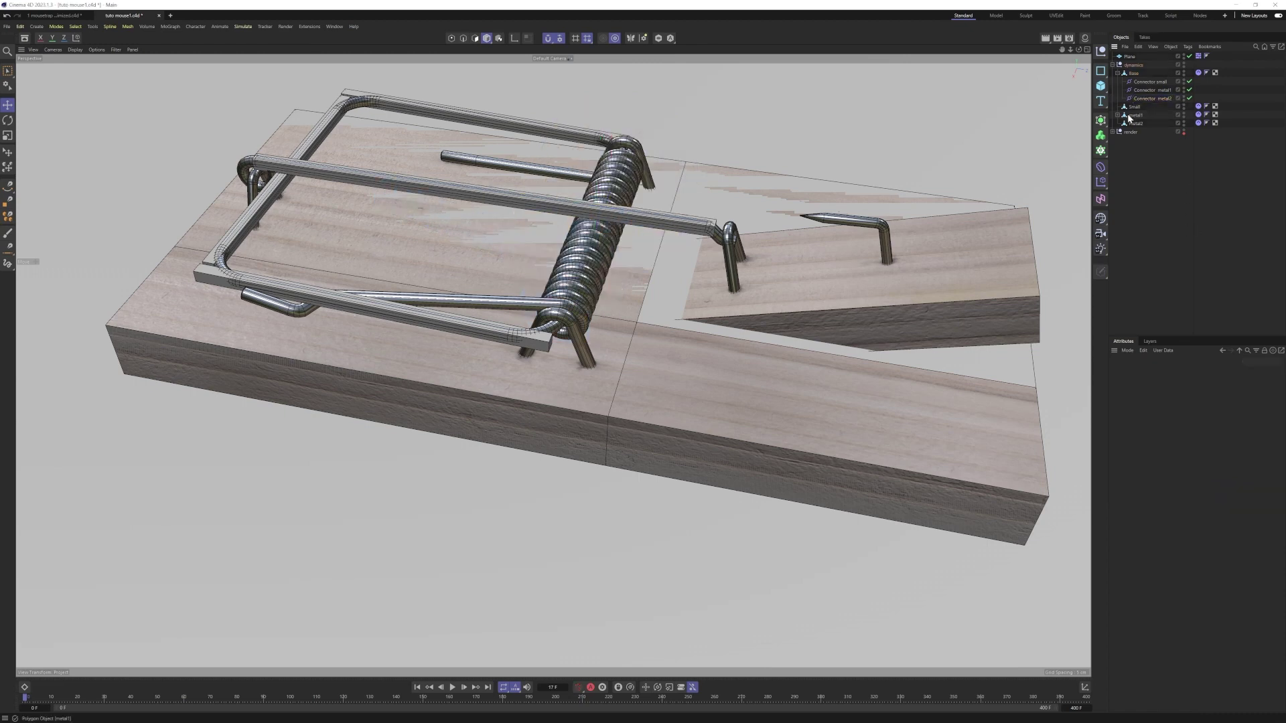
Assign metal2 as Connector metal2's Object B and snap the connector to the pivot of the long locking rod
left_click_drag(1137, 124, 1178, 434)
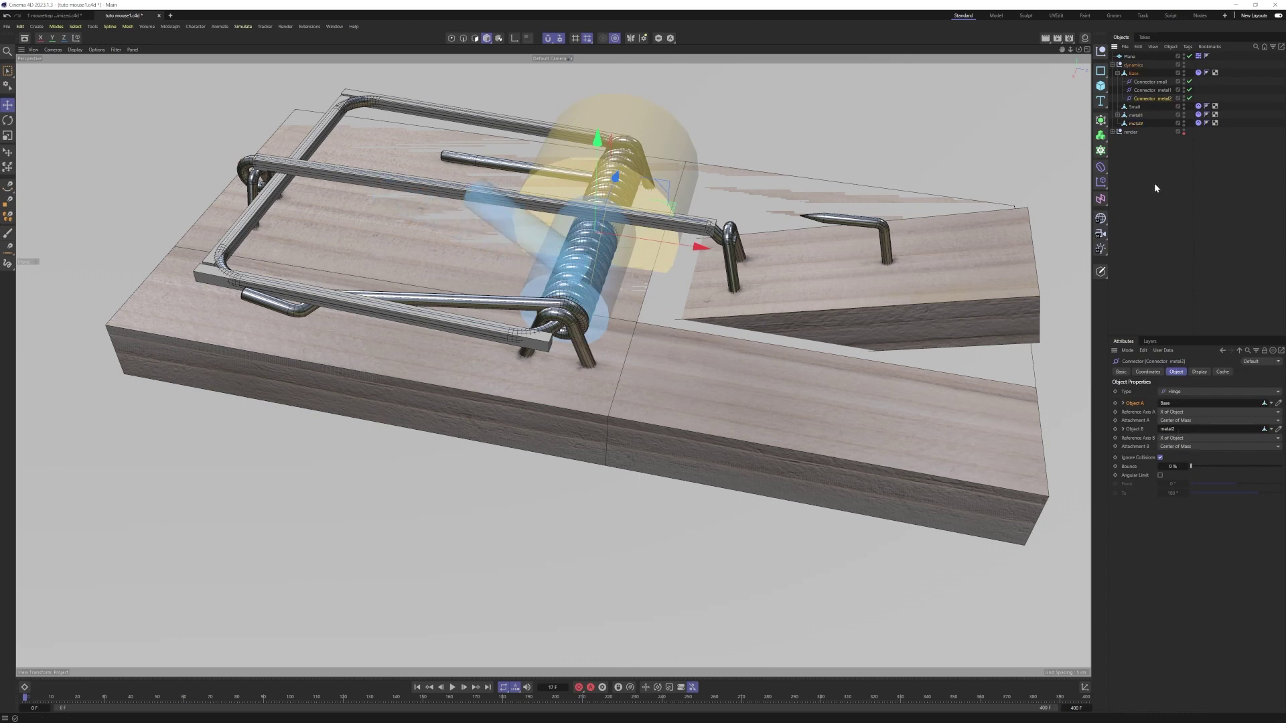
left_click_drag(890, 321, 350, 296)
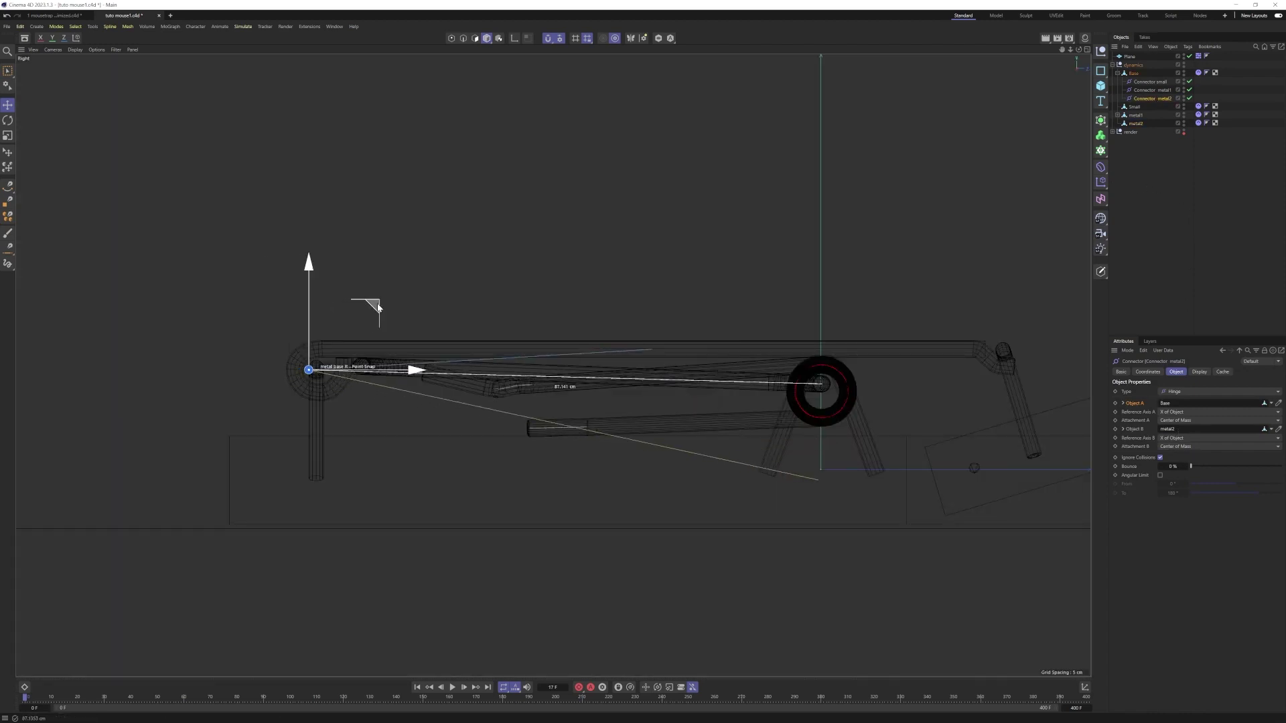
scroll(373, 304, "up", 5)
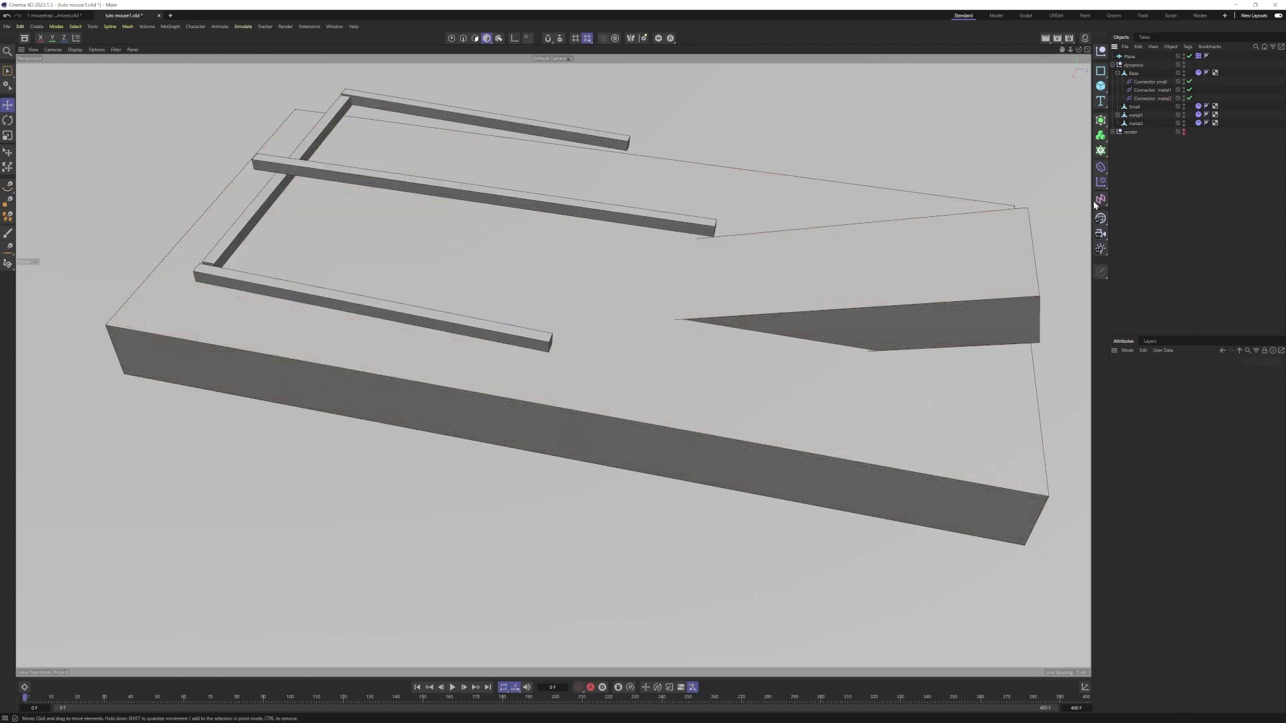
Play the simulation briefly to check the hinged parts and return to the first frame
scroll(583, 376, "down", 5)
left_click(452, 688)
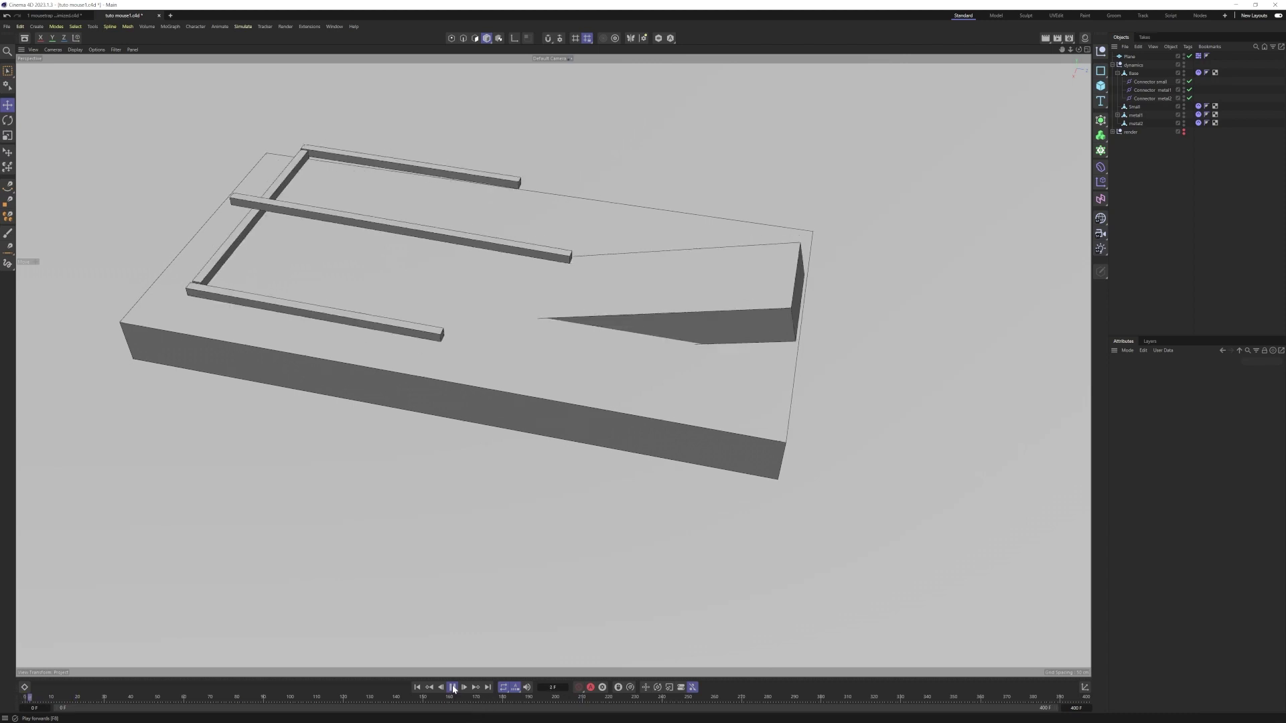
left_click(452, 688)
left_click(417, 688)
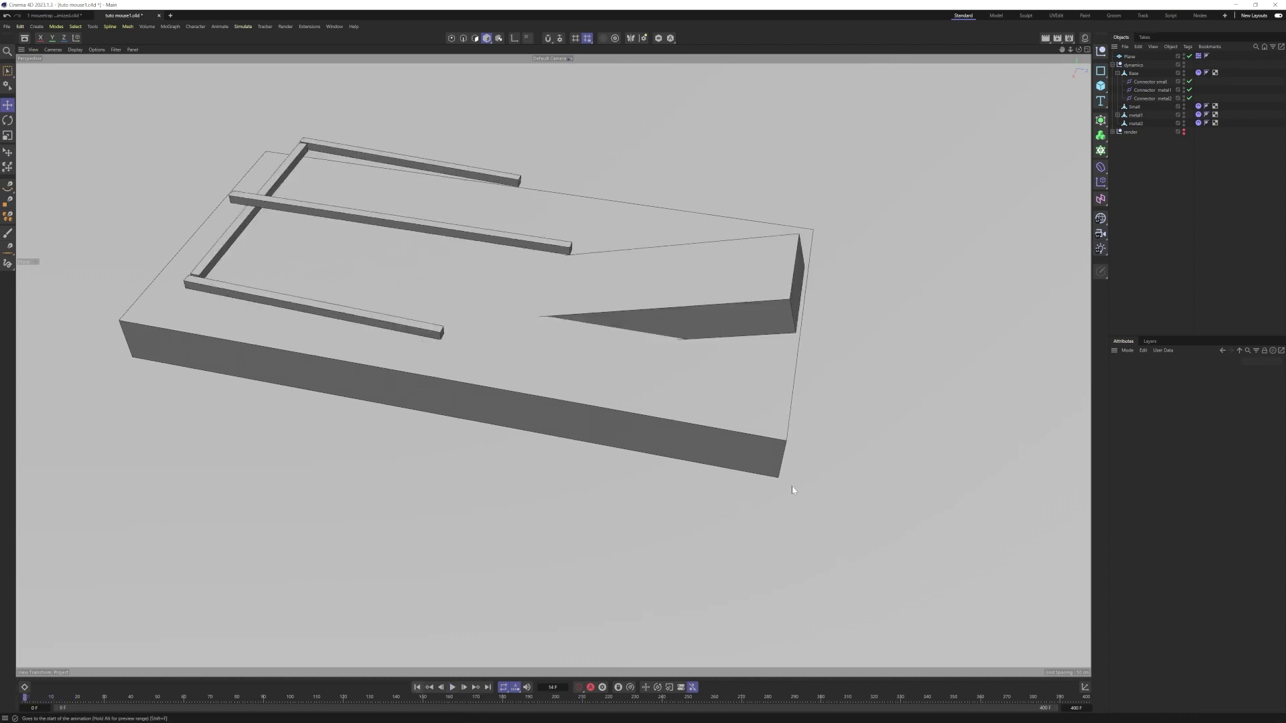
Review the hinge settings of Connector metal1 and Connector metal2, and play the simulation to check the hinged parts
left_click(1151, 90)
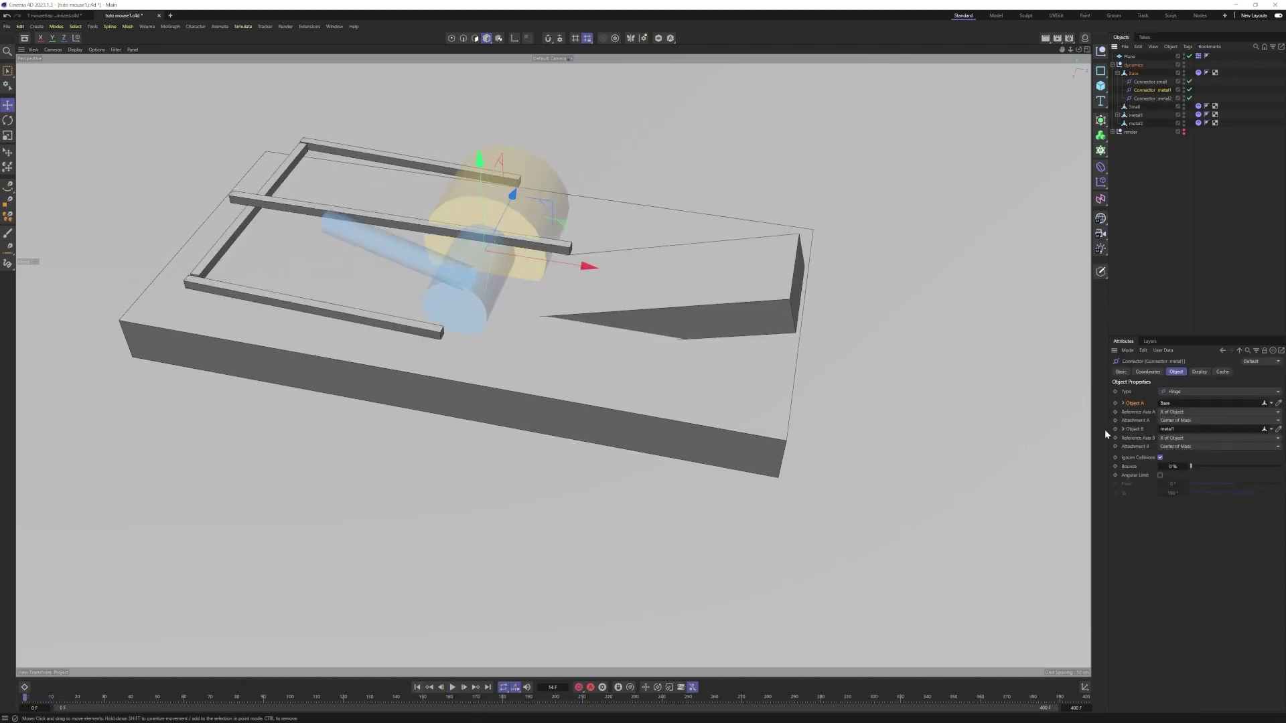
left_click(1148, 99)
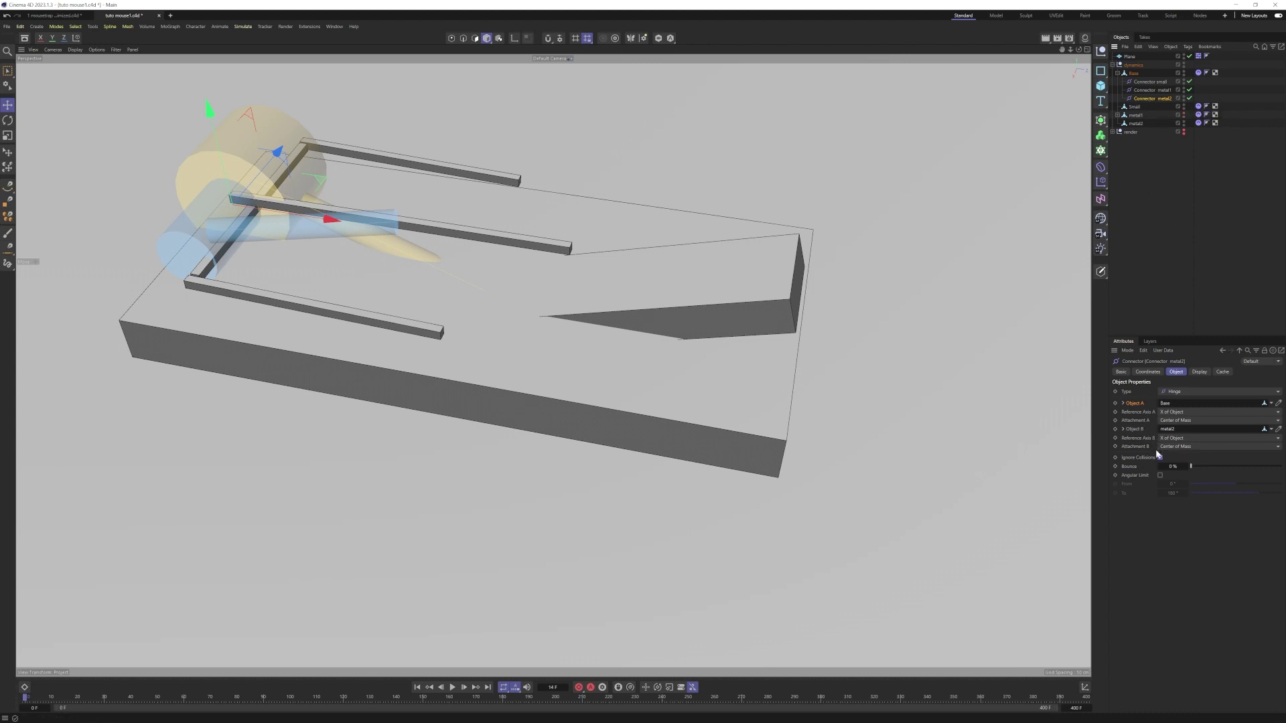
left_click(395, 473)
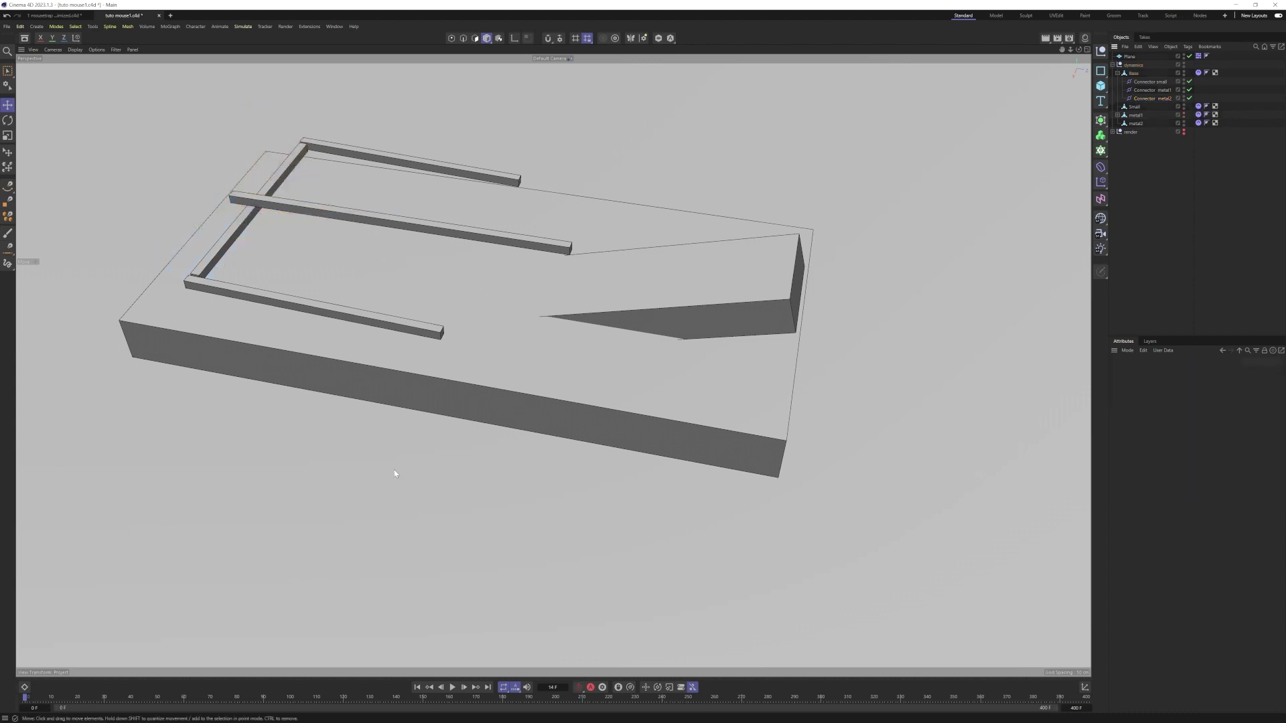
left_click(452, 687)
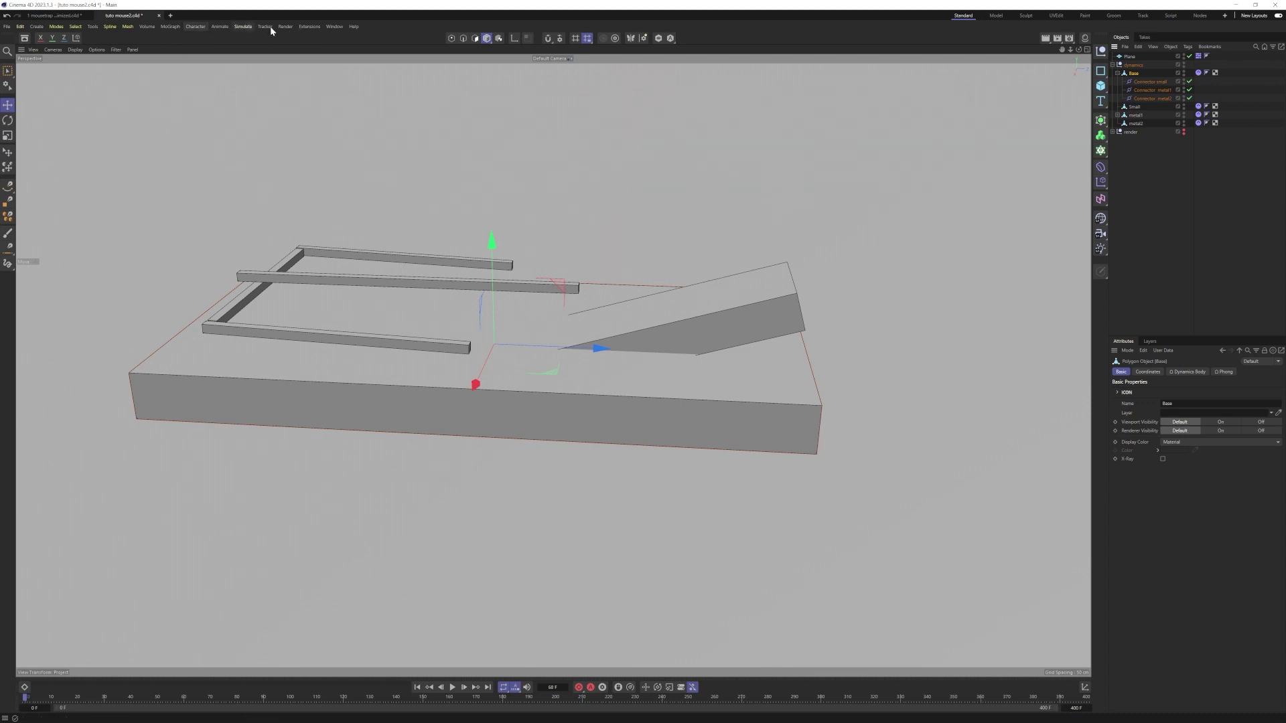
Add a dynamics Spring under Base, with Base as Object A and metal1 as Object B
left_click(242, 27)
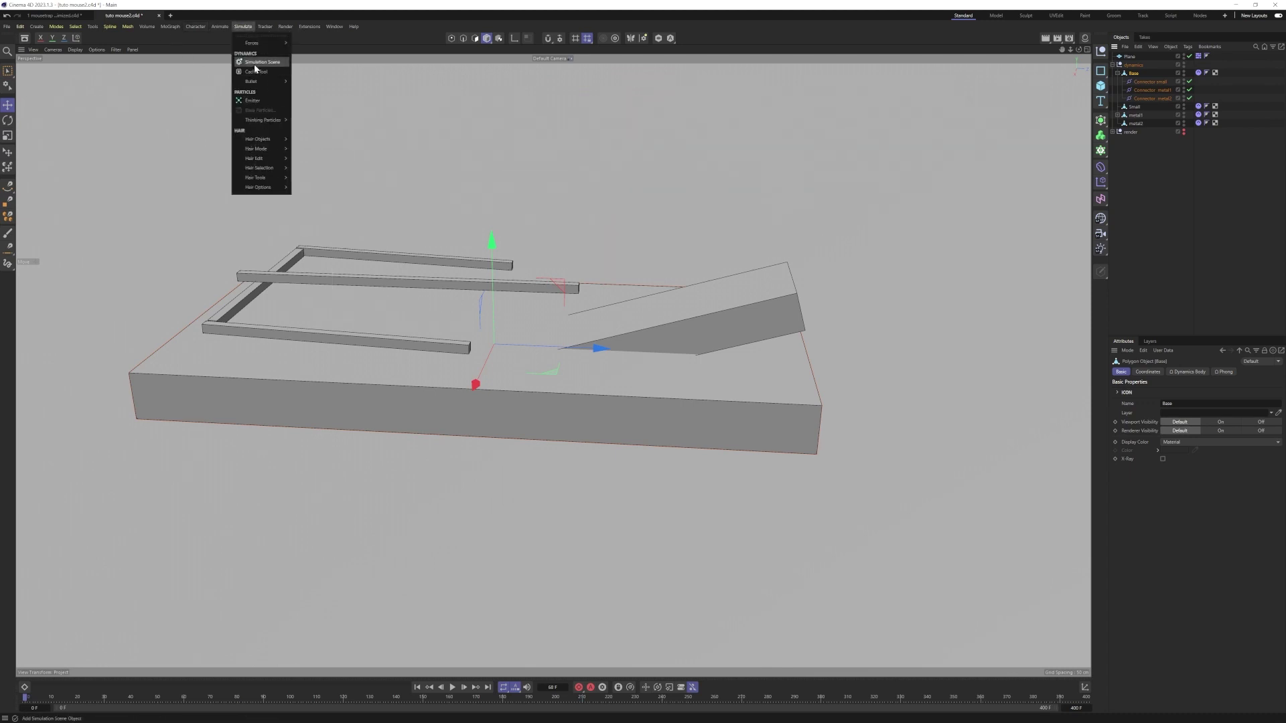
mouse_move(258, 81)
left_click(317, 96)
left_click_drag(1131, 56, 1191, 405)
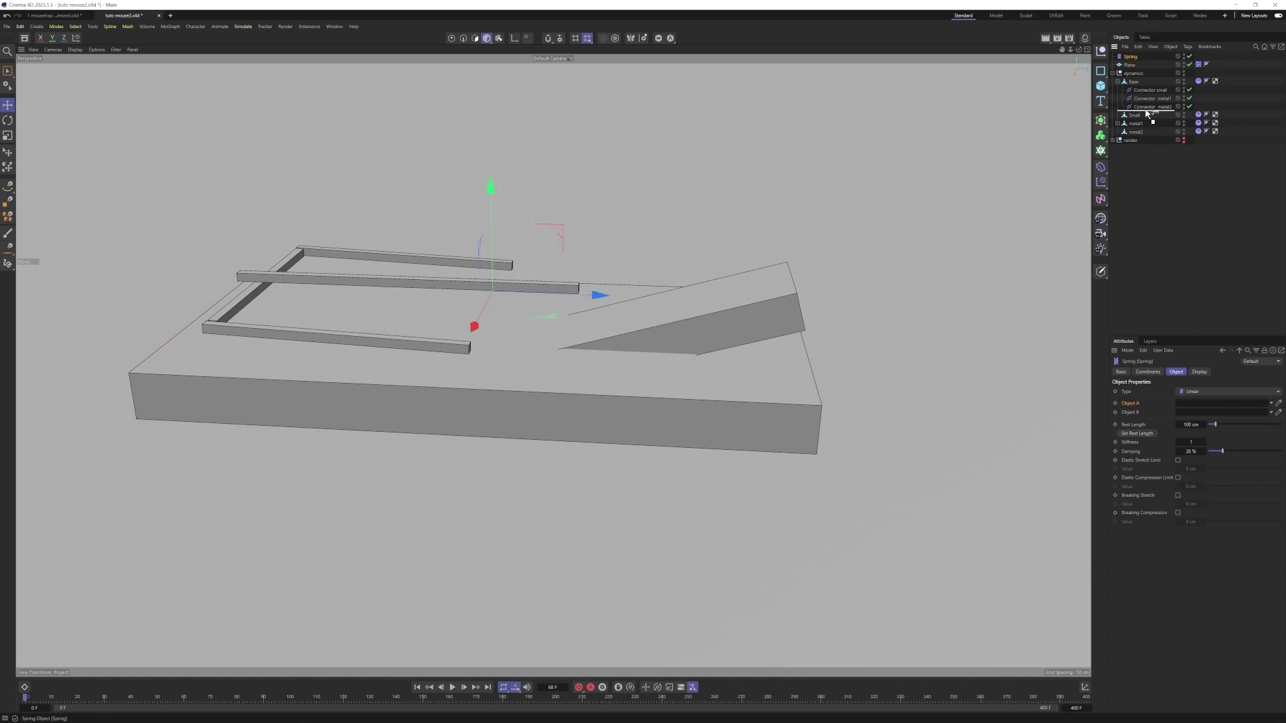
key("F3")
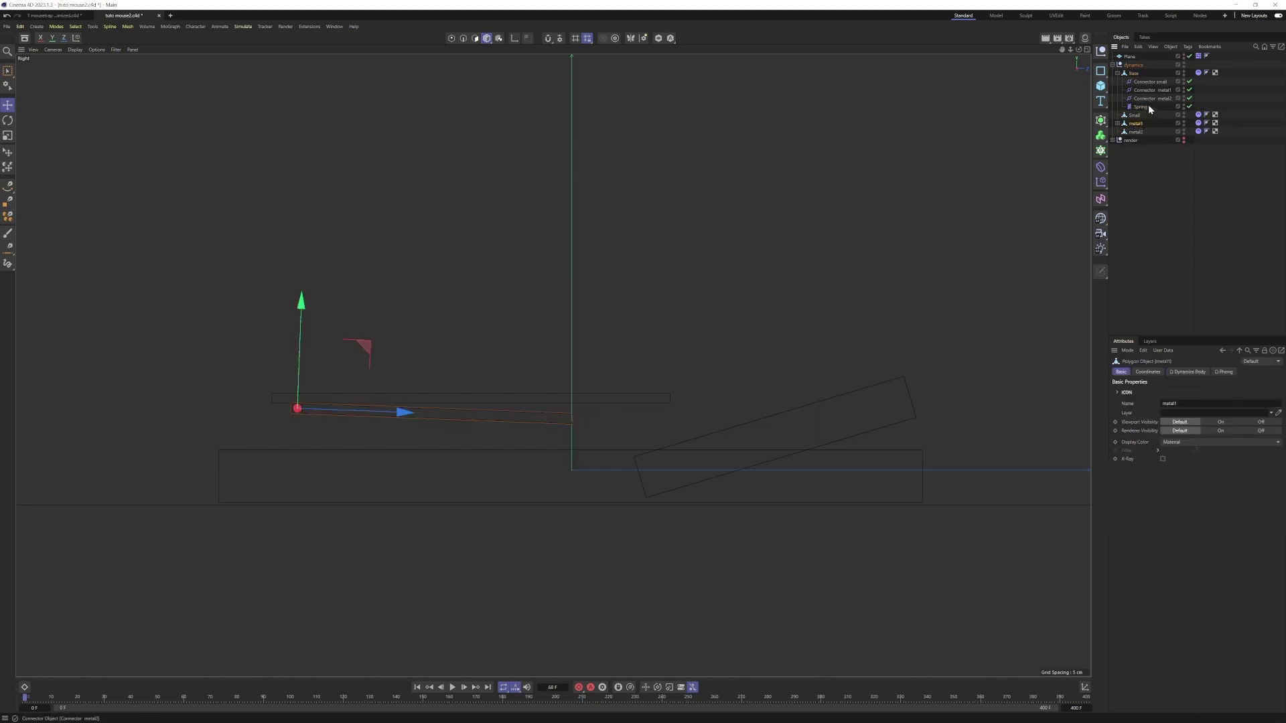
left_click_drag(1216, 407, 1209, 419)
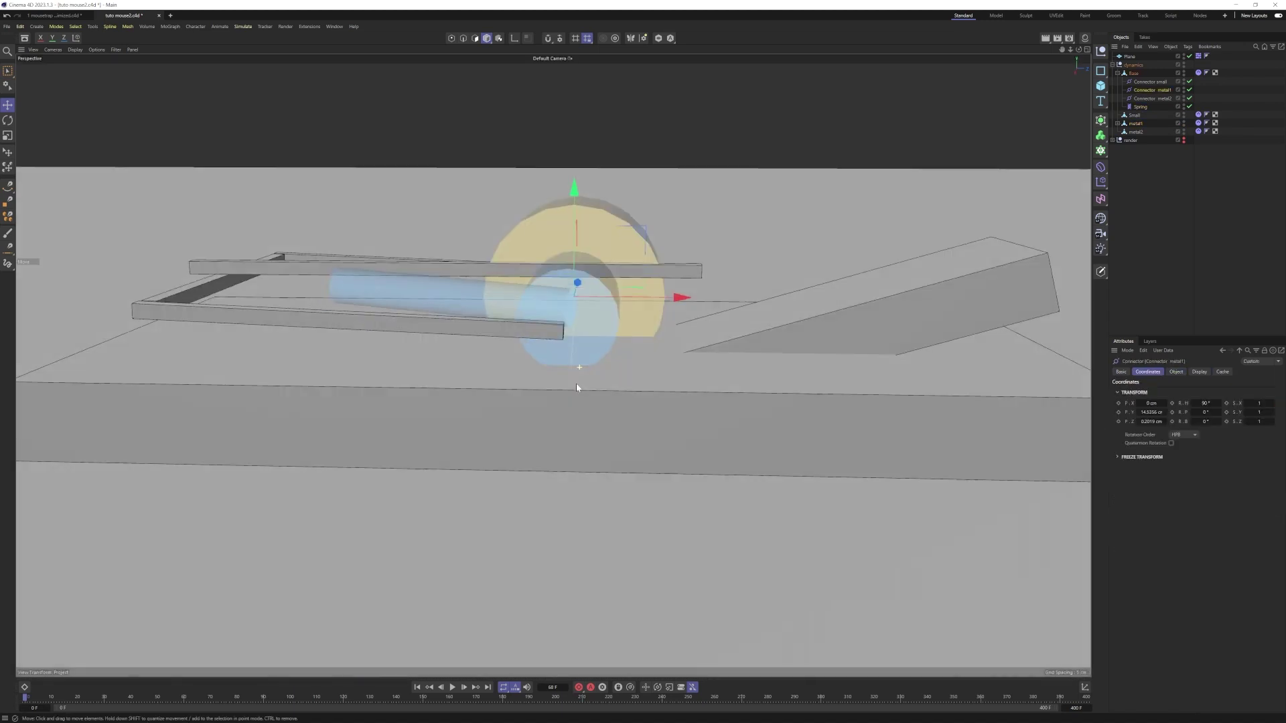
Align the Spring with Connector metal1 by nesting it there and zeroing its position and rotation, and return it directly under Base
left_click_drag(578, 384, 589, 422, "alt")
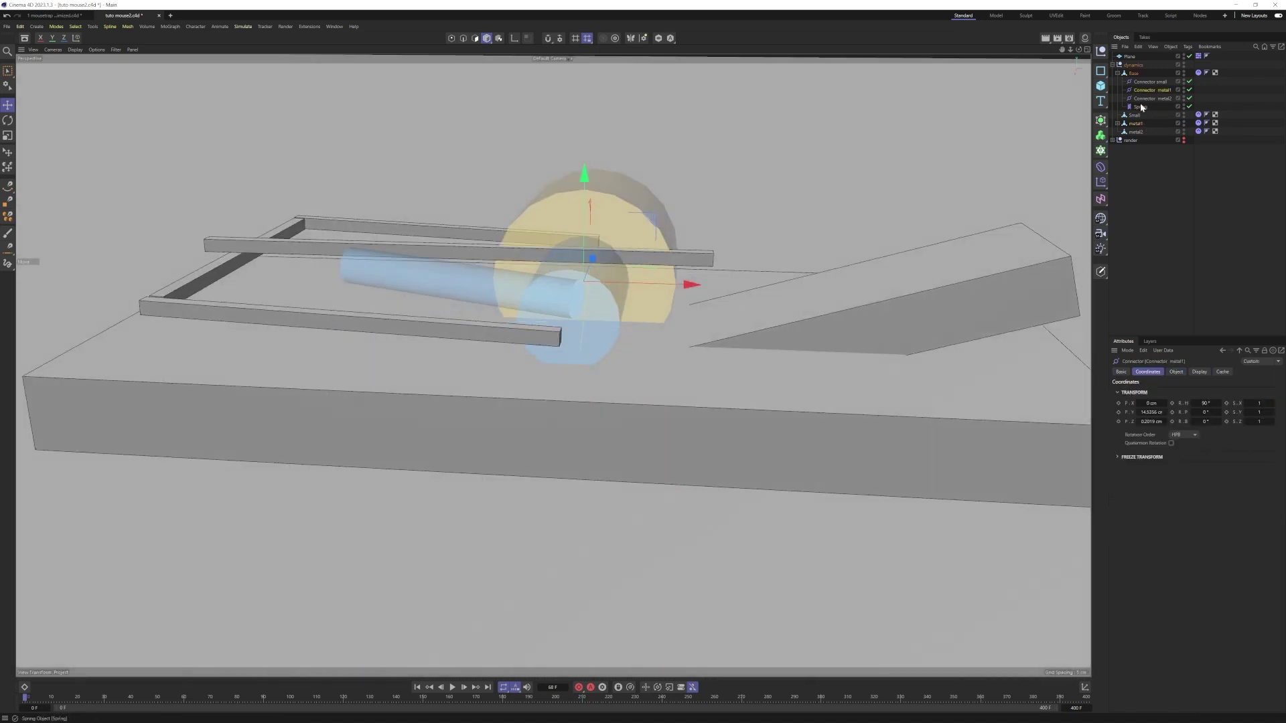
left_click_drag(1140, 103, 1156, 88)
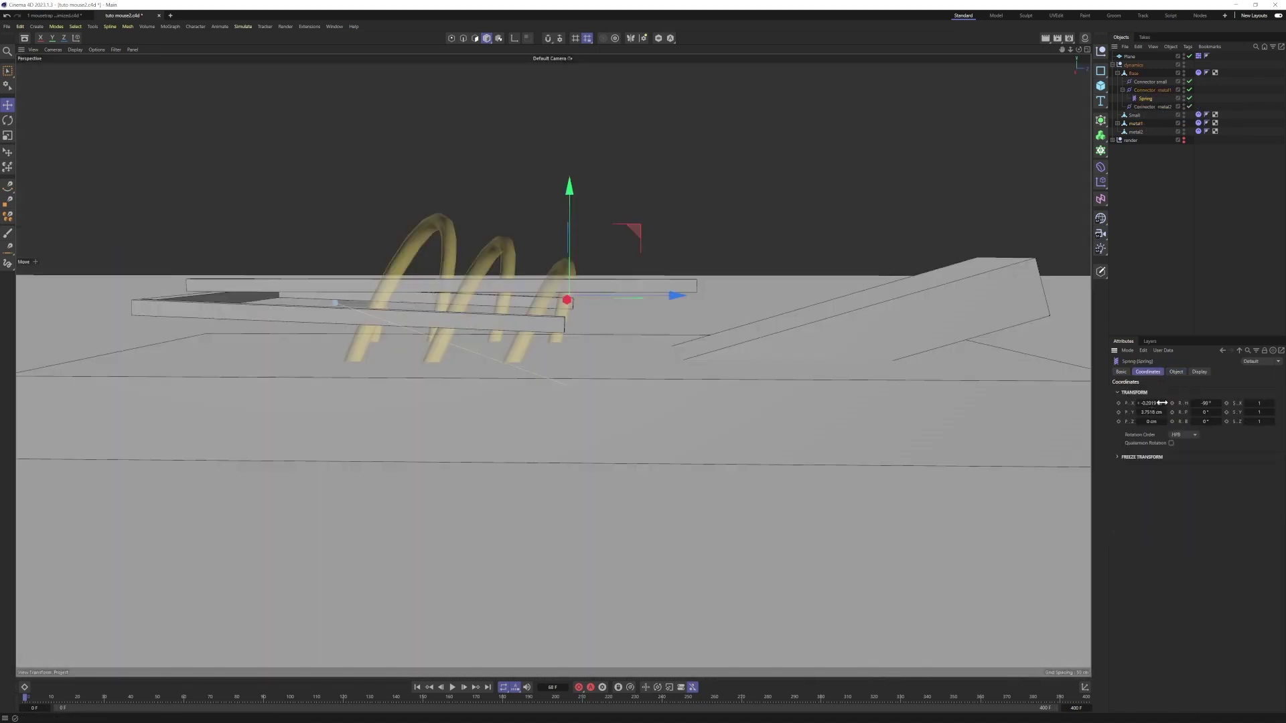
right_click(1162, 402)
right_click(1165, 413)
right_click(1215, 402)
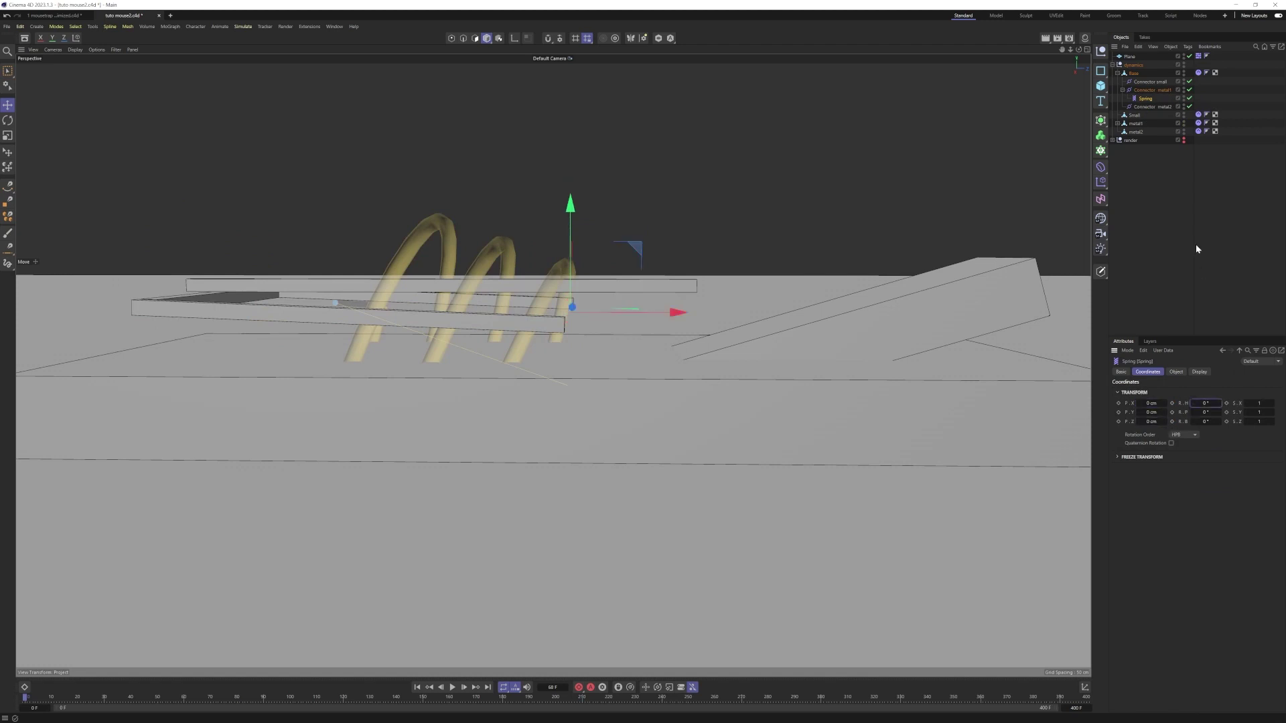
left_click_drag(1144, 98, 1146, 107)
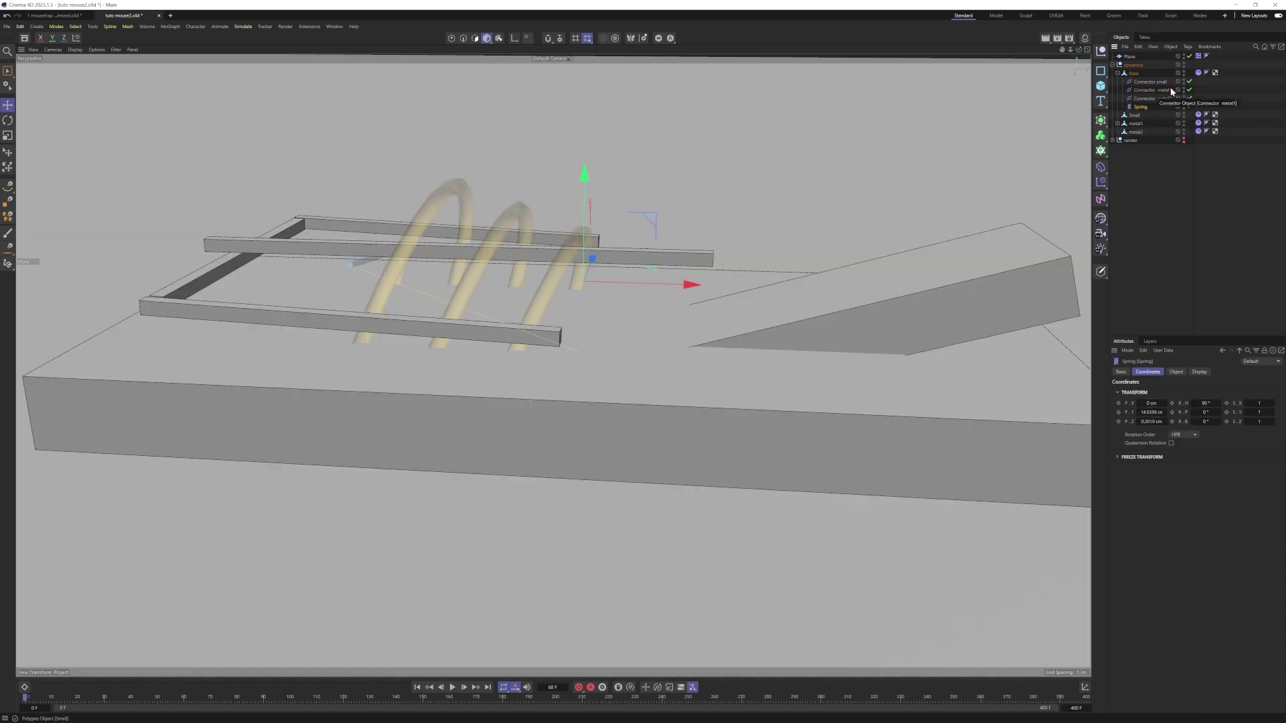
Change the Spring's type to Angular
left_click_drag(551, 379, 554, 367, "alt")
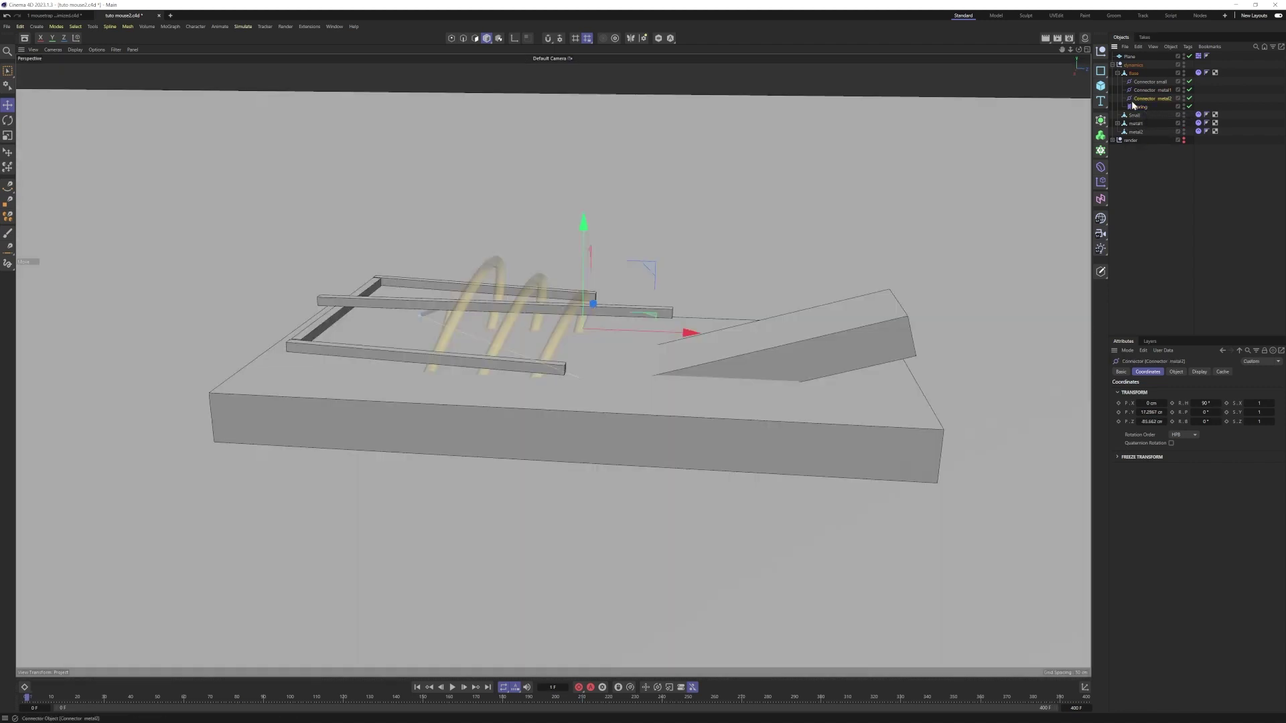
left_click(1142, 99)
left_click(1137, 106)
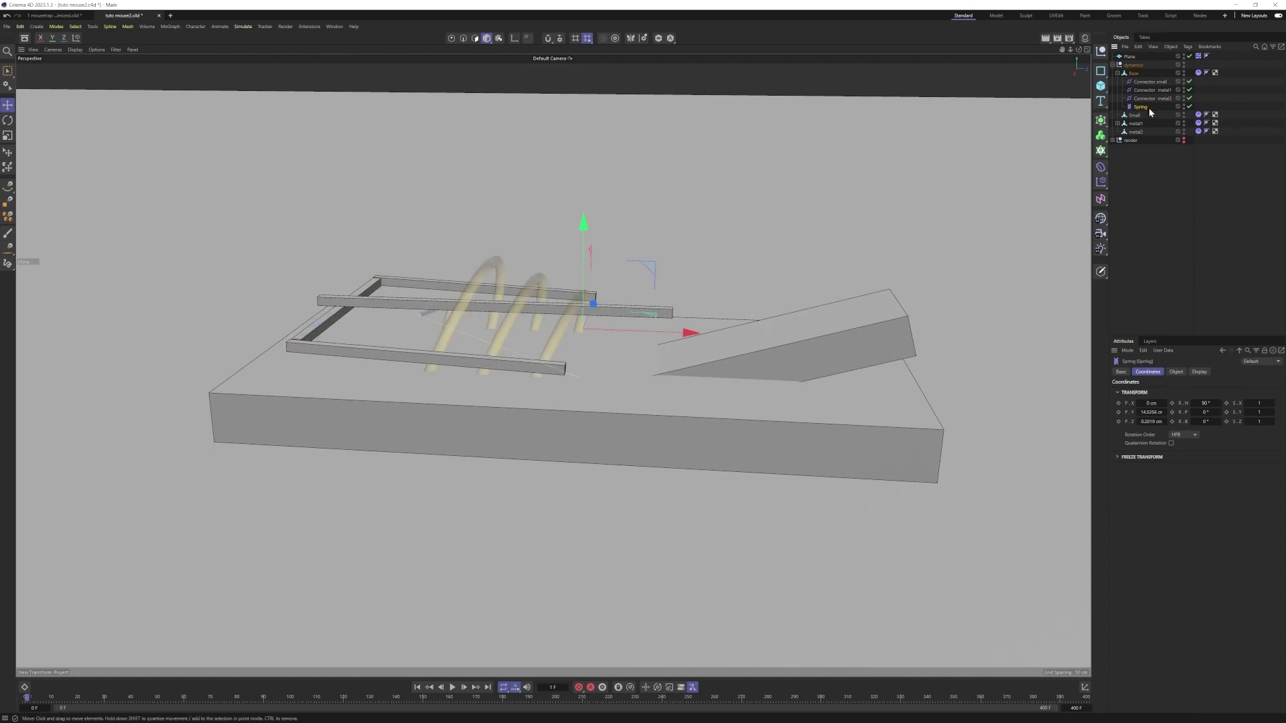
left_click(1177, 373)
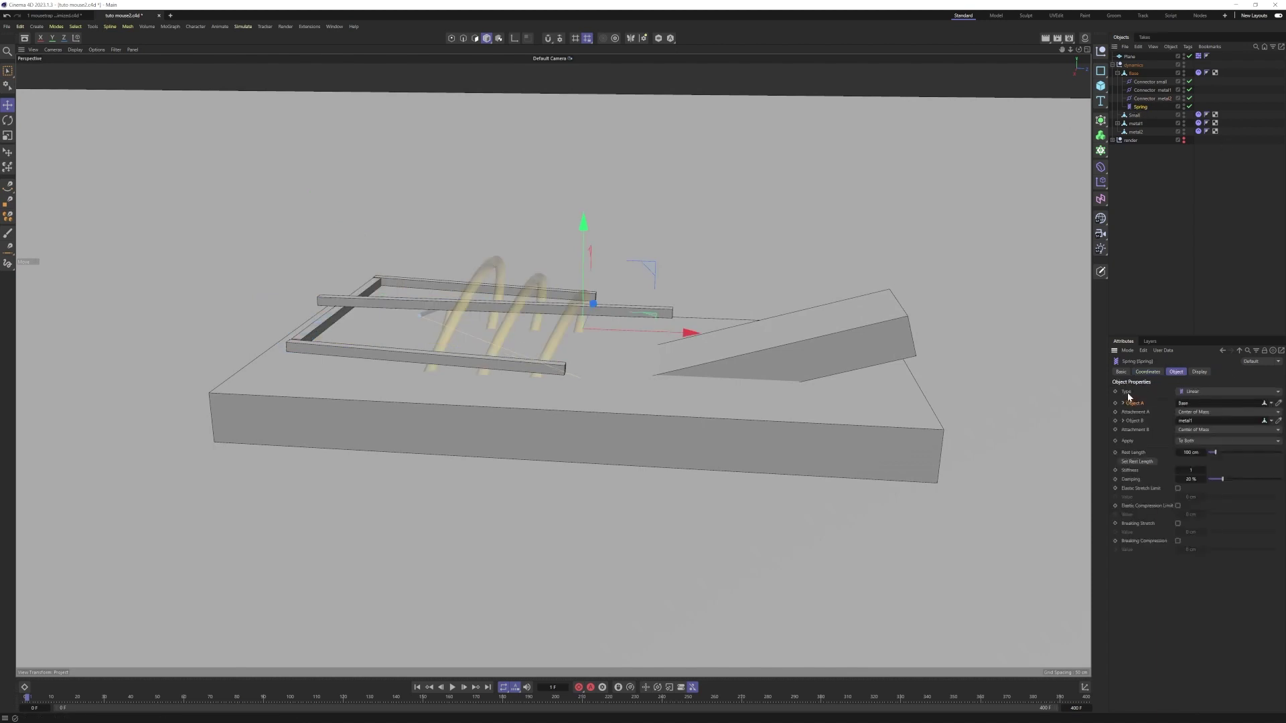
left_click(1197, 393)
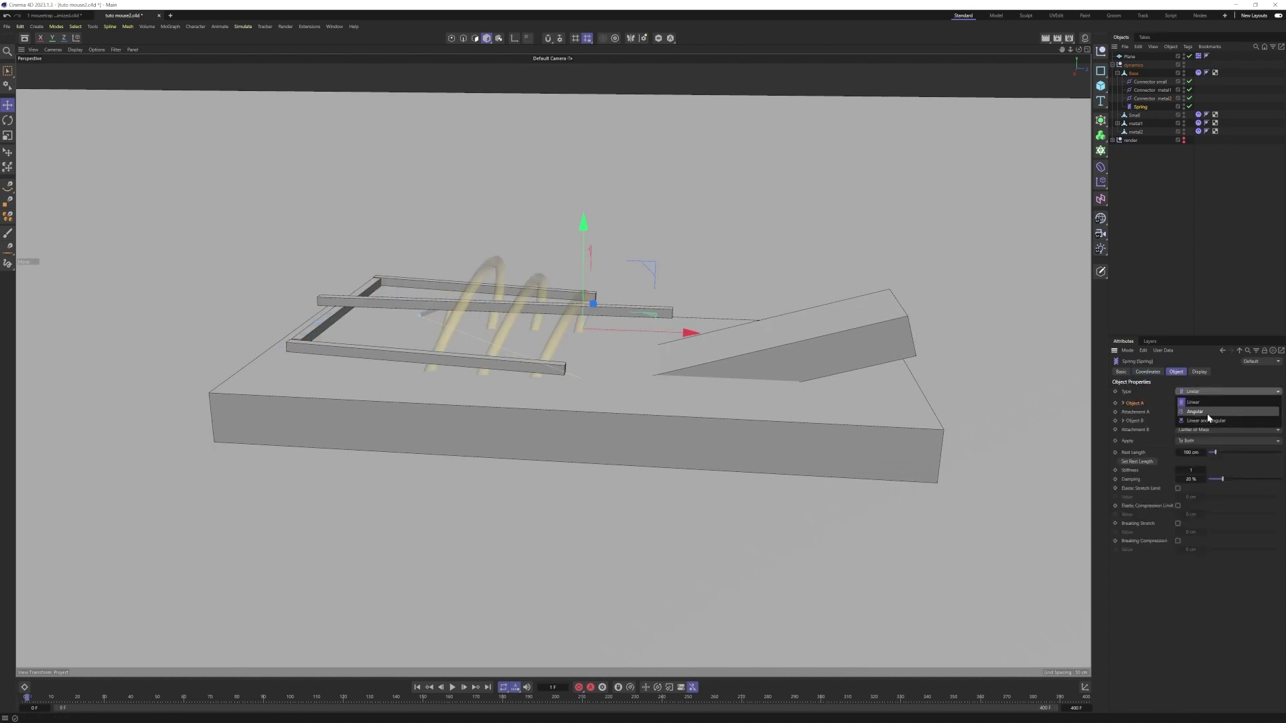
left_click(1210, 413)
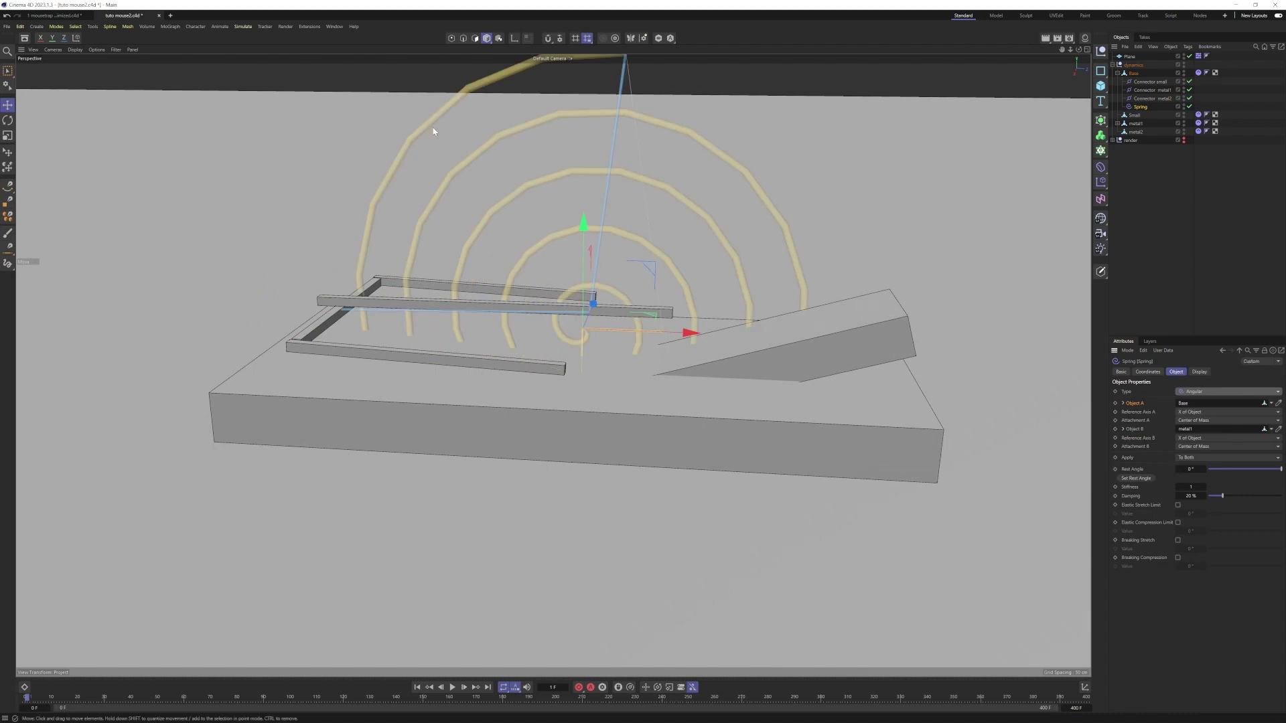
Play the simulation from the first frame to test how the angular spring swings metal1
middle_click_drag(655, 294, 533, 376, "alt")
left_click_drag(534, 376, 544, 390, "alt")
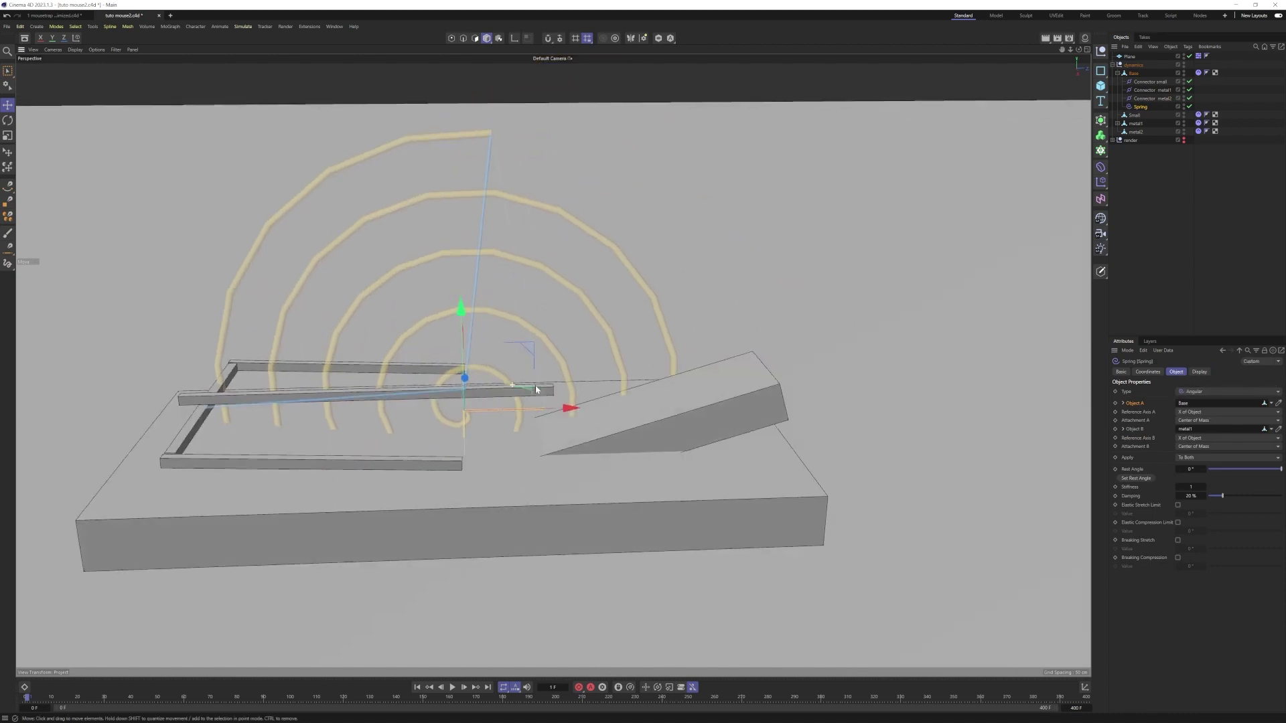
left_click(452, 687)
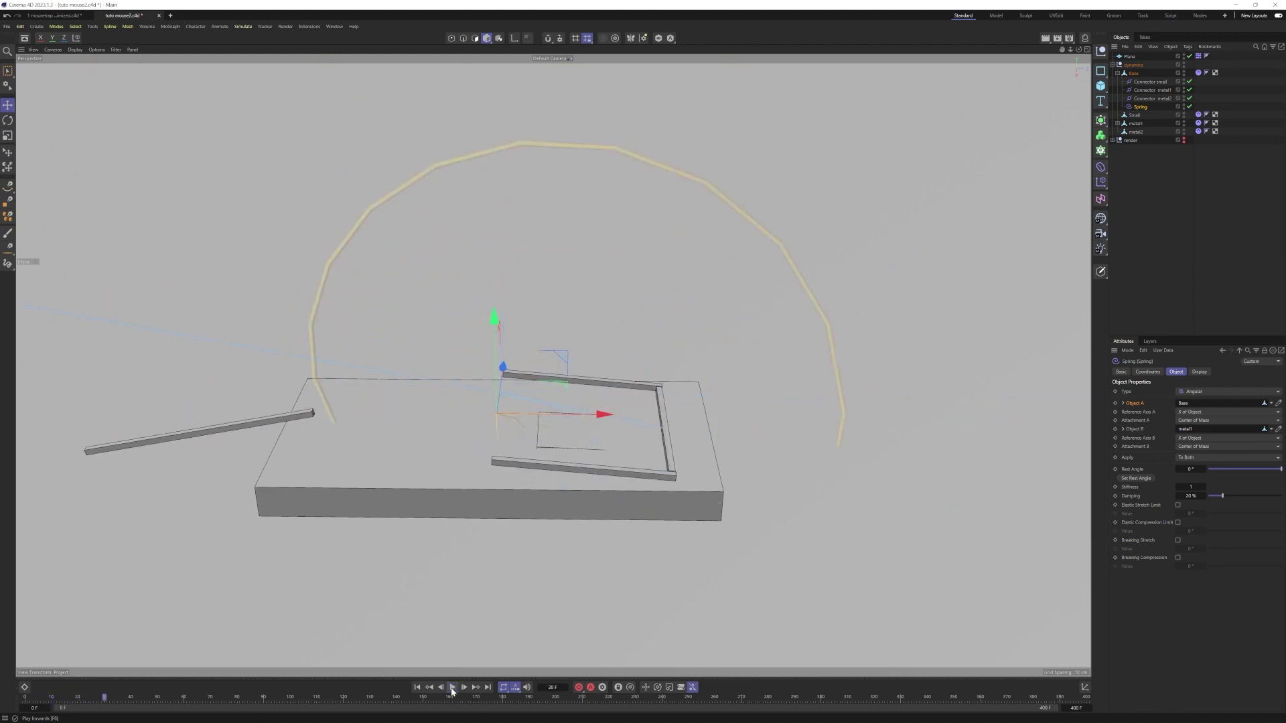
left_click(452, 687)
left_click(417, 688)
left_click(453, 687)
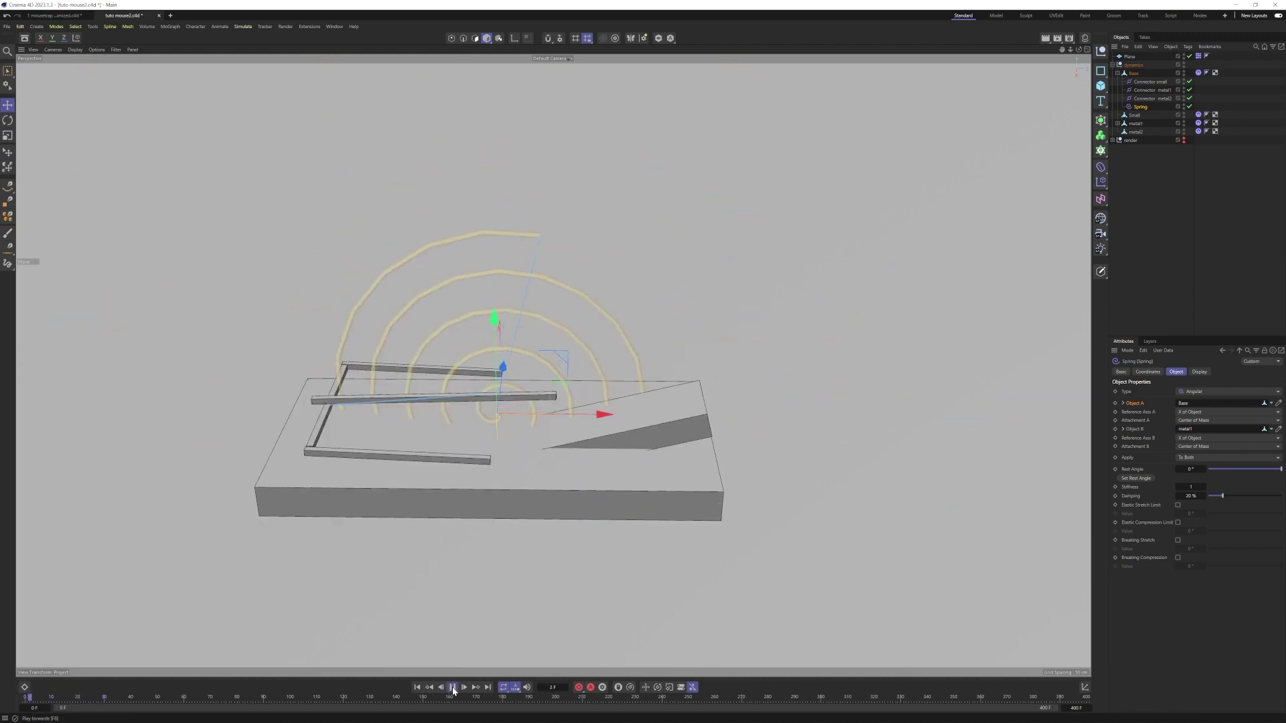
left_click(453, 688)
Show the render group, duplicate metal2 as a child of metal2 and remove the copy's Dynamics Body tag
left_click(1227, 177)
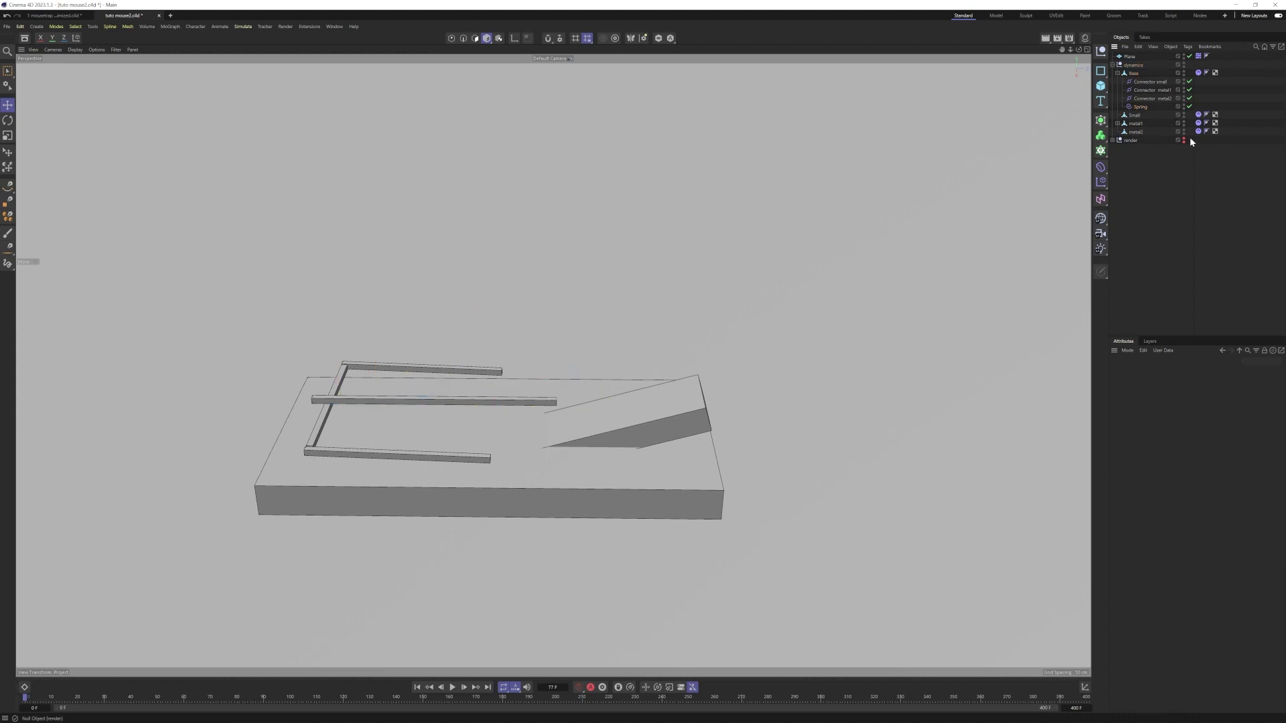
left_click(1185, 141)
scroll(683, 377, "up", 6)
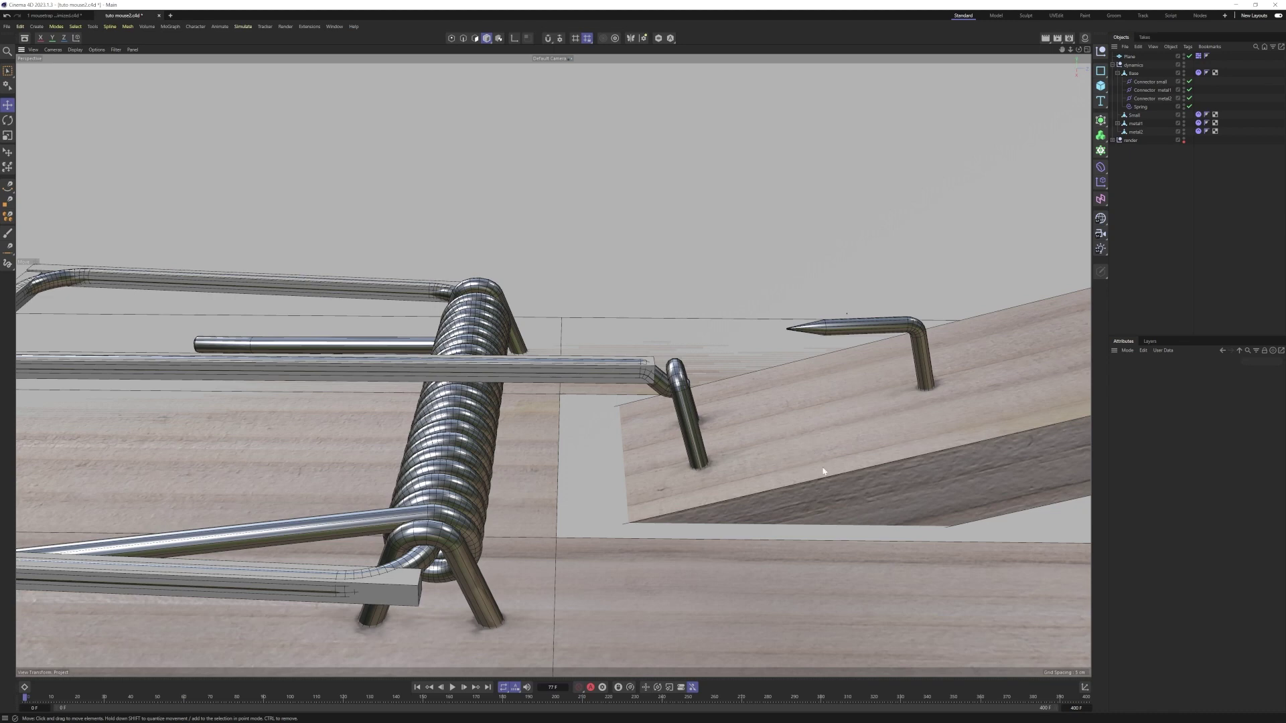
left_click(1134, 116)
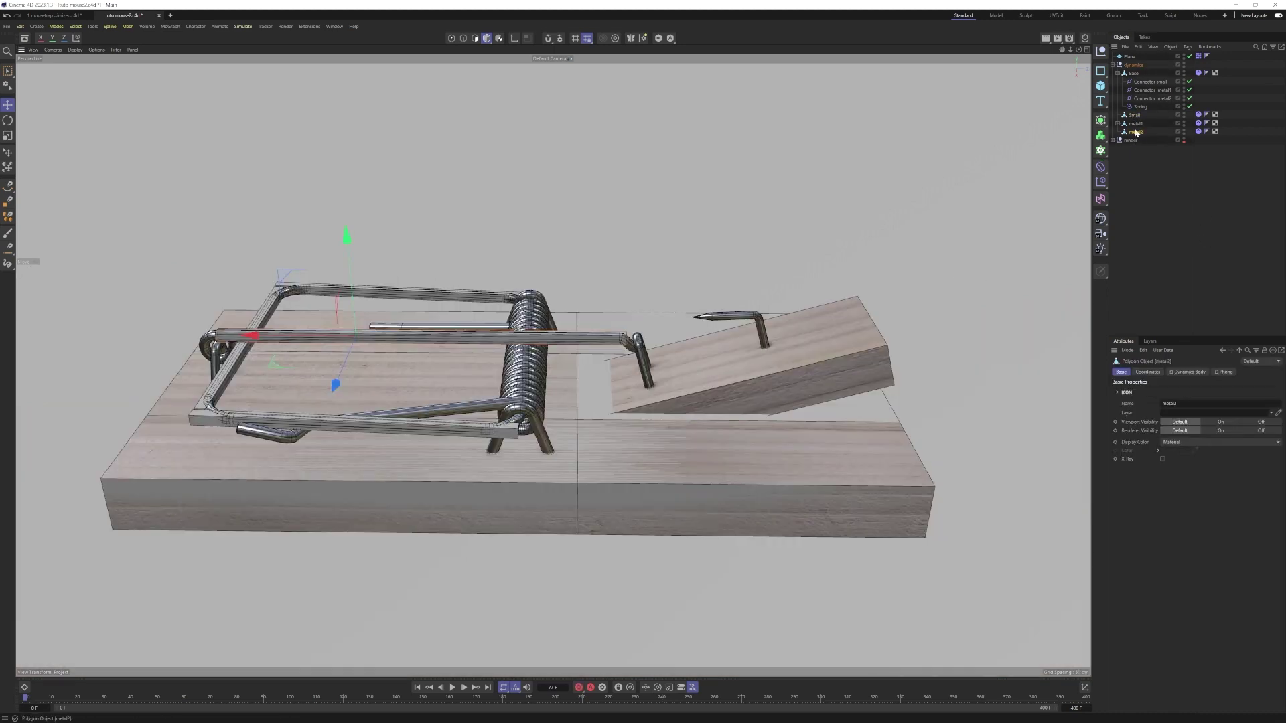
left_click_drag(1137, 131, 1139, 142)
left_click(1198, 139)
key("Delete")
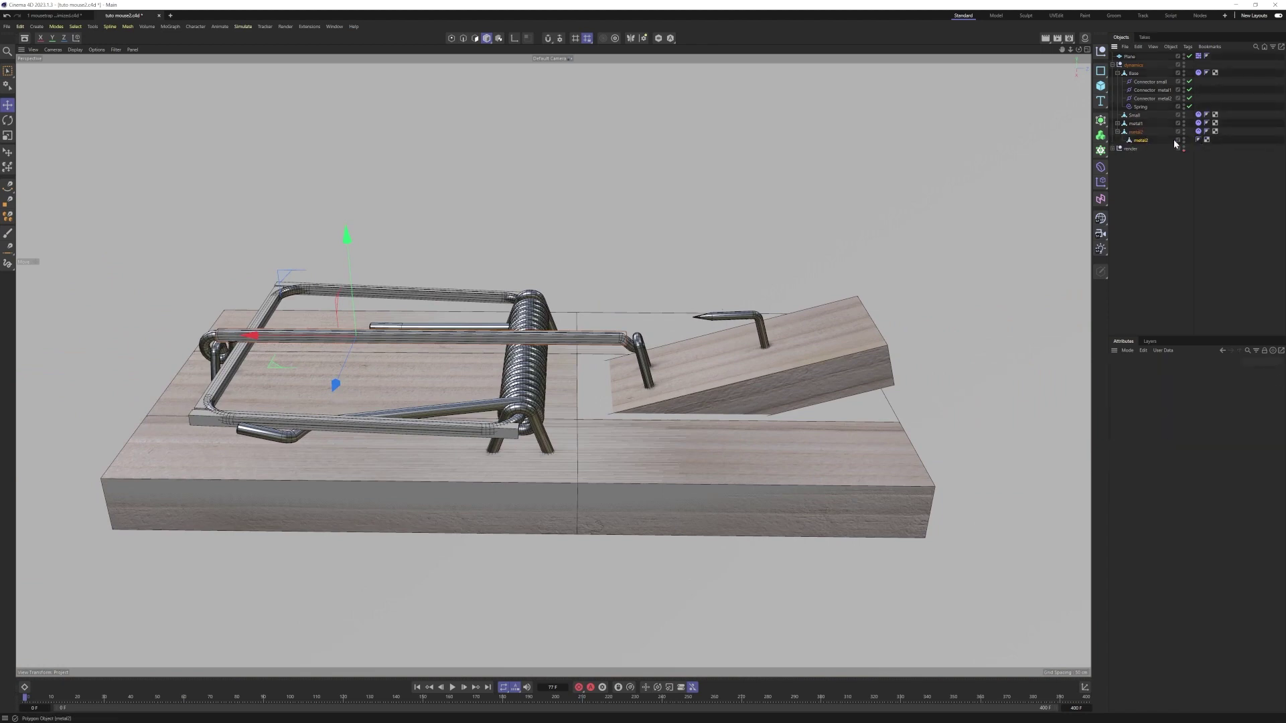
Move the metal2 copy to the tip of the long locking rod and scale it down to a small block
left_click(1146, 142)
left_click_drag(251, 335, 638, 340)
key("t")
scroll(638, 340, "up", 10)
Rotate the small block and fit it to the locking rod's bent tip in the side view
key("r")
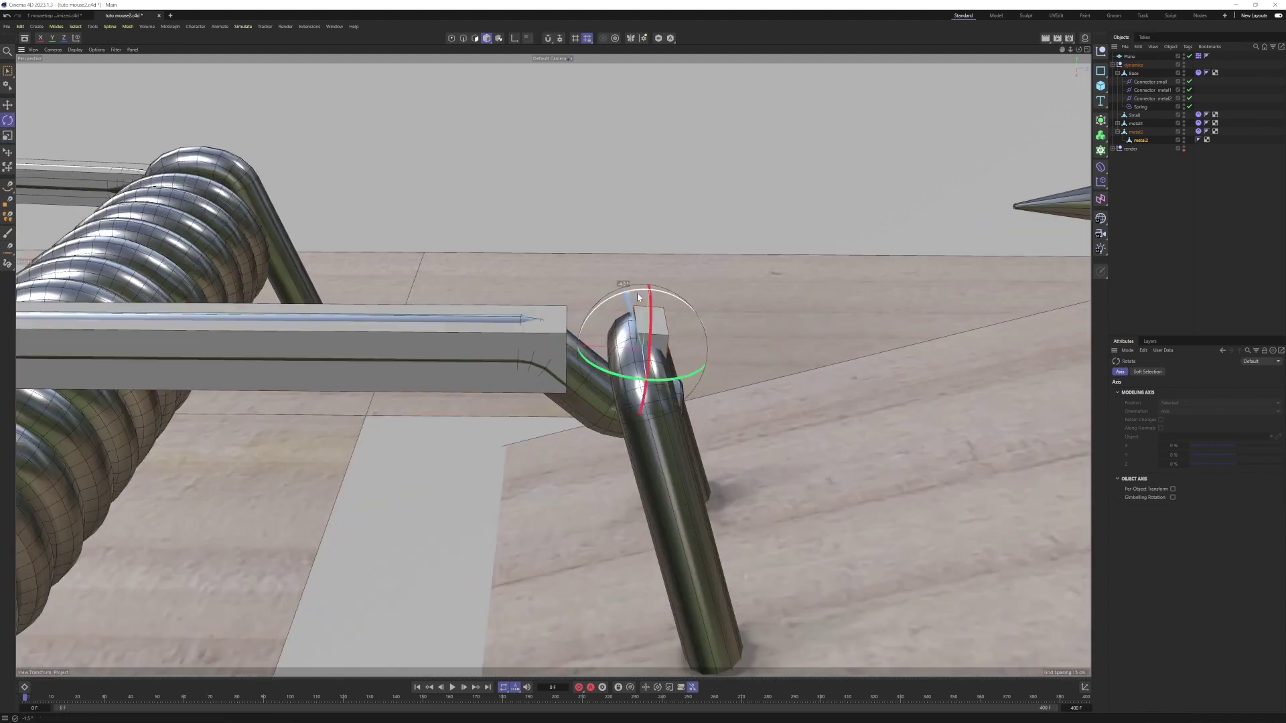
left_click_drag(637, 292, 685, 311)
middle_click(682, 311)
middle_click(404, 508)
scroll(716, 399, "up", 8)
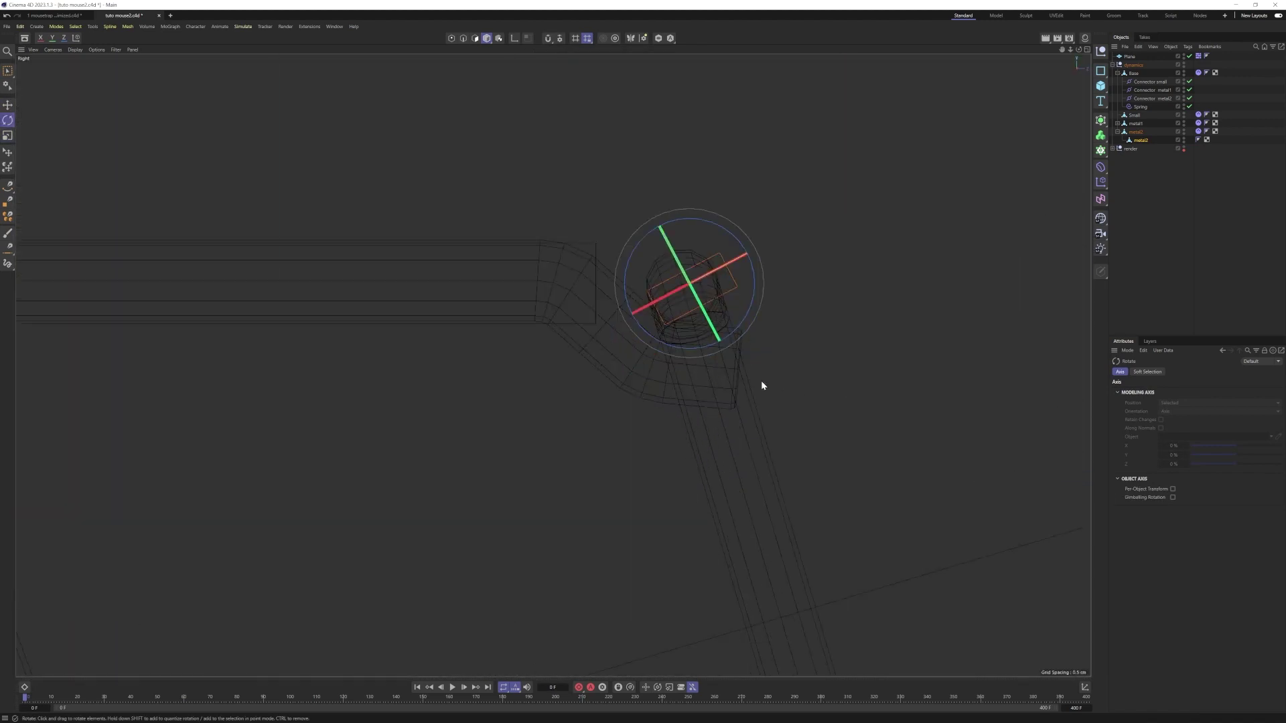
key("e")
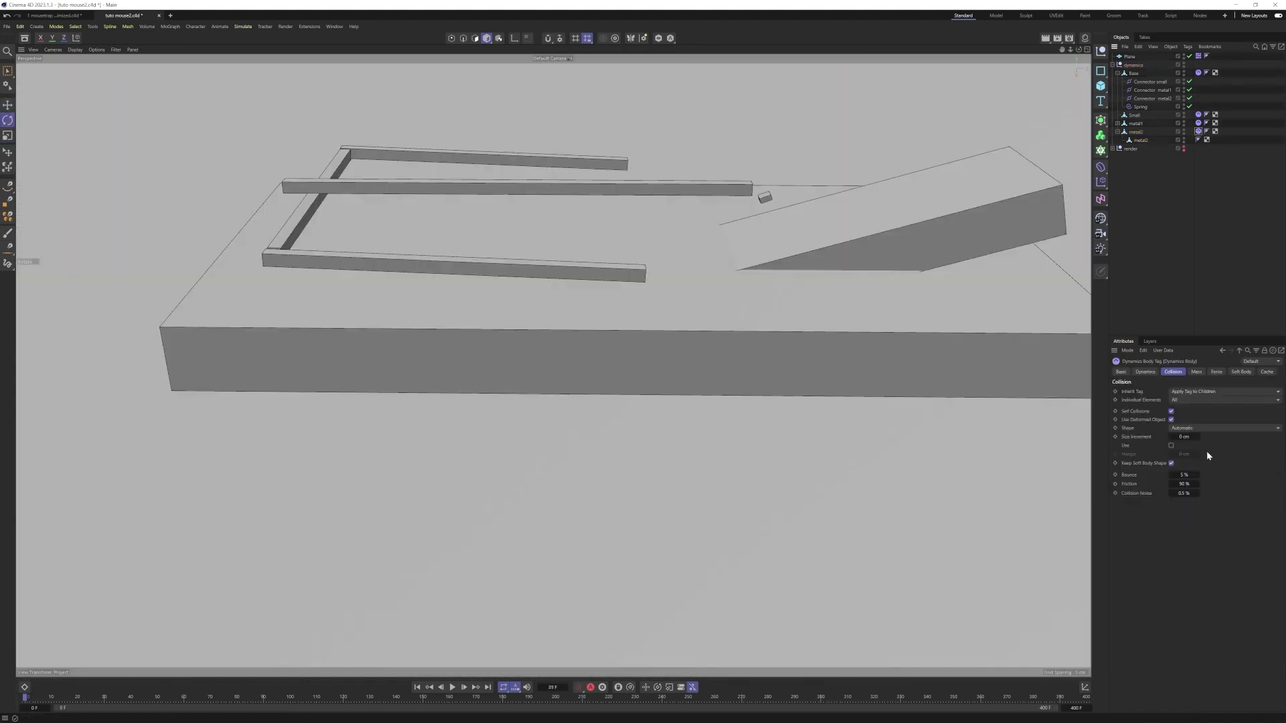
Set metal2's Dynamics Body tag to Compound Collision Shape with a Box collision shape
left_click(1189, 392)
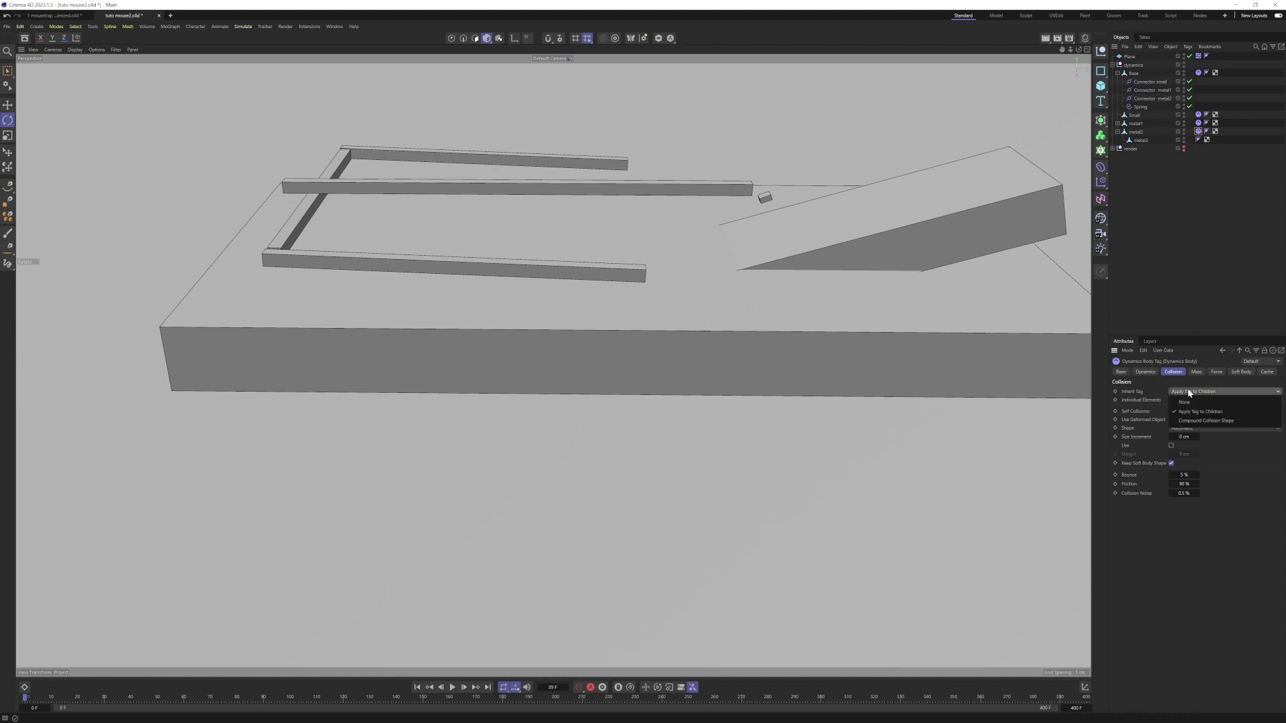
left_click(1250, 421)
left_click(1232, 428)
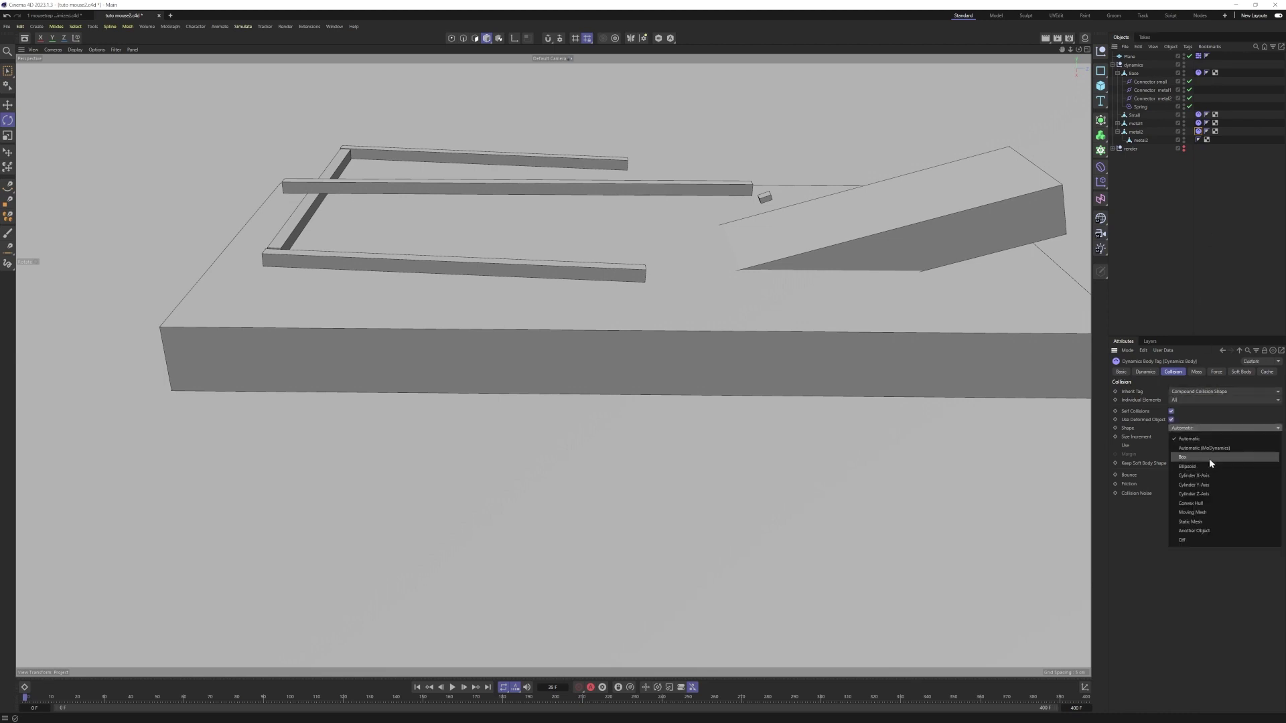
left_click(1203, 457)
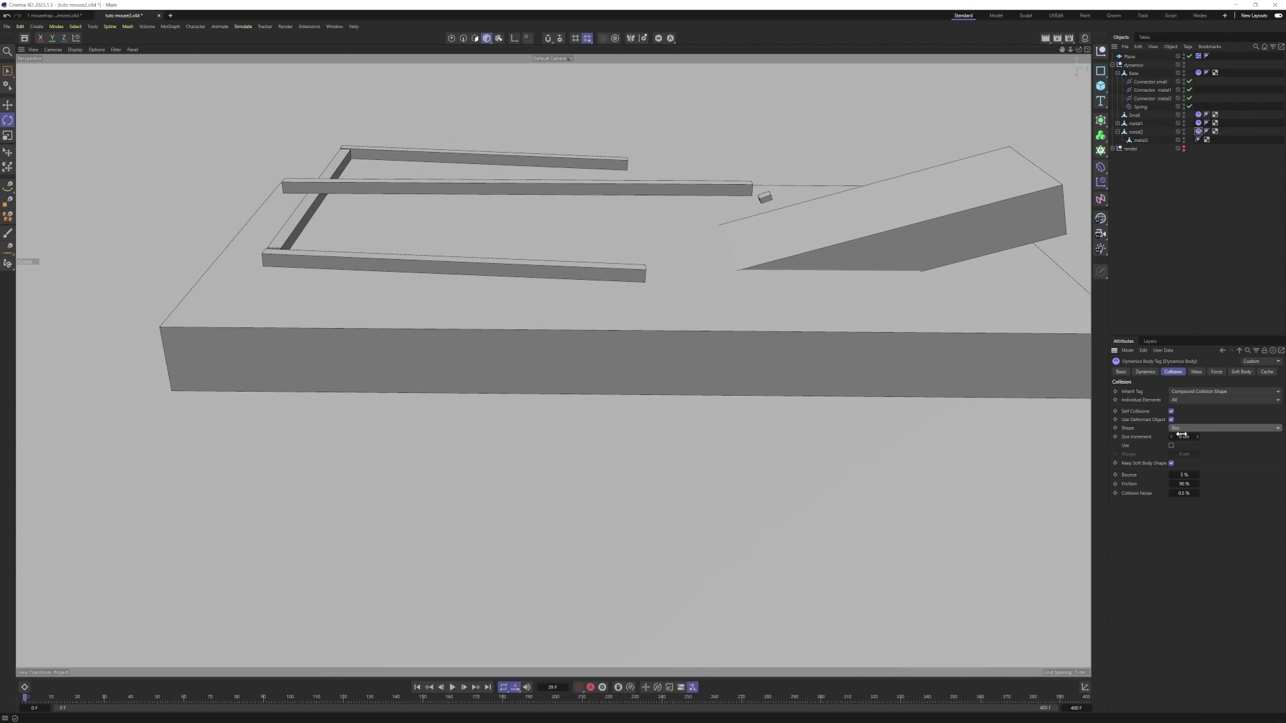
Play the simulation to check that metal2 and its tip block move together, and return to the first frame
left_click(1192, 267)
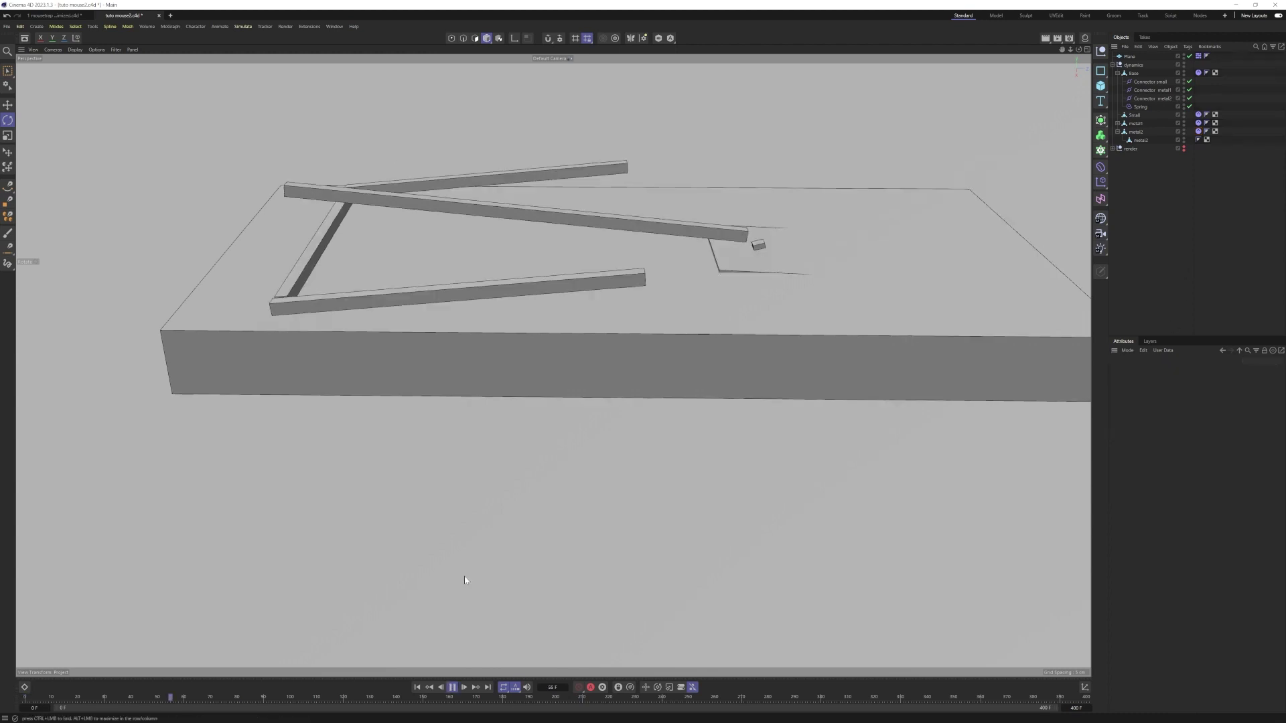
left_click(454, 689)
left_click(417, 687)
Copy metal2's small tip block into the Small object and move the copy slightly up, just above the original, in the side view
left_click(1136, 140)
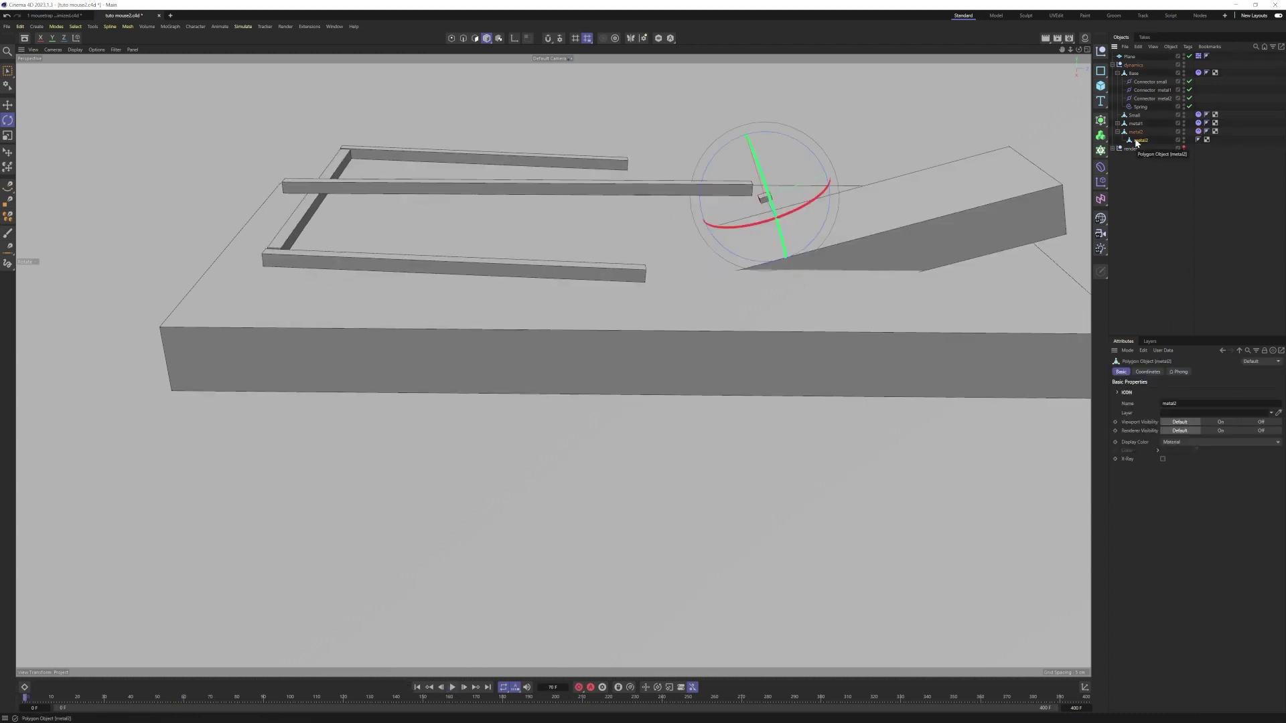
left_click_drag(1139, 140, 1139, 118, "ctrl")
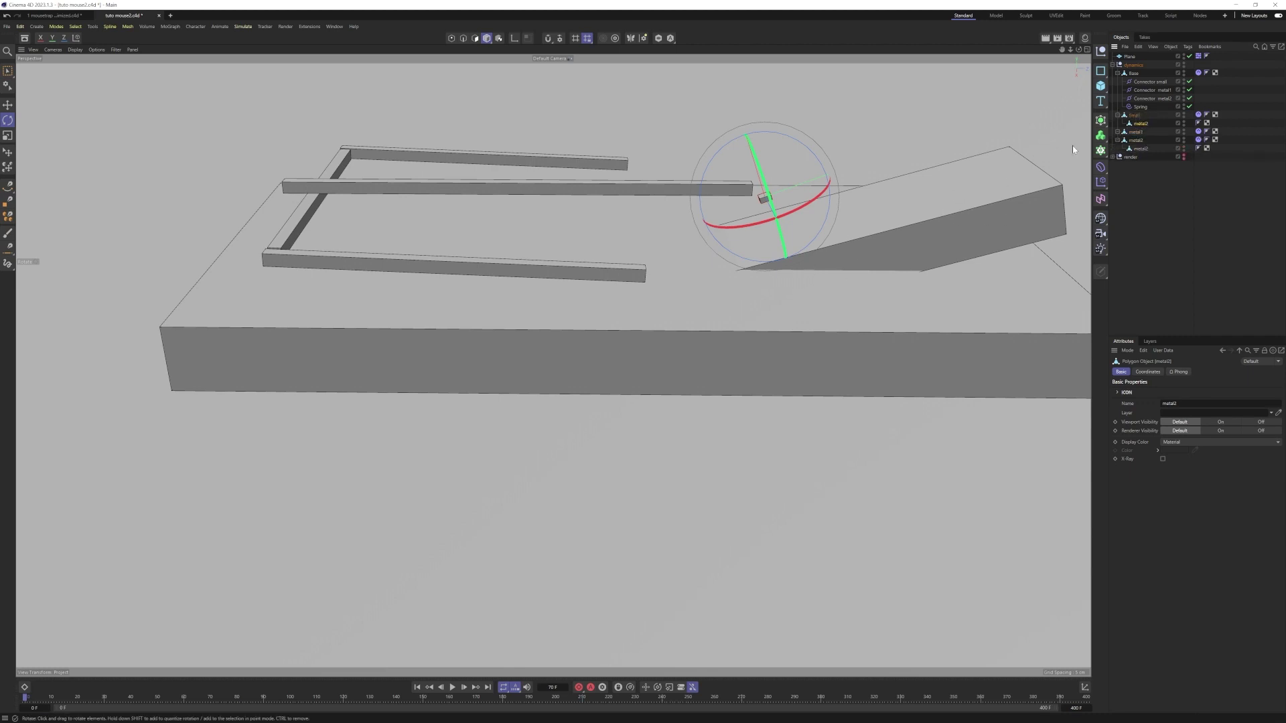
left_click(1134, 115)
key("F3")
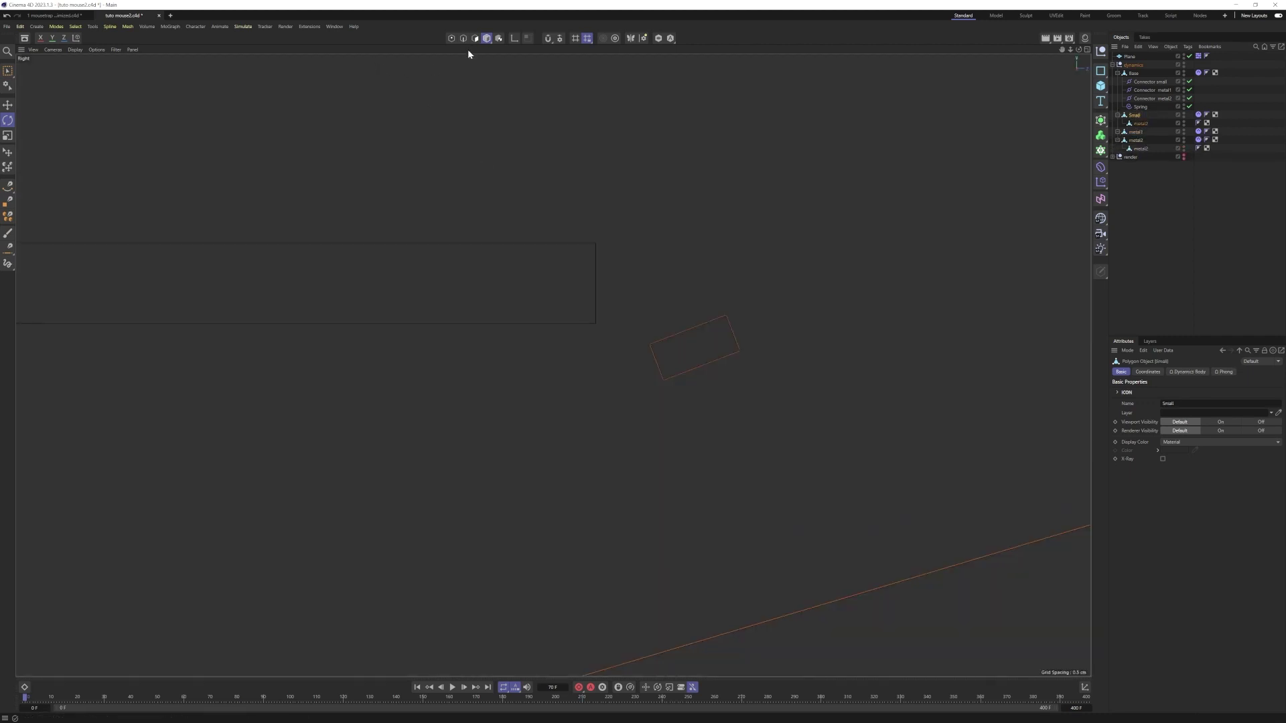
key("e")
left_click(1140, 123)
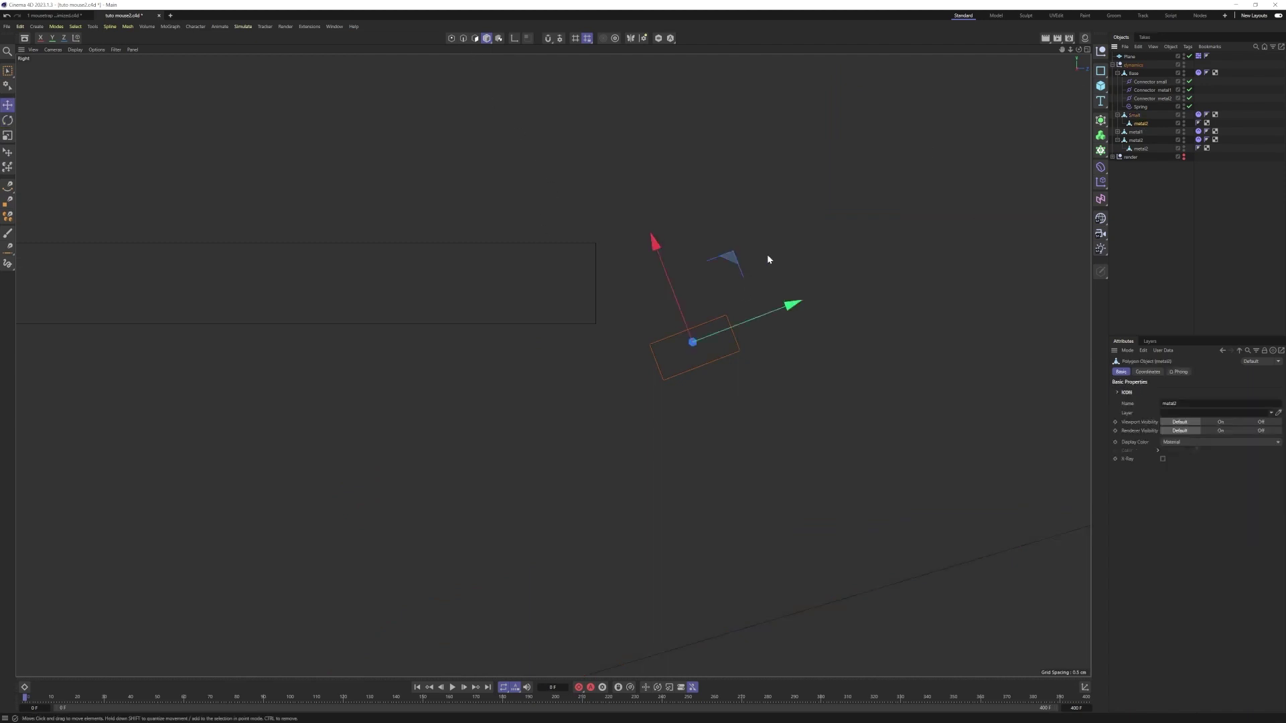
left_click_drag(727, 259, 715, 221)
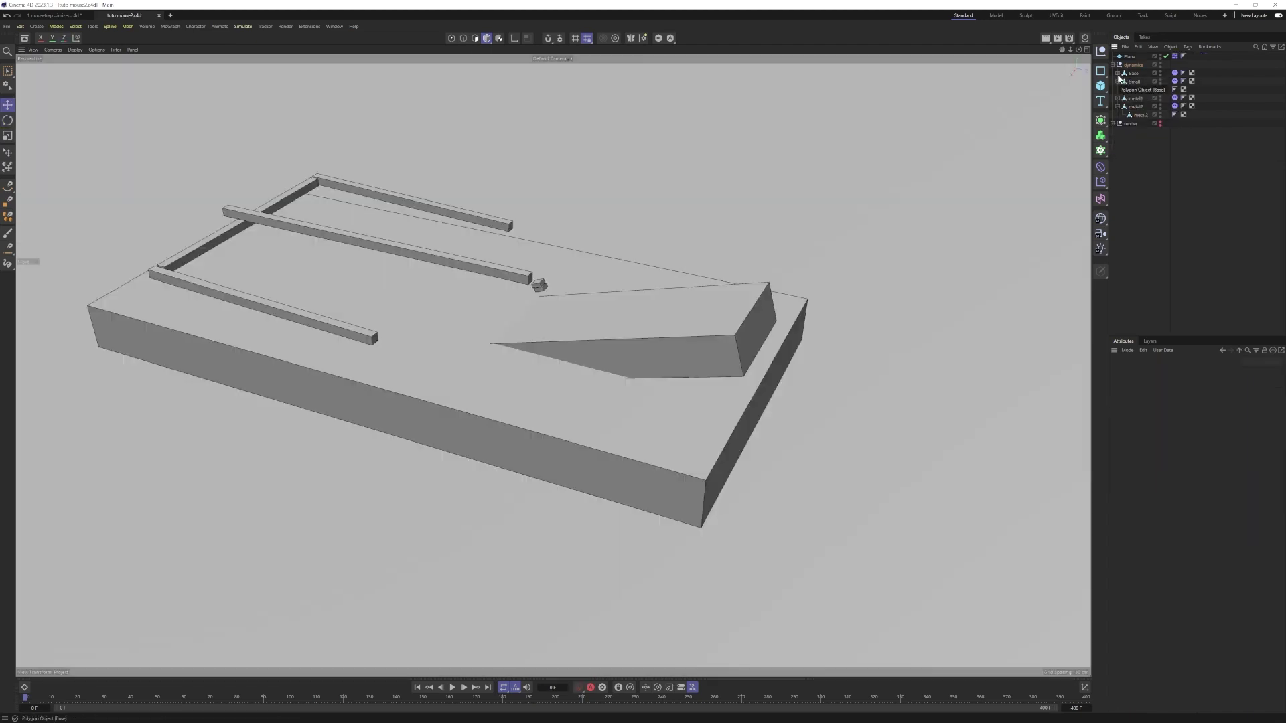
Give the Base object a custom display color in muted teal blue
left_click(1133, 74)
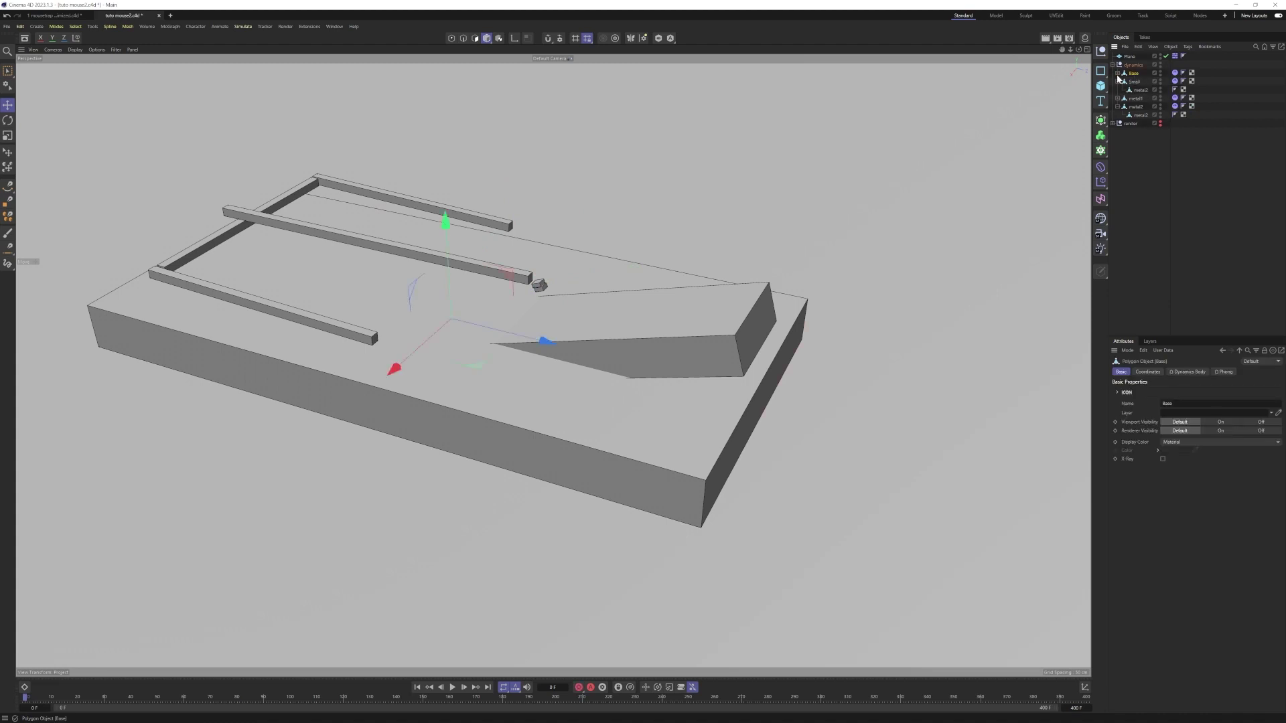
left_click(1117, 72)
left_click(1118, 73)
left_click(1179, 443)
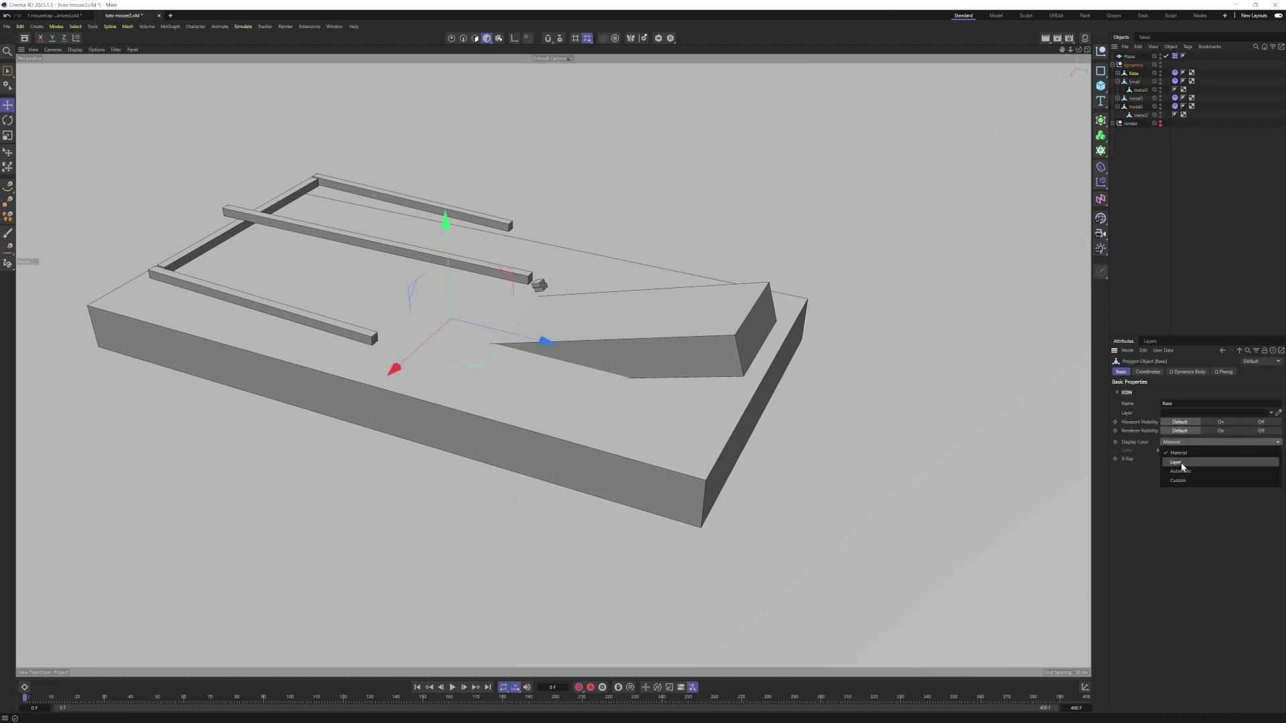
left_click(1177, 480)
left_click(1169, 451)
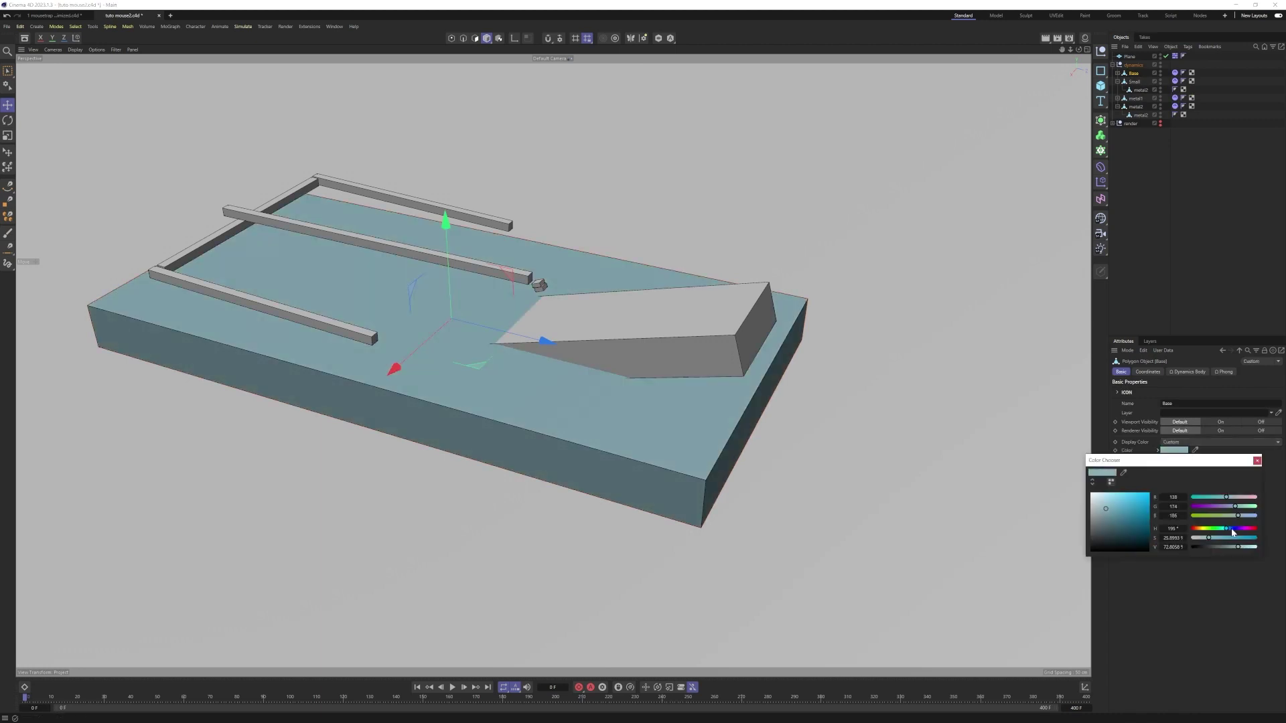
left_click(1152, 193)
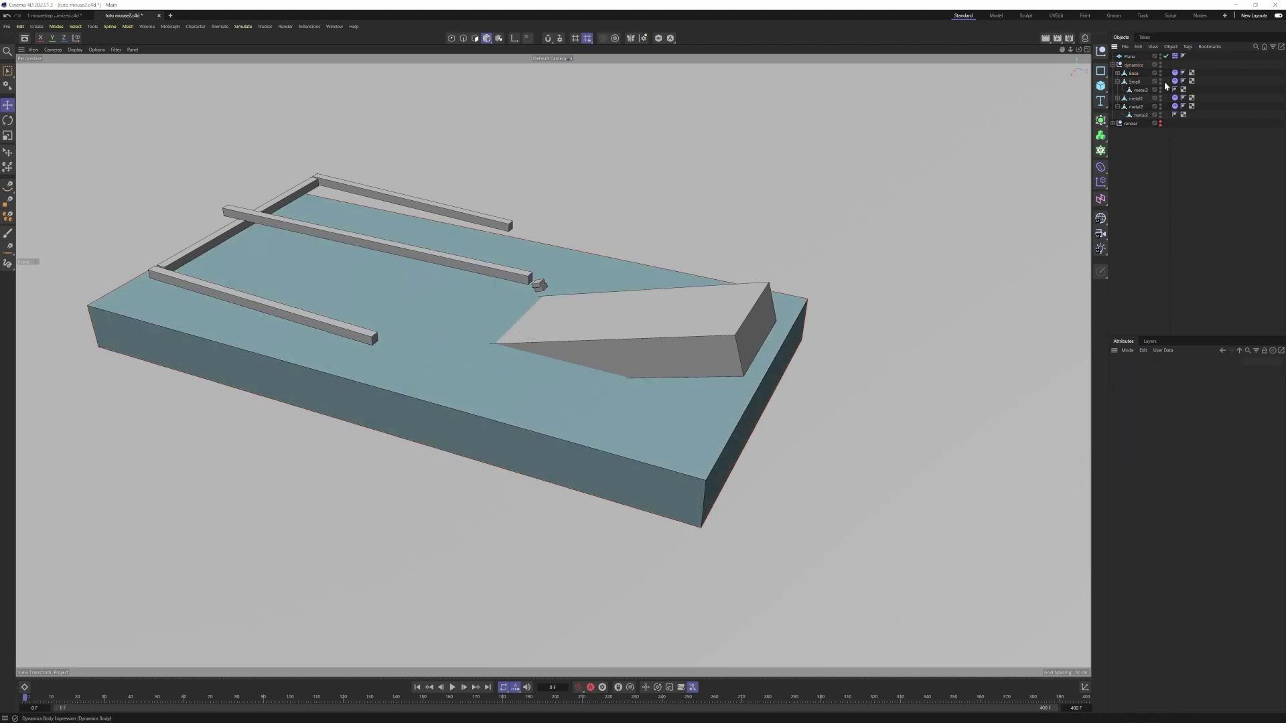
Give Small and its child block a white custom display color
left_click(1134, 81)
left_click(1139, 90, "ctrl")
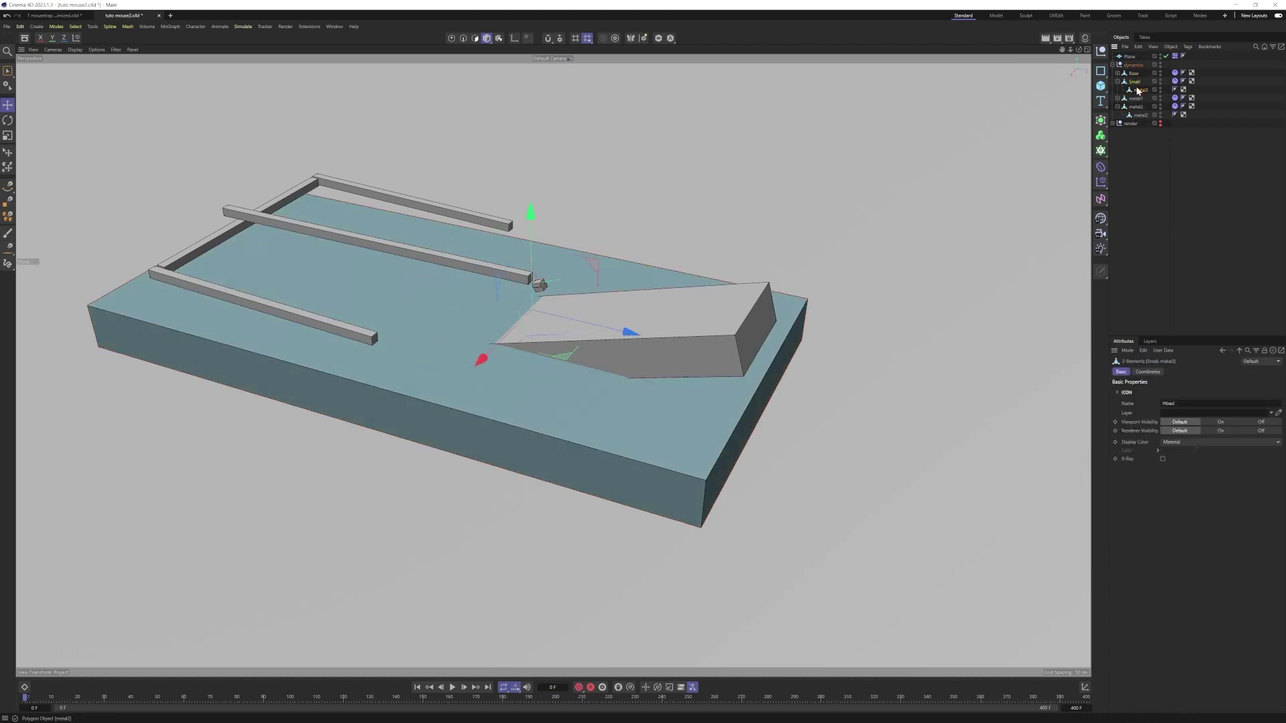
left_click(1171, 443)
left_click(1175, 480)
left_click(1175, 451)
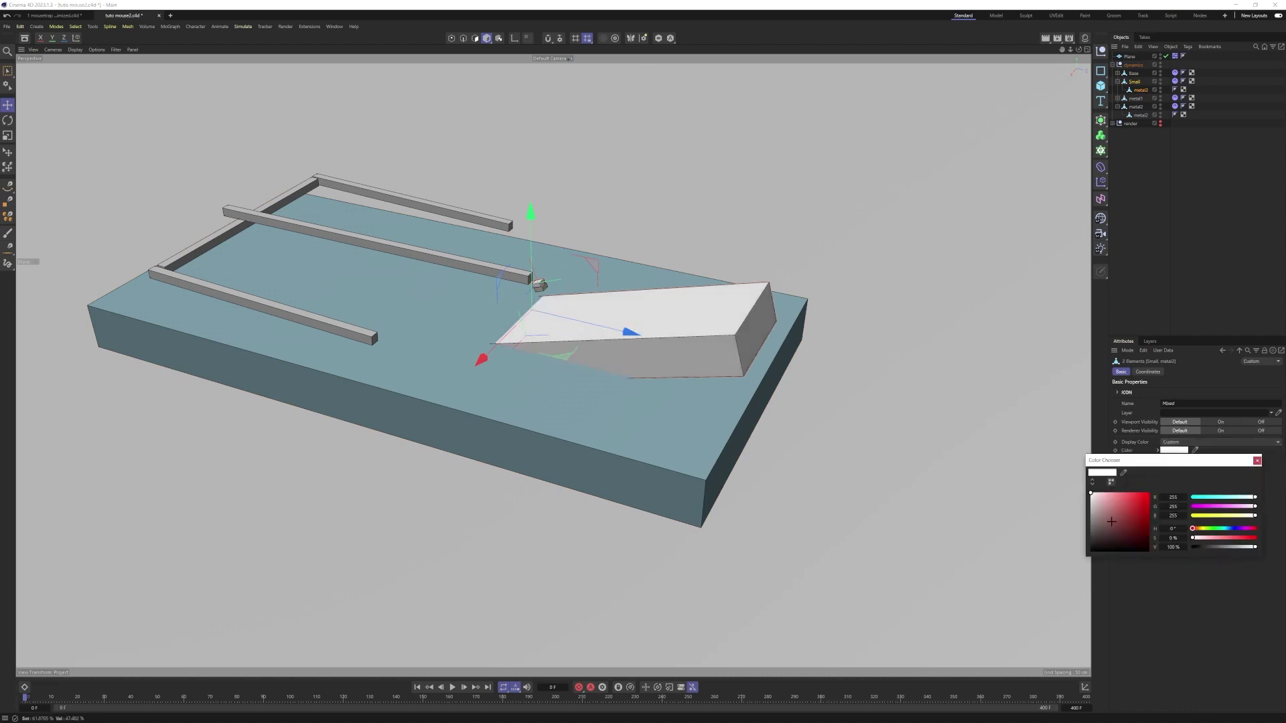
left_click(1156, 136)
Give metal2 and its tip block a medium grey custom display color
left_click(1135, 106)
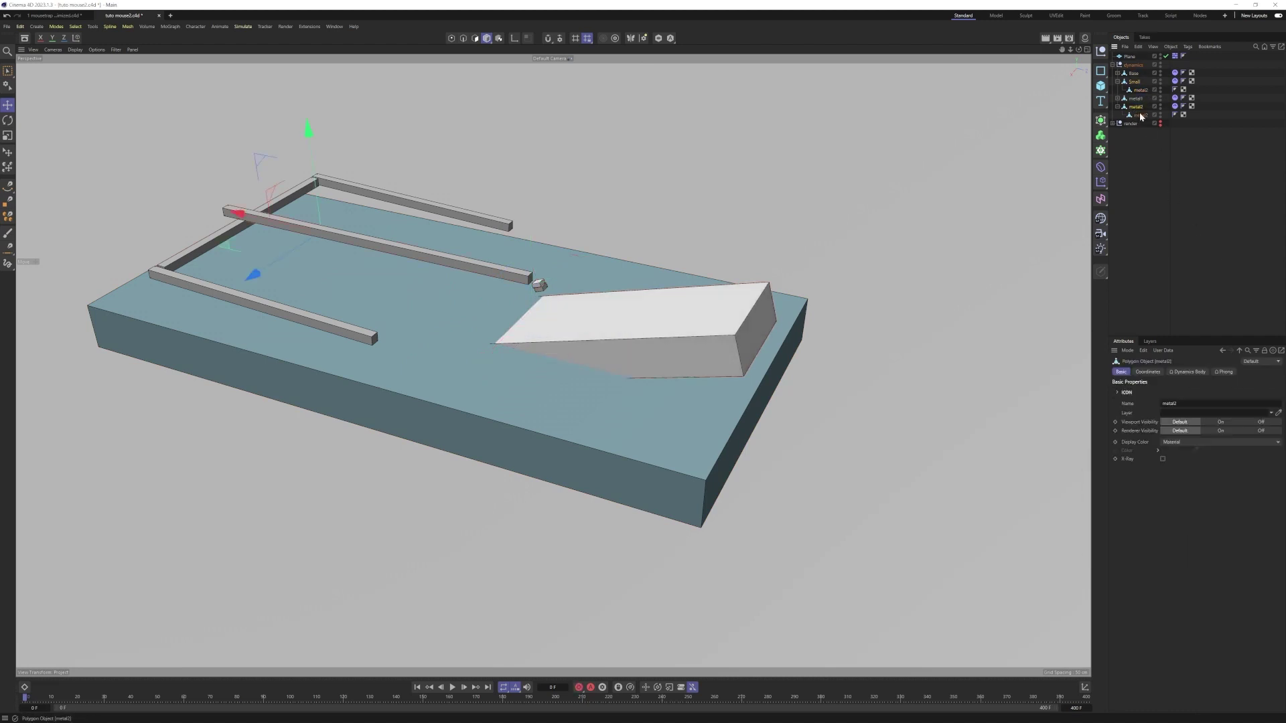
left_click(1141, 115, "ctrl")
left_click(1171, 442)
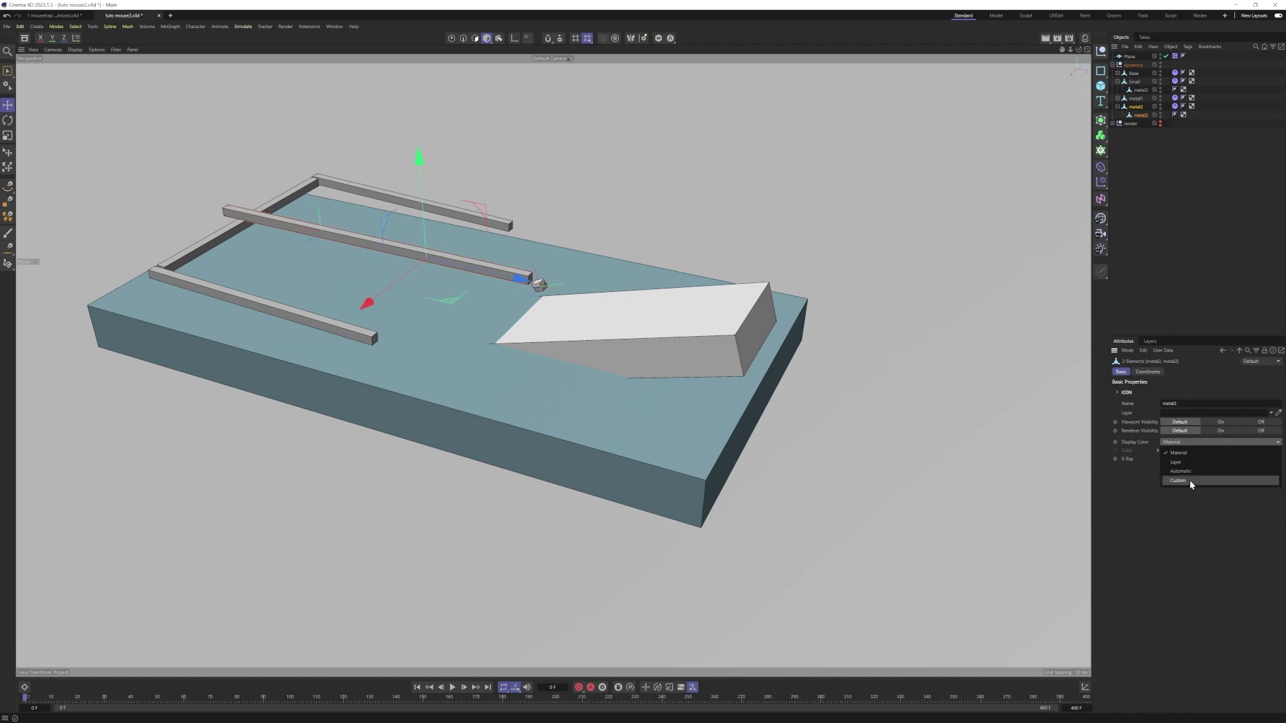
left_click(1178, 481)
left_click(1173, 450)
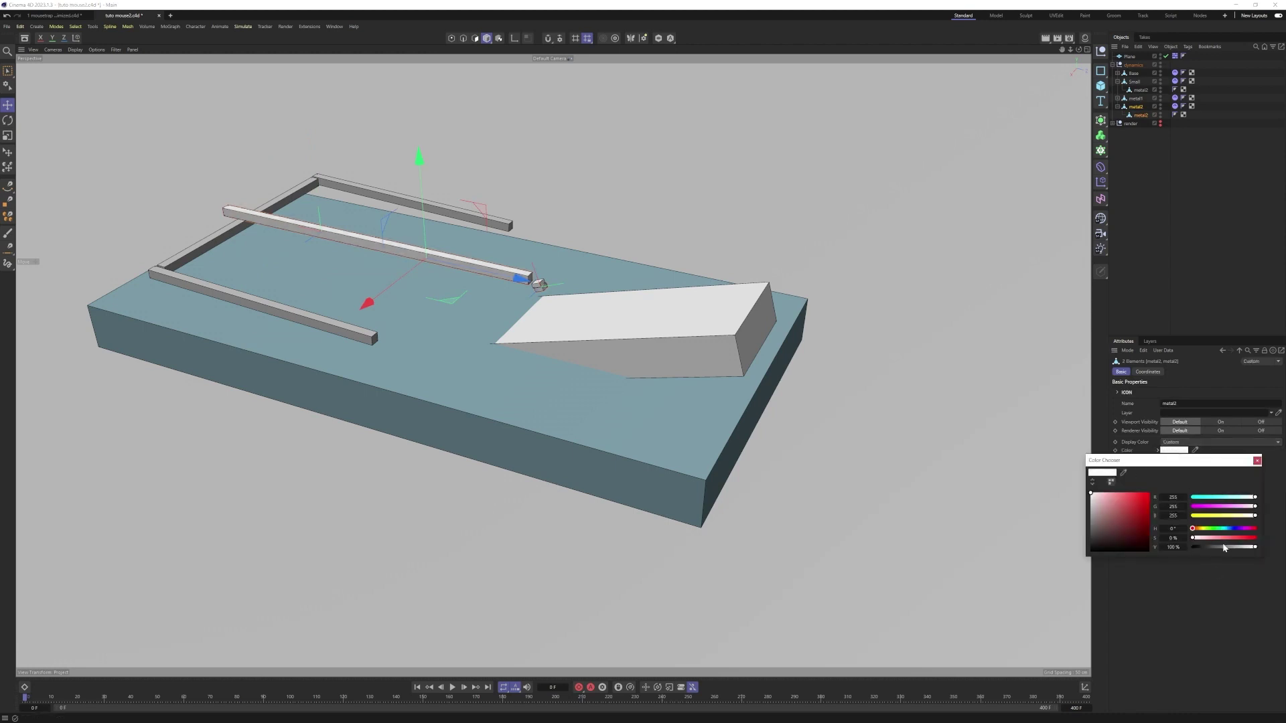
left_click(1165, 284)
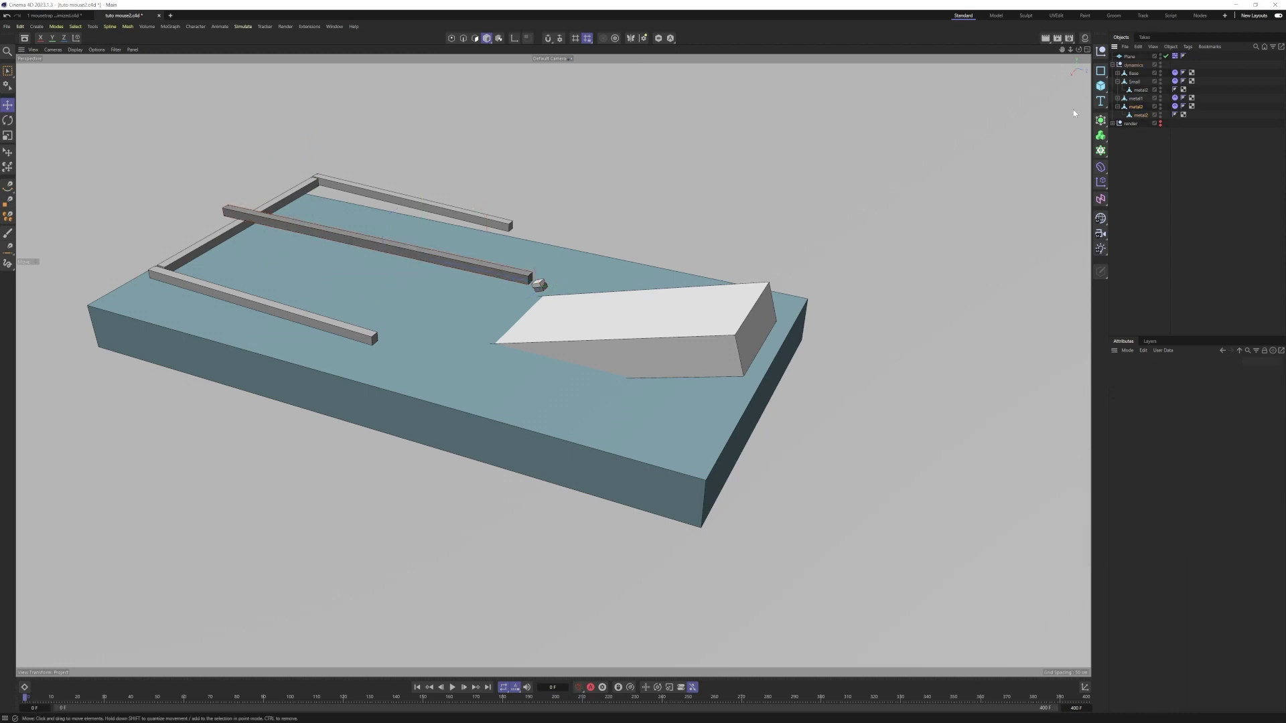
Give metal1 and its two child bars a near-black custom display color and briefly play the simulation
left_click(1135, 99)
left_click(1117, 98)
left_click(1137, 115, "shift")
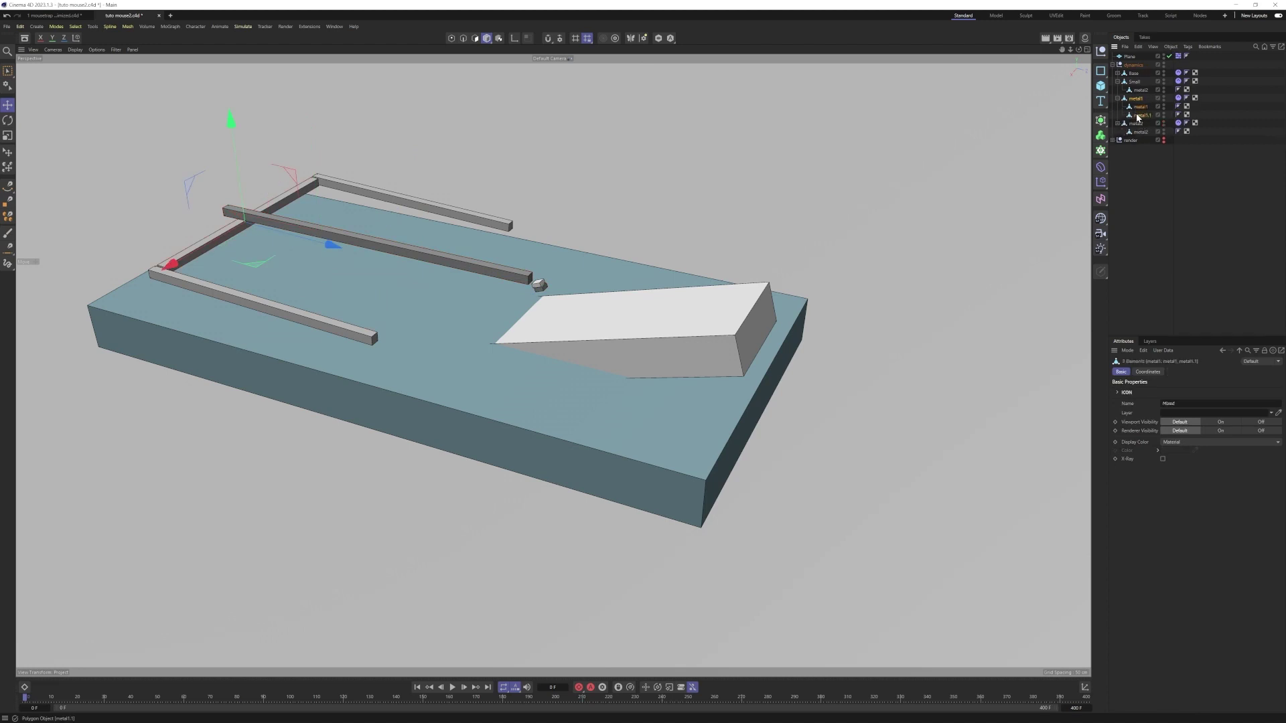
left_click(1172, 443)
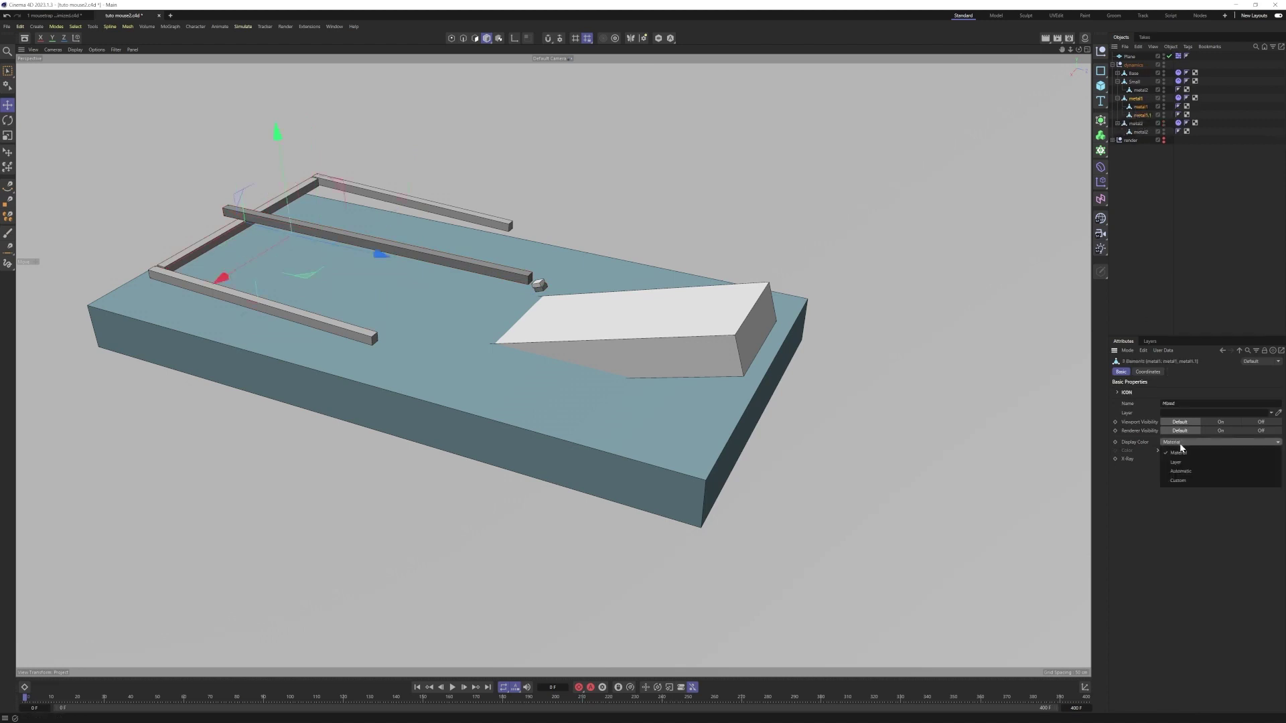
left_click(1166, 481)
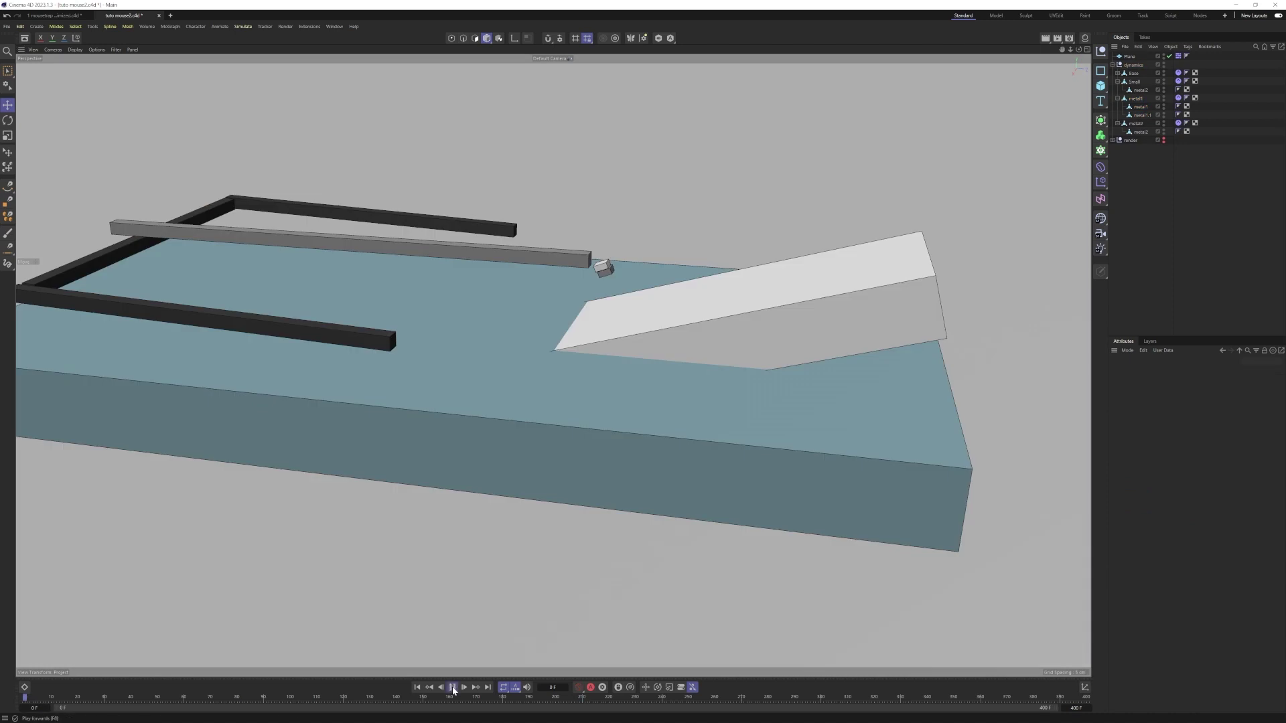
left_click(454, 688)
left_click(853, 281)
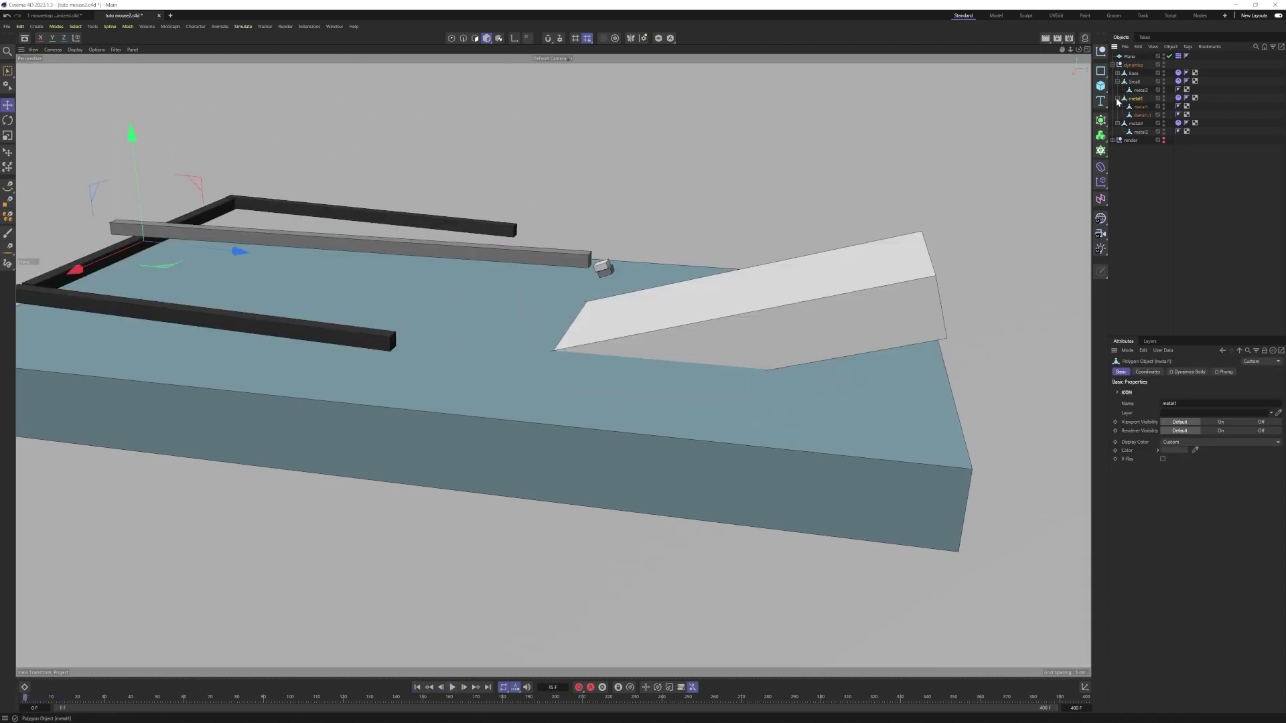
Set Small's Dynamics Body tag to Compound Collision Shape with a Box collision shape
left_click(1174, 81)
left_click(1212, 391)
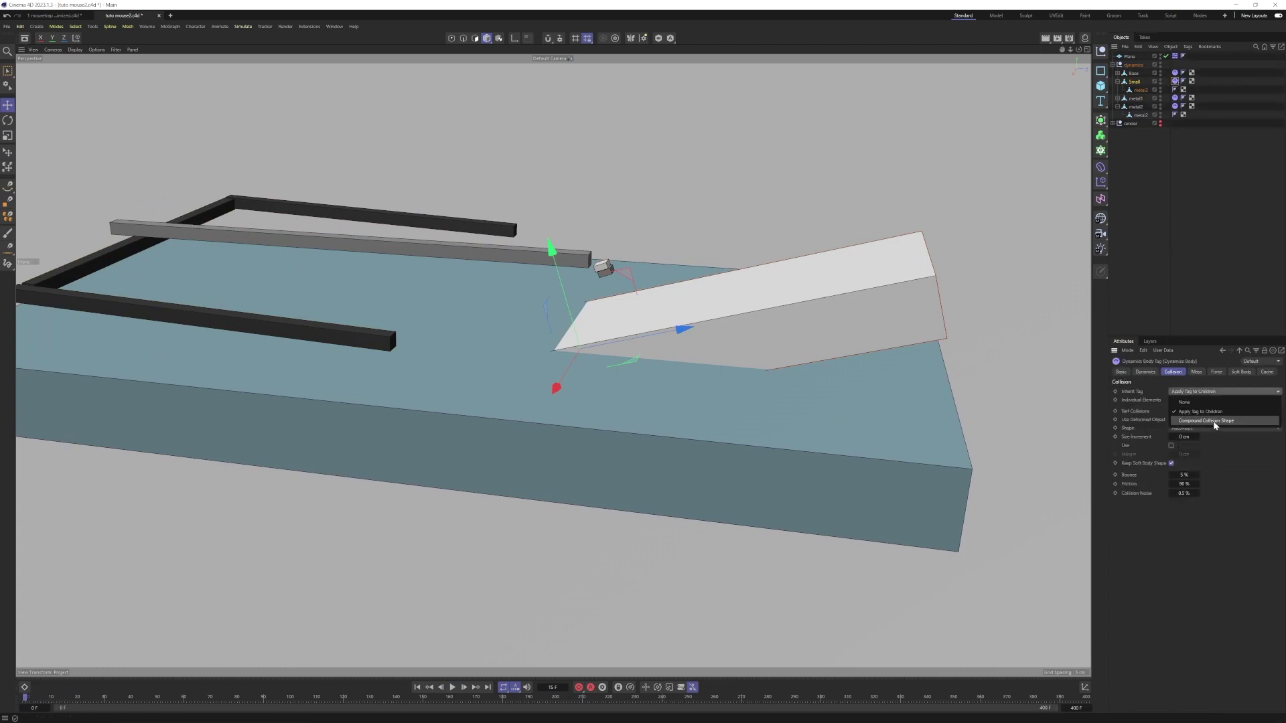
left_click(1214, 421)
left_click(1215, 428)
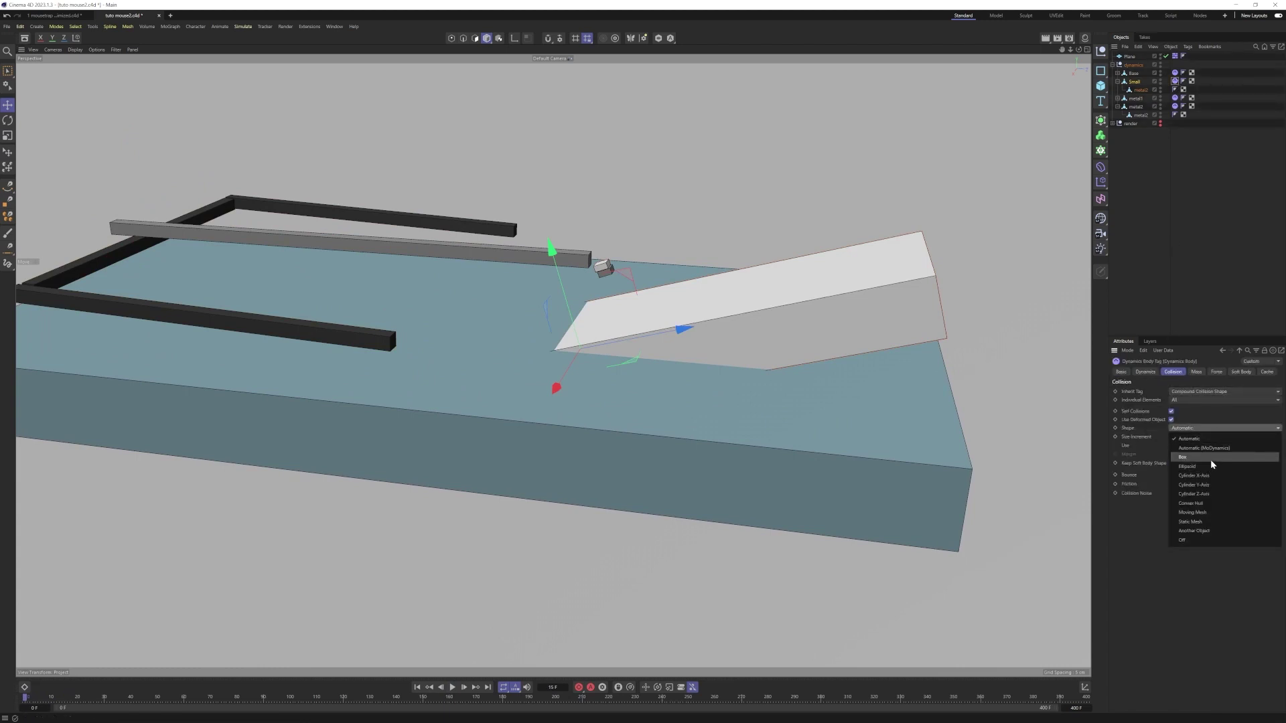
left_click(1211, 460)
left_click(1171, 152)
Set the Base's Dynamics Body tag to a Box shape with Inherit Tag None, checking the collision settings of metal1 and metal2
left_click(1175, 72)
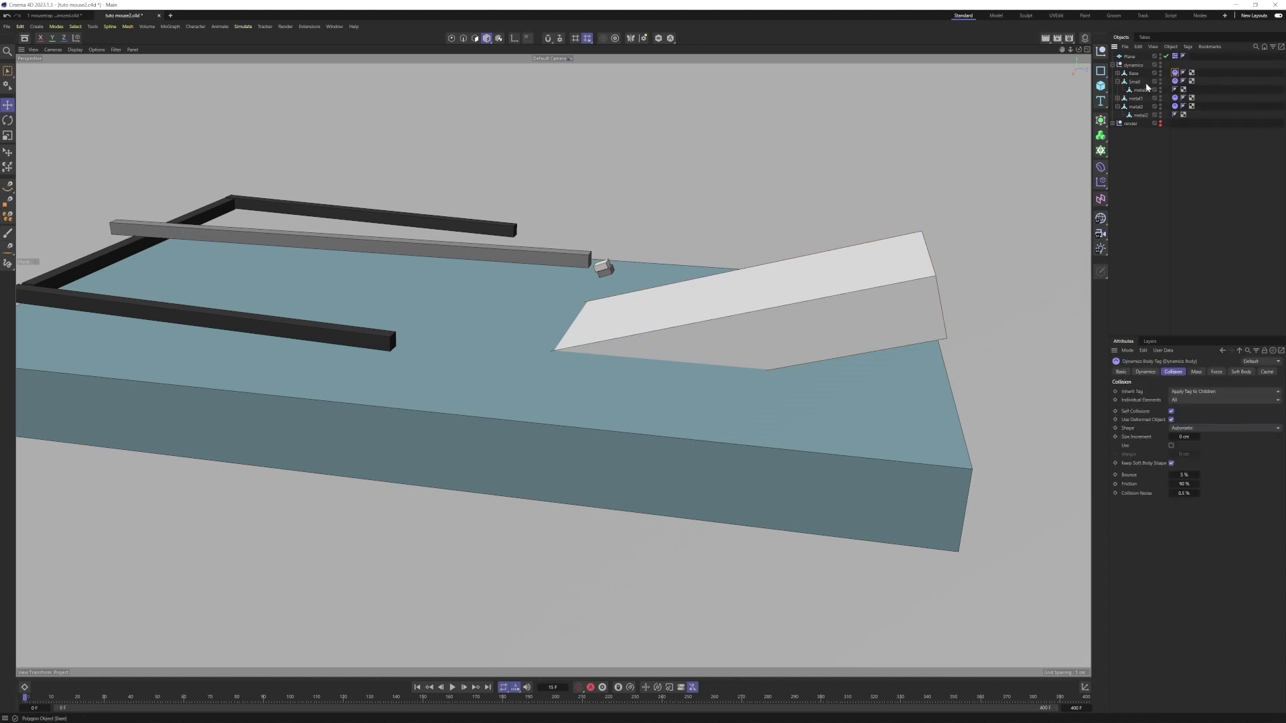
left_click(1192, 428)
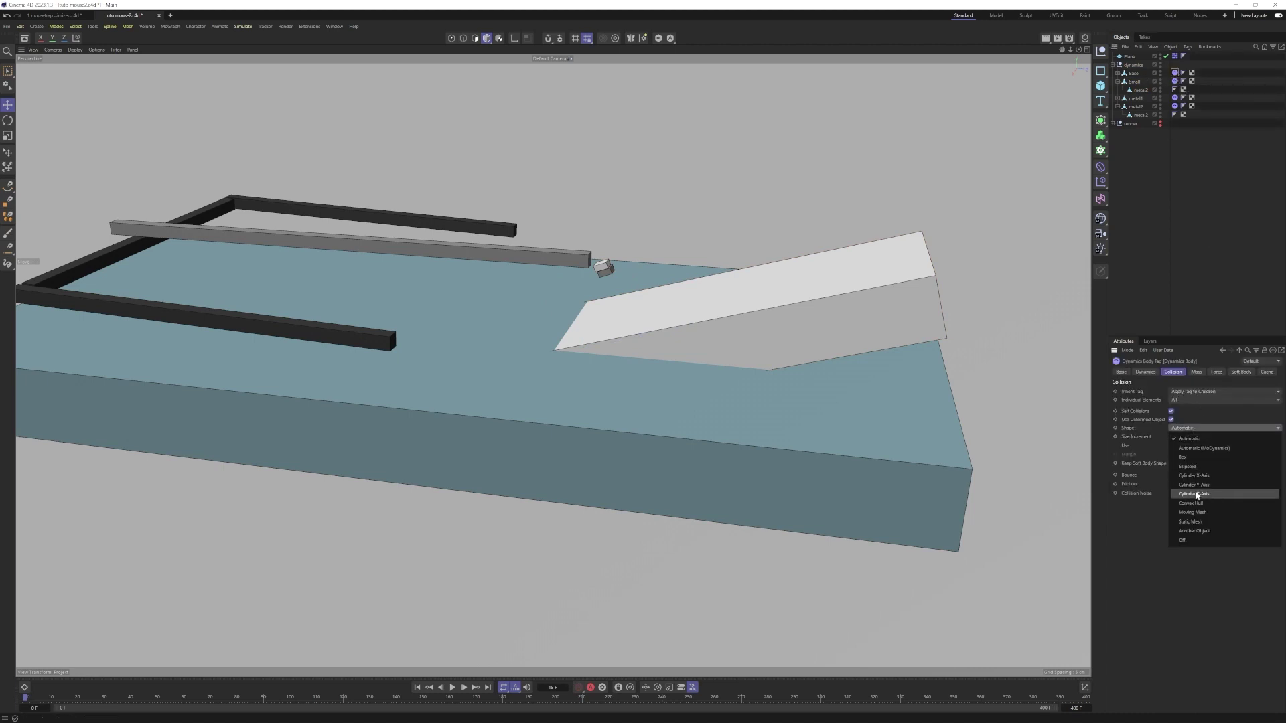
key("Escape")
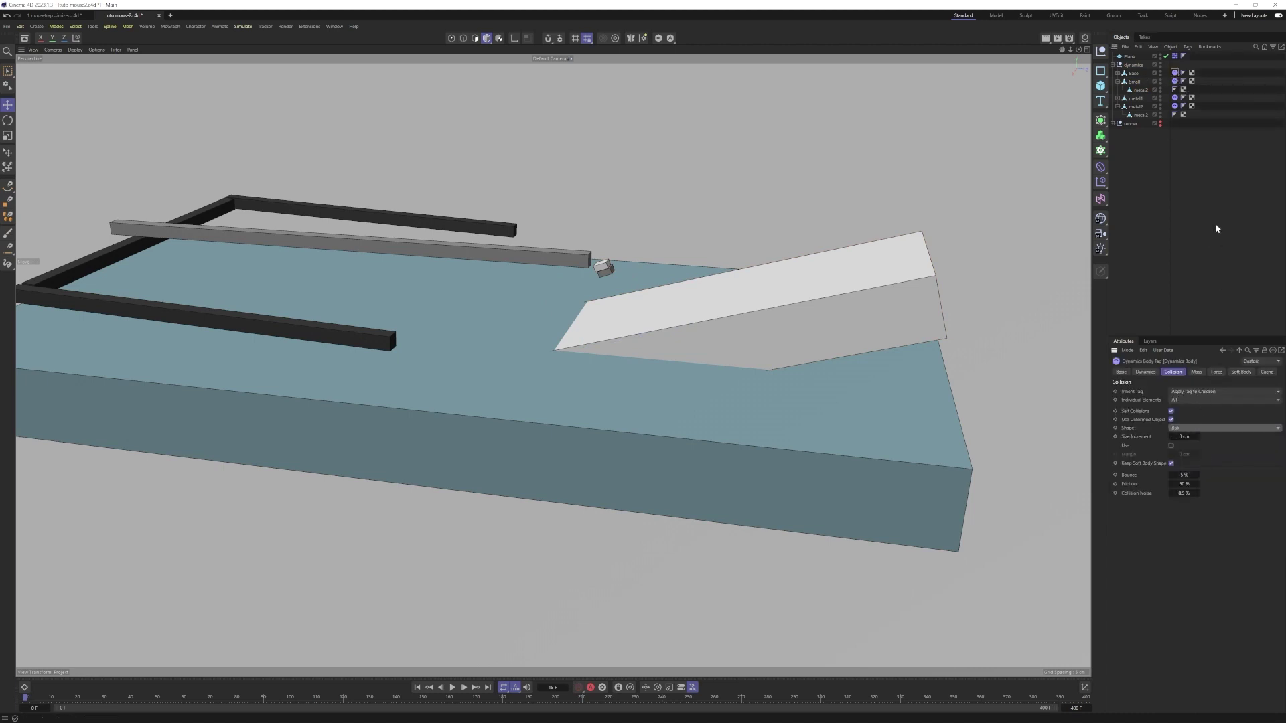
left_click(1175, 99)
left_click(1175, 107)
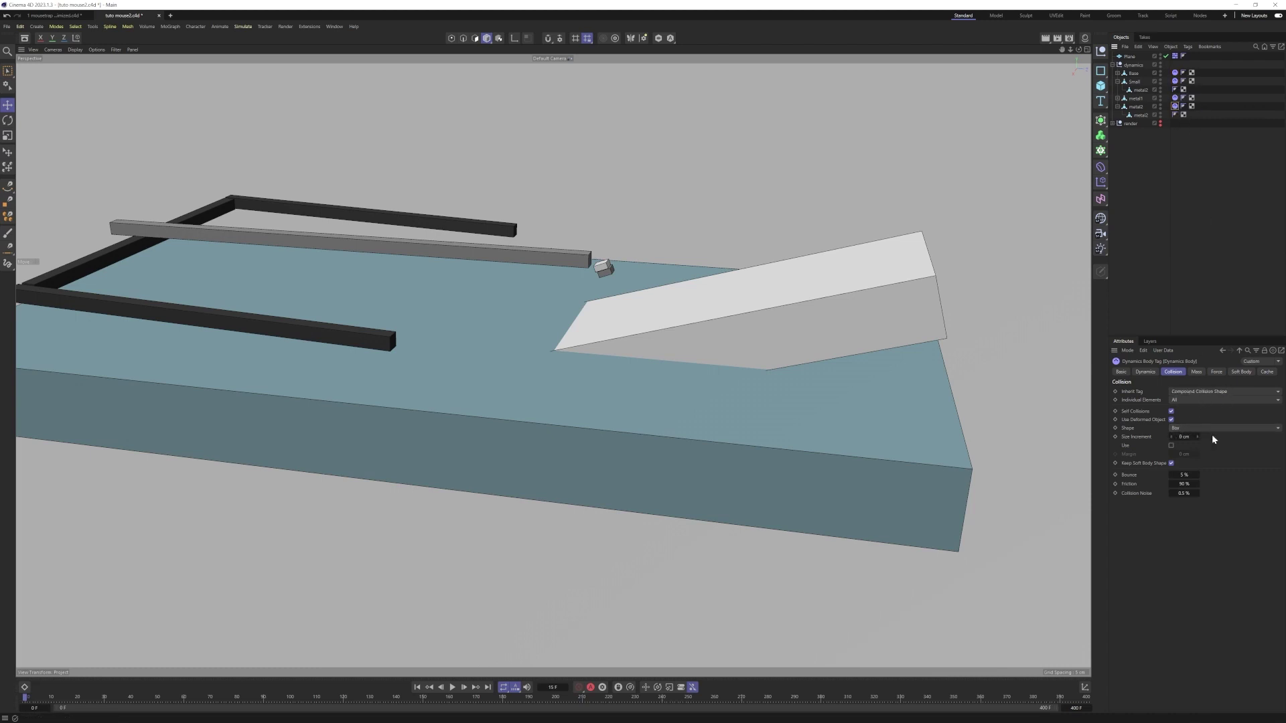
left_click(1175, 72)
left_click(1203, 395)
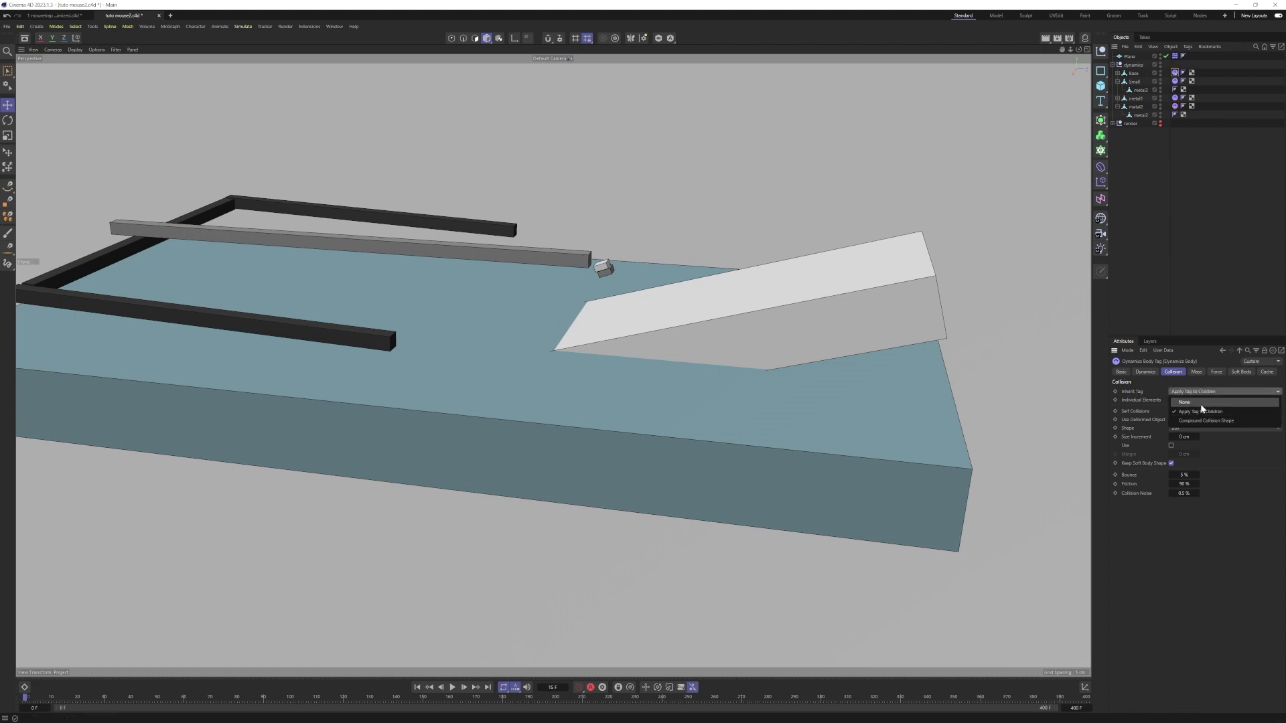
left_click(1201, 404)
Turn off Self Collisions and Use Deformed Object on the Dynamics Body tags of Base, Small, metal1 and metal2 together
left_click(1174, 106, "ctrl")
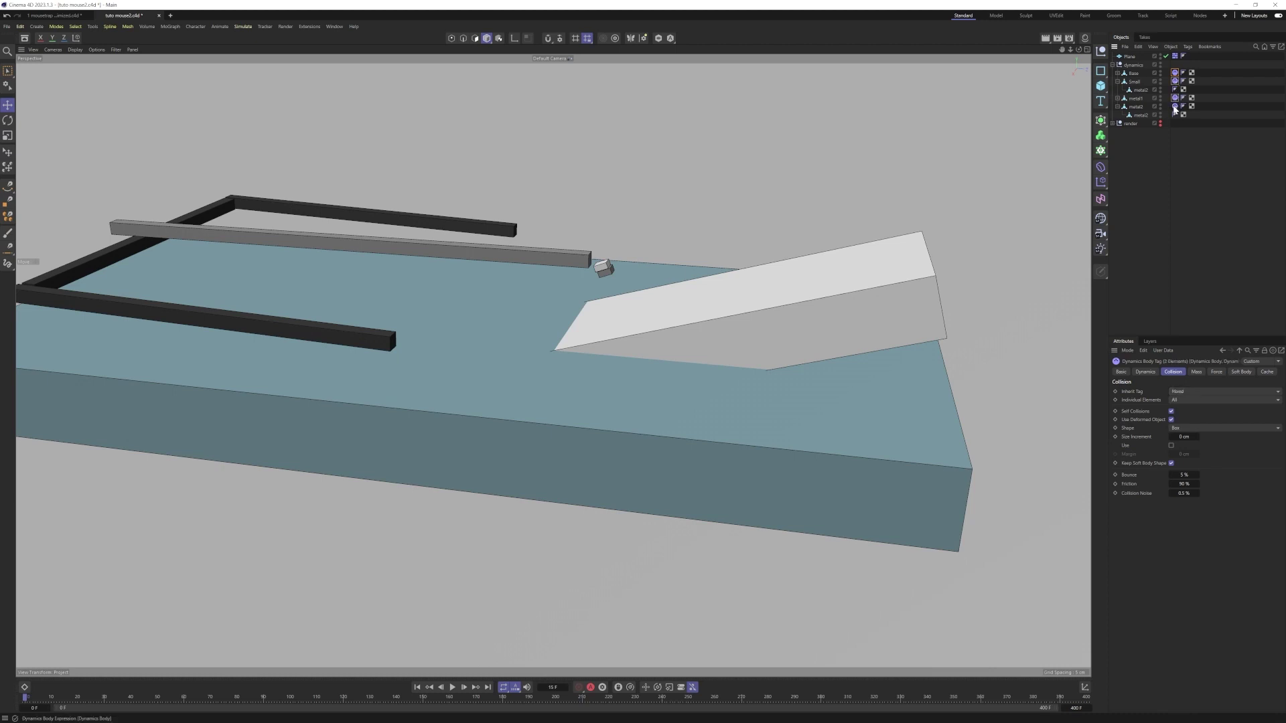
left_click(1174, 98, "ctrl")
left_click(1177, 81, "ctrl")
left_click(1172, 412)
left_click(1171, 420)
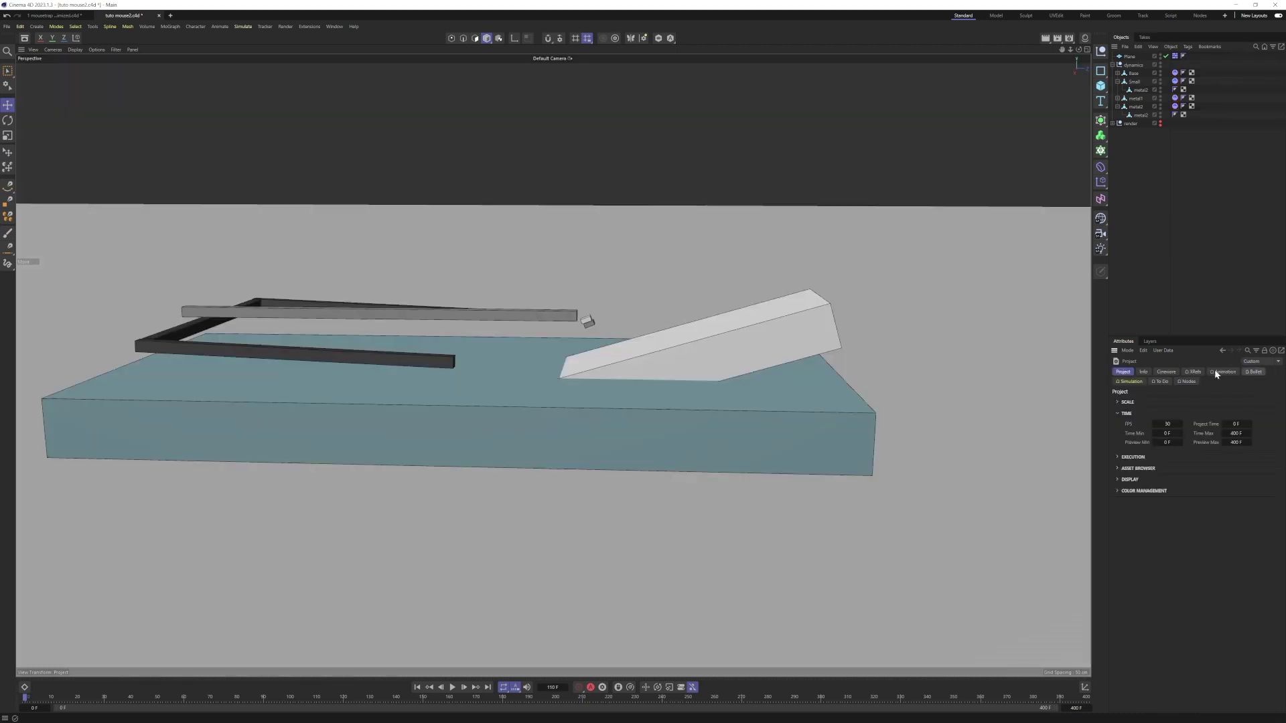
Set Steps per Frame to 50 in the project's Bullet expert settings and play the simulation from the first frame
left_click(1250, 374)
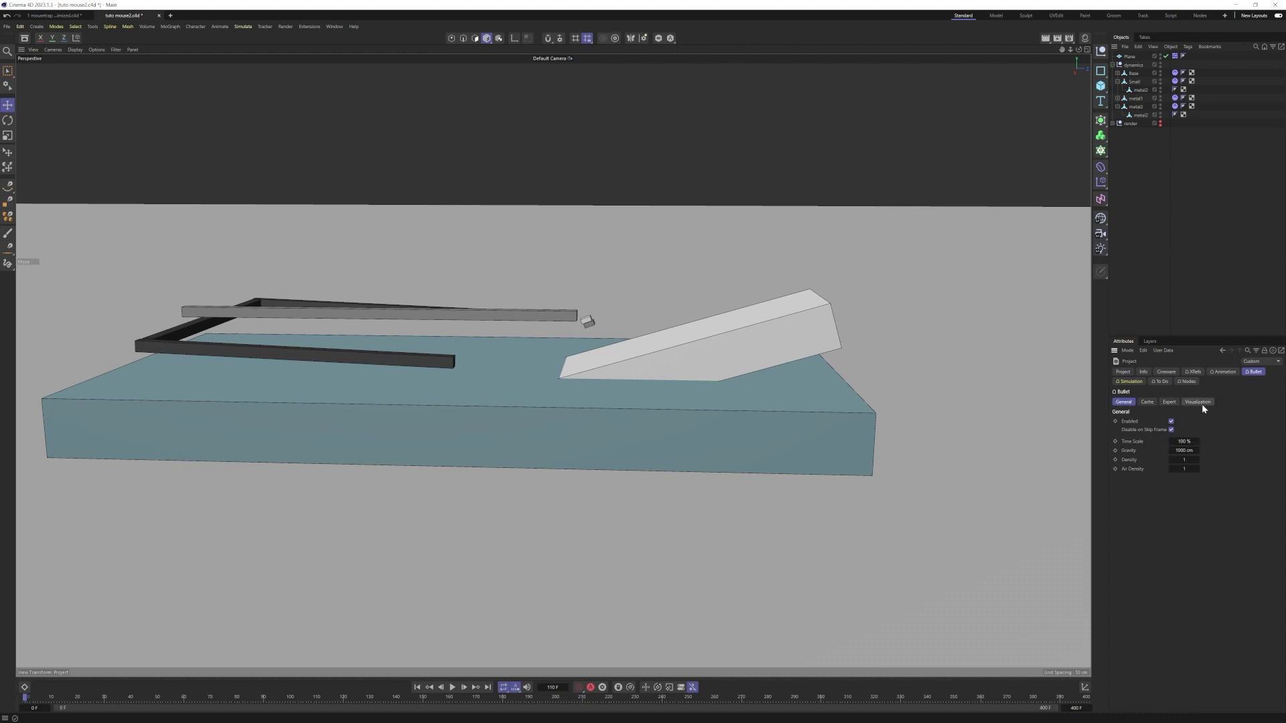
left_click(1169, 403)
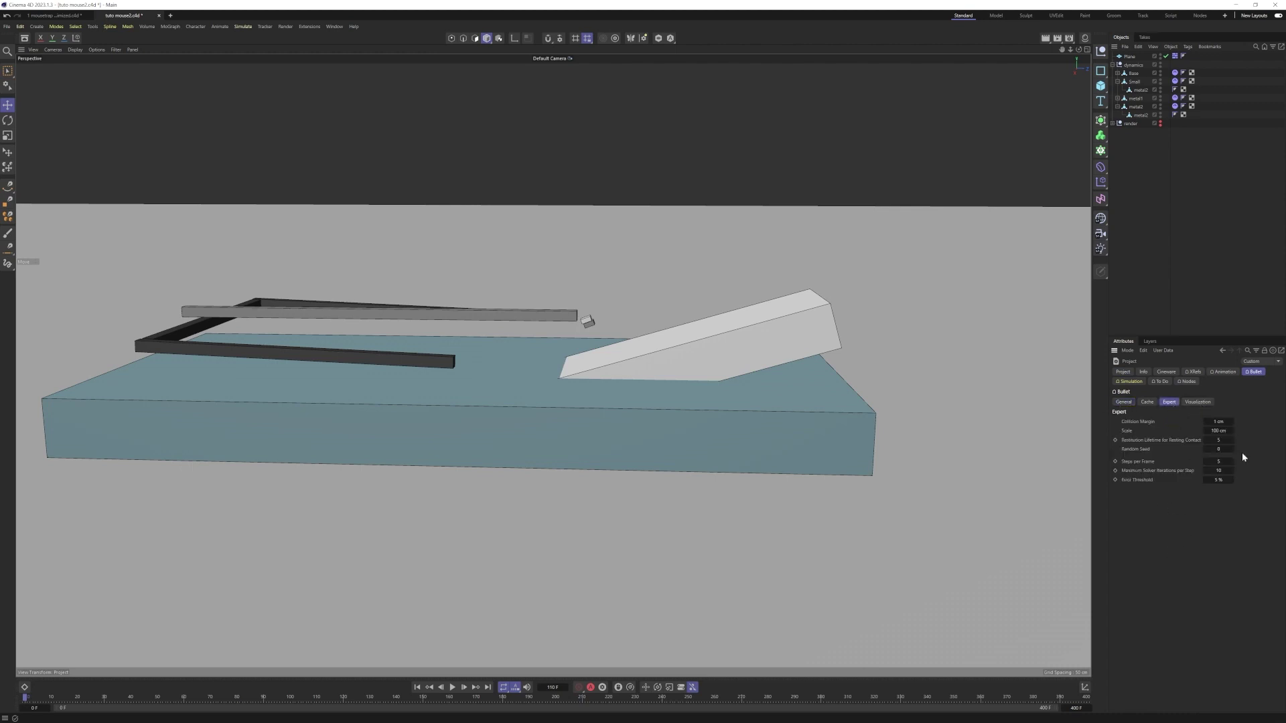
key("F3")
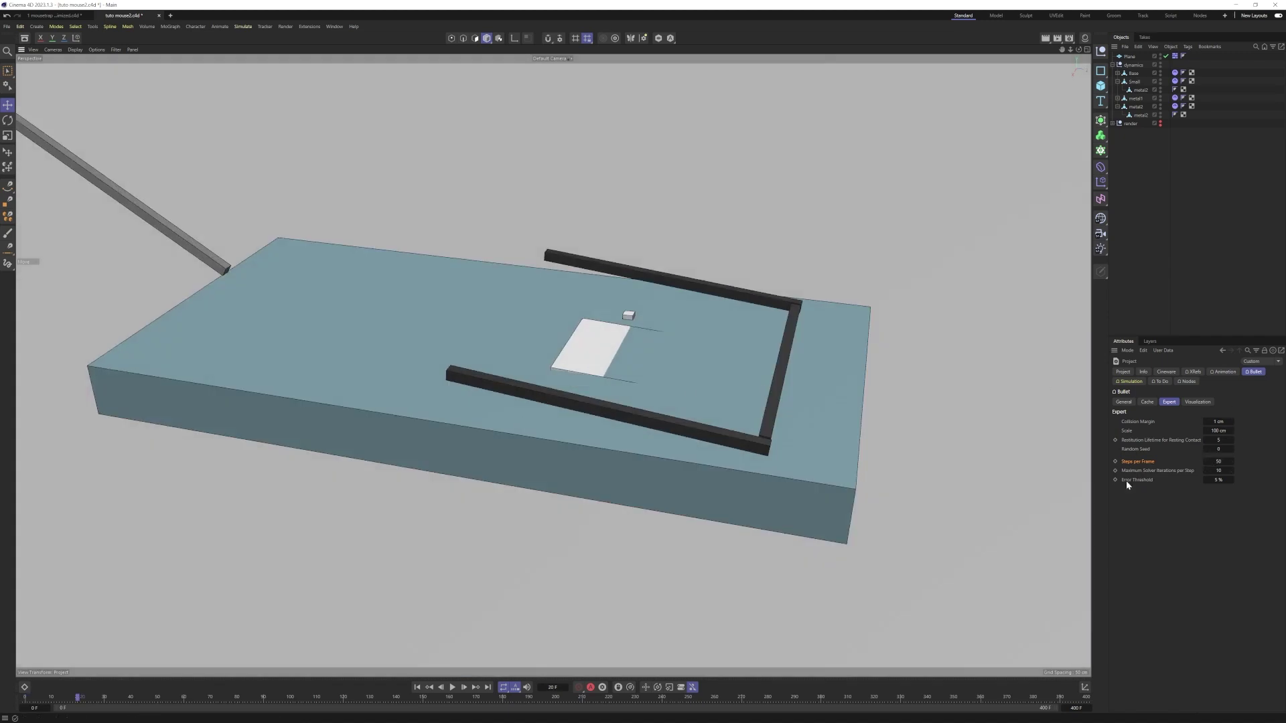
left_click(417, 687)
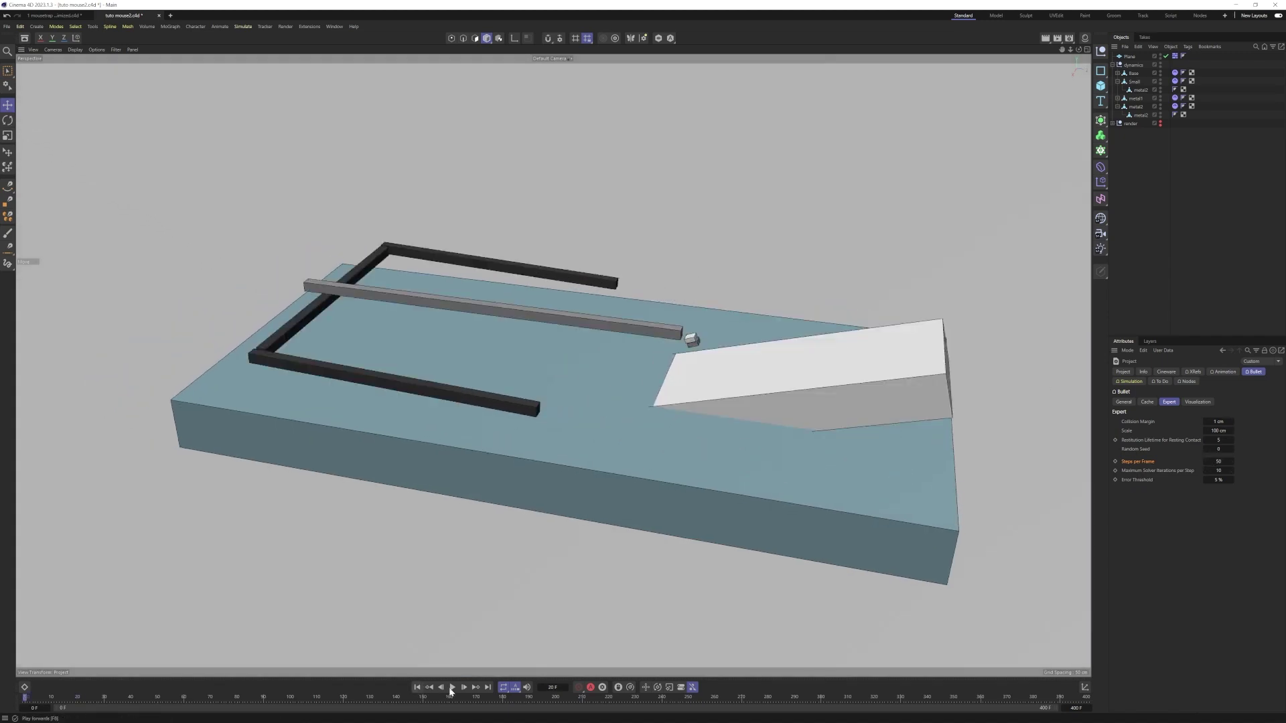
left_click(453, 688)
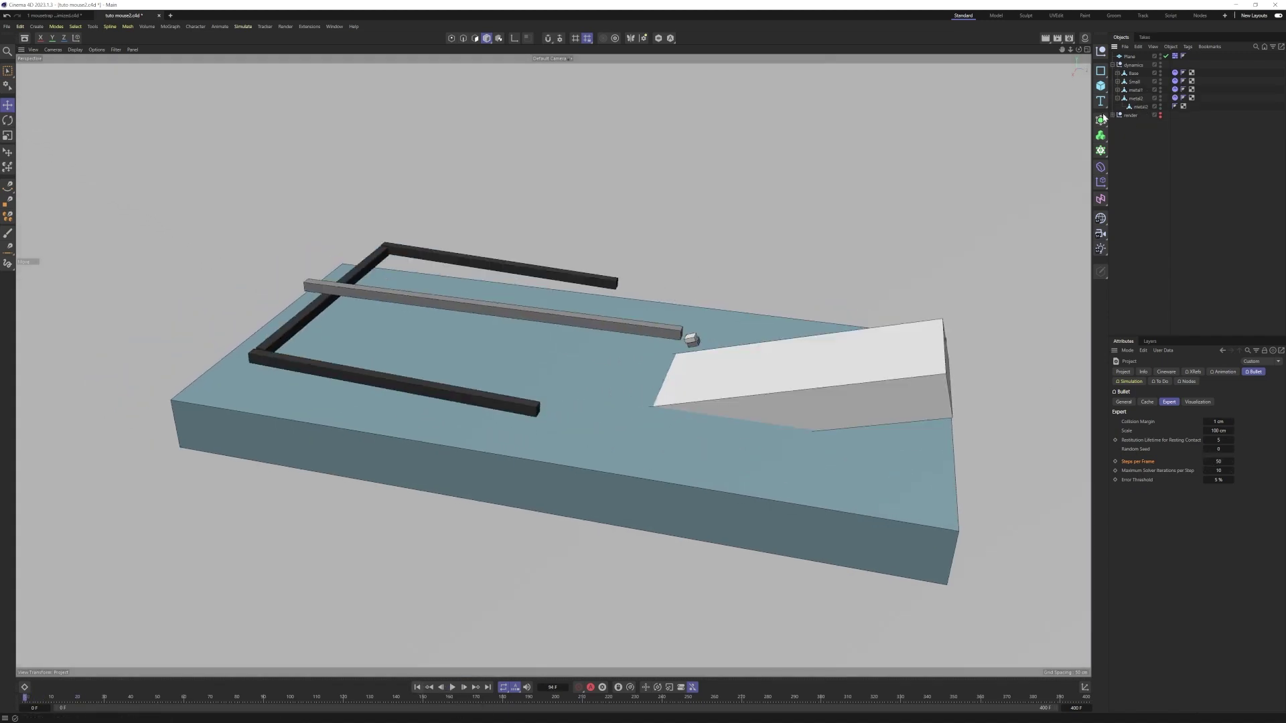
Set the Spring's Rest Angle to 1000° and play the simulation, then return to the first frame
left_click(1117, 72)
left_click(1140, 106)
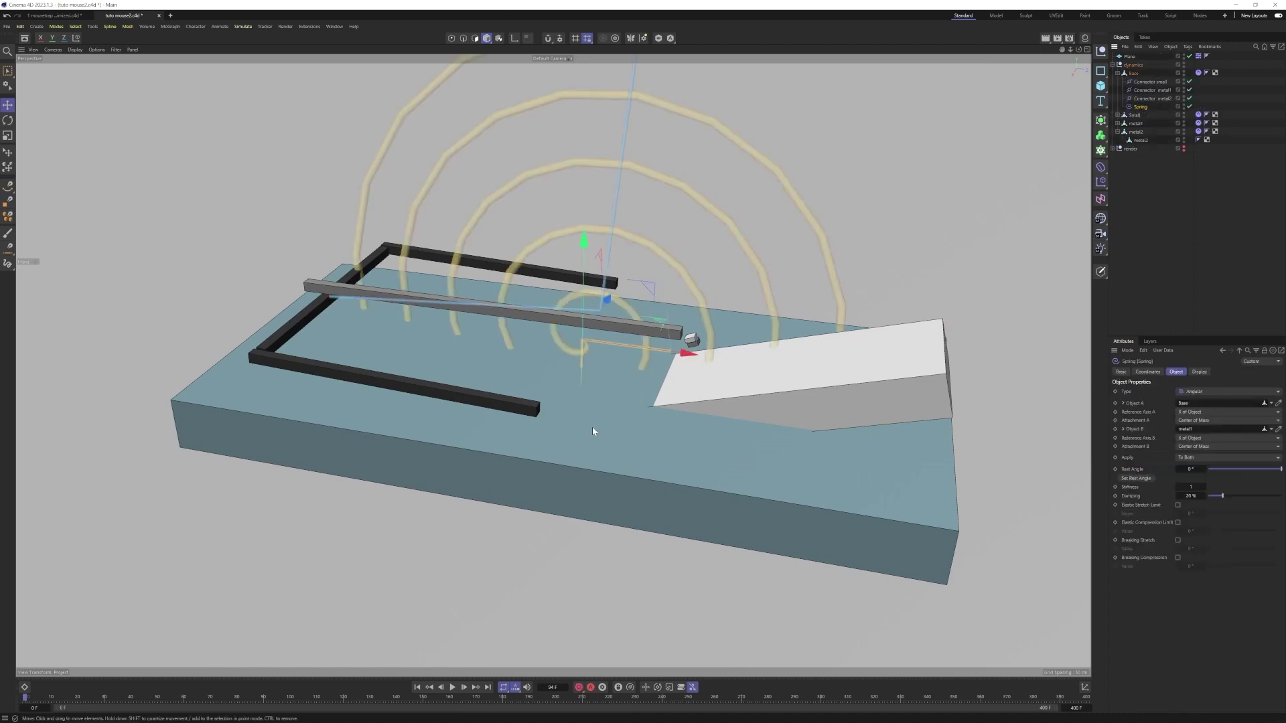
left_click_drag(592, 427, 636, 383, "alt")
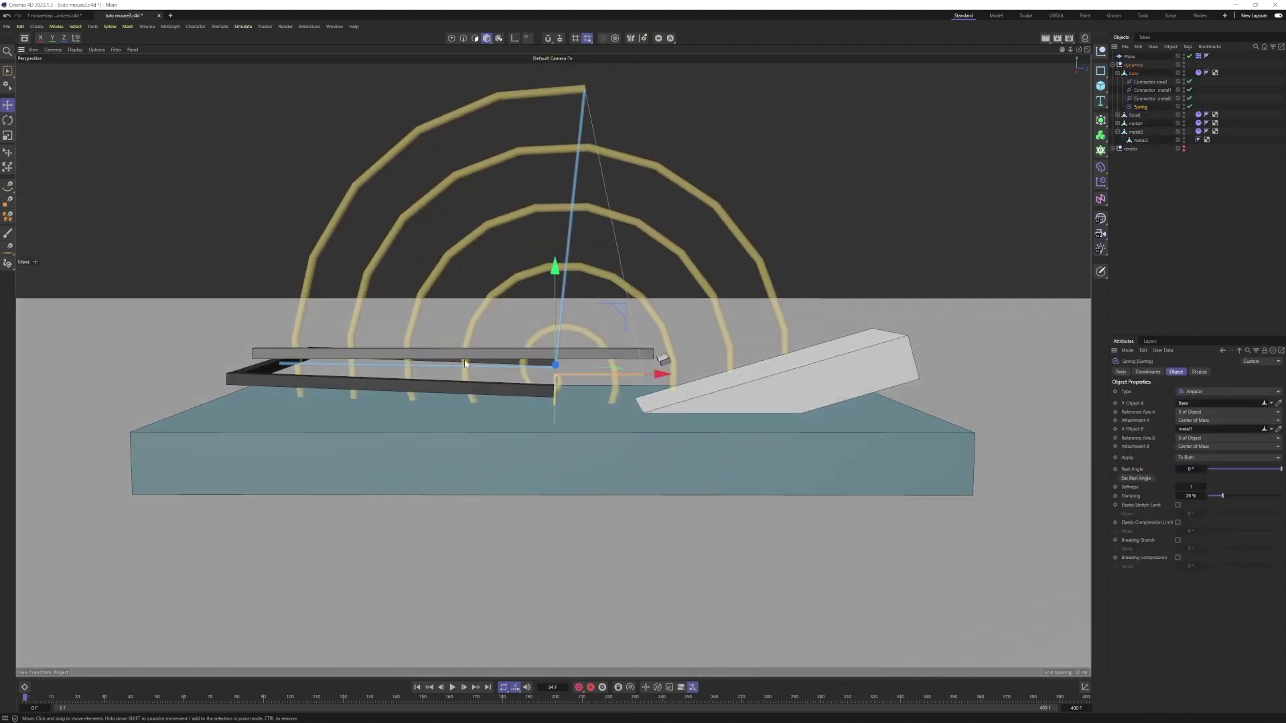
double_click(1191, 469)
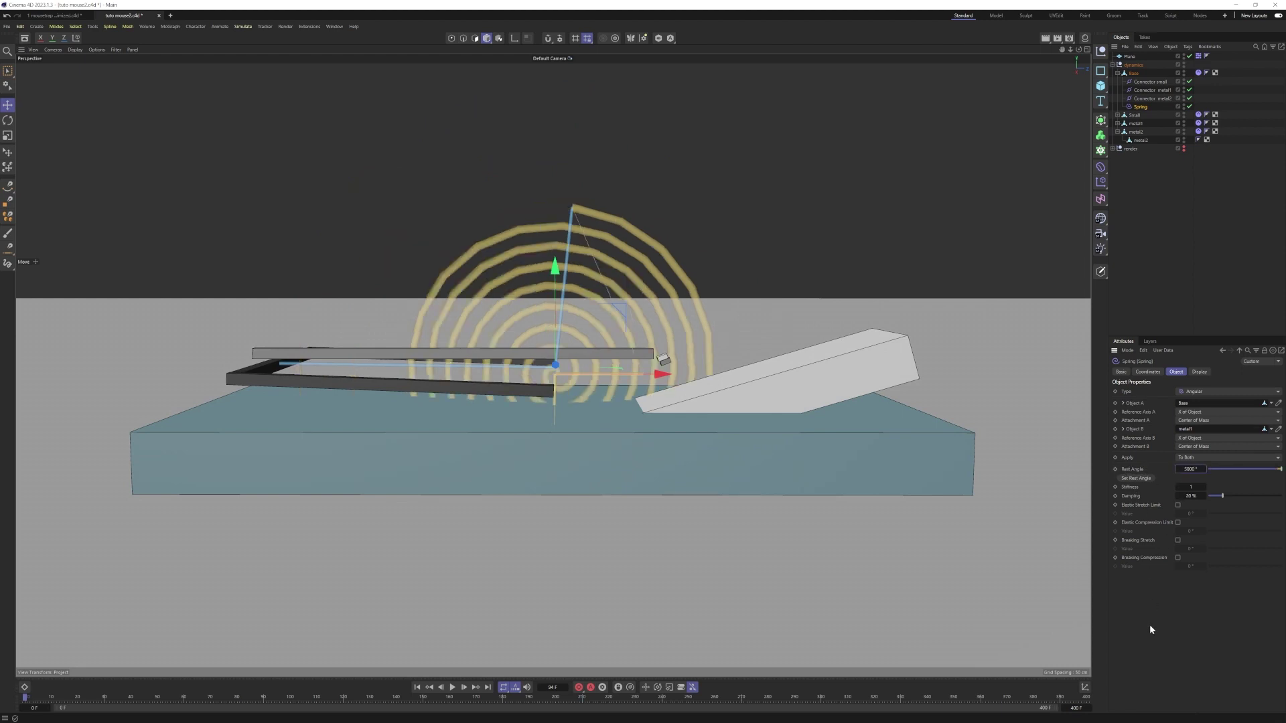
left_click(452, 687)
left_click(451, 691)
key("shift+f")
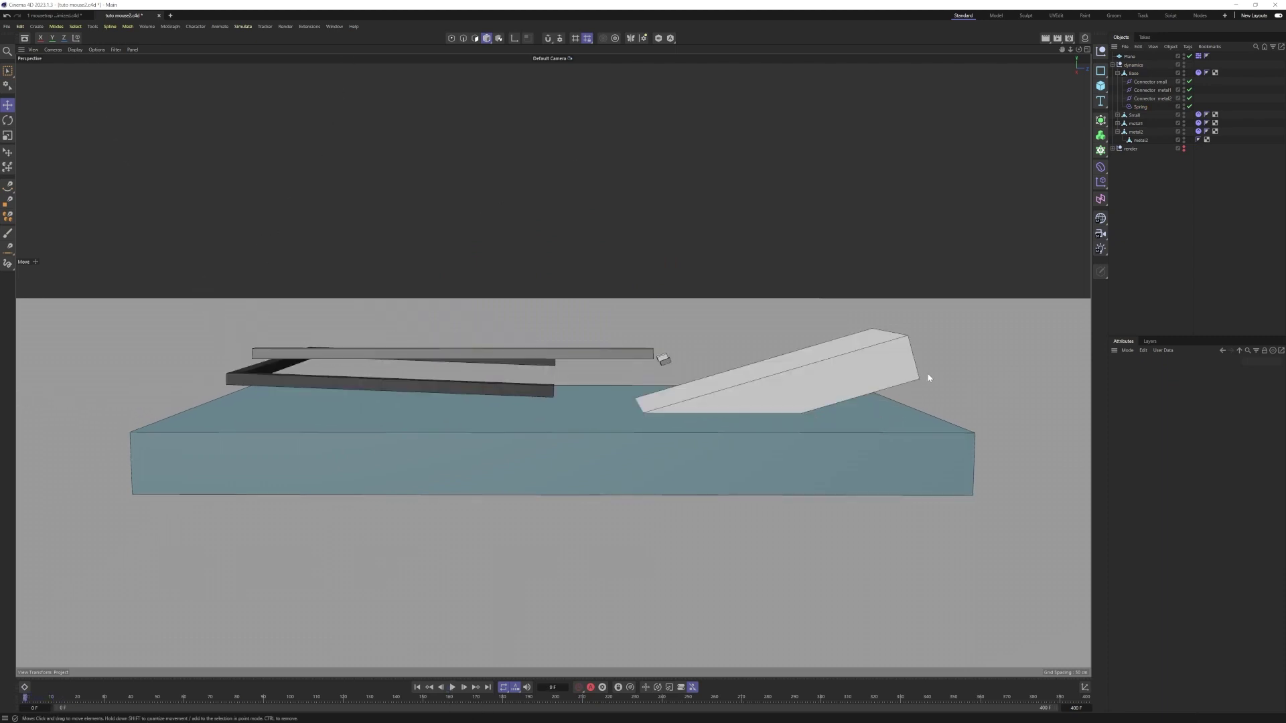
Set the friction on Small's Dynamics Body tag to 300%
left_click(662, 360)
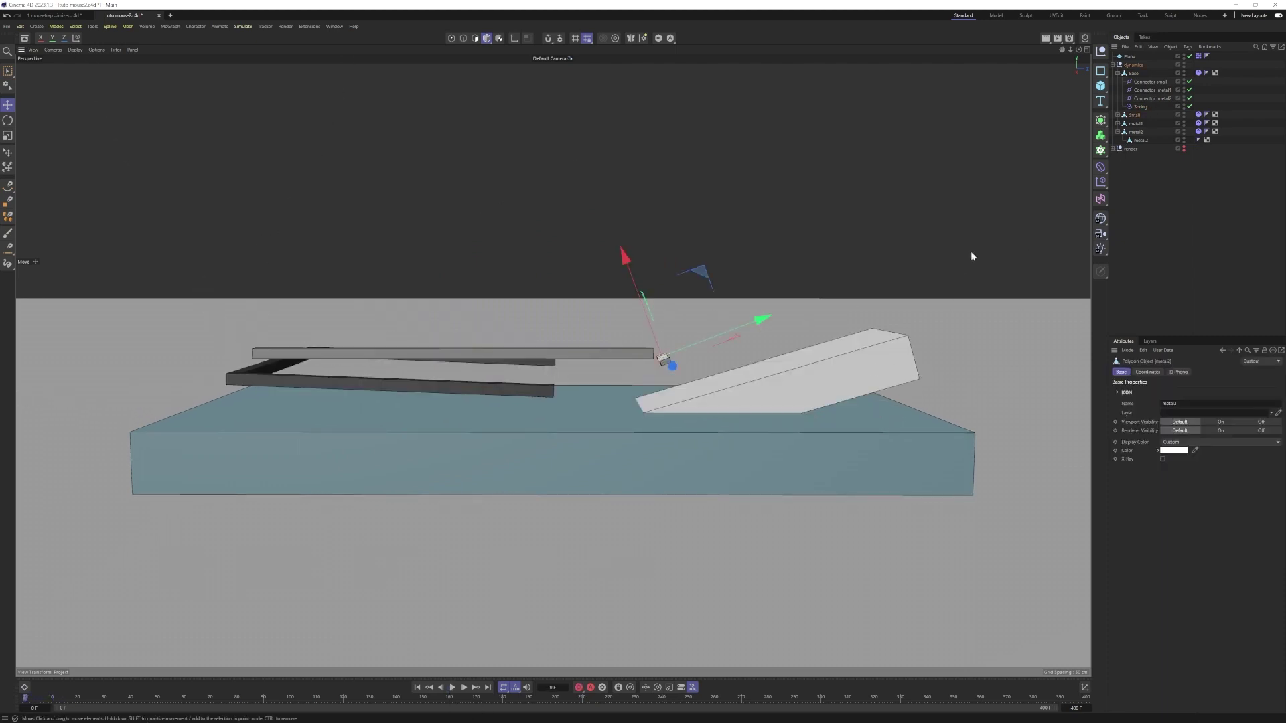
left_click(746, 442)
left_click(1198, 115)
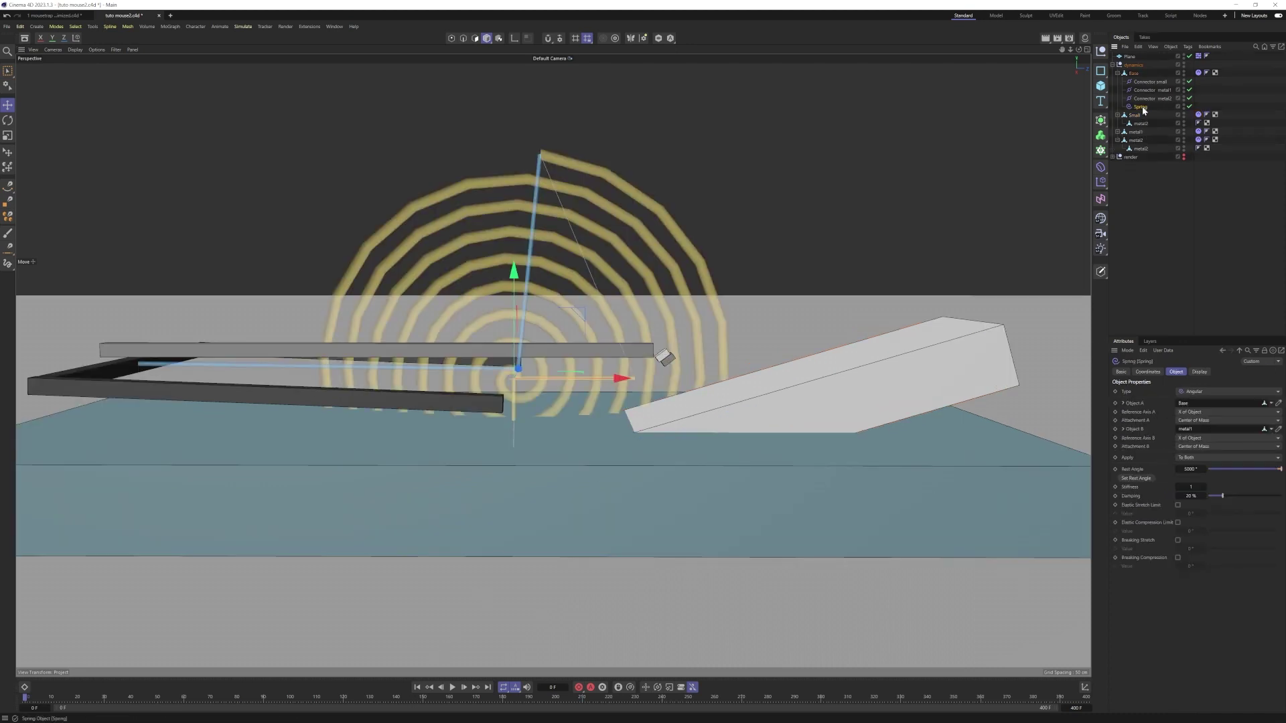
Set the Spring's Stiffness to 30 and play the simulation from the first frame
left_click(1199, 490)
left_click(452, 687)
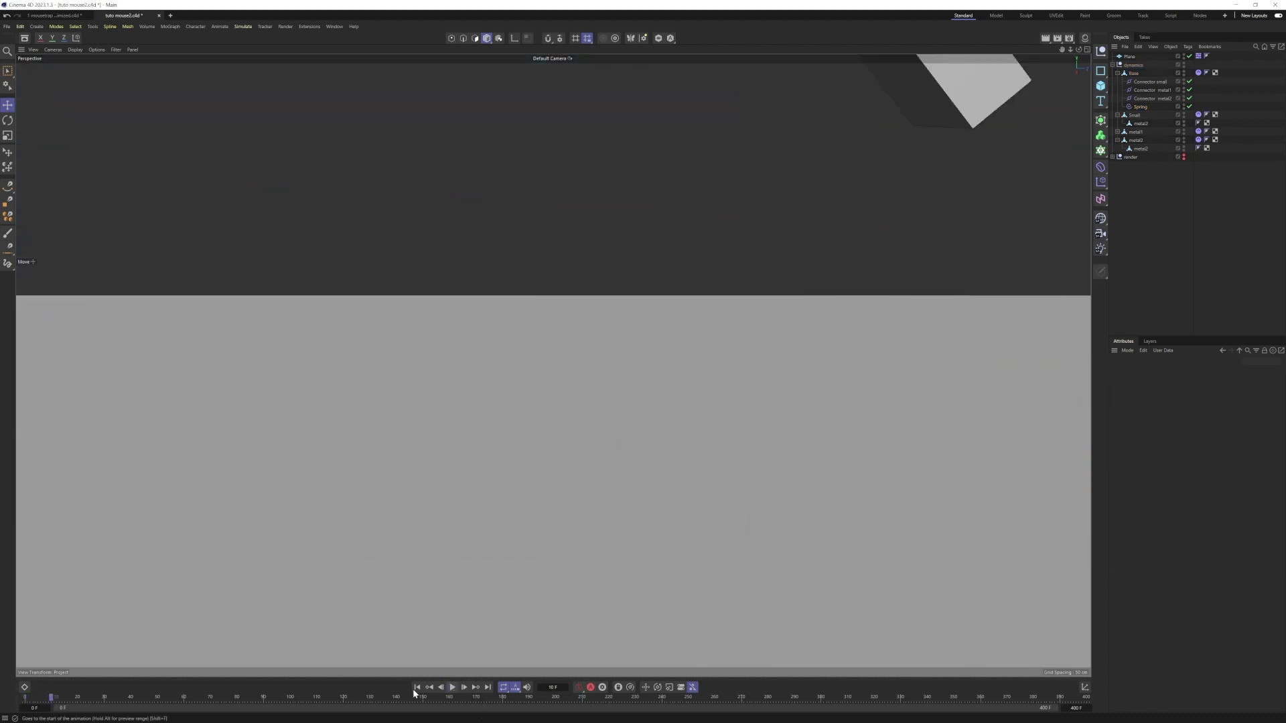
left_click(417, 688)
left_click(453, 688)
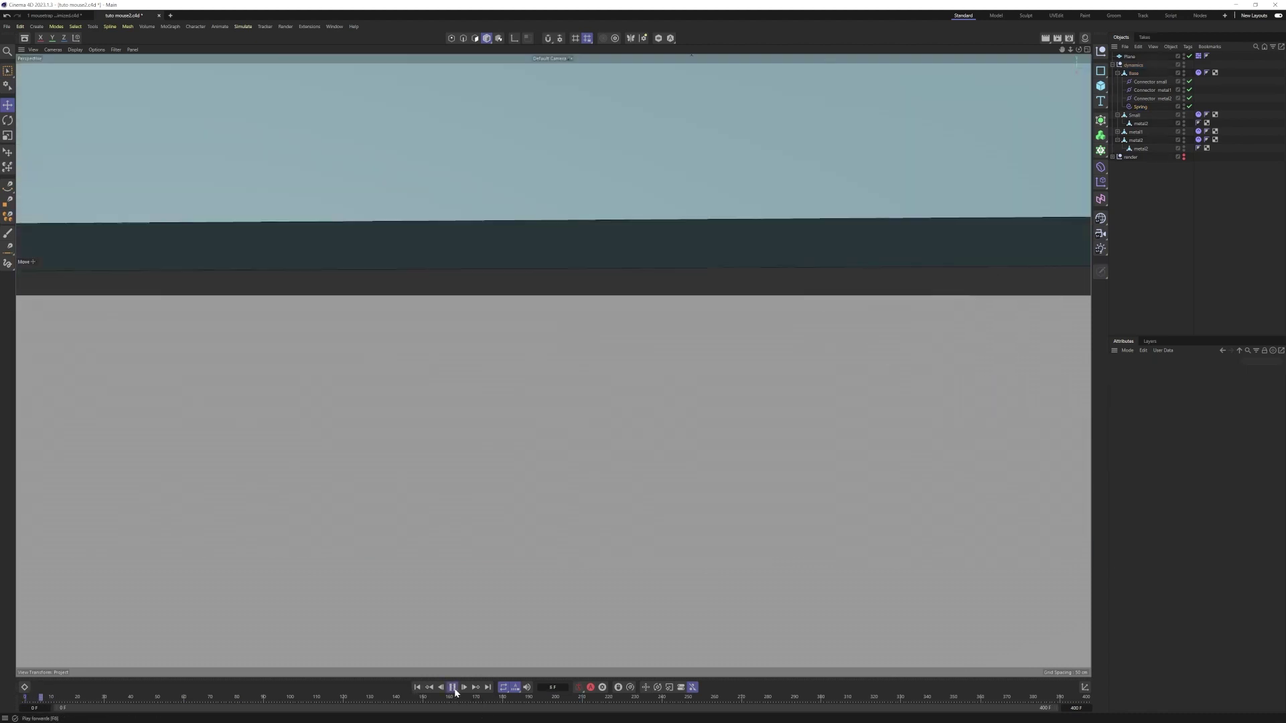
left_click(453, 687)
left_click(417, 687)
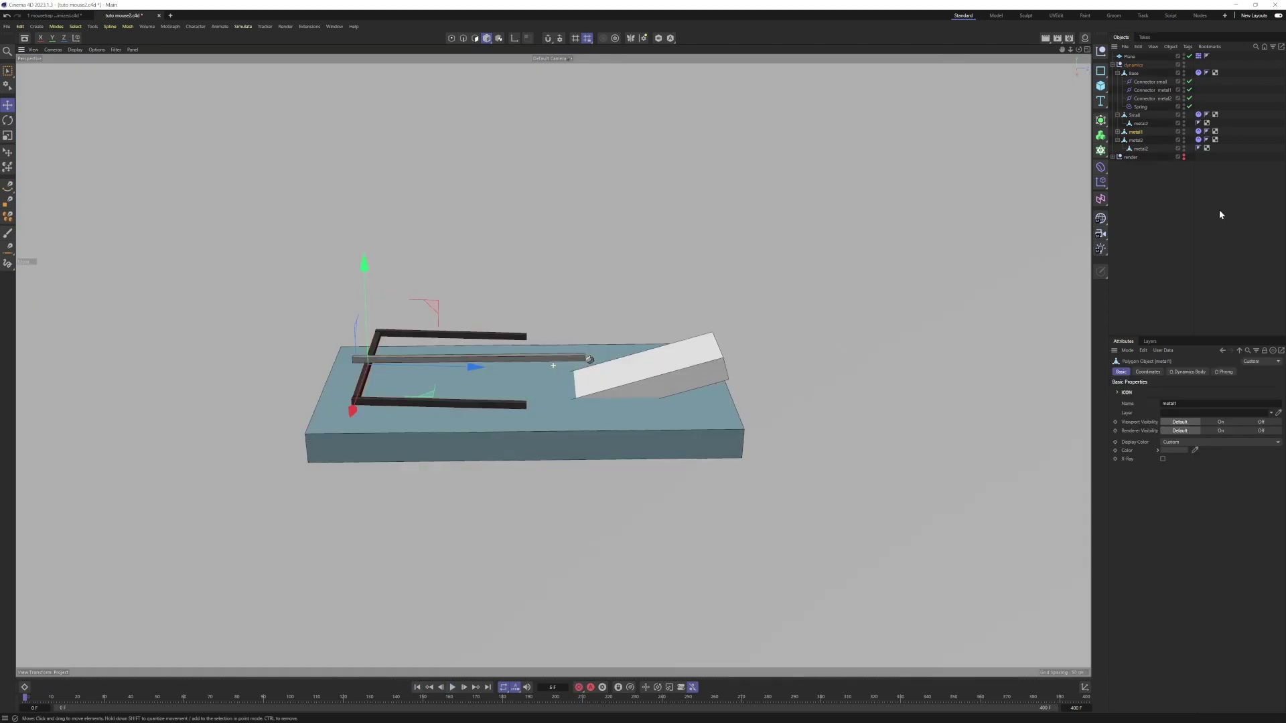
Set Steps per Frame to 200 in the project's Bullet expert settings and replay the simulation
key("ctrl+d")
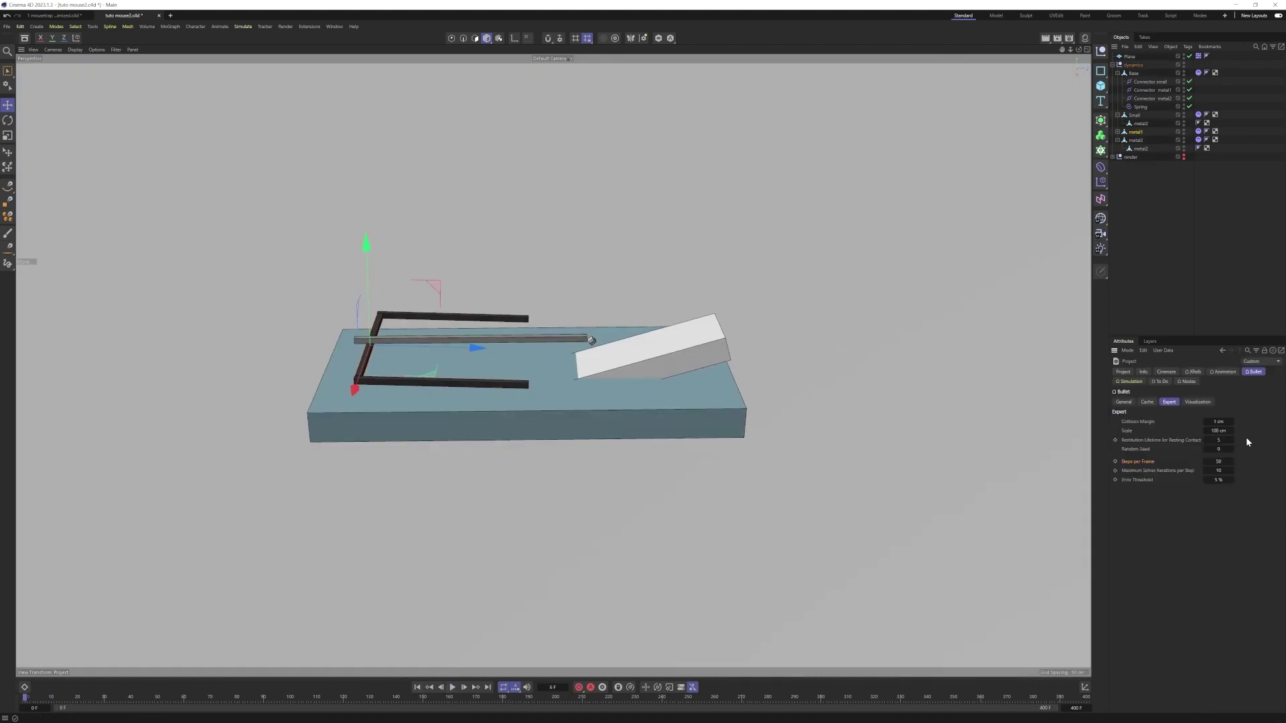
left_click(1219, 462)
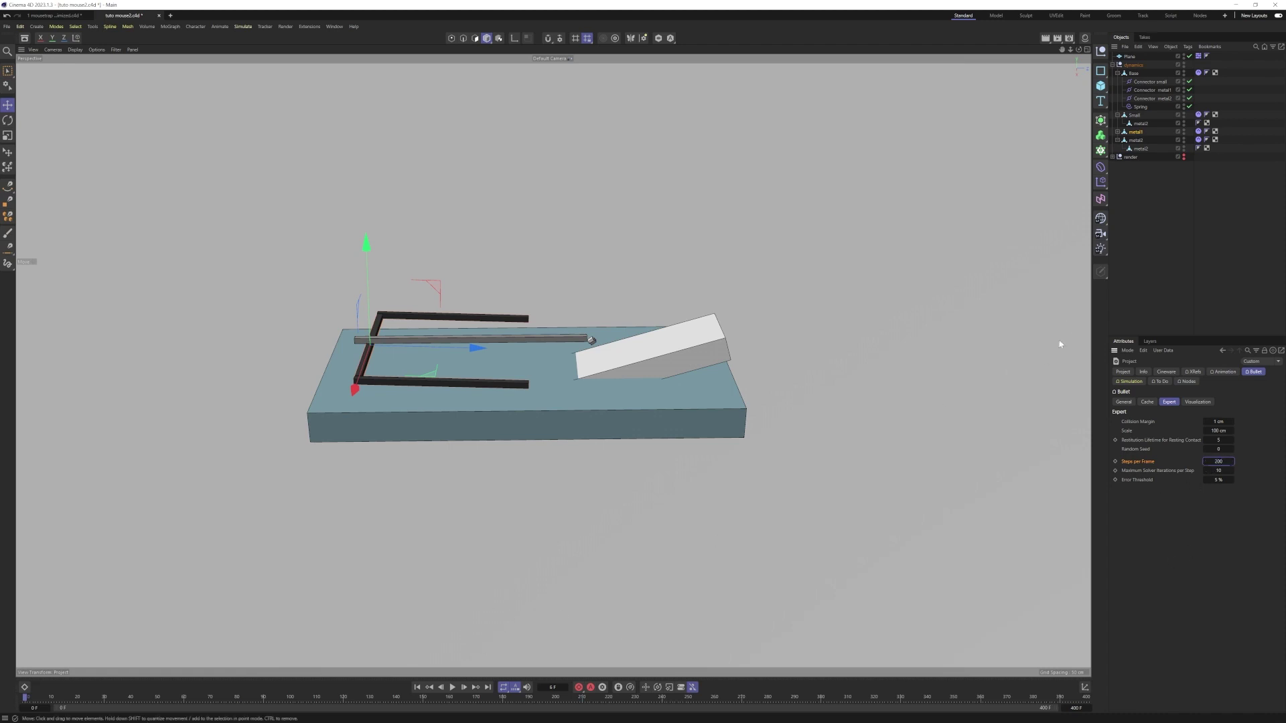
left_click(1152, 257)
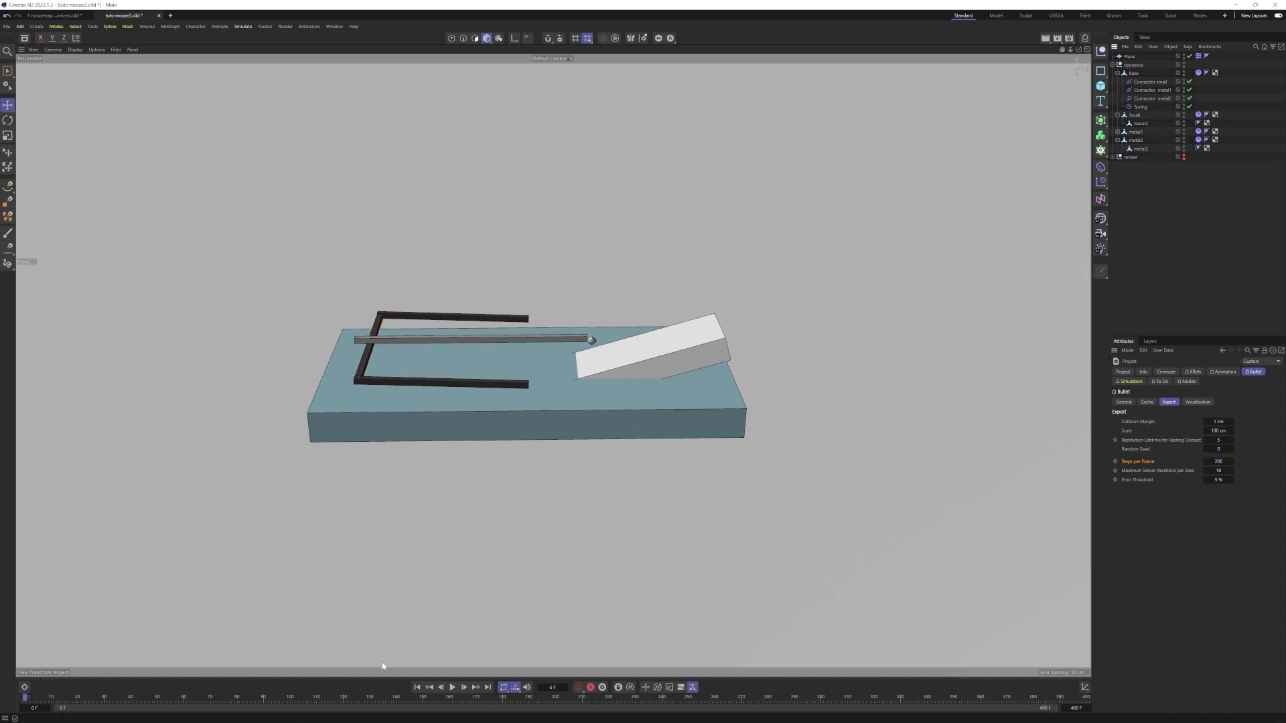
left_click(454, 688)
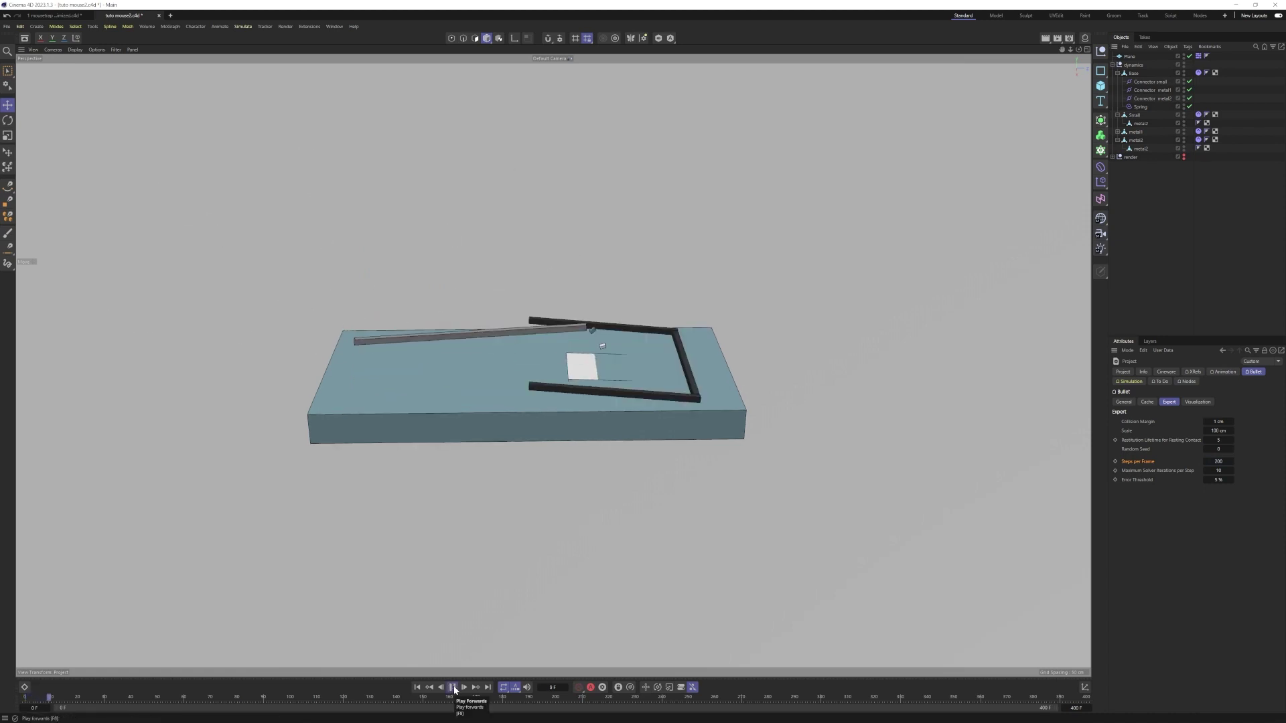
left_click(453, 687)
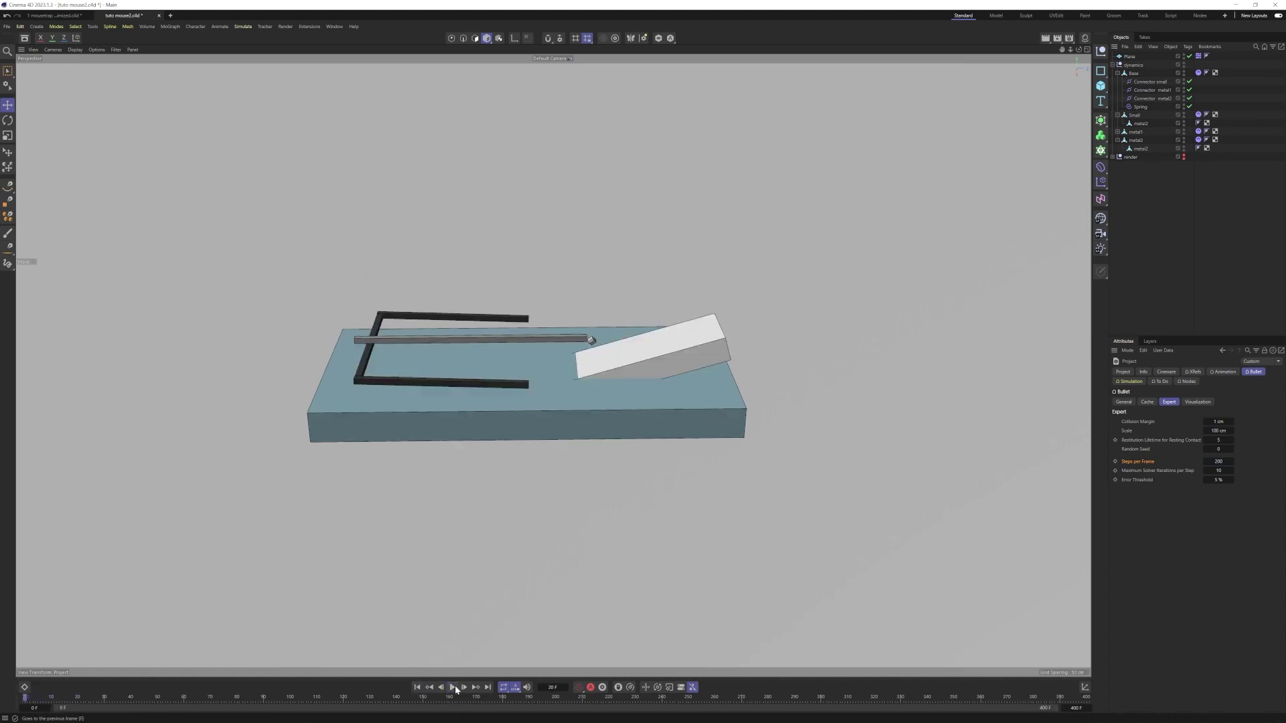
left_click(453, 688)
left_click(454, 688)
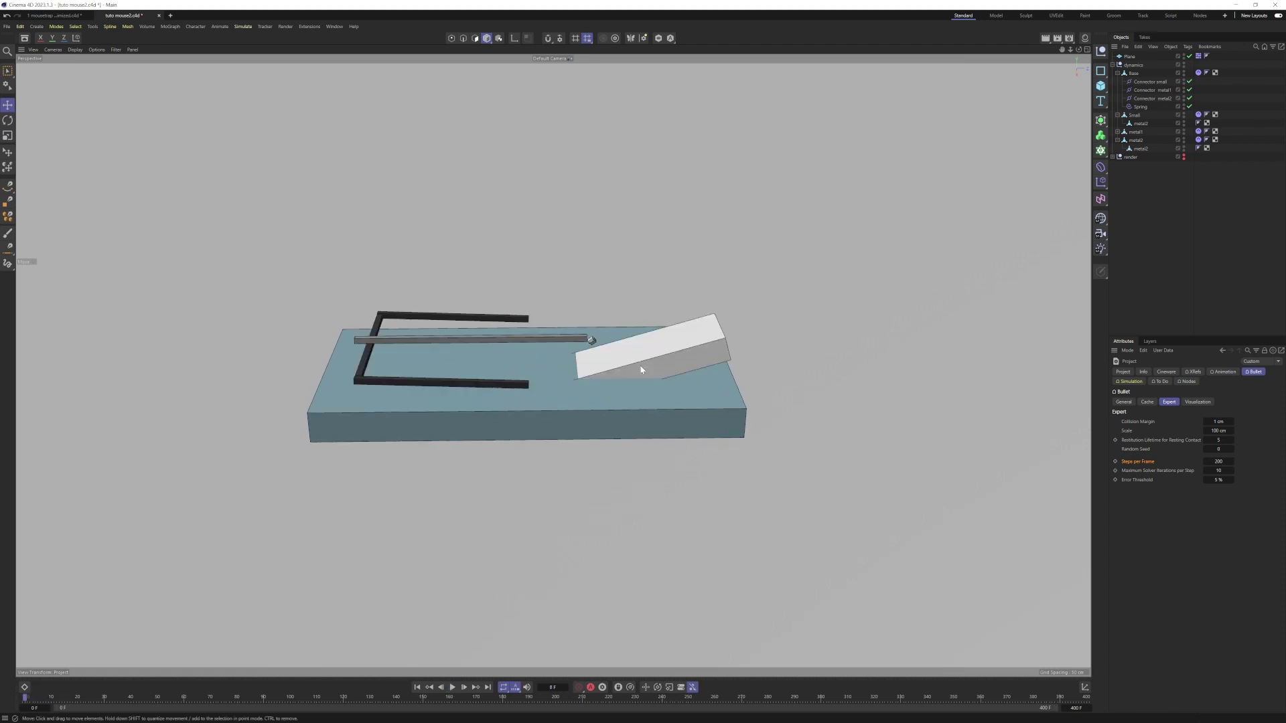
key("shift+f")
Set the Spring's Damping to 10%
left_click(1141, 106)
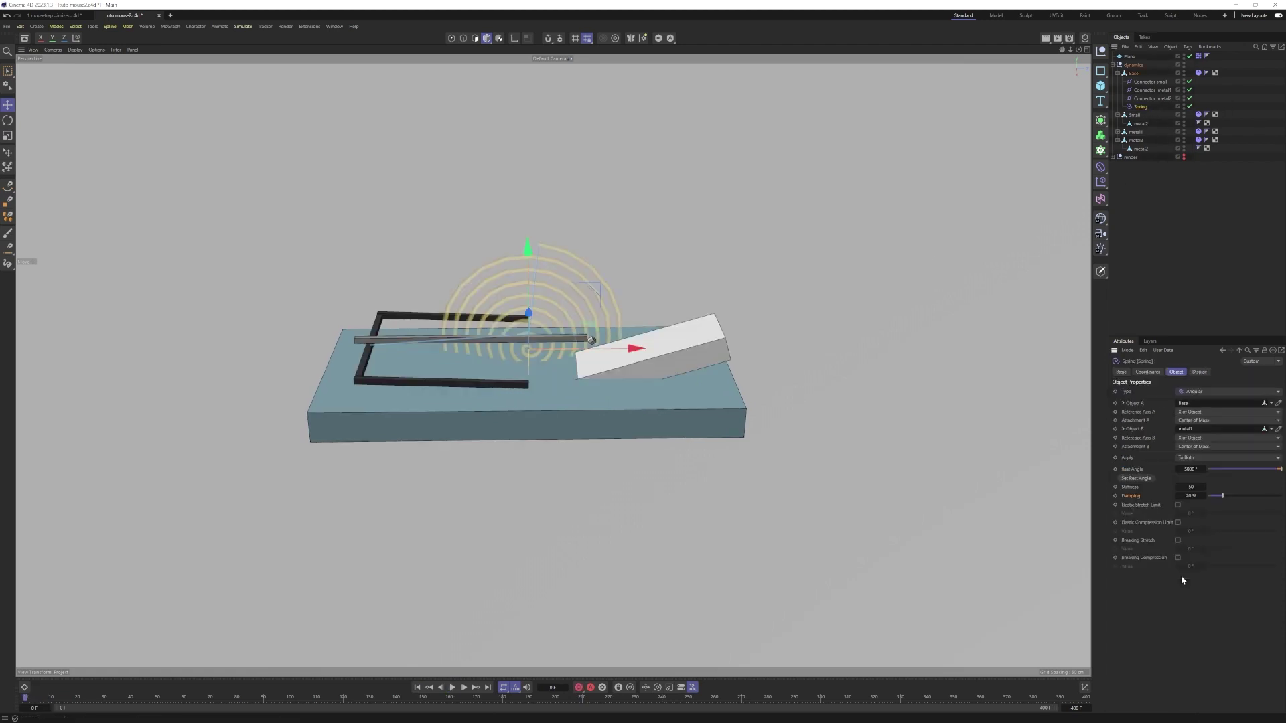
double_click(1191, 495)
type("10")
key("Return")
Set the friction on Small's Dynamics Body tag to 500%
left_click(1199, 140)
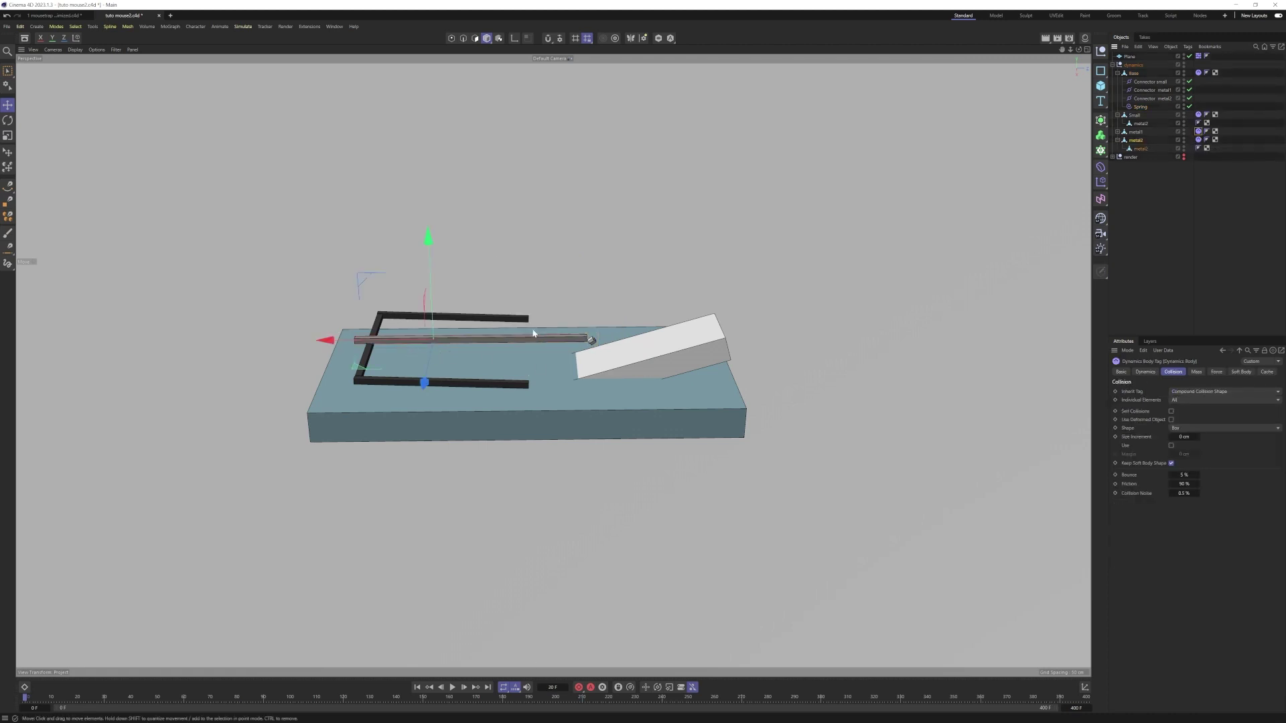
left_click(582, 339)
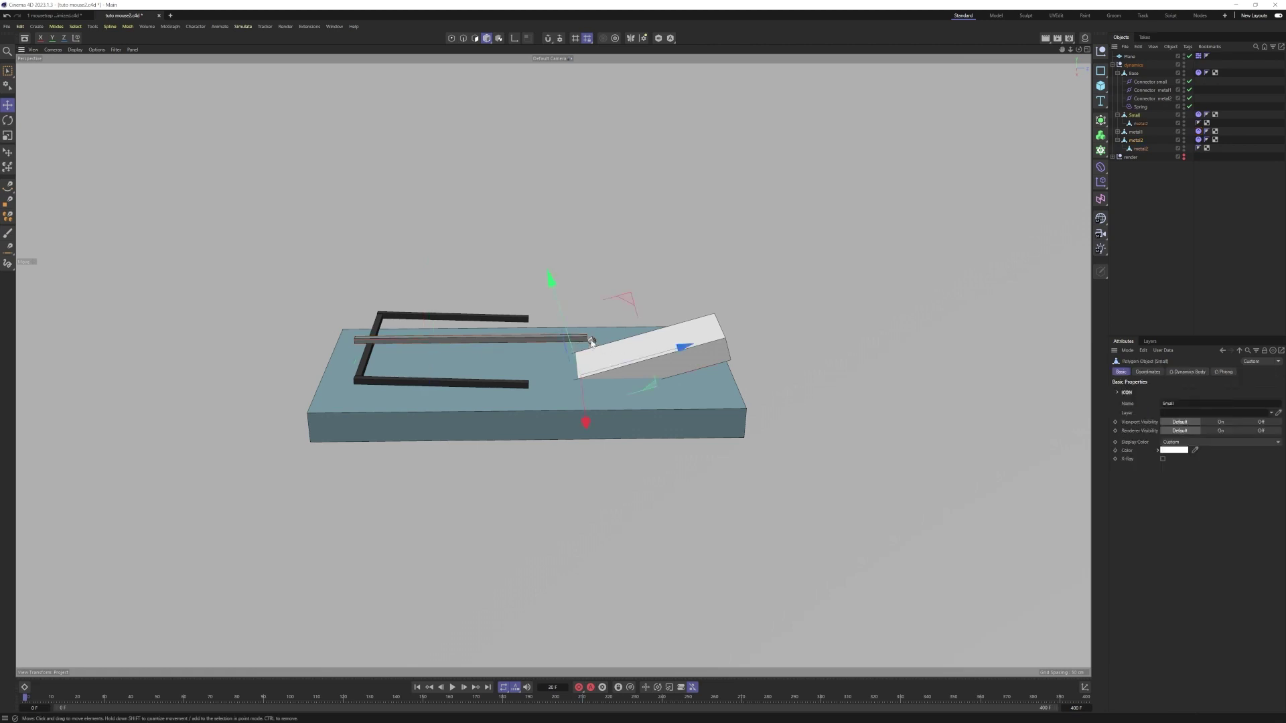
left_click(1198, 115)
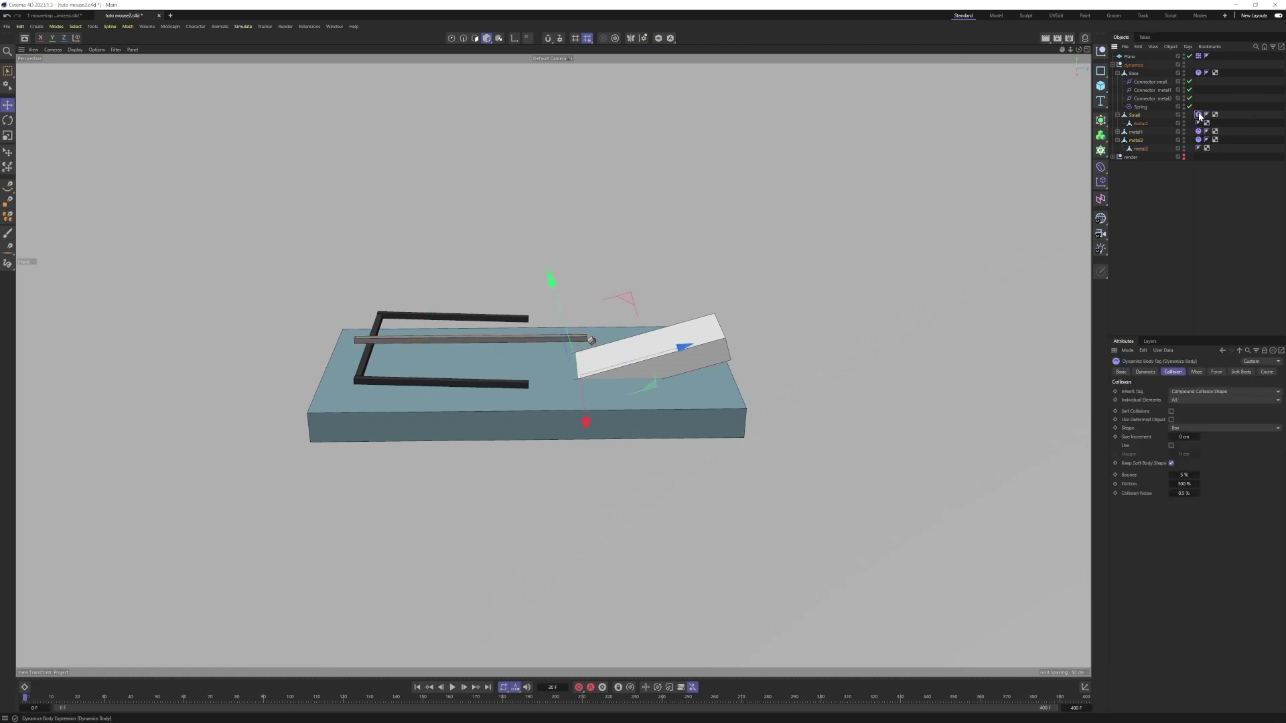
double_click(1183, 483)
type("500")
Set the friction on metal2's Dynamics Body tag to 50% and play the simulation from the first frame
left_click(1153, 132)
left_click(1136, 140)
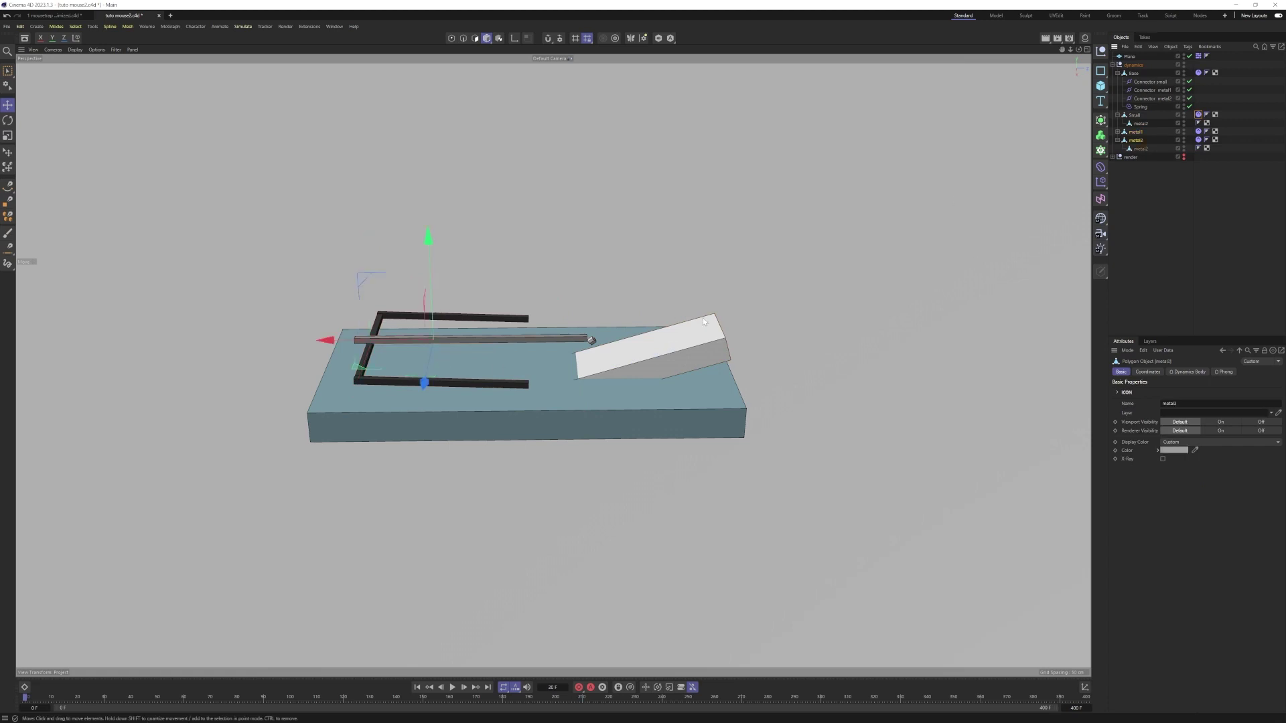
left_click(1198, 139)
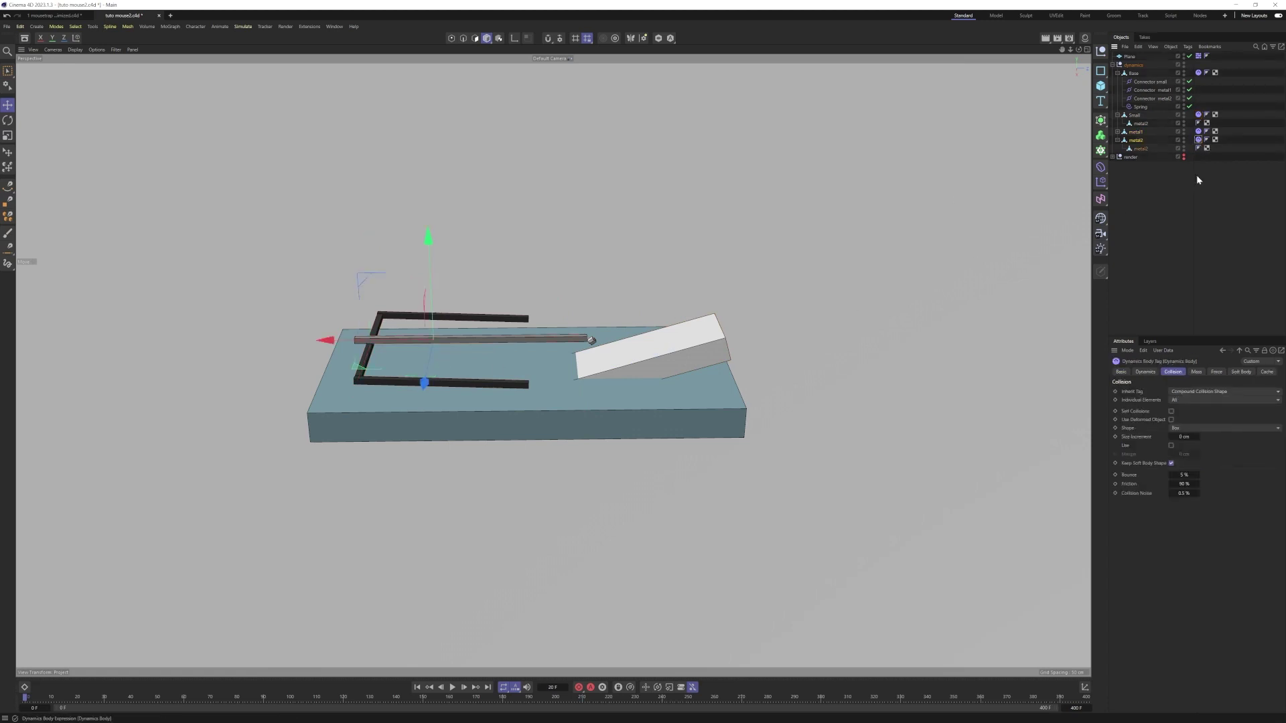
double_click(1184, 484)
type("50")
left_click(1223, 312)
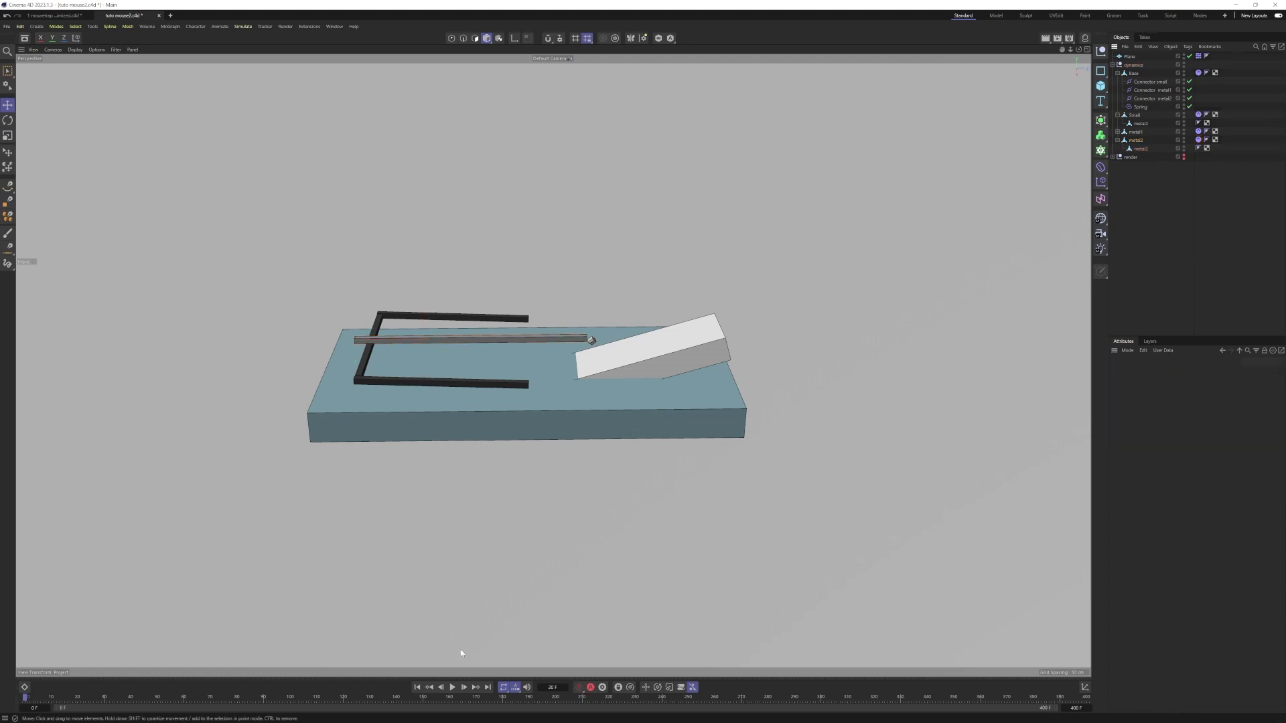
left_click(452, 688)
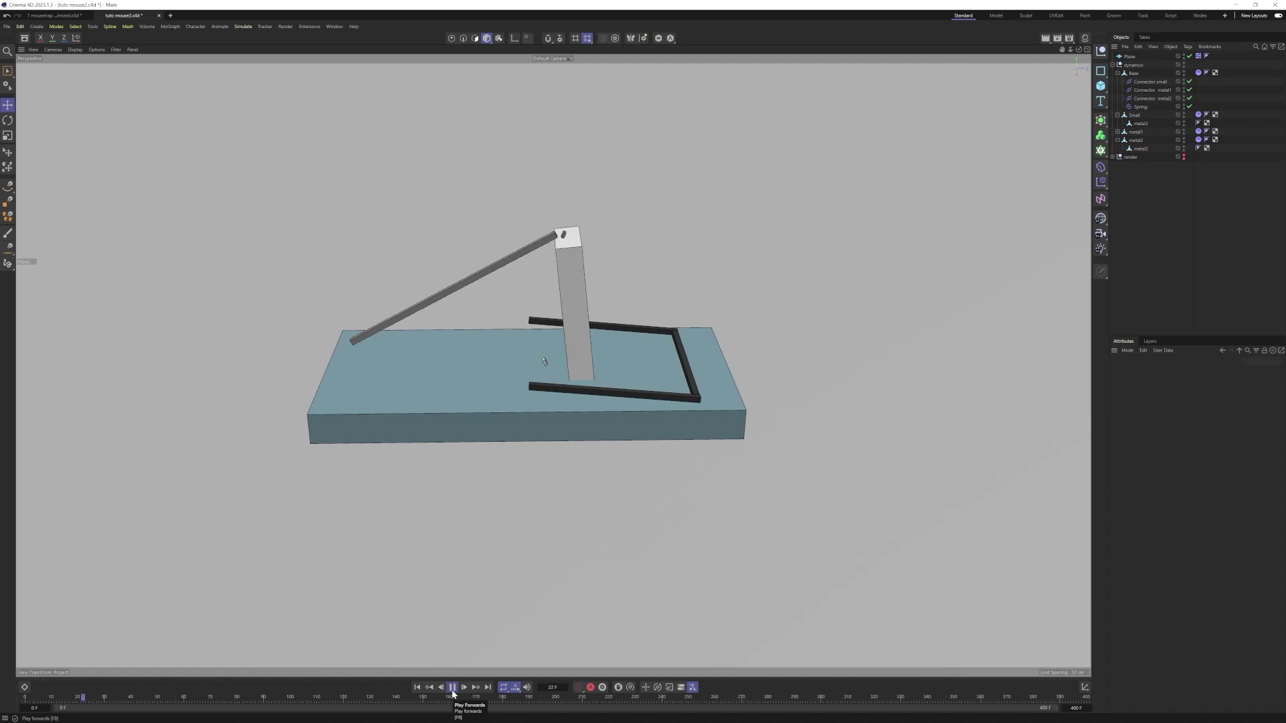
left_click(453, 688)
left_click(417, 687)
Set the project's Bullet Collision Margin to 0 cm and Scale to 10 cm, and test the simulation
key("ctrl+d")
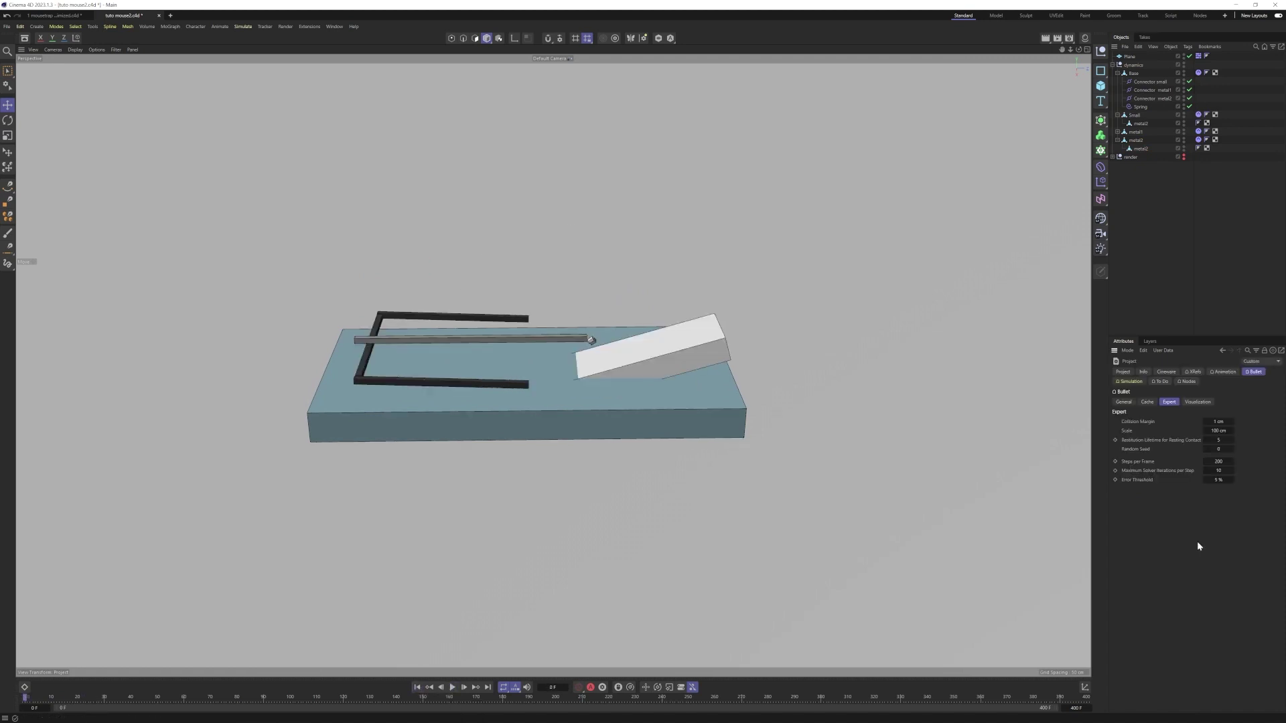
left_click(1223, 421)
left_click(1218, 431)
type("10")
key("Return")
left_click(452, 687)
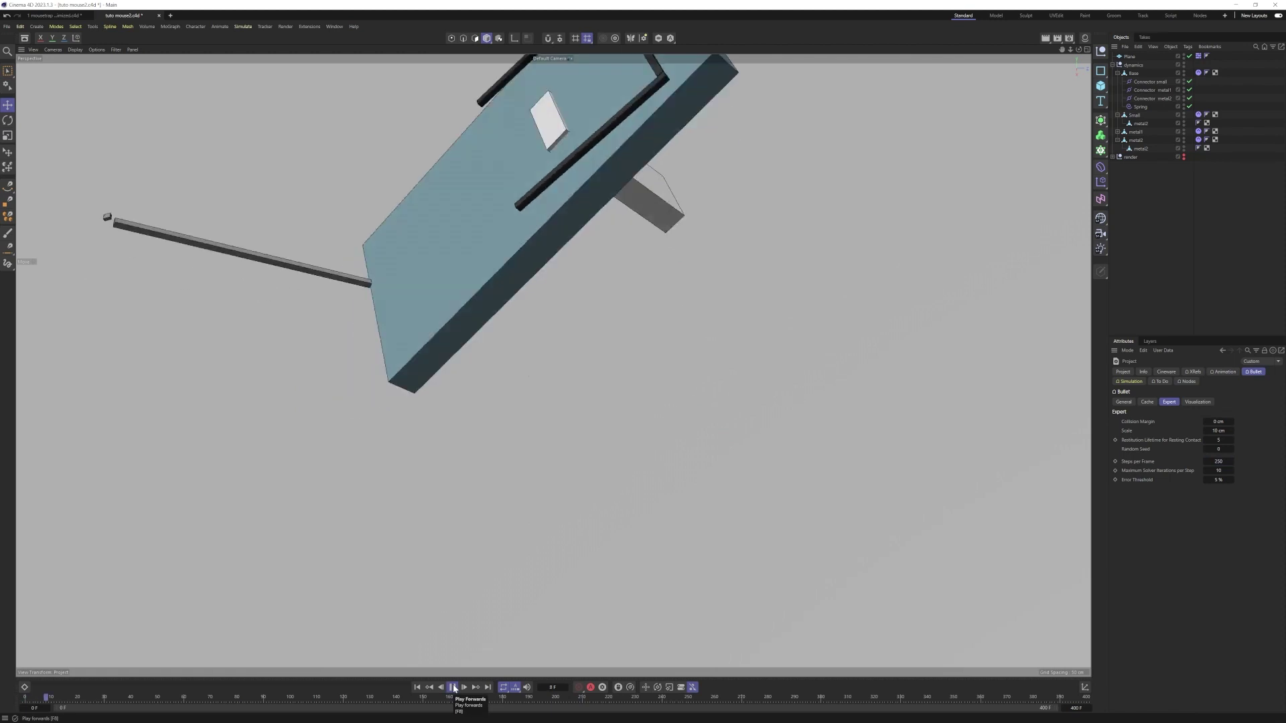
left_click(417, 687)
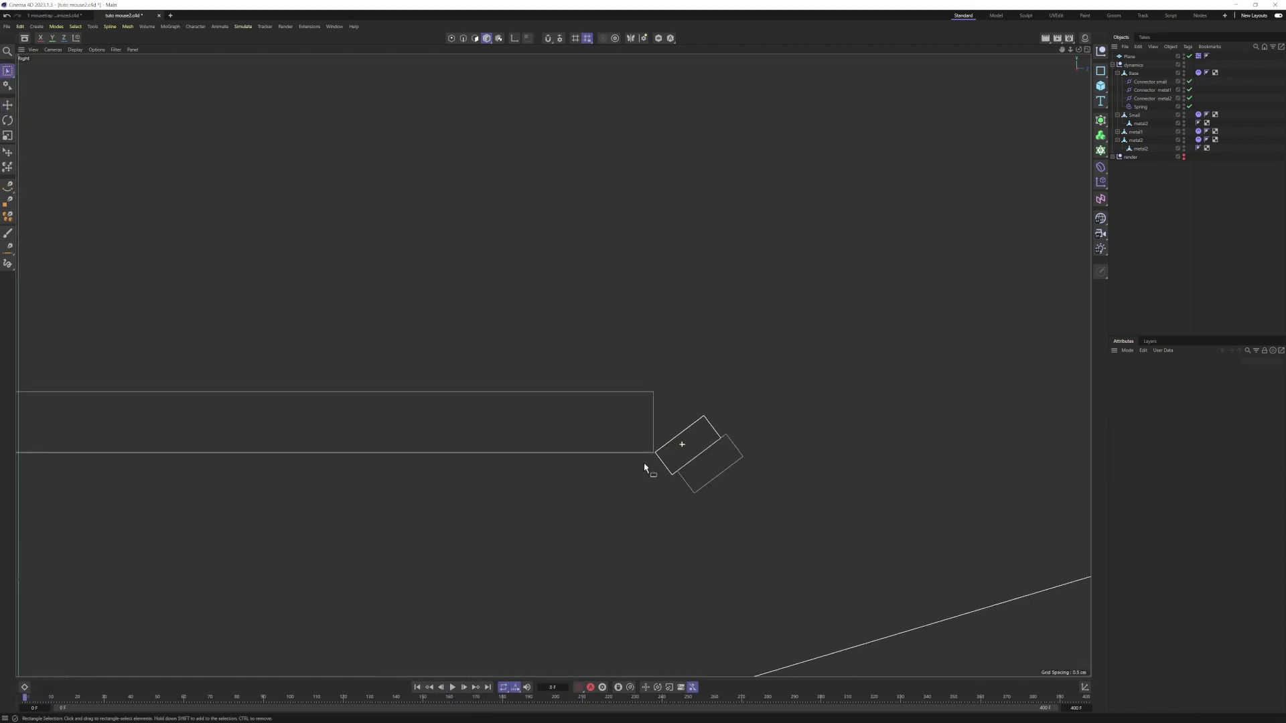
Move Small's locking block in the Right view up and away from the end of the metal2 bar
left_click(1140, 123)
left_click_drag(695, 335, 705, 342)
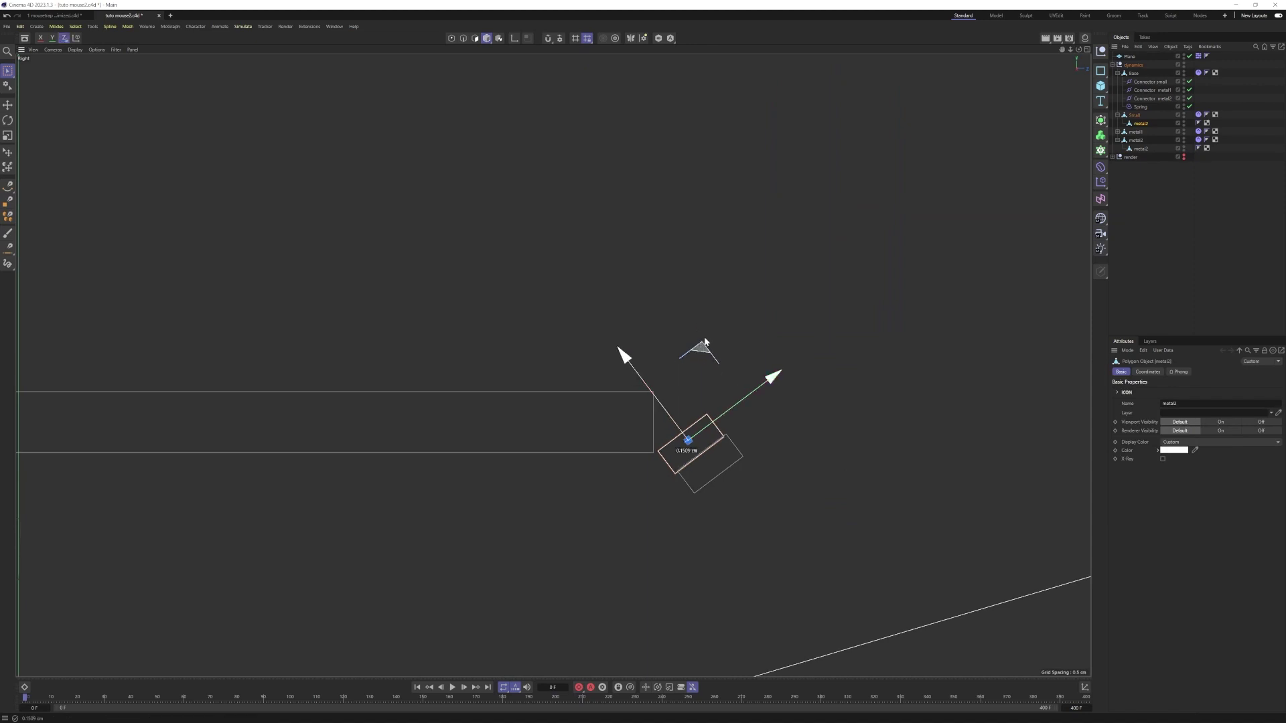
left_click_drag(451, 149, 461, 129)
Lengthen Small's locking block by moving its outer end points diagonally outward, away from the metal2 bar
left_click(451, 38)
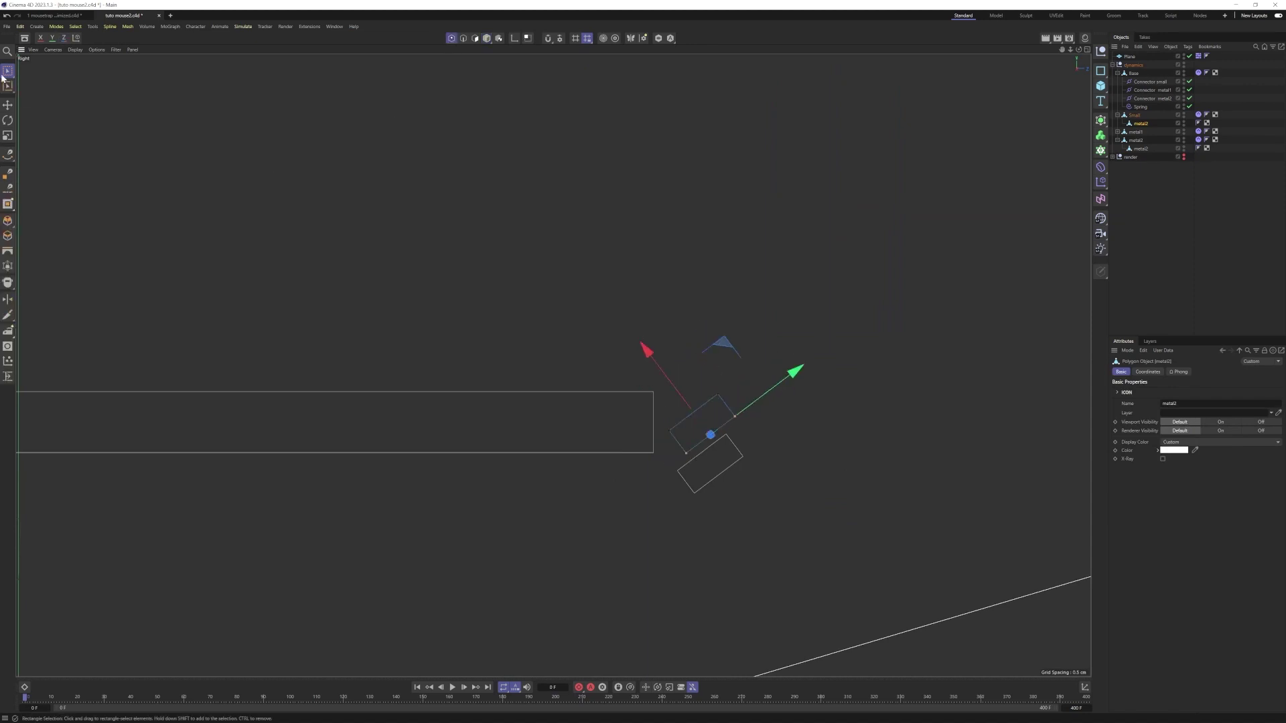
left_click(8, 71)
left_click_drag(702, 373, 755, 422)
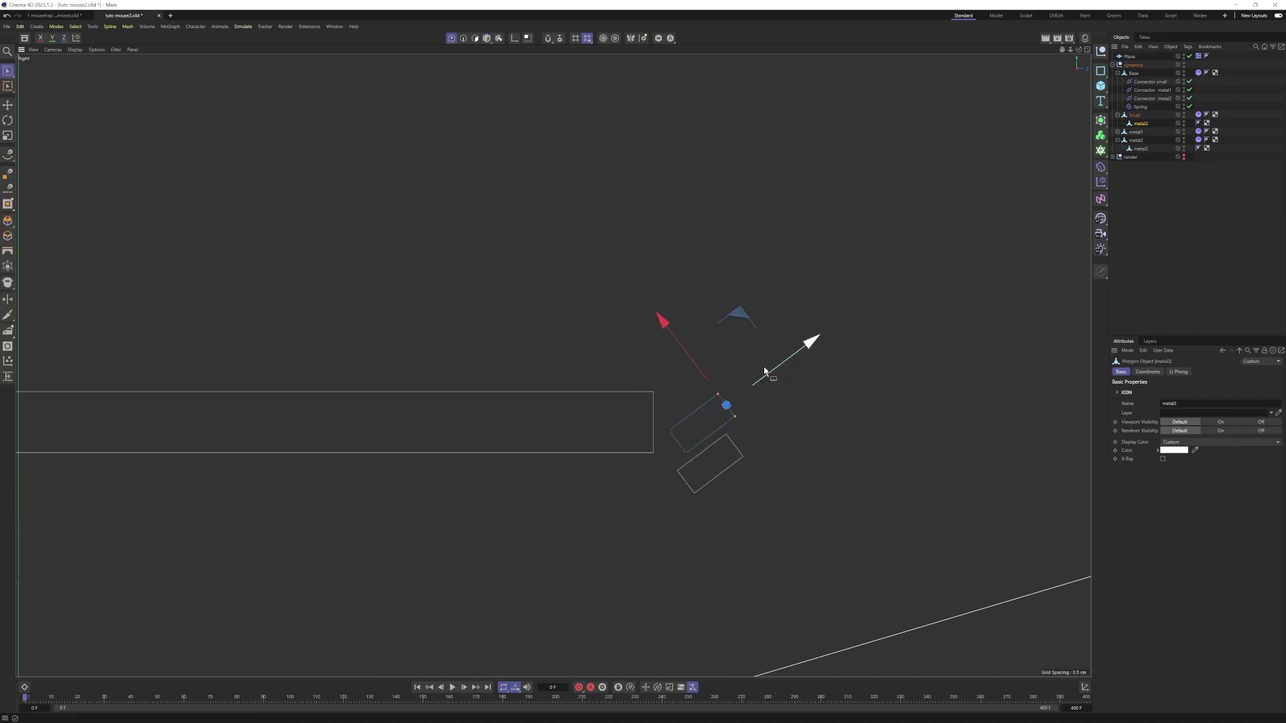
left_click_drag(803, 345, 823, 332)
Scale up all points of Small's locking block, move them back toward the bar's end, and play the simulation
left_click_drag(626, 348, 793, 468)
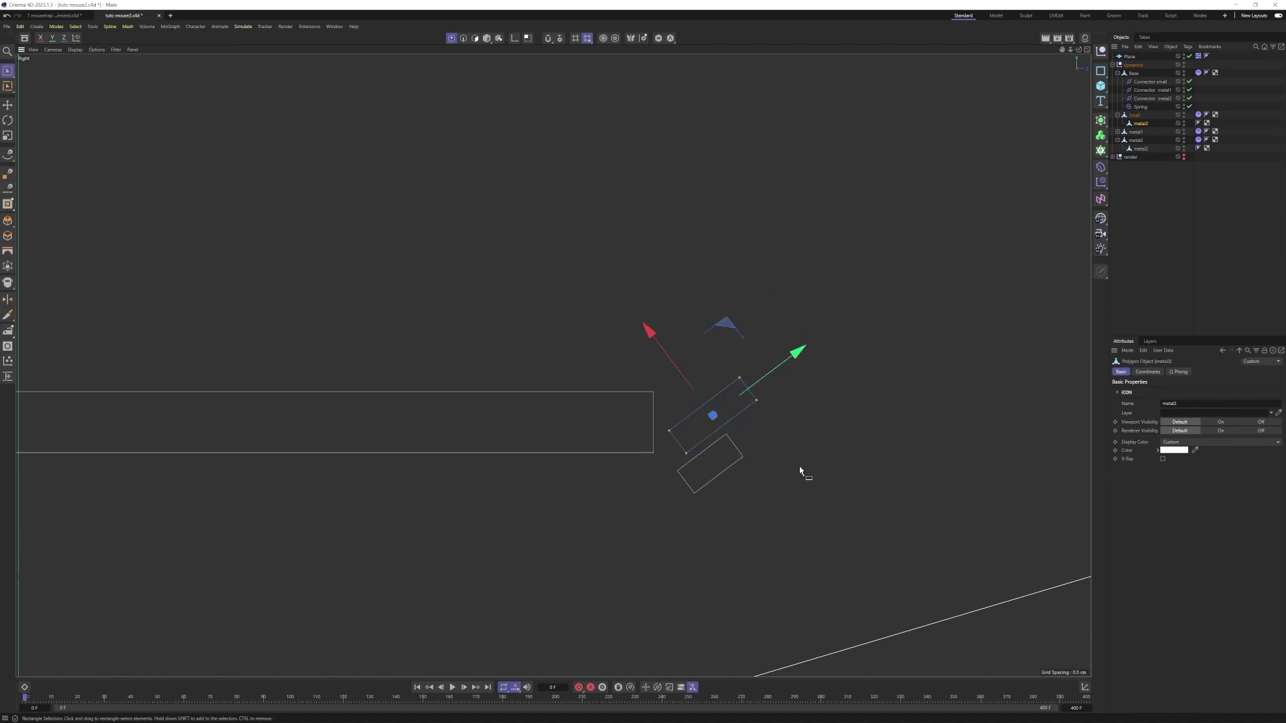
key("t")
left_click_drag(649, 329, 605, 284)
key("e")
left_click_drag(727, 325, 716, 330)
left_click(1154, 222)
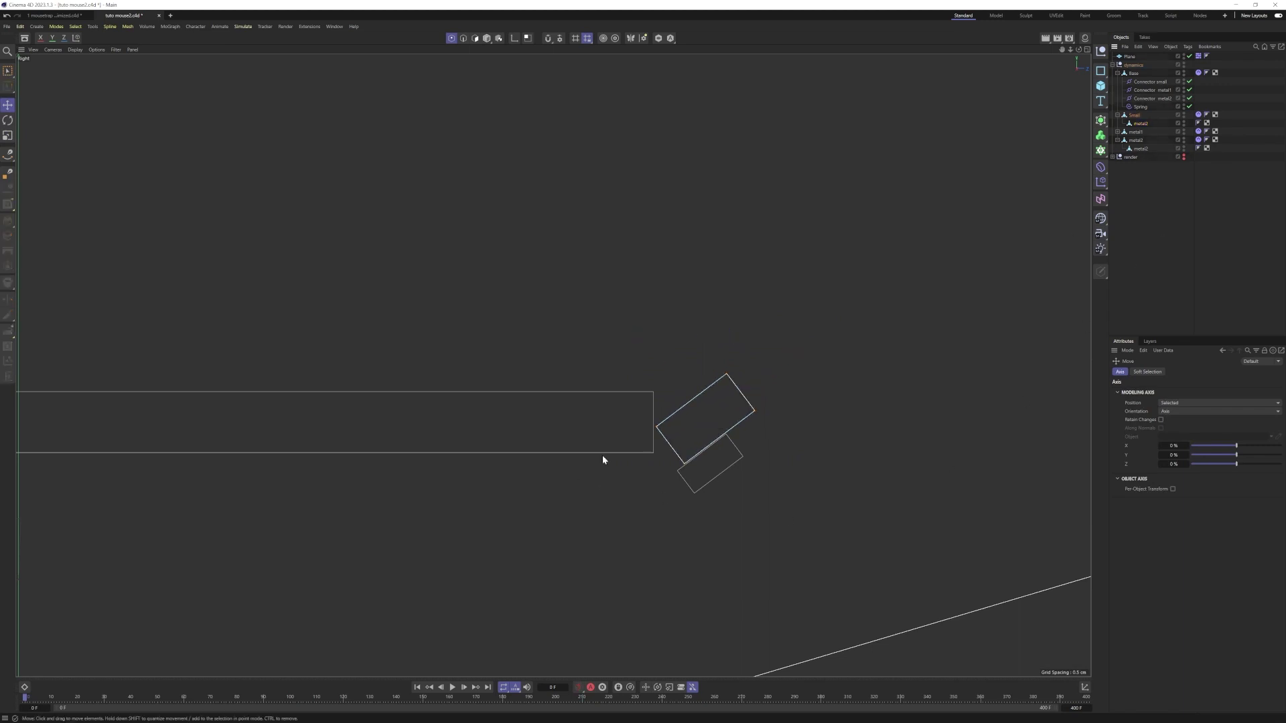
left_click(453, 688)
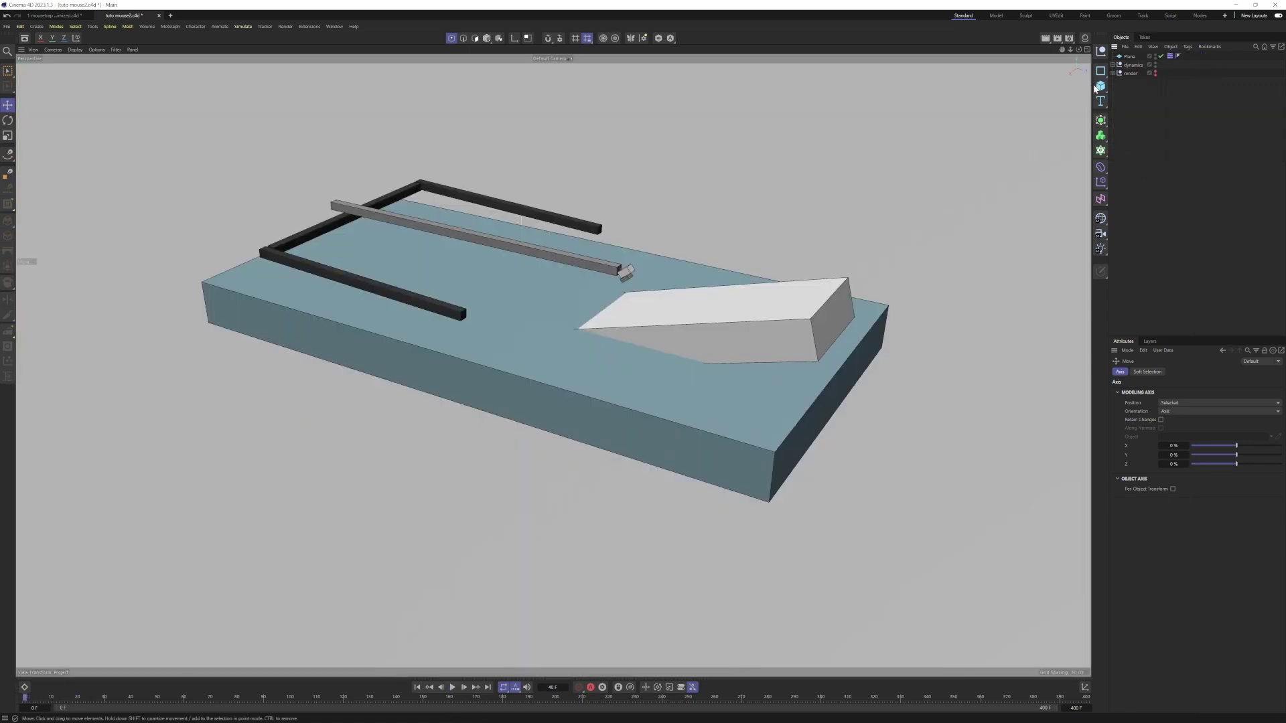
Add a Cube and raise it high above the mousetrap
left_click(1101, 86)
scroll(915, 248, "down", 5)
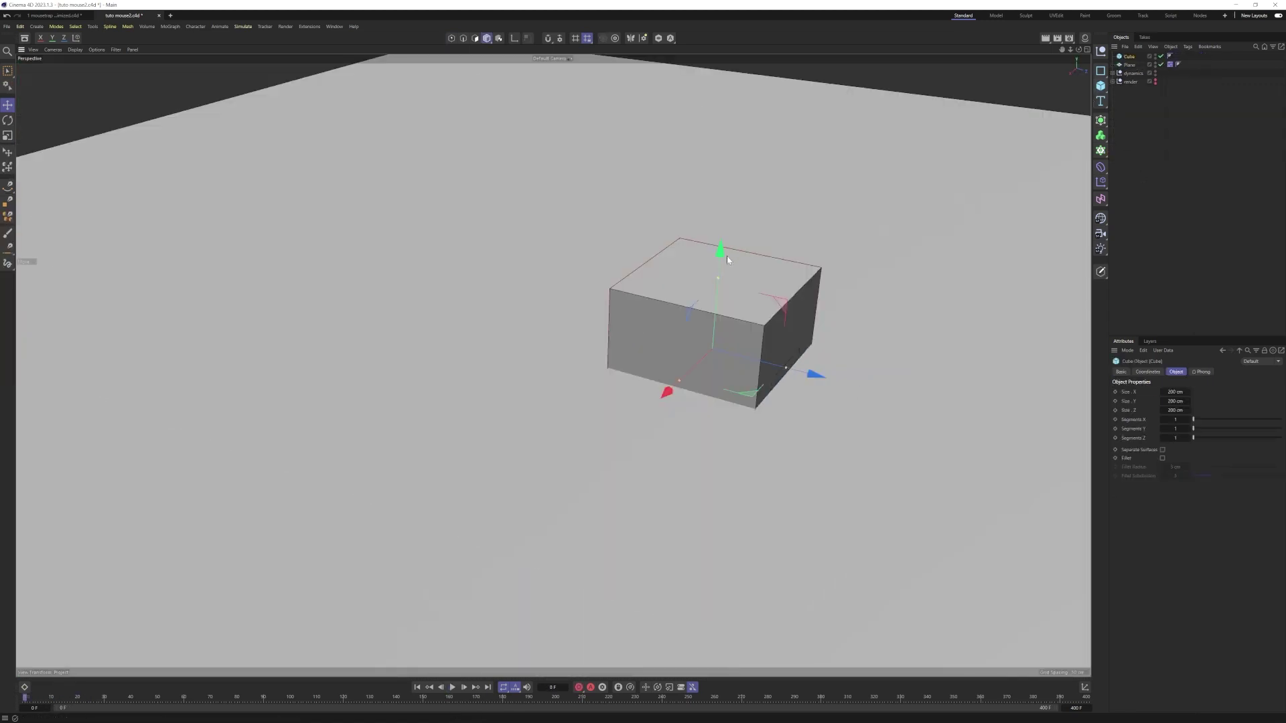
left_click_drag(717, 253, 706, 61)
Scale the Cube down to about 28 cm and position it in the Top view over the outer end of Small
middle_click(768, 150)
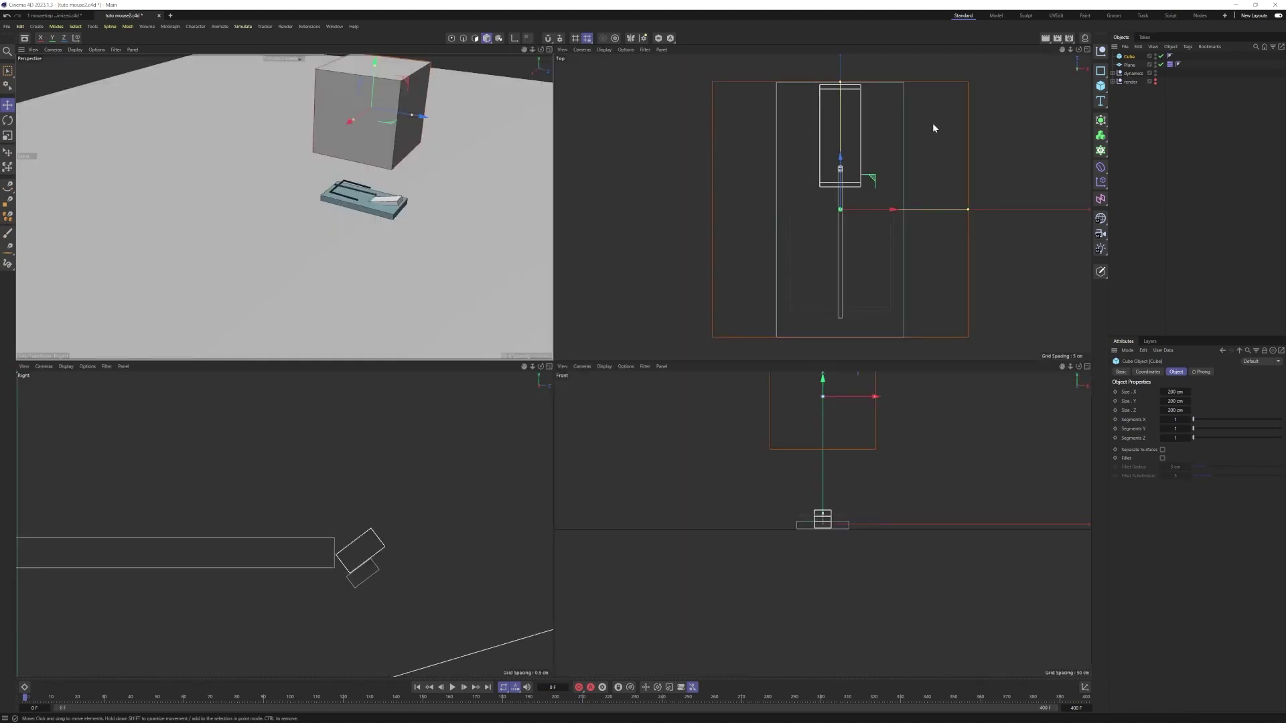
middle_click(932, 123)
key("t")
left_click_drag(760, 376, 673, 406)
key("e")
left_click_drag(590, 315, 659, 142)
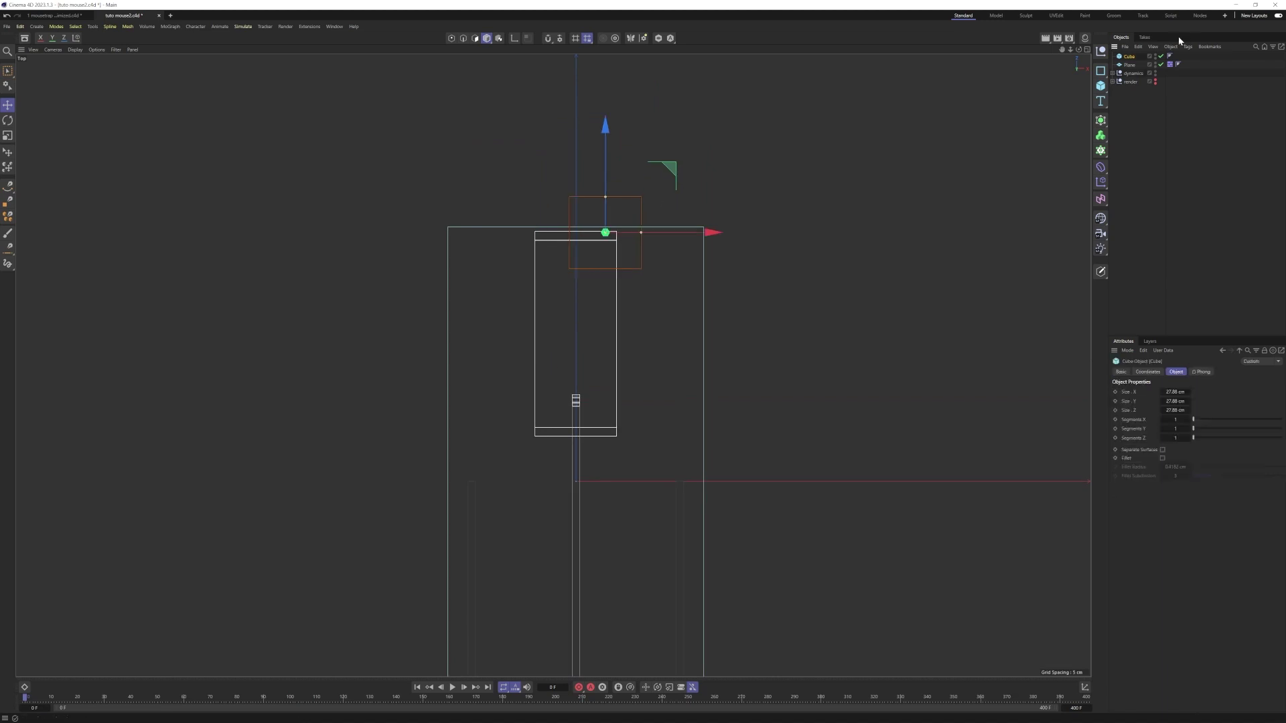
Add a Bullet rigid body tag to the Cube and play the simulation in the Perspective view
left_click(1187, 46)
mouse_move(1205, 73)
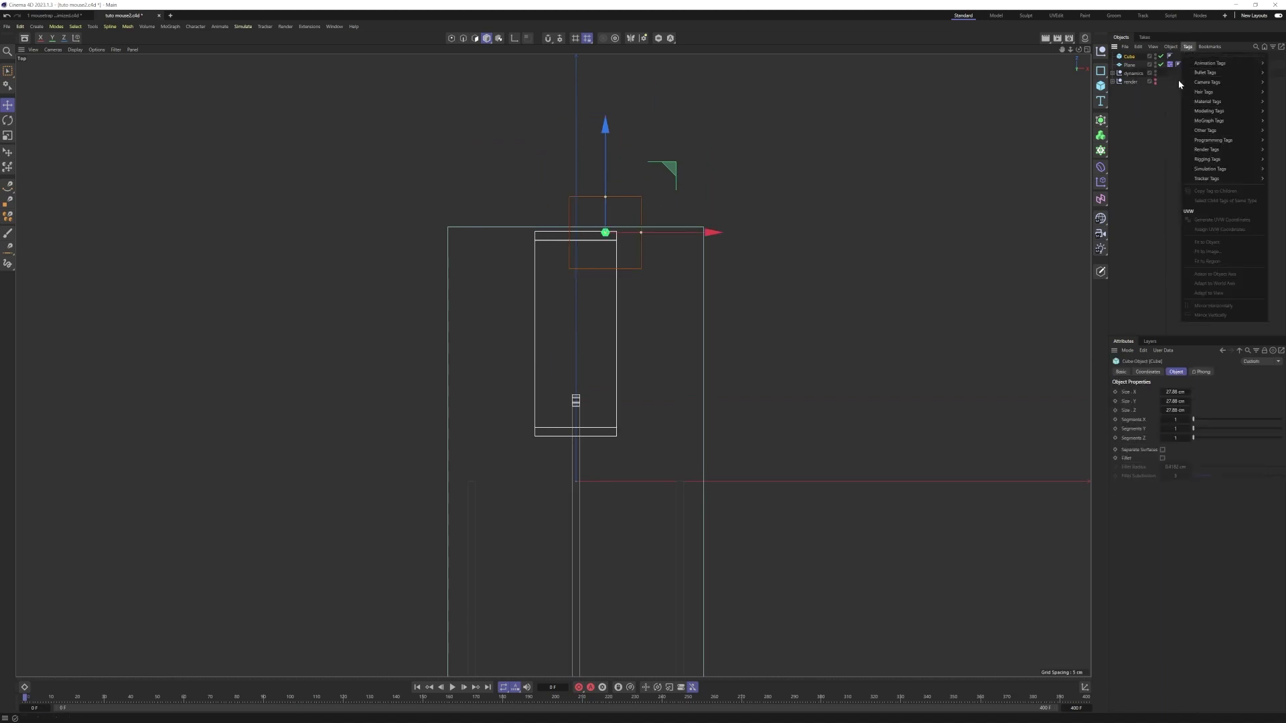
left_click(1158, 78)
key("F1")
left_click(1188, 221)
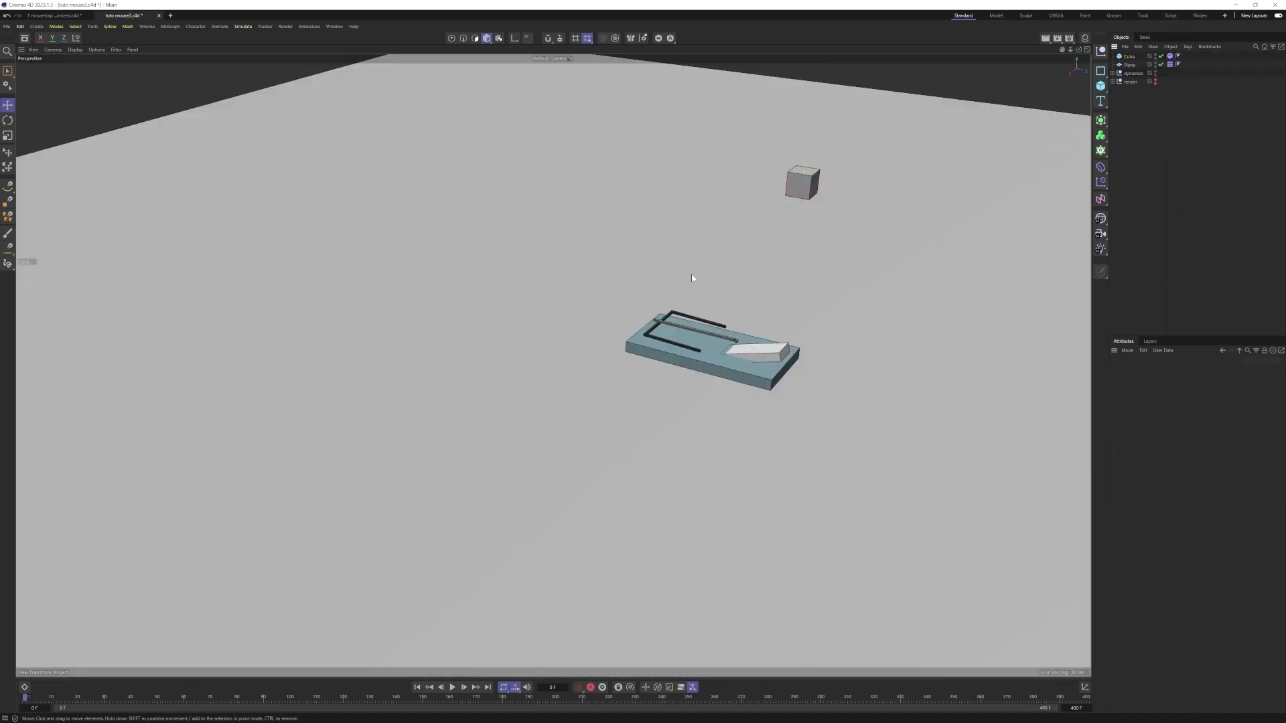
left_click(452, 688)
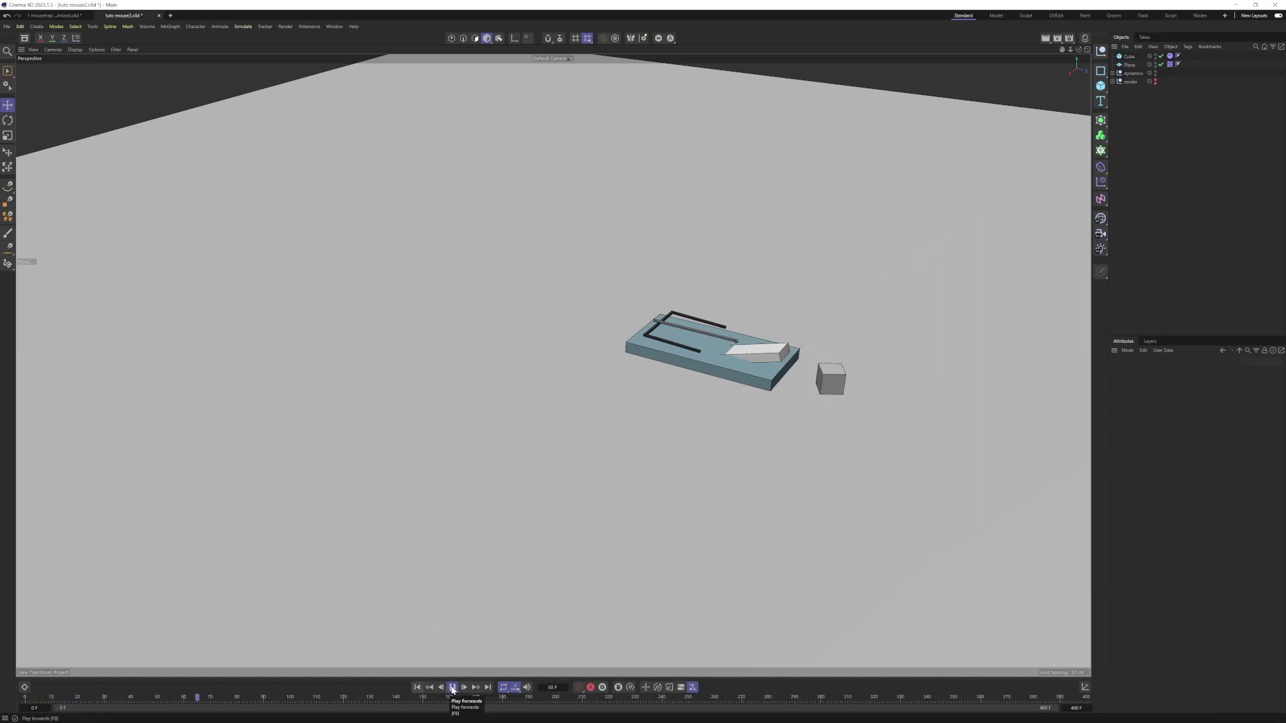
left_click(452, 687)
Rotate the locking blocks at the bar's end to a flatter tilt in the Right view, and replay the simulation from the start
key("F3")
left_click(641, 431)
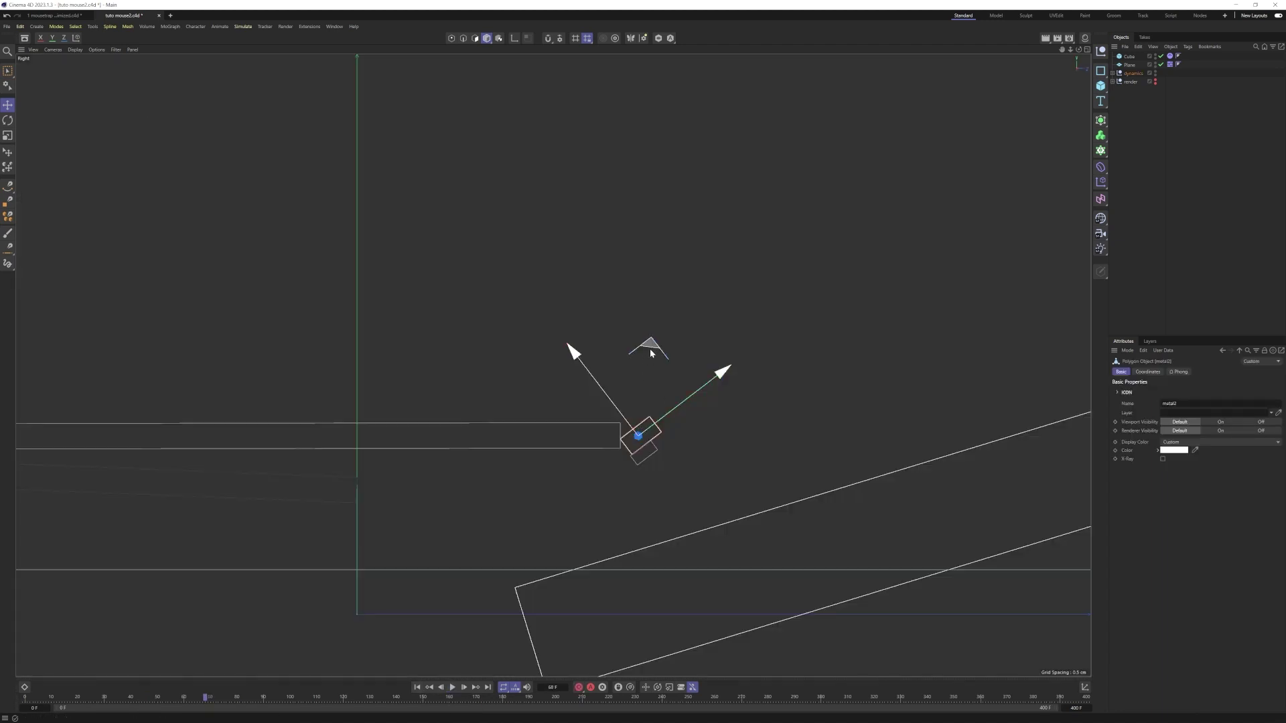
key("w")
key("r")
left_click_drag(695, 414, 700, 430)
left_click(418, 688)
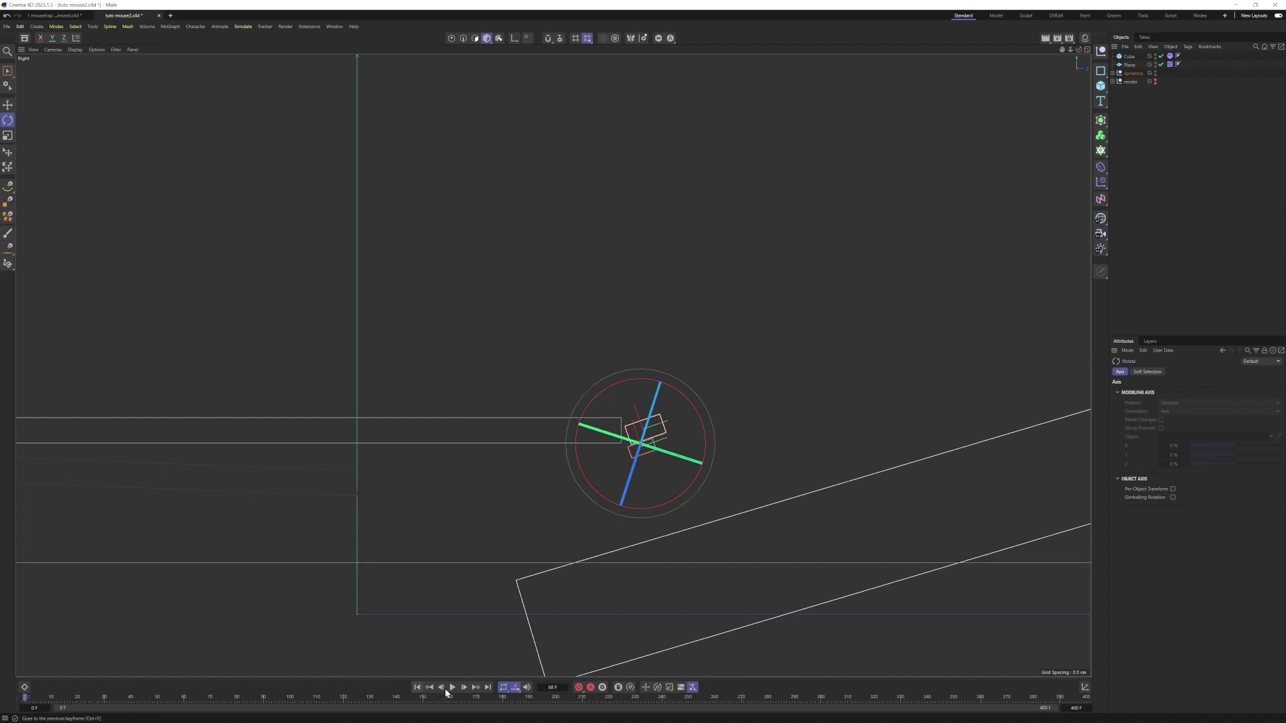
key("F1")
left_click(452, 687)
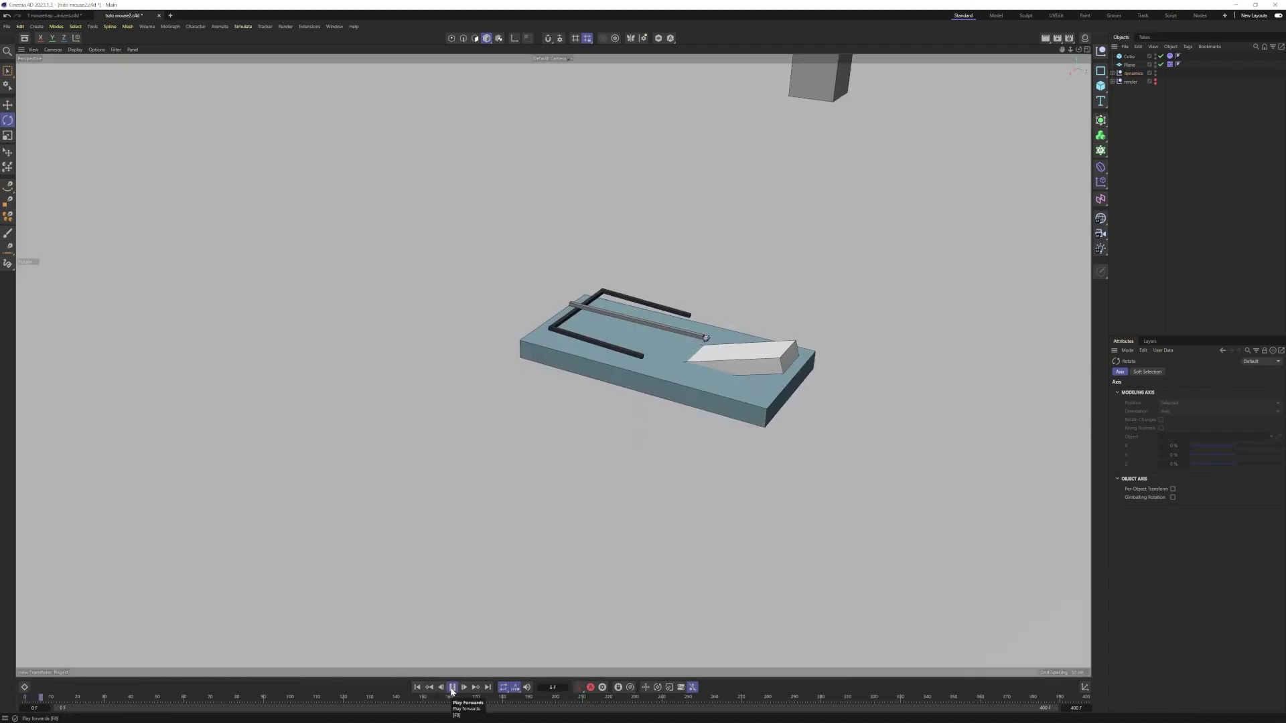
left_click(452, 688)
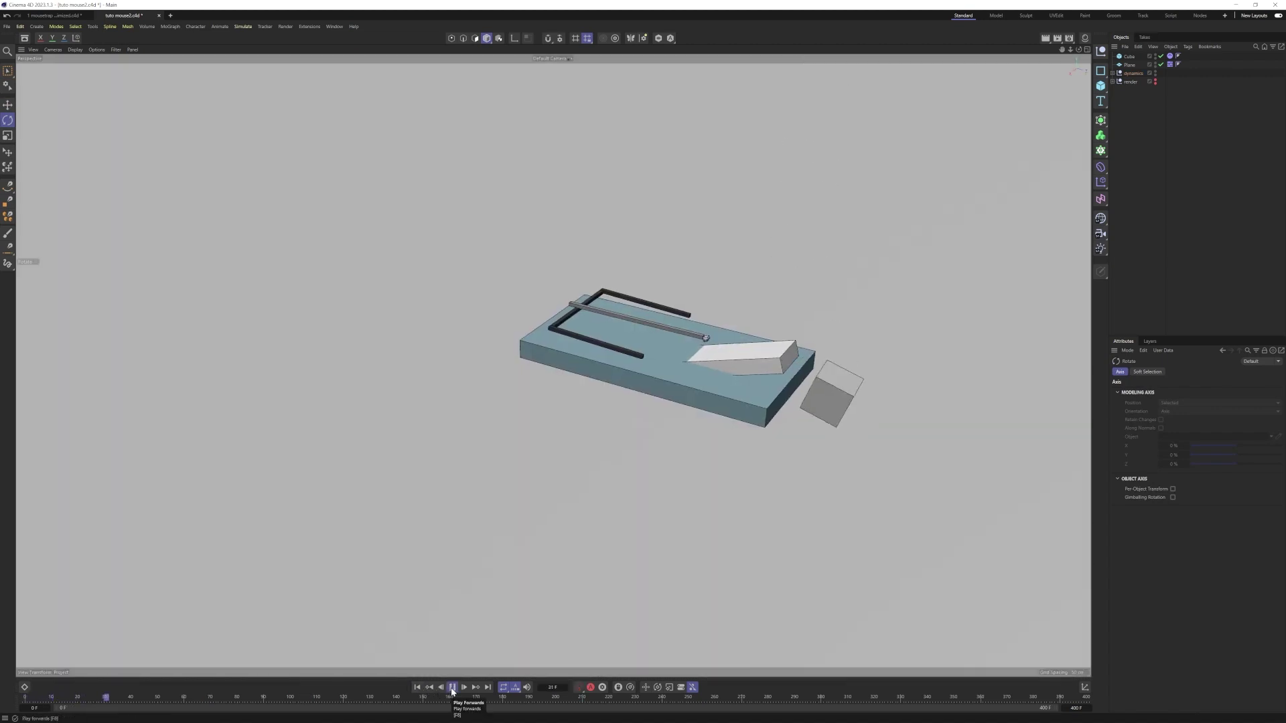
Slide metal2's child block back along its length so only its outer corner stays under Small's locking block, and hide the render group
key("F3")
key("e")
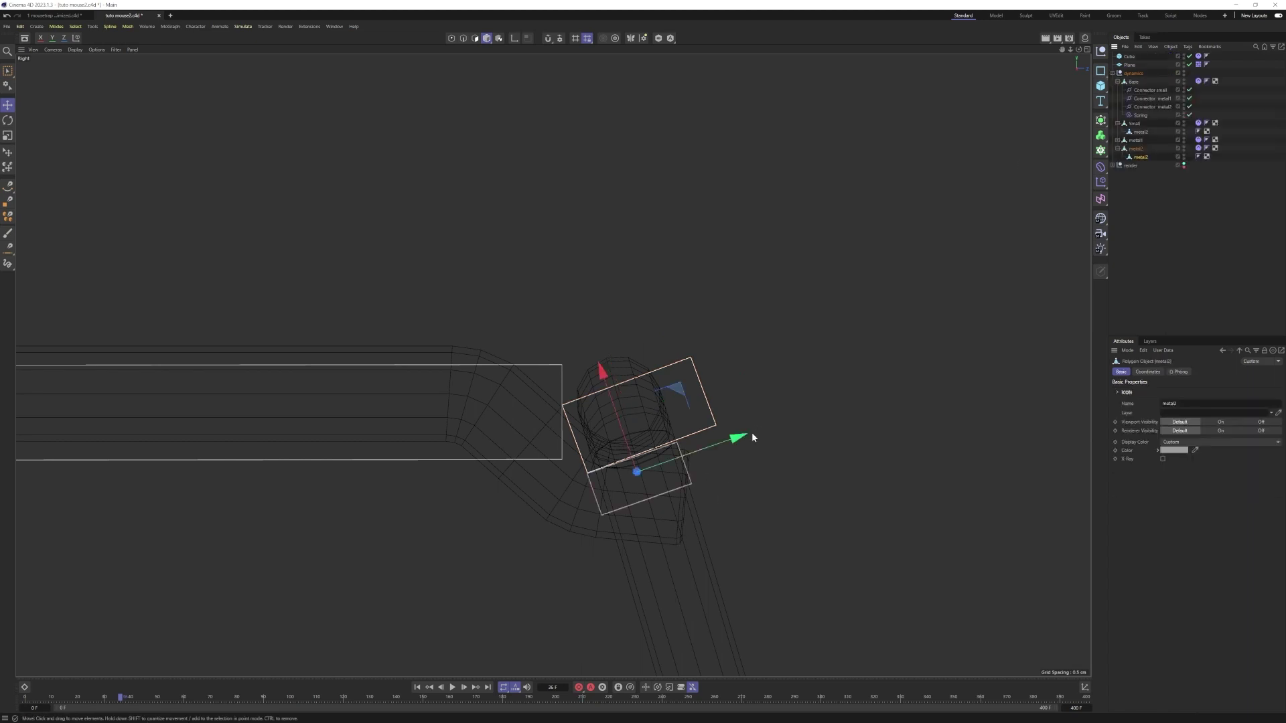
left_click_drag(724, 445, 580, 472)
scroll(602, 476, "up", 5)
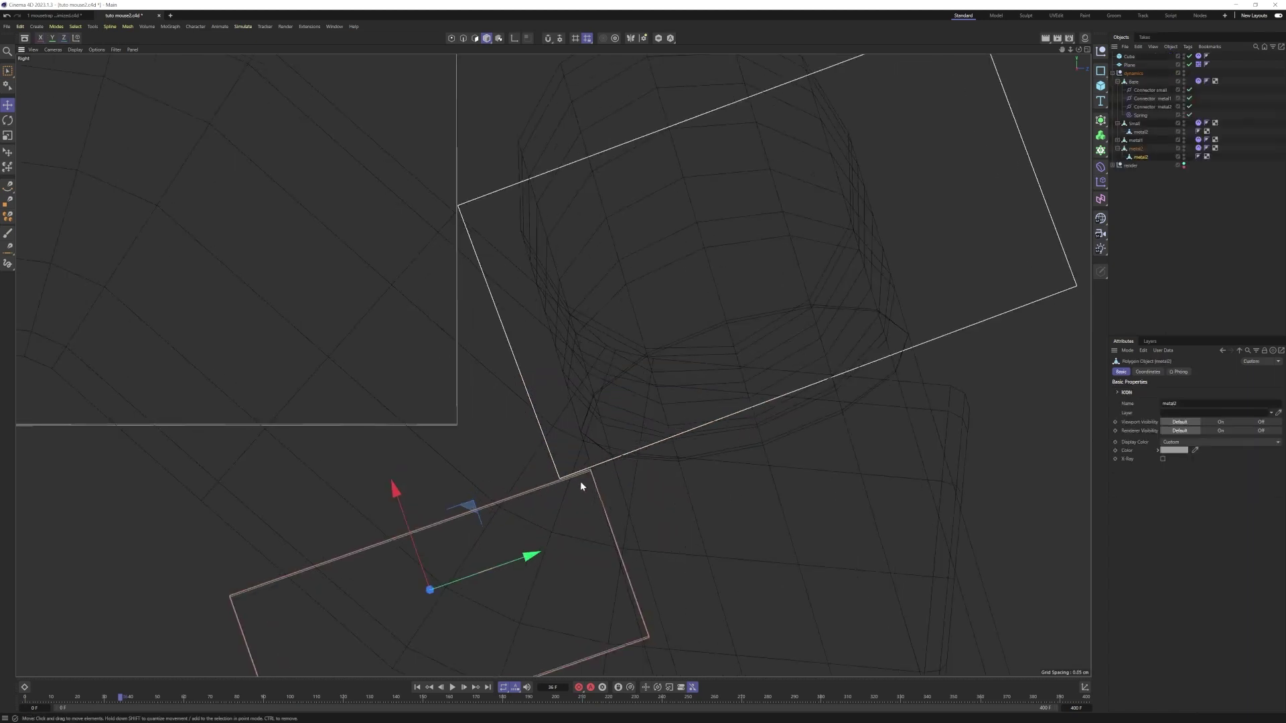
key("F1")
left_click(1194, 161)
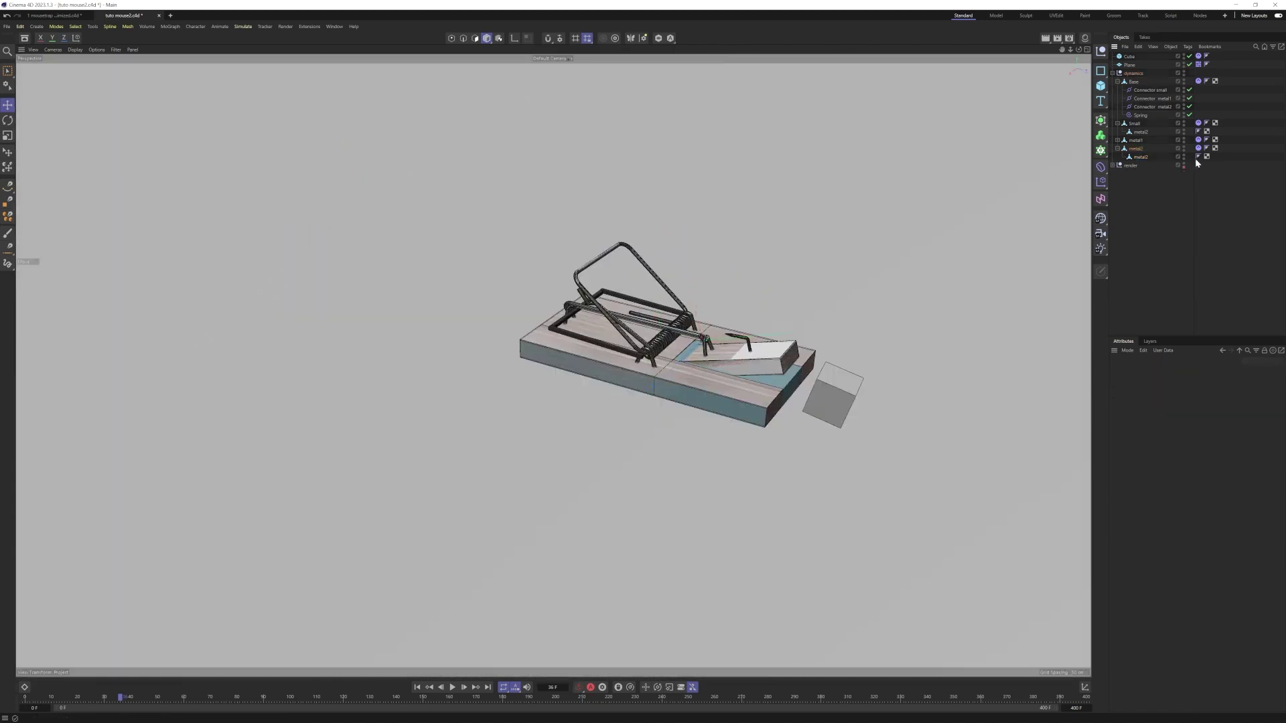
left_click(1183, 166)
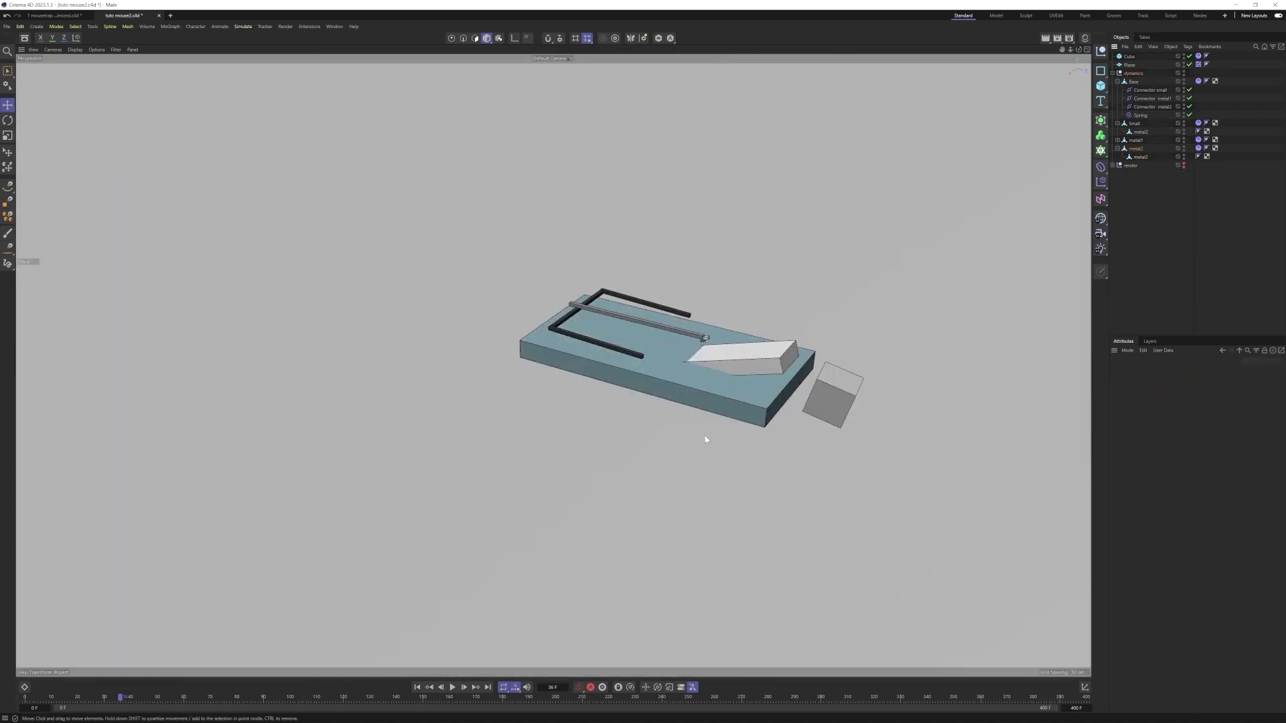
Slide metal2's child block about 0.8 cm outward under Small's locking block, and play the simulation
key("F5")
key("F1")
key("F3")
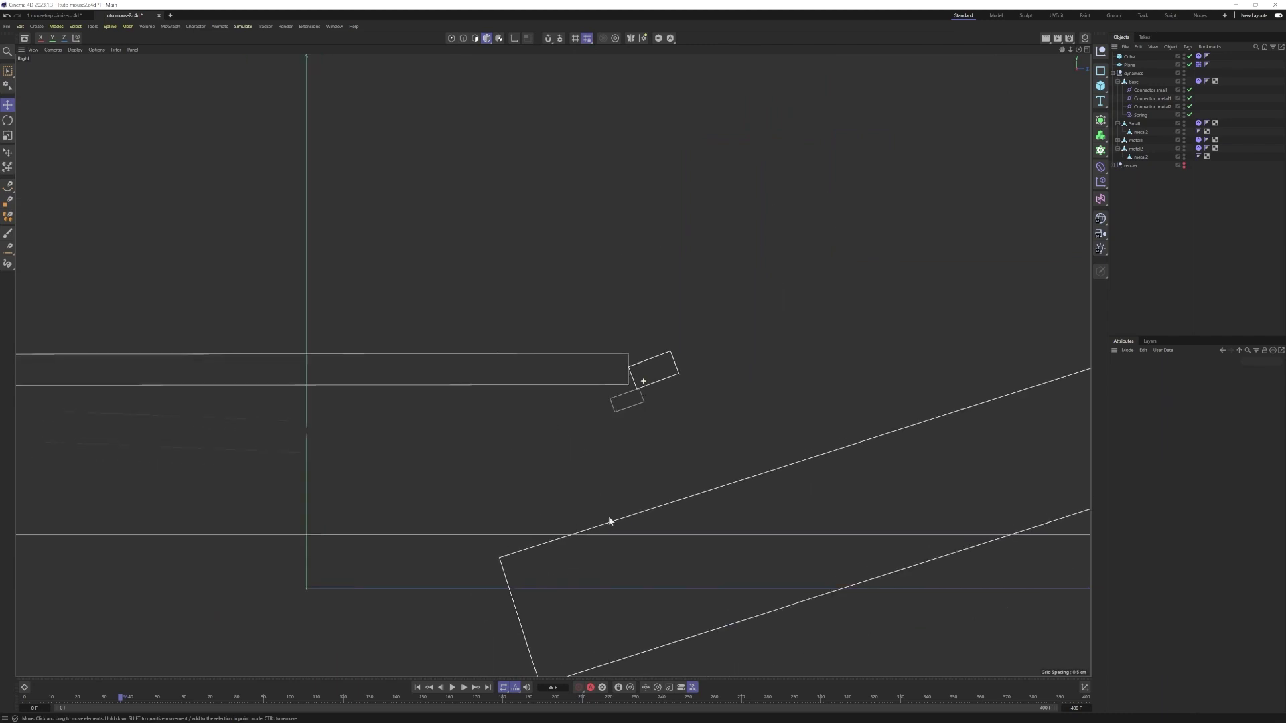
right_click_drag(724, 352, 661, 368, "alt")
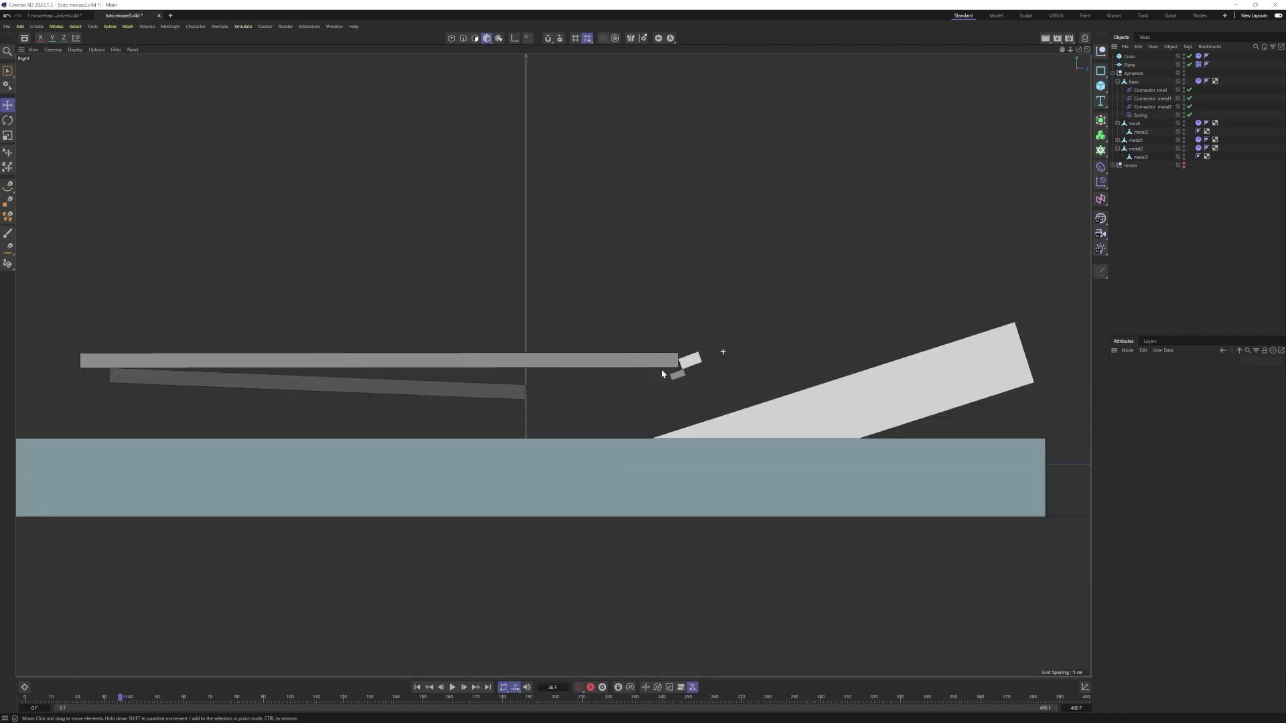
left_click_drag(612, 296, 632, 289)
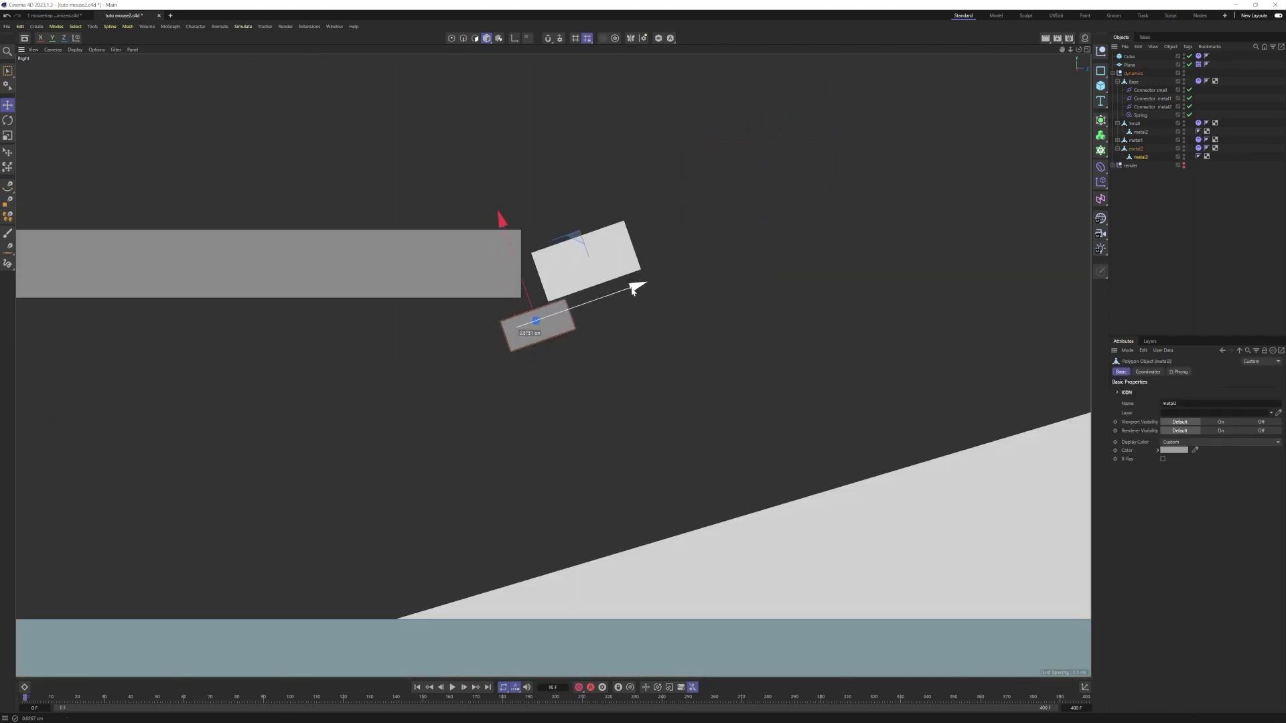
middle_click(428, 381)
middle_click(359, 238)
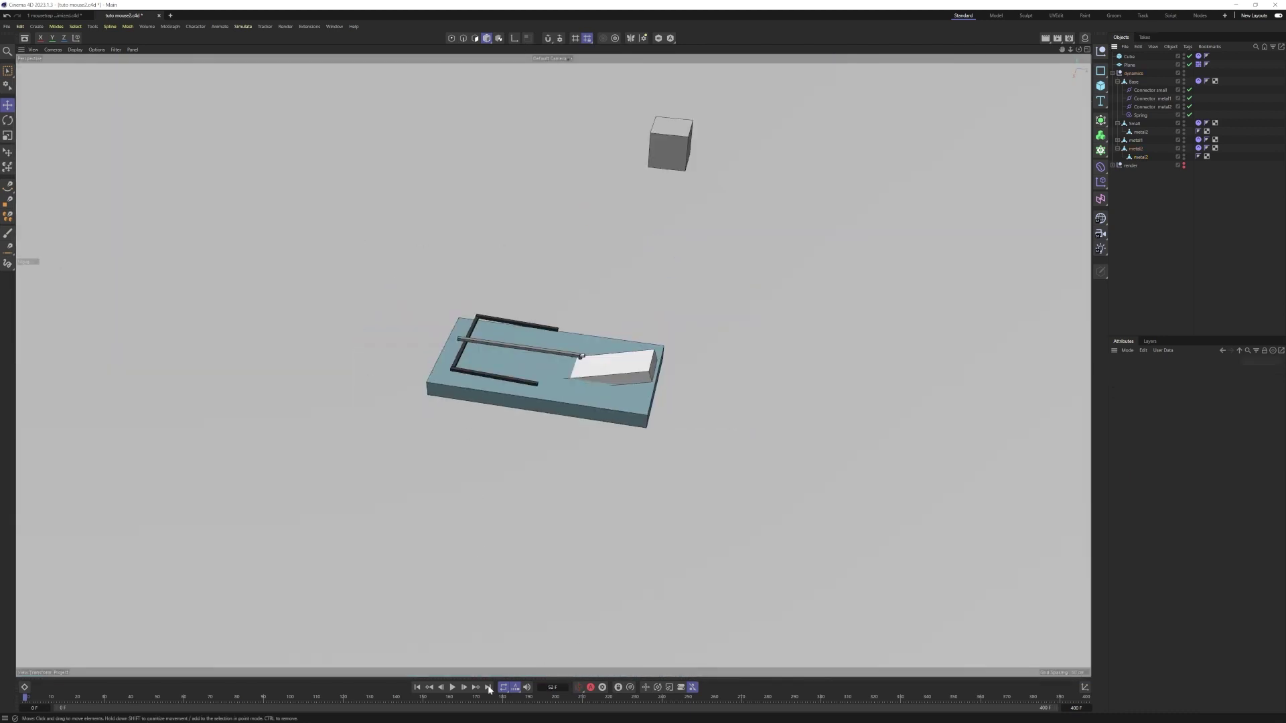
left_click(452, 688)
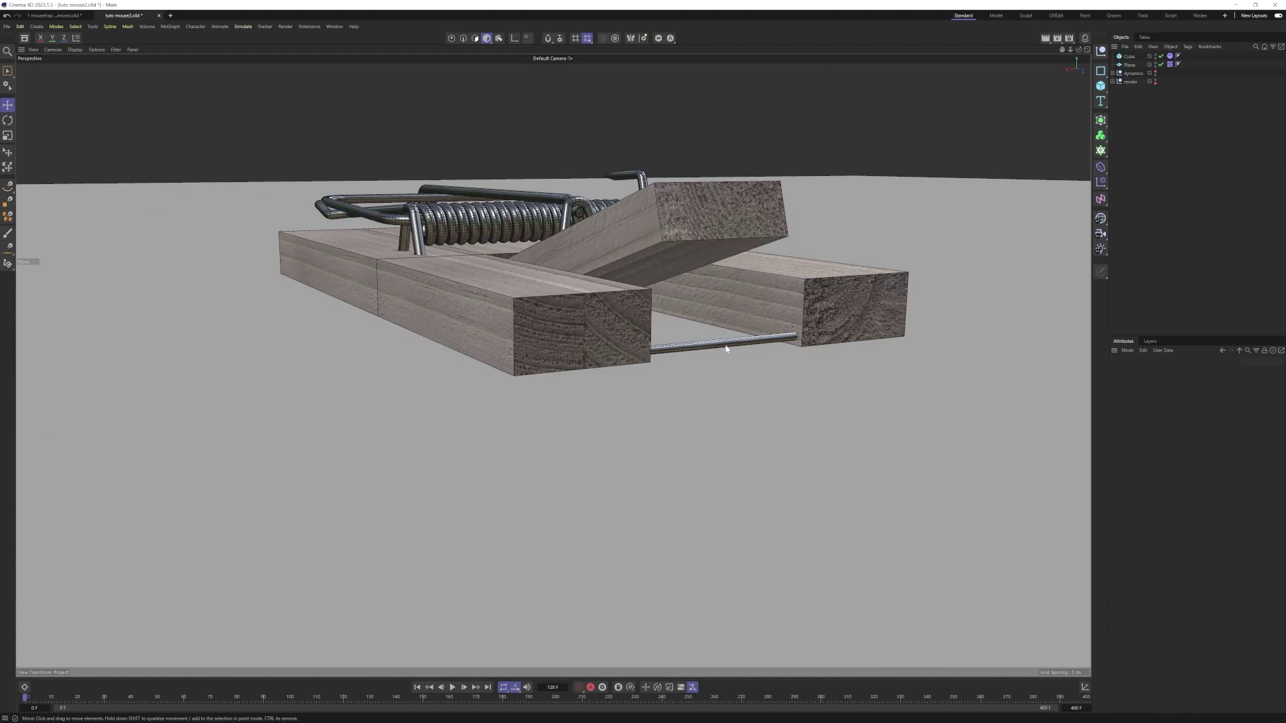
Hide the render group and enable Angular Limit on the hinge connector for Small
left_click_drag(622, 345, 660, 355, "alt")
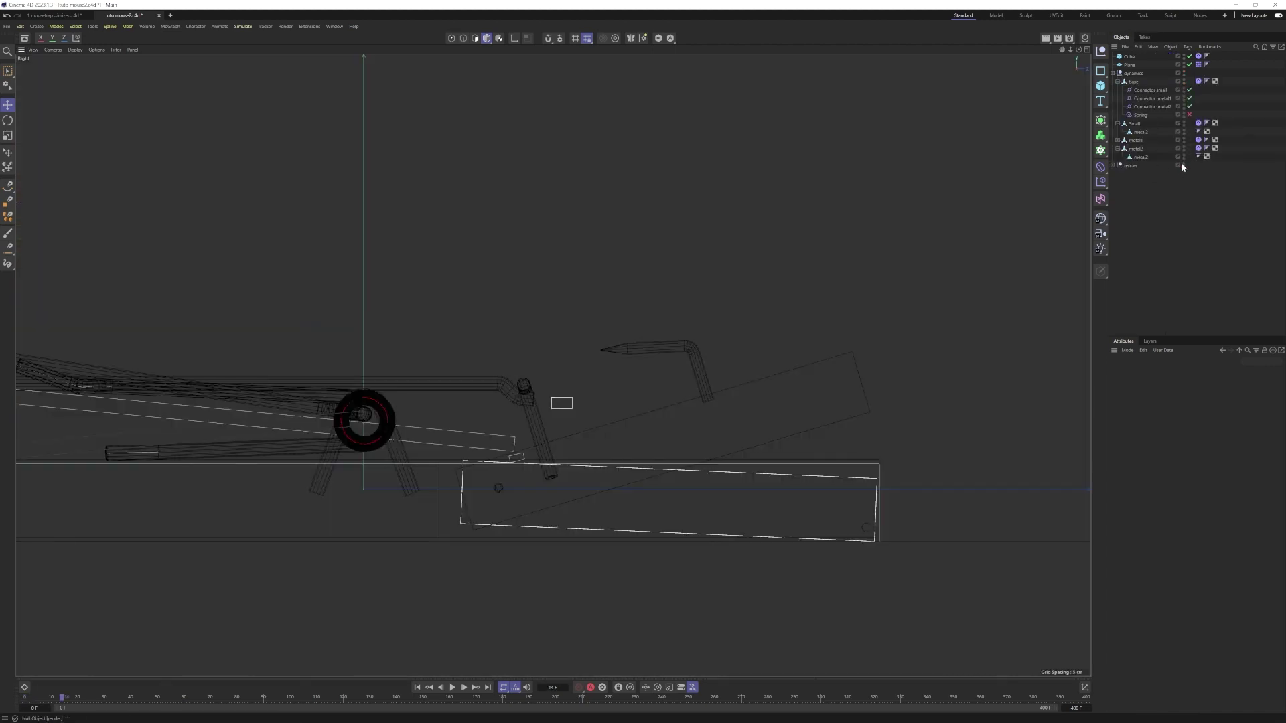
left_click(1183, 166)
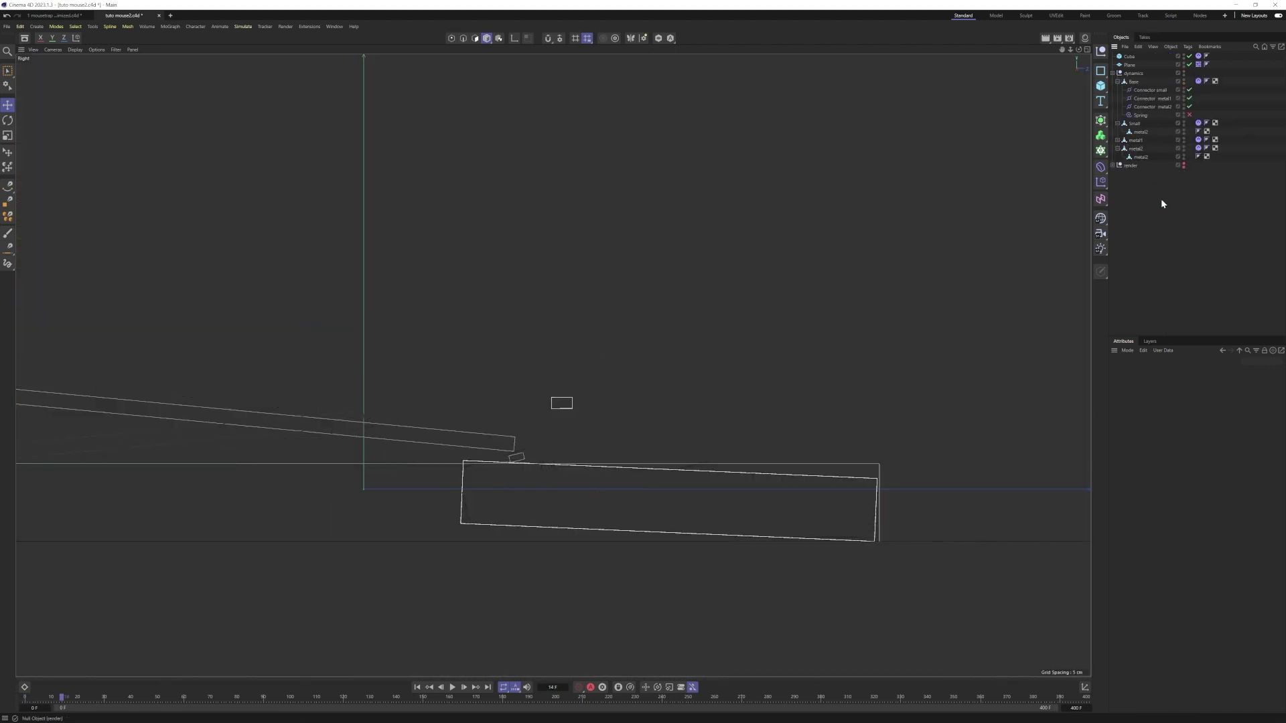
left_click(1152, 108)
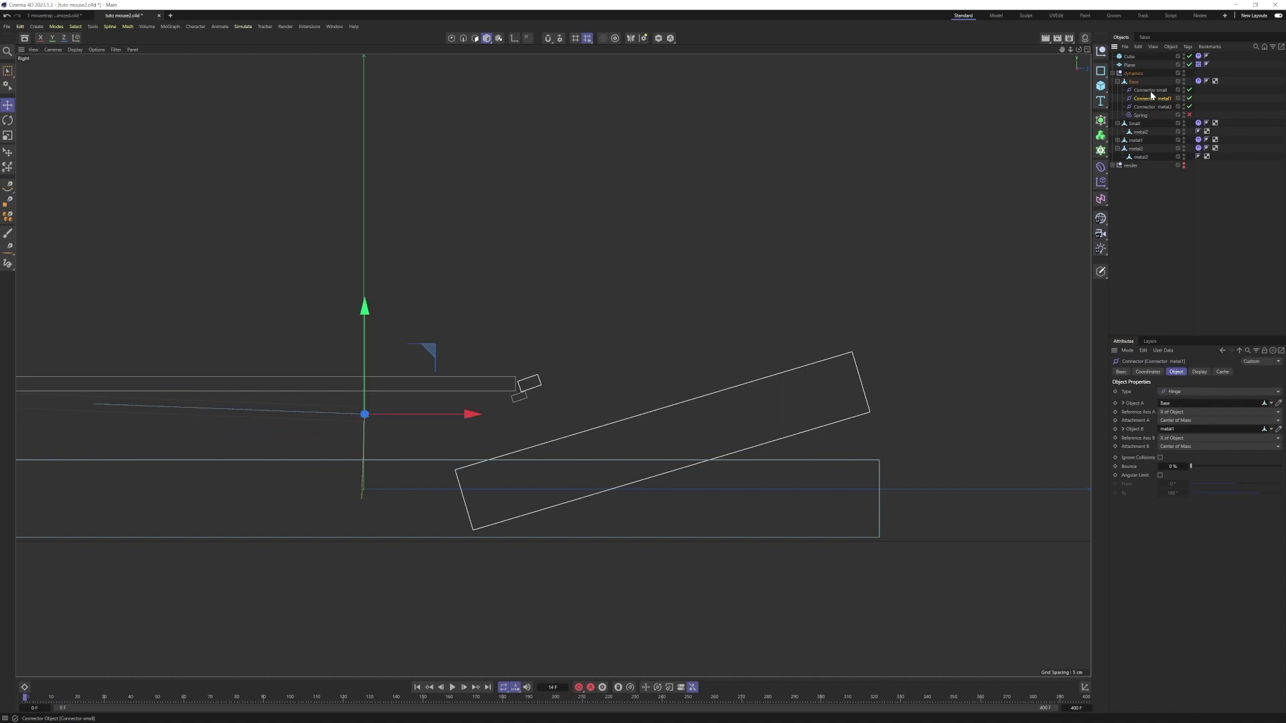
left_click(1150, 90)
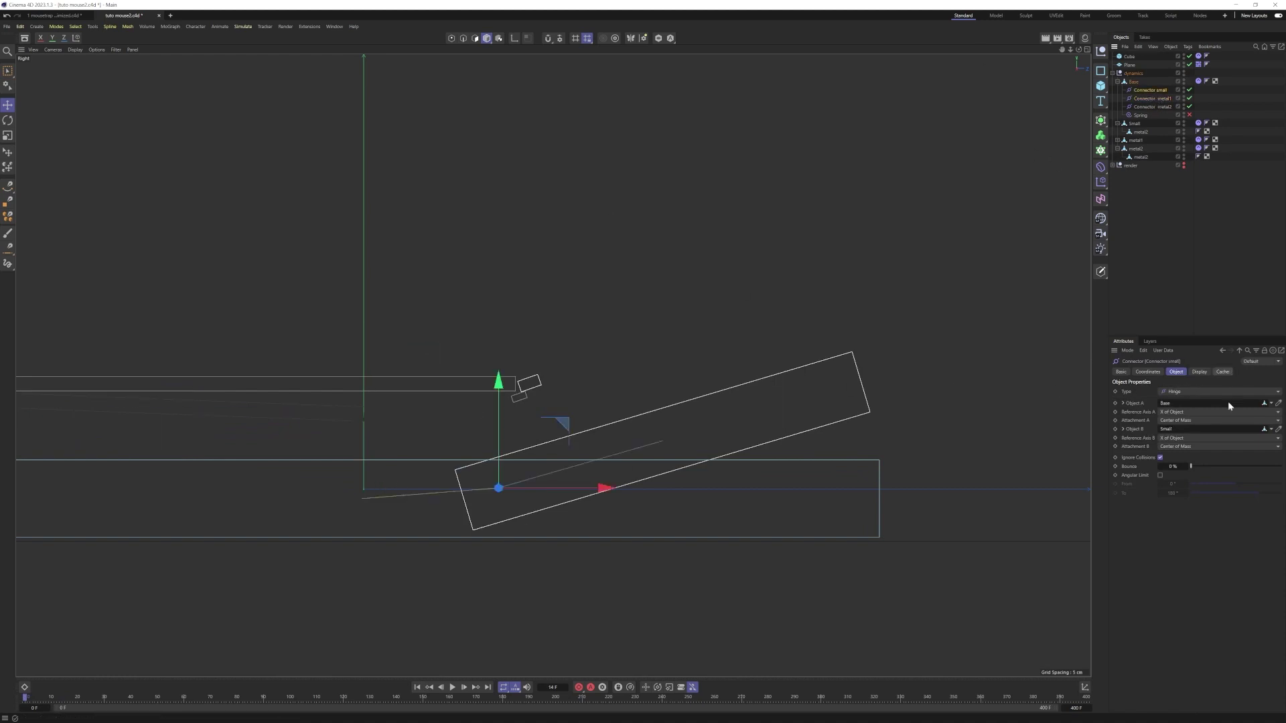
left_click(1161, 475)
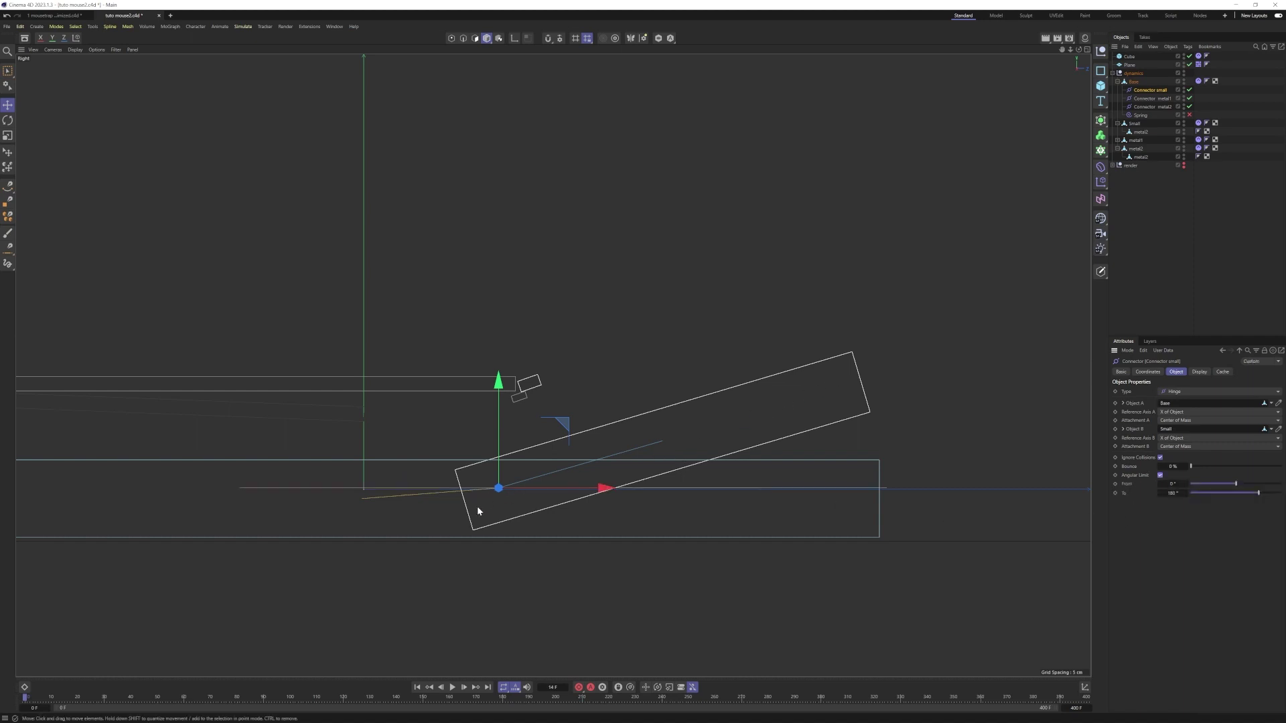
Check Small's pitch rotation and set the Connector small's angular limit To value to 16.5707°
left_click(860, 387)
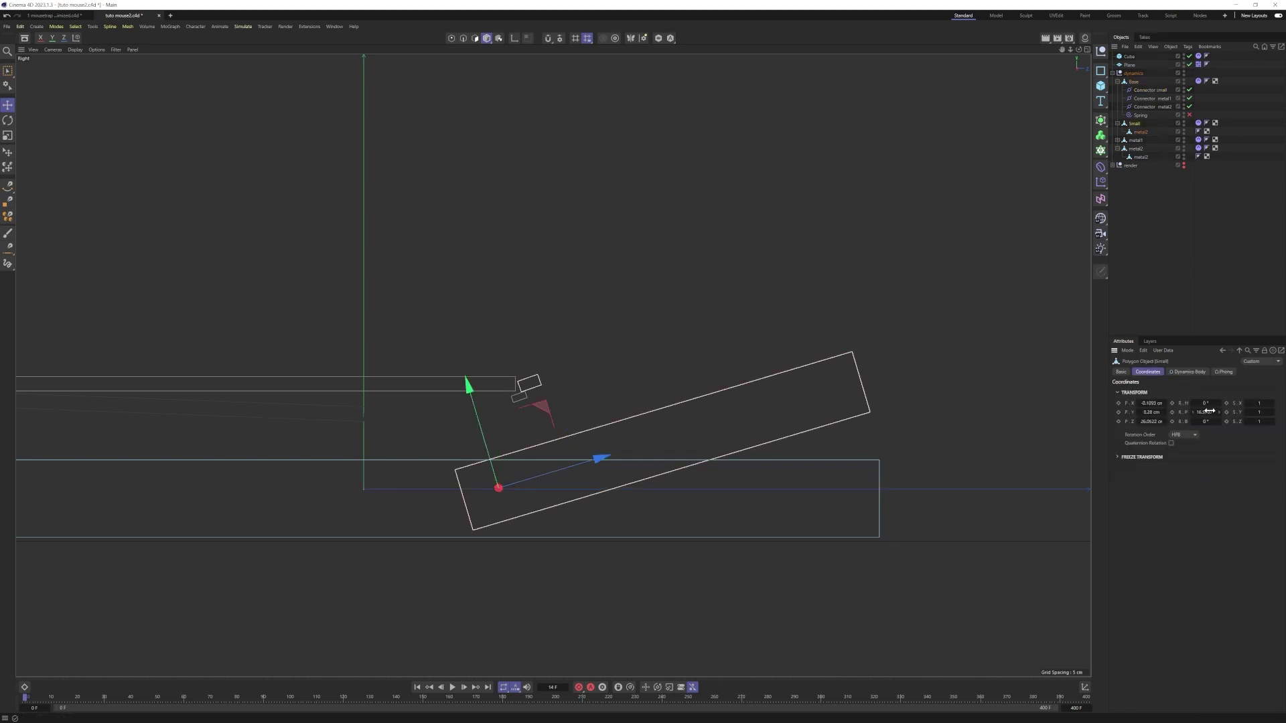
left_click(1150, 90)
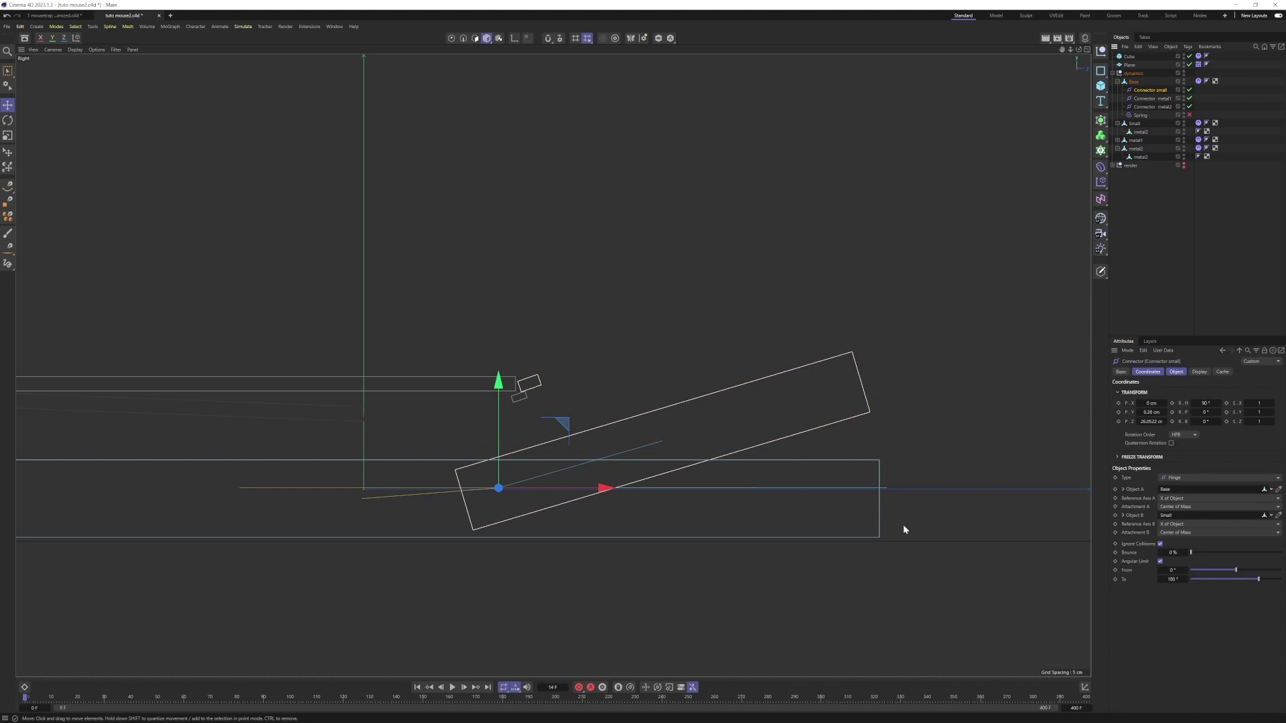
double_click(1172, 579)
type("16.5707 °")
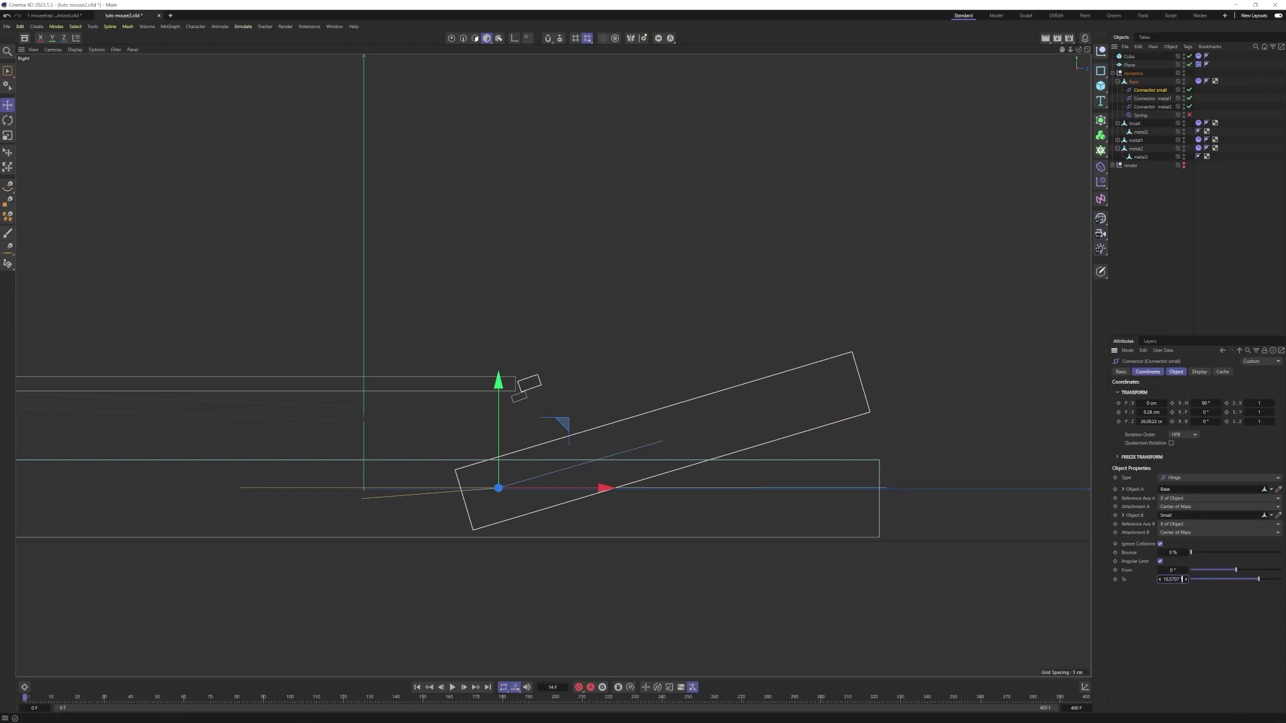
key("Return")
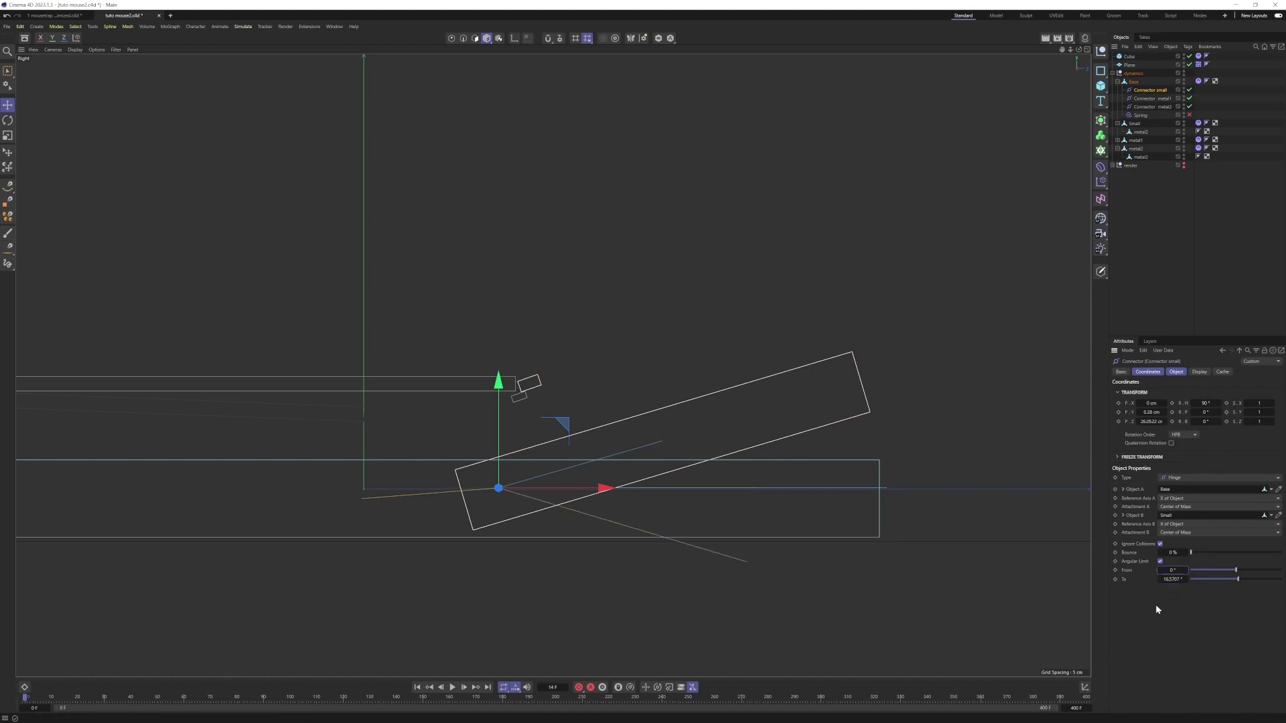
Try rotating Small around its hinge in the Right view to preview its swing, and undo the rotation
left_click(1133, 124)
key("r")
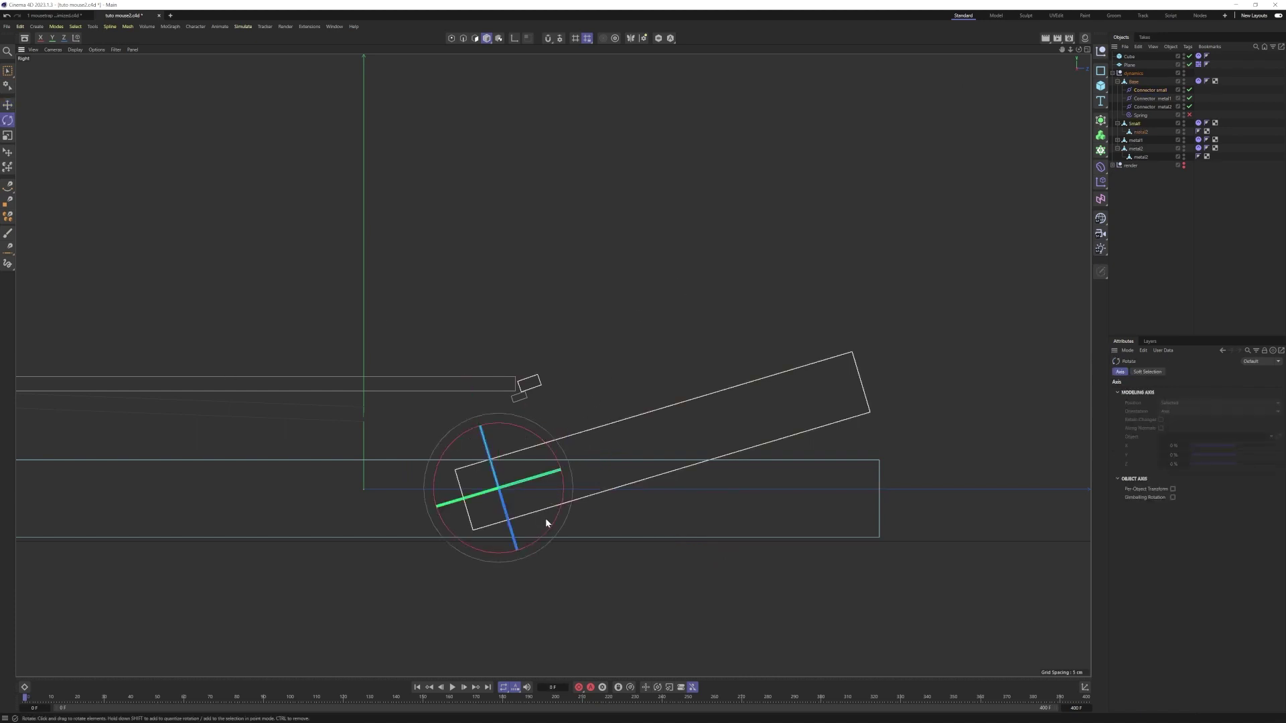
left_click_drag(552, 528, 554, 453)
key("ctrl+z")
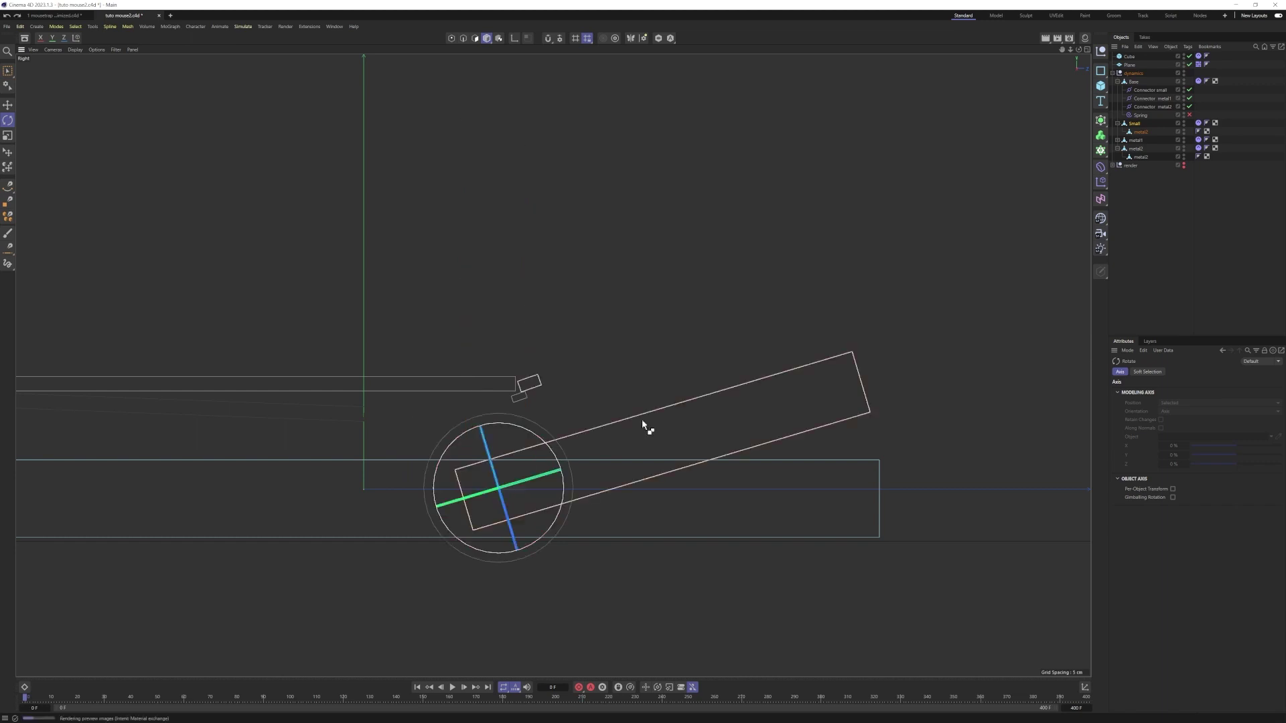
Set the Connector small's angular limit From value to -75° and play the simulation
left_click(1140, 114)
left_click(1145, 107)
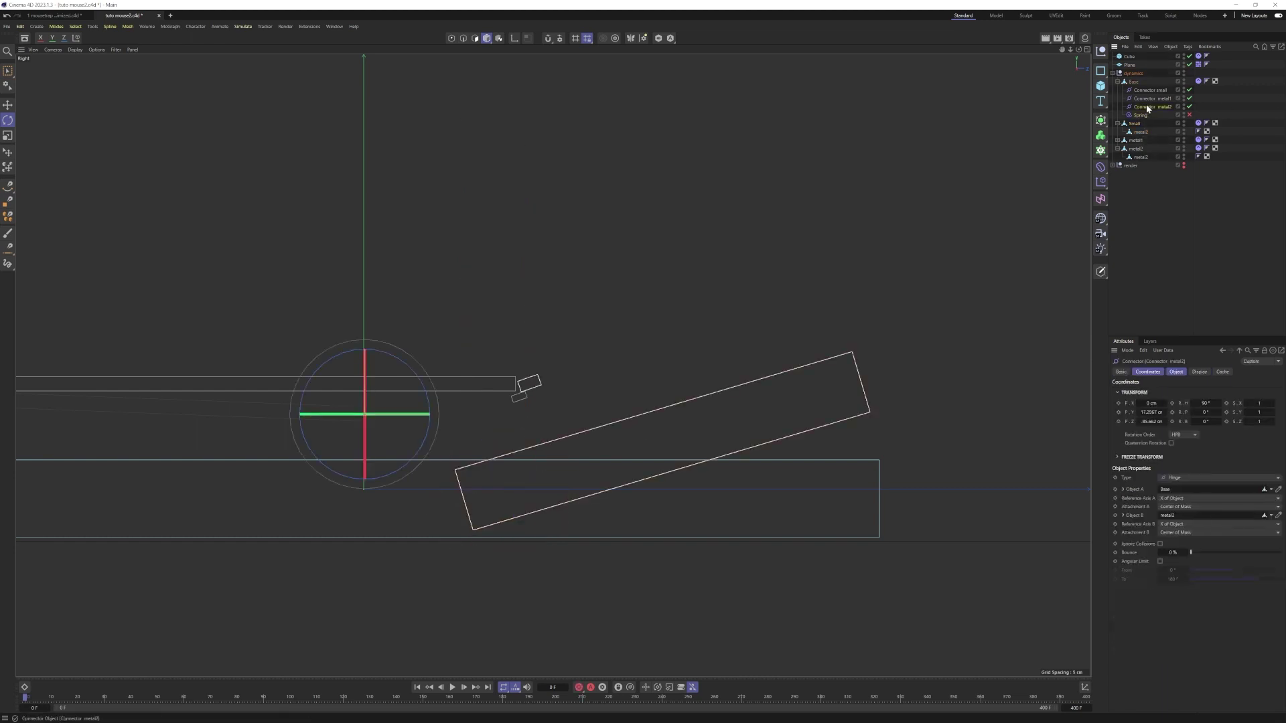
left_click(1148, 99)
left_click(1149, 90)
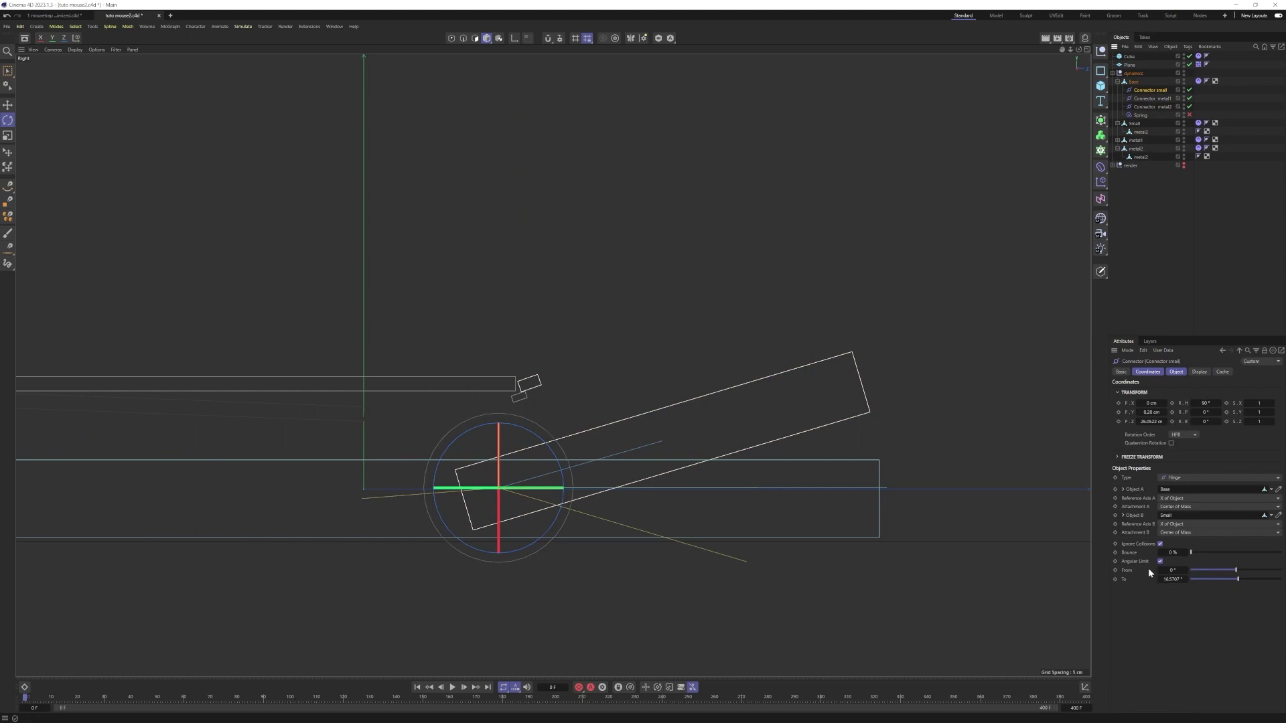
left_click(1175, 570)
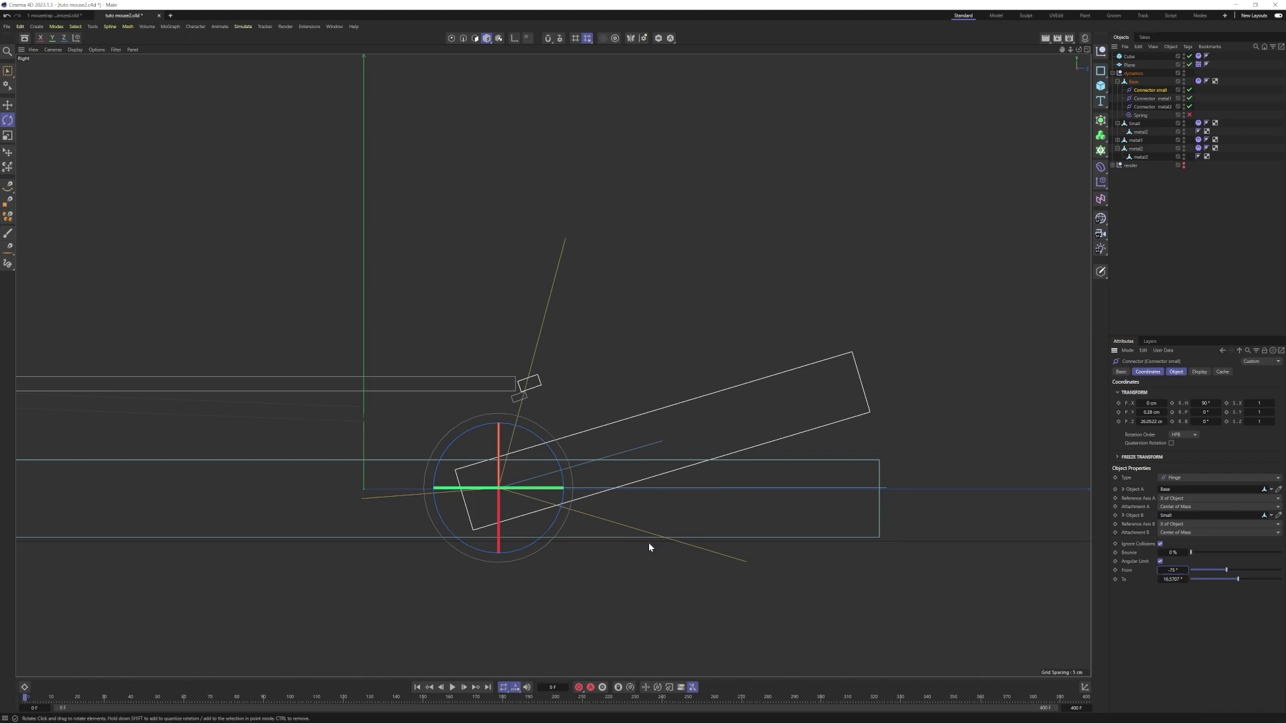
left_click(454, 688)
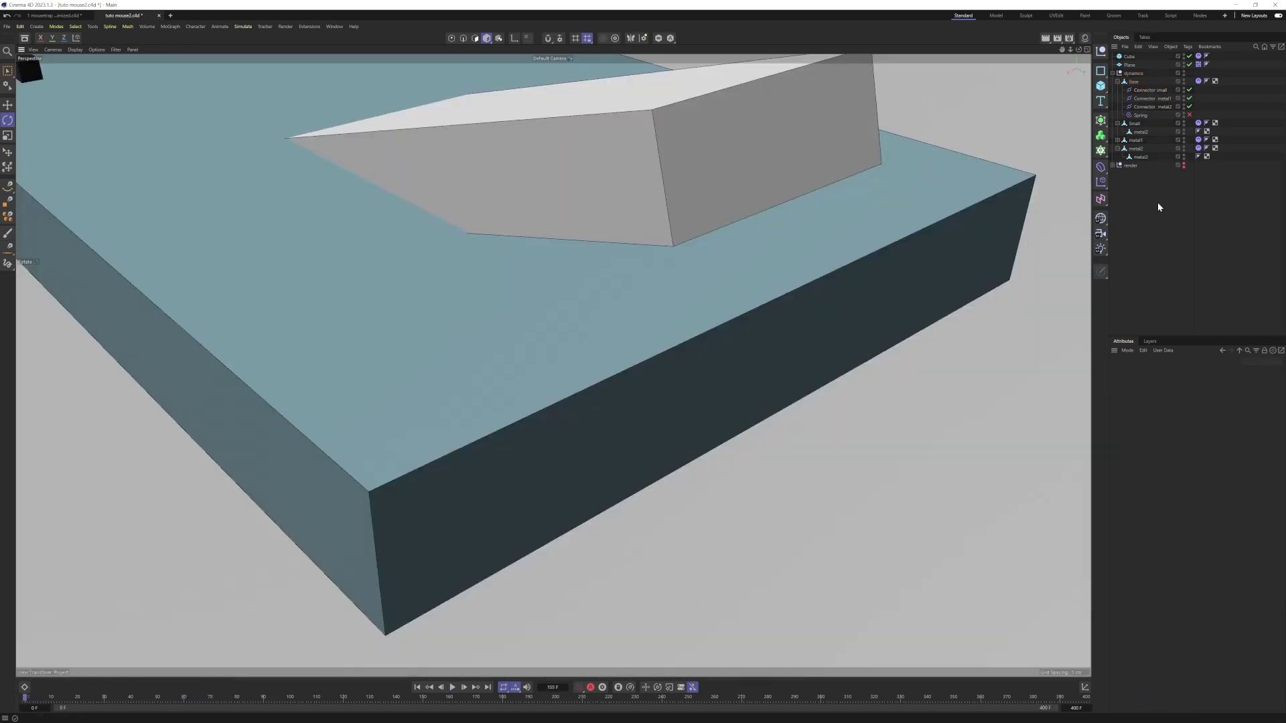
Show the render group in line display and play the simulation in the Right view
key("n")
key("g")
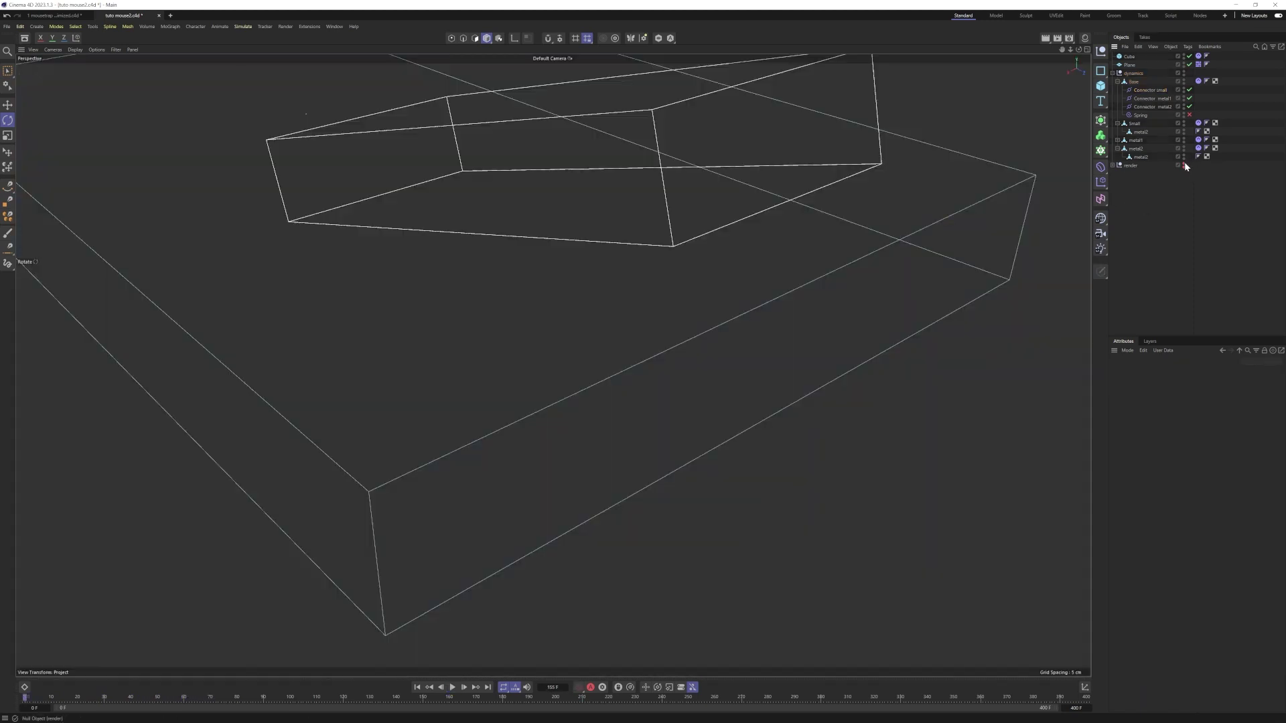
left_click(1184, 163)
middle_click(429, 663)
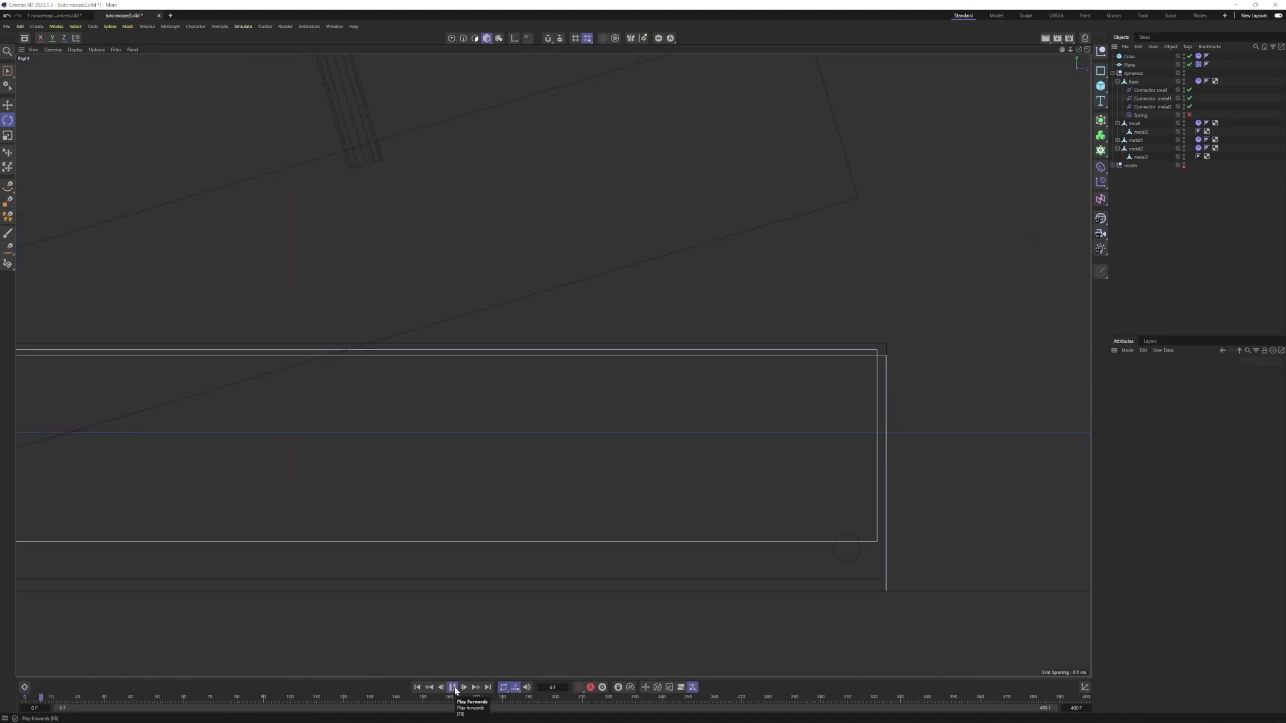
left_click(454, 689)
Set the Connector small's angular limit To value to 16° and deselect the connector
right_click_drag(865, 535, 991, 520, "alt")
right_click_drag(748, 483, 641, 520, "alt")
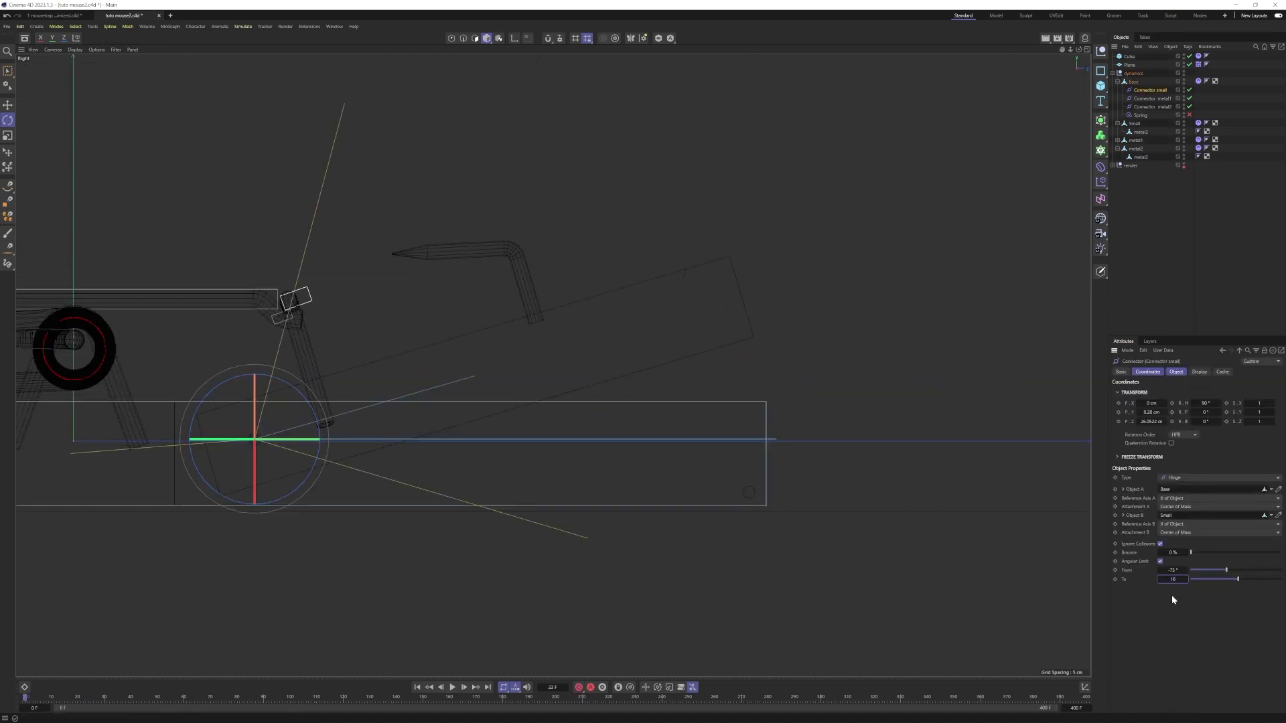
left_click(657, 646)
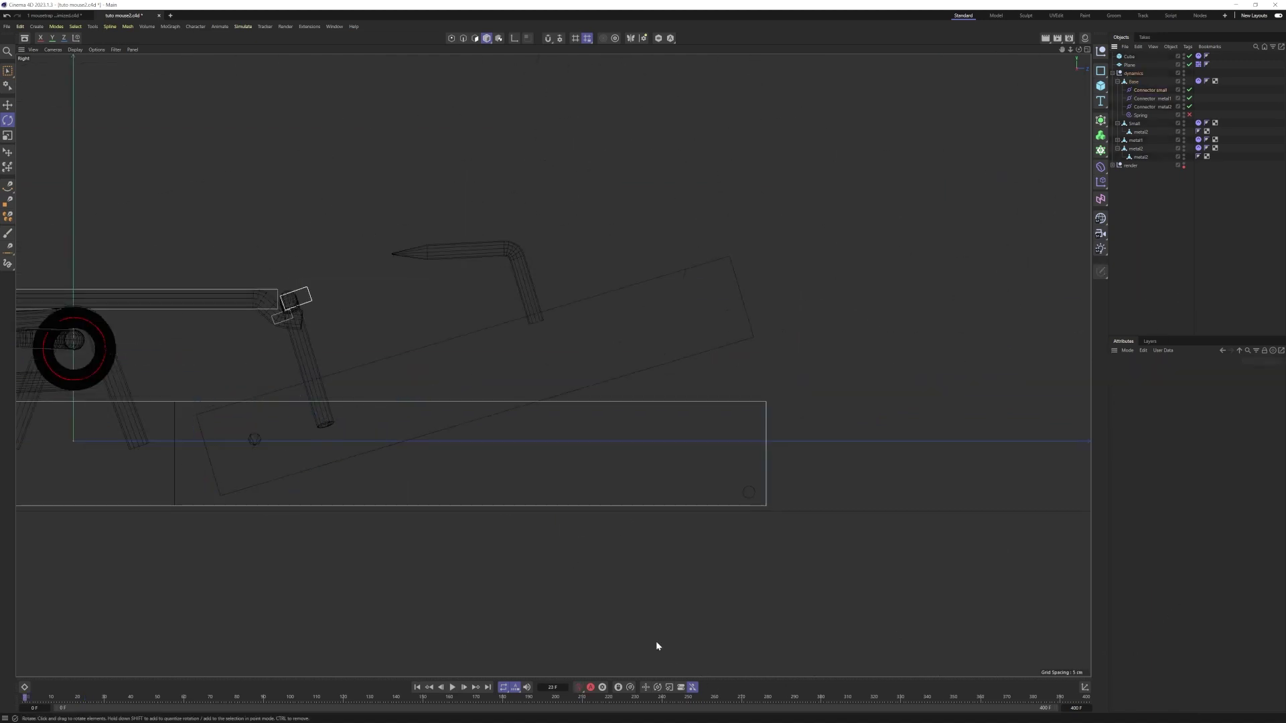
Play the simulation in the Right view and enable the Spring object inside Base
left_click(452, 687)
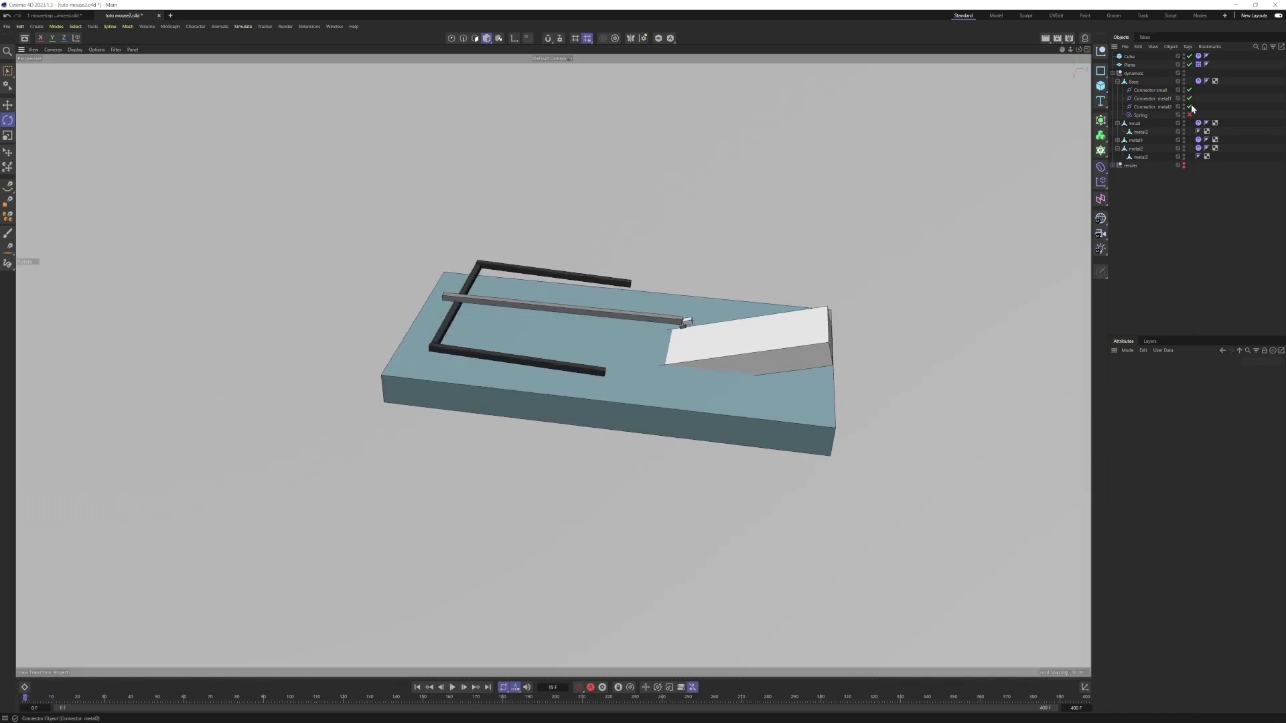
left_click(1187, 114)
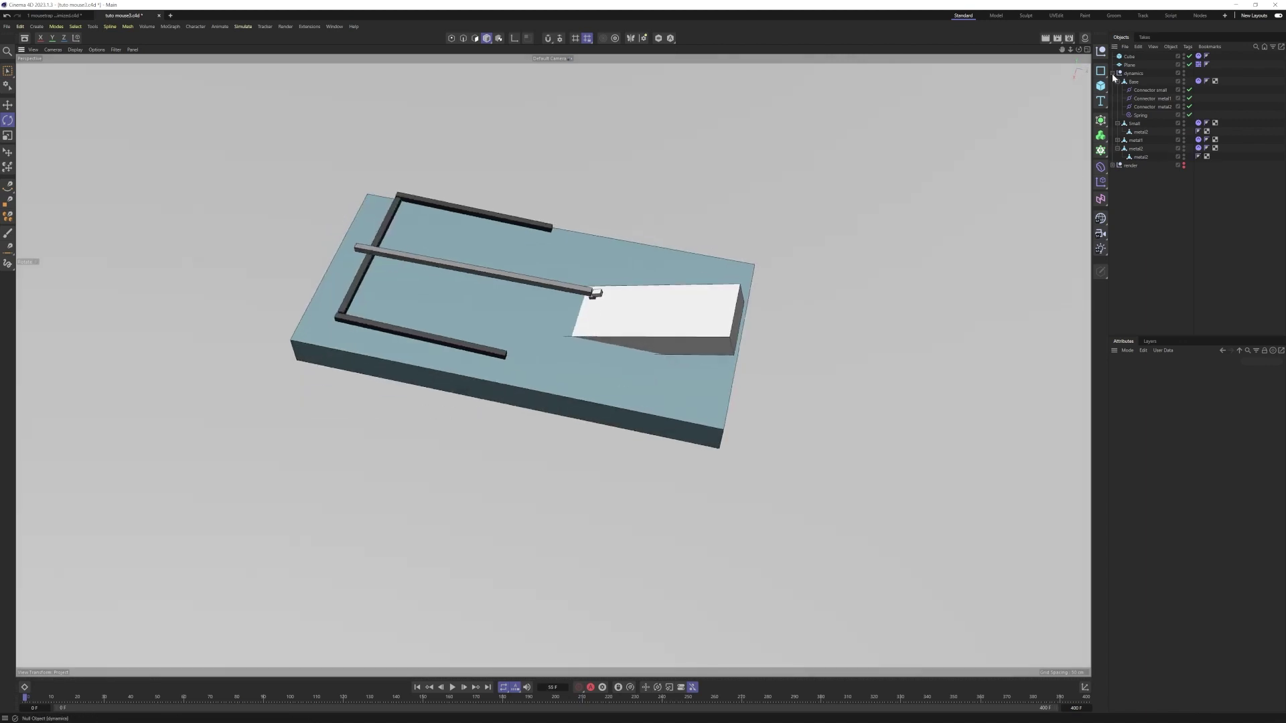
Collapse and hide the dynamics group, and show the render group with its hierarchy expanded
left_click(1112, 73)
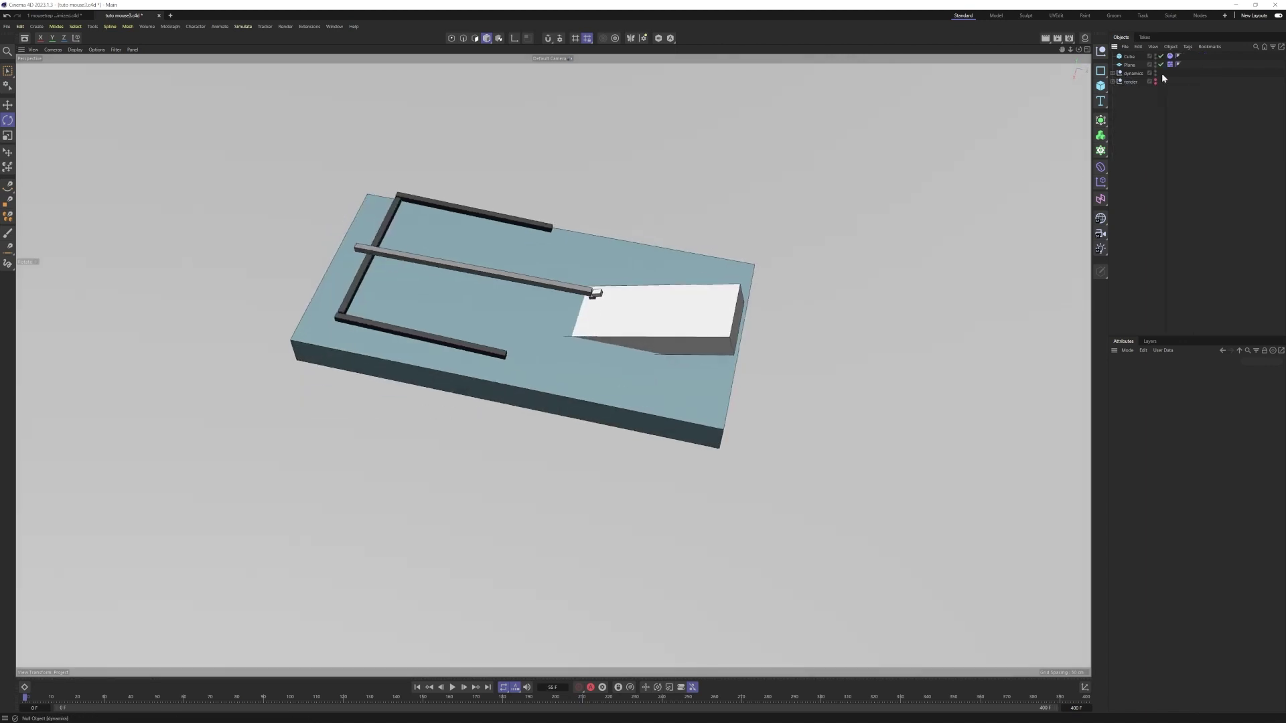
left_click(1156, 72)
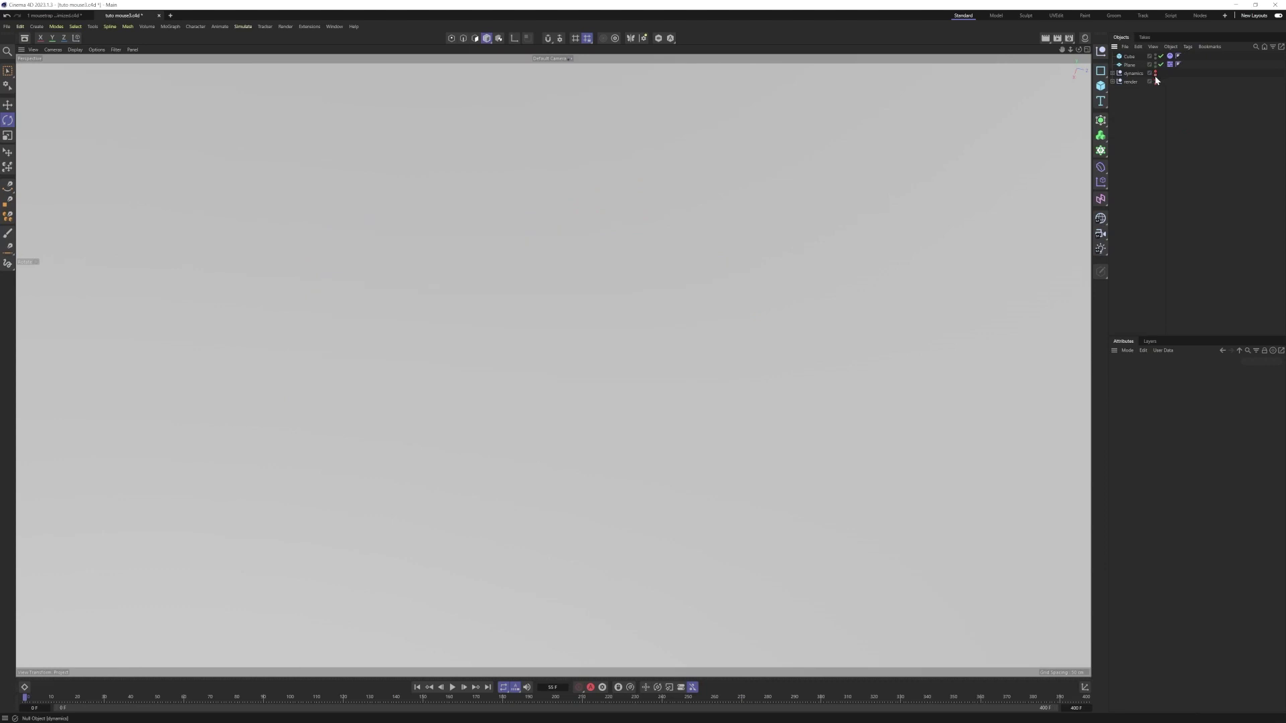
left_click(1156, 80)
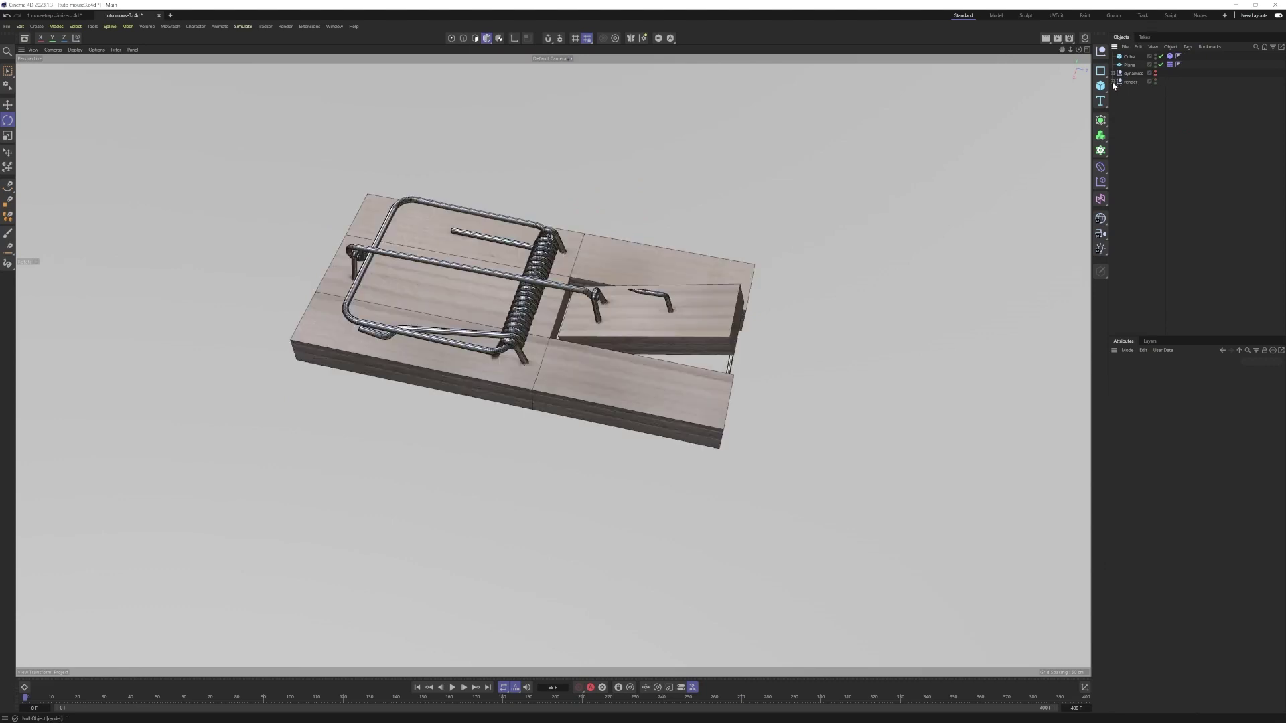
left_click(1112, 81)
left_click(1123, 99)
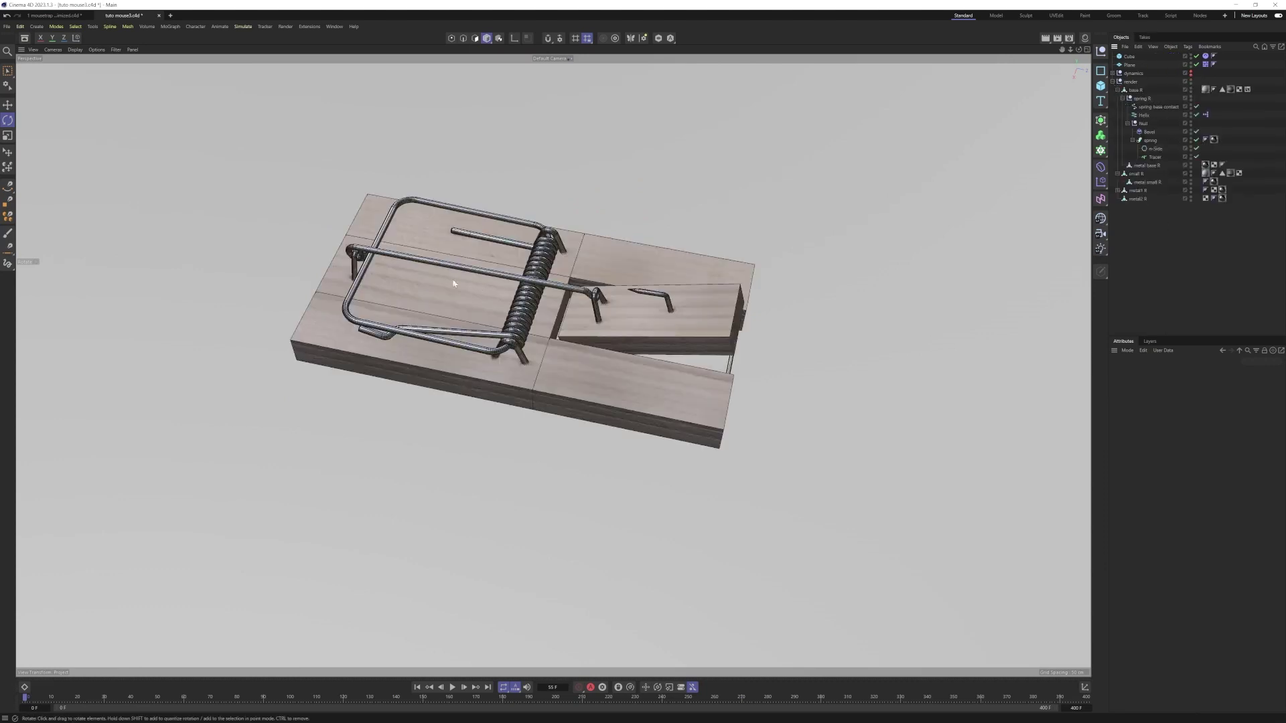
Try moving the render spring's Tracer upward and undo the move
left_click(535, 266)
key("e")
left_click_drag(529, 213, 524, 89)
middle_click_drag(524, 200, 538, 277, "alt")
mouse_move(538, 278)
left_mouse_down("alt")
mouse_move(606, 212)
mouse_move(521, 261)
left_mouse_up("alt")
key("ctrl+z")
key("ctrl+z")
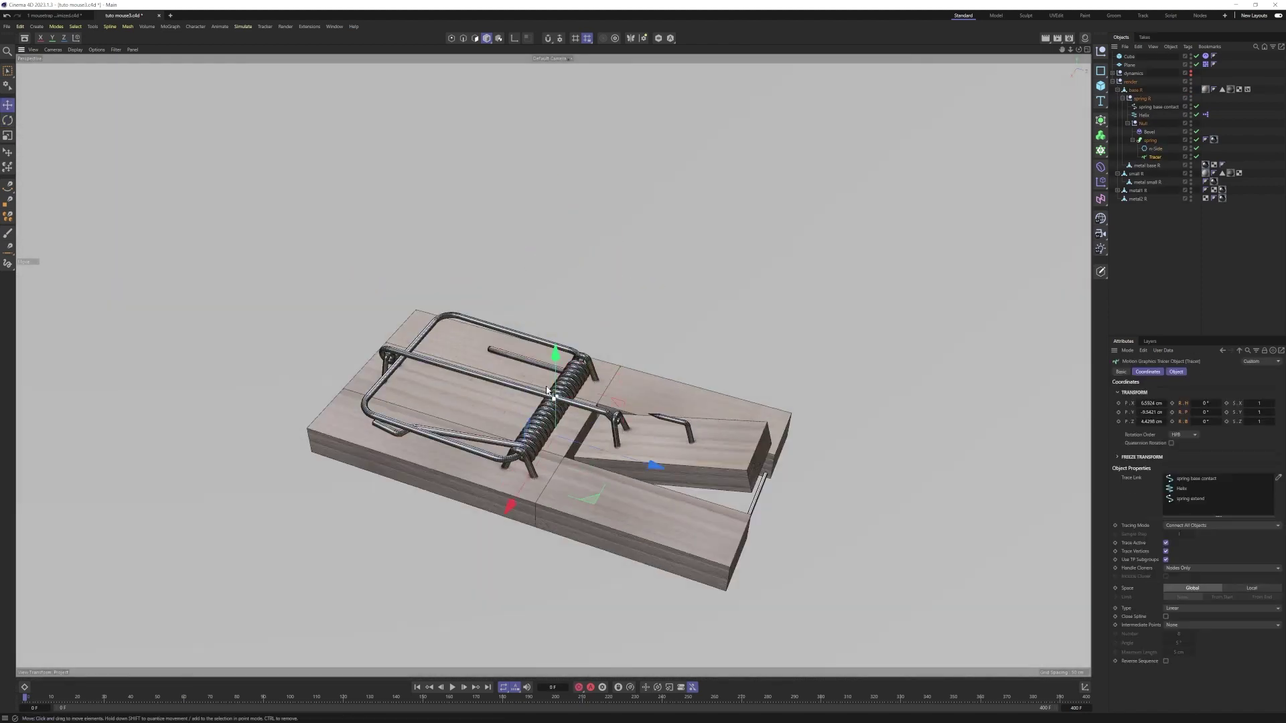
Try transforming the metal1 R frame to test how the spring follows it, and undo the change
left_click(376, 423)
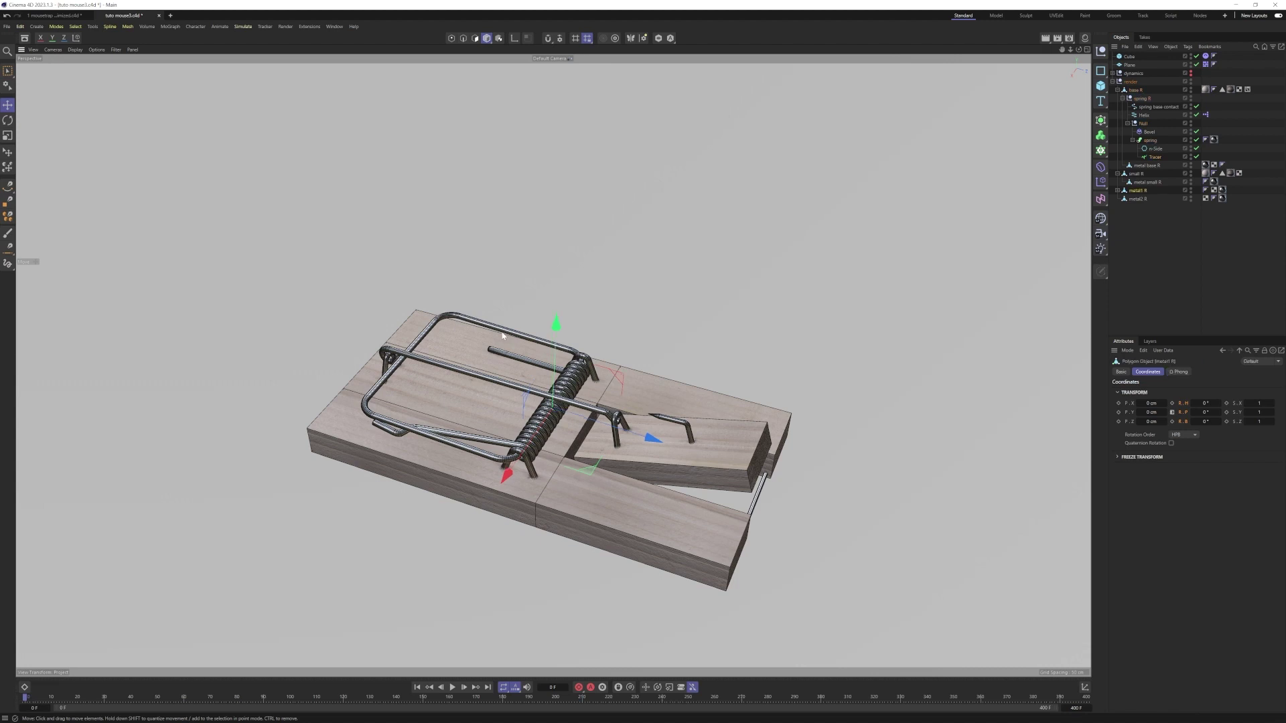
left_click_drag(504, 331, 584, 293)
key("ctrl+z")
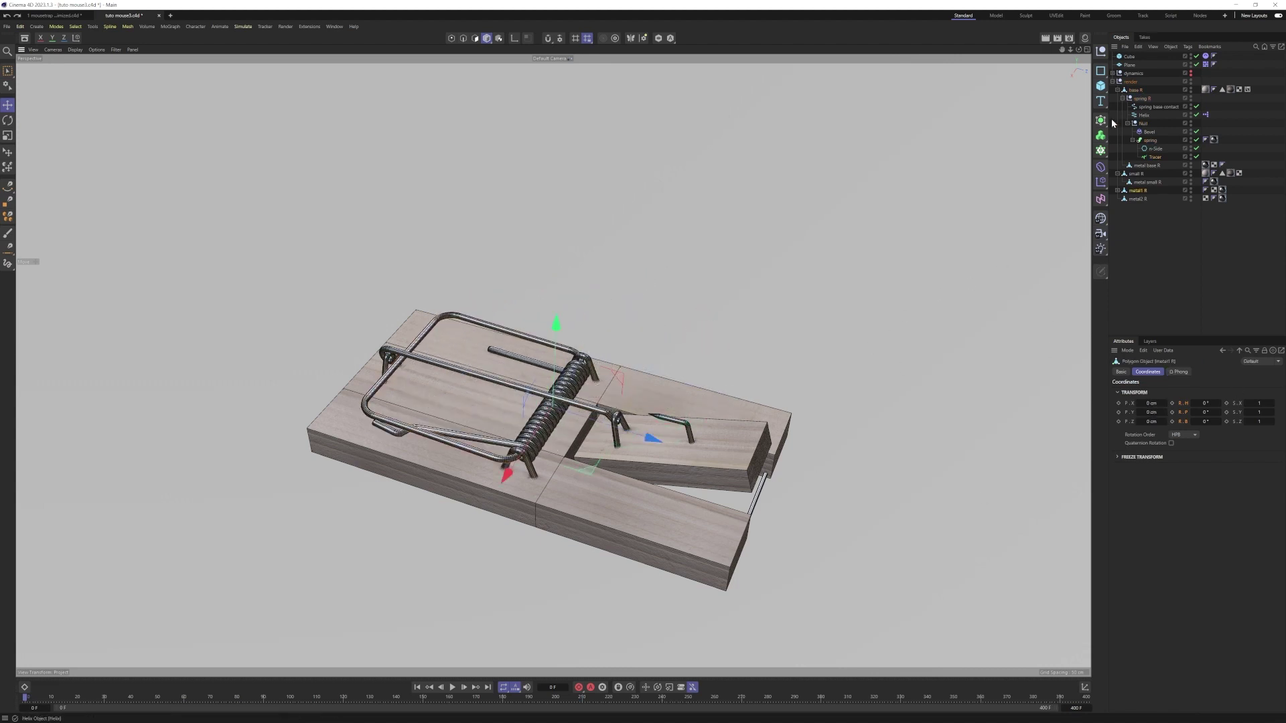
Disable Bevel, spring, n-Side and Tracer, and examine the Helix and spring base contact splines
left_click_drag(1197, 131, 1196, 151)
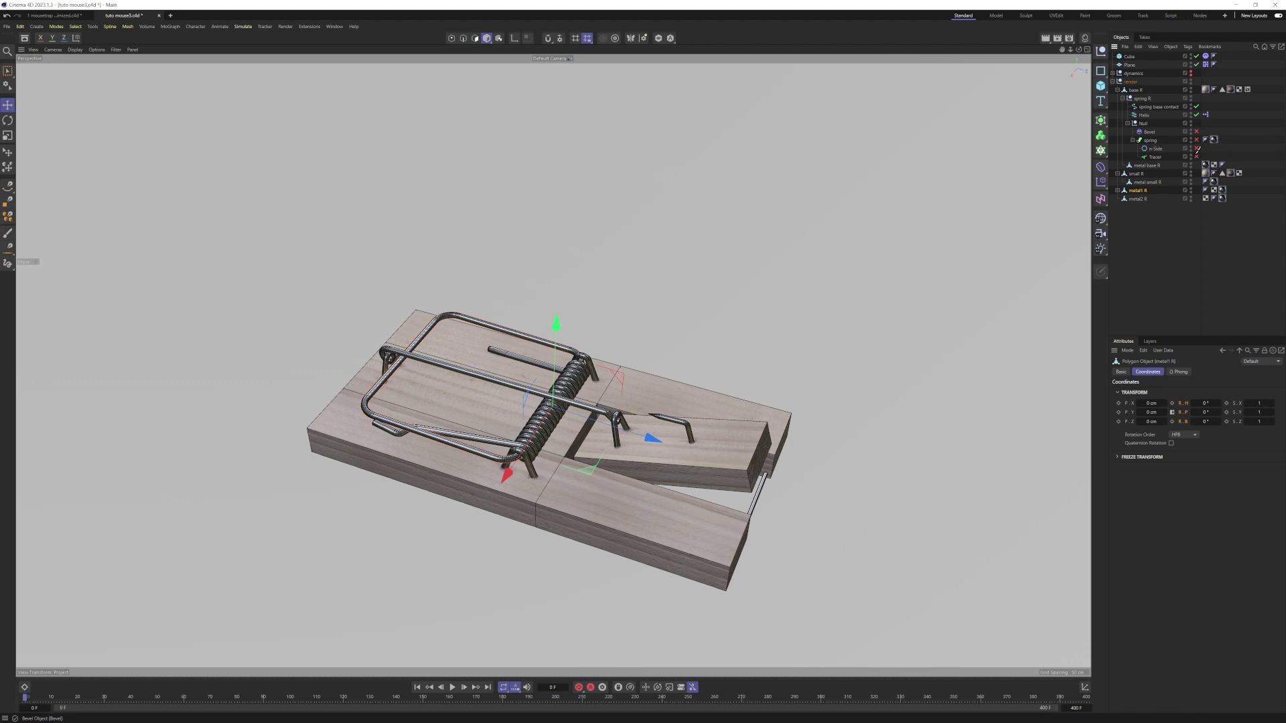
left_click(1152, 115)
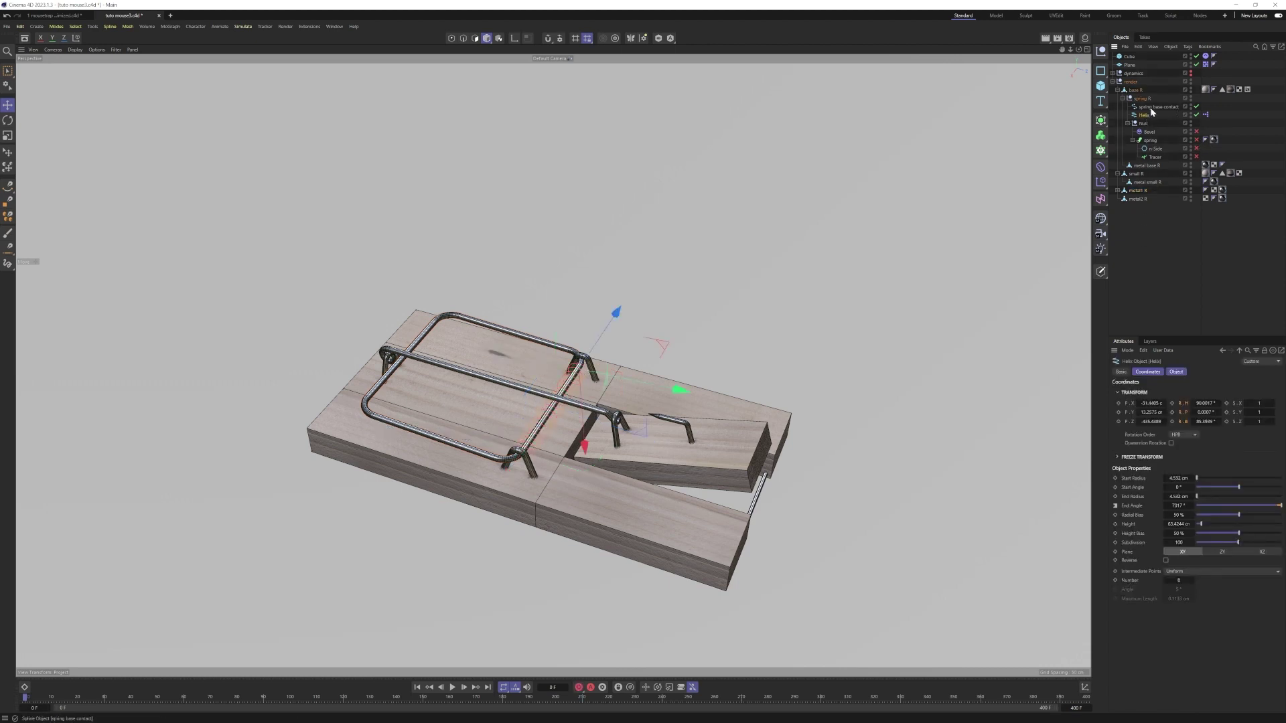
left_click(1151, 107)
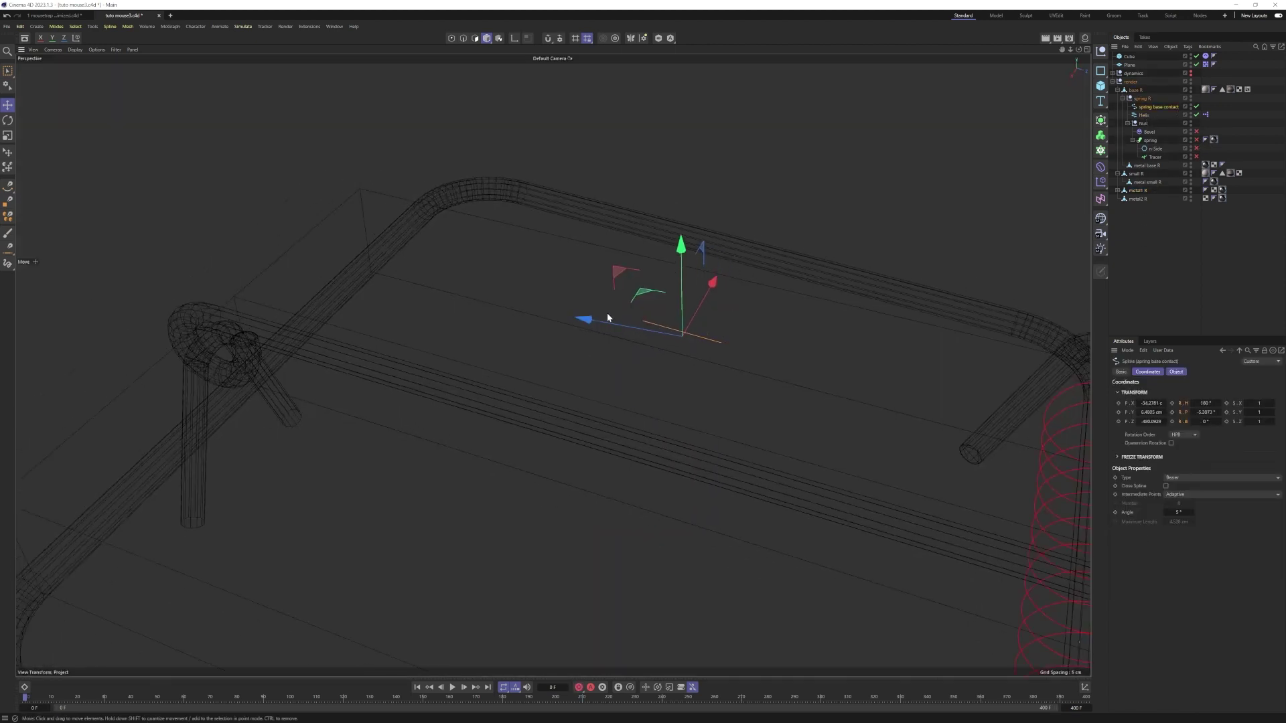
scroll(764, 330, "down", 4)
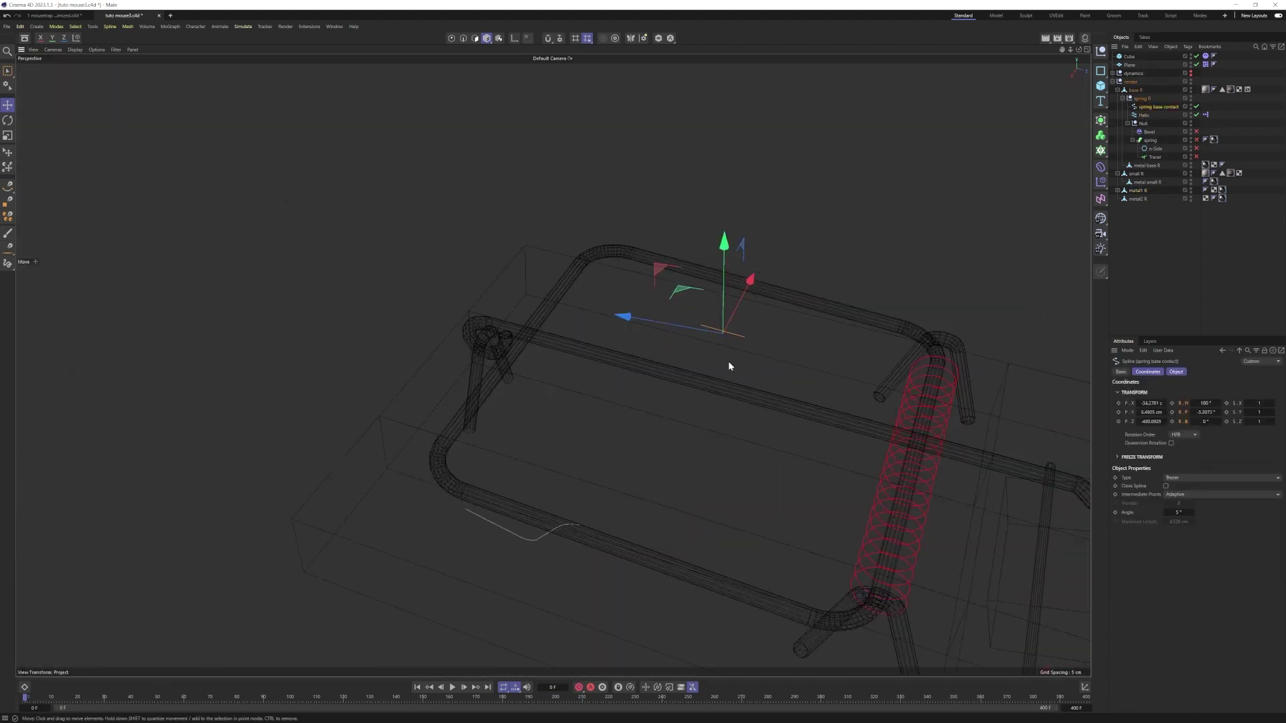
Examine the Helix coil and the spring extend spline parented under the metal1 R frame
left_click(1144, 116)
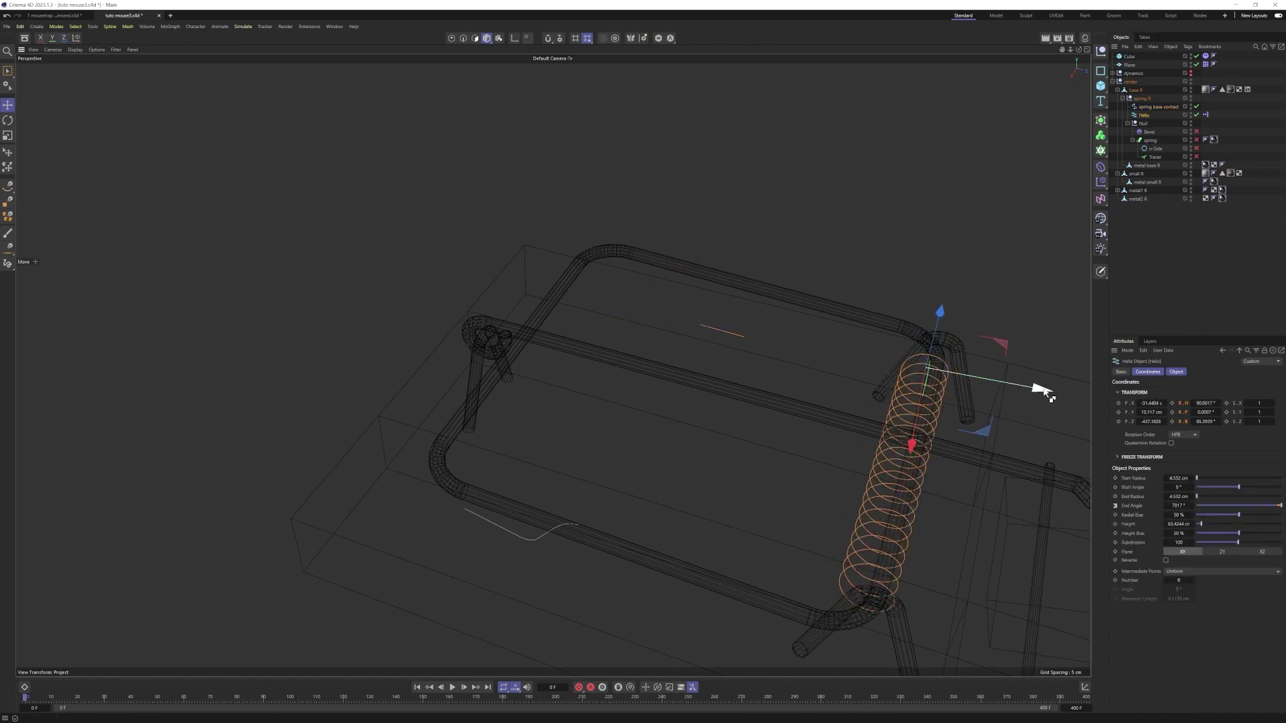
left_click(533, 539)
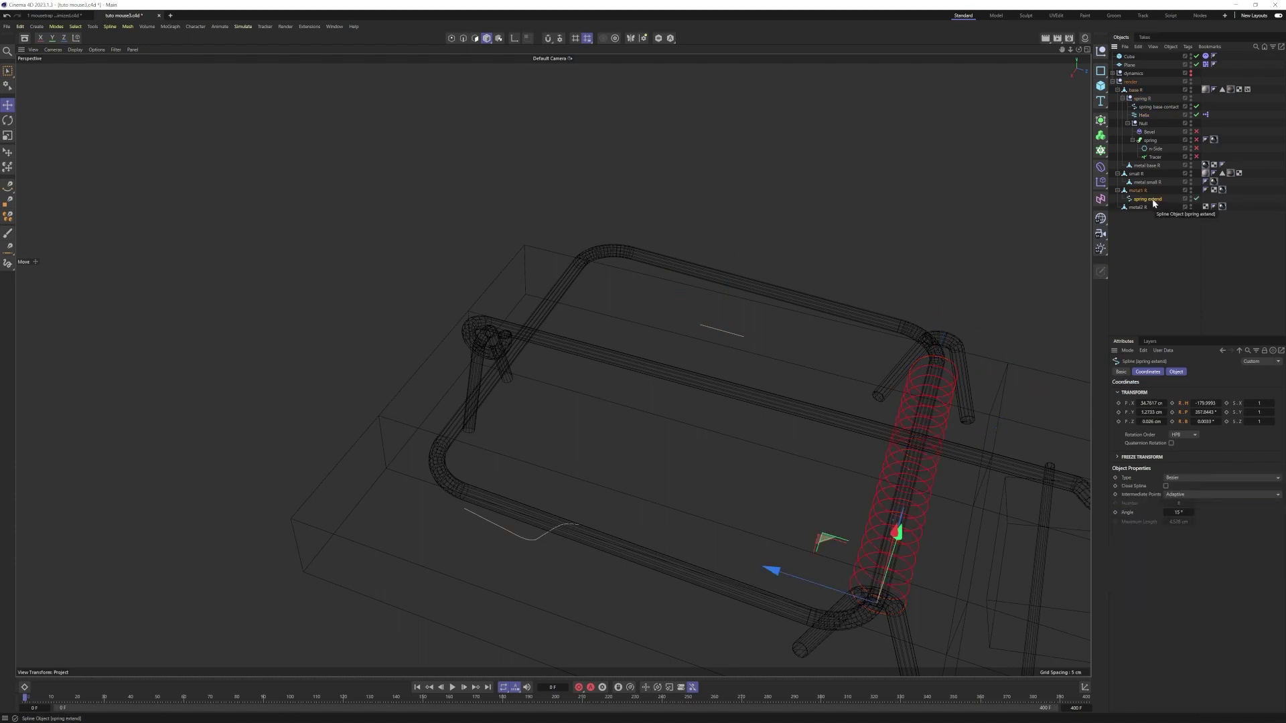
left_click(1137, 192)
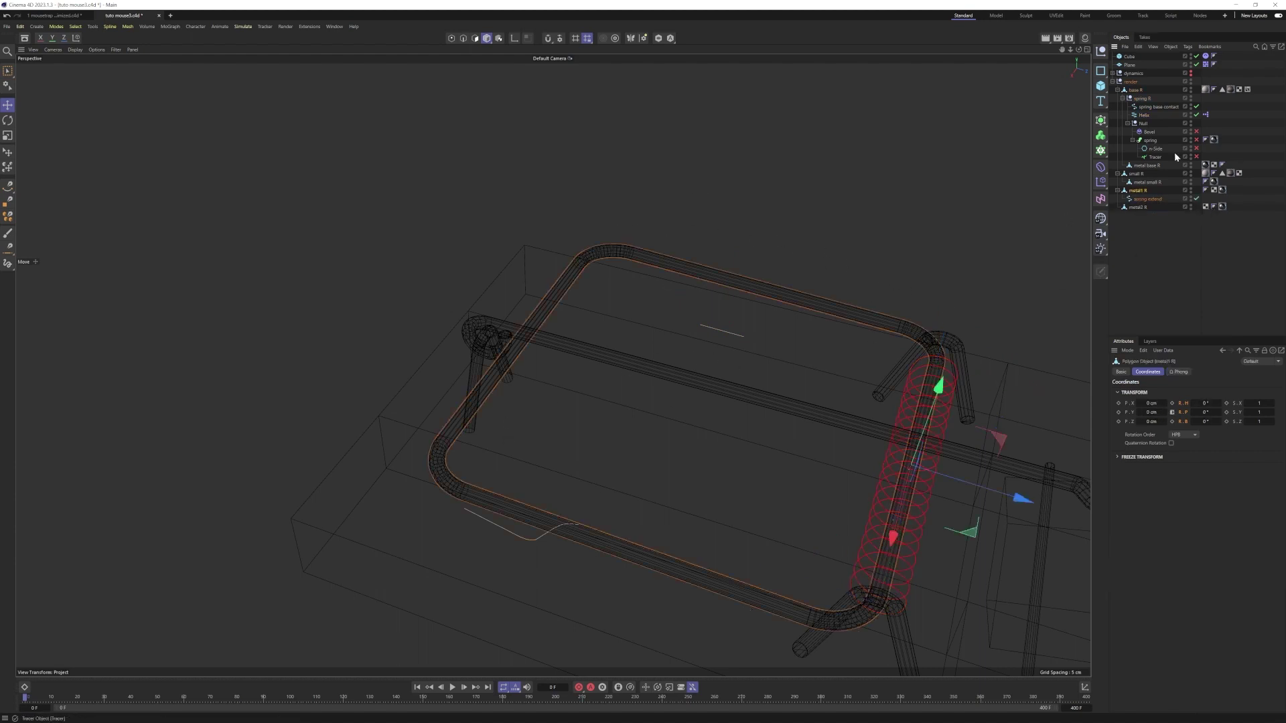
key("r")
left_click(1202, 201)
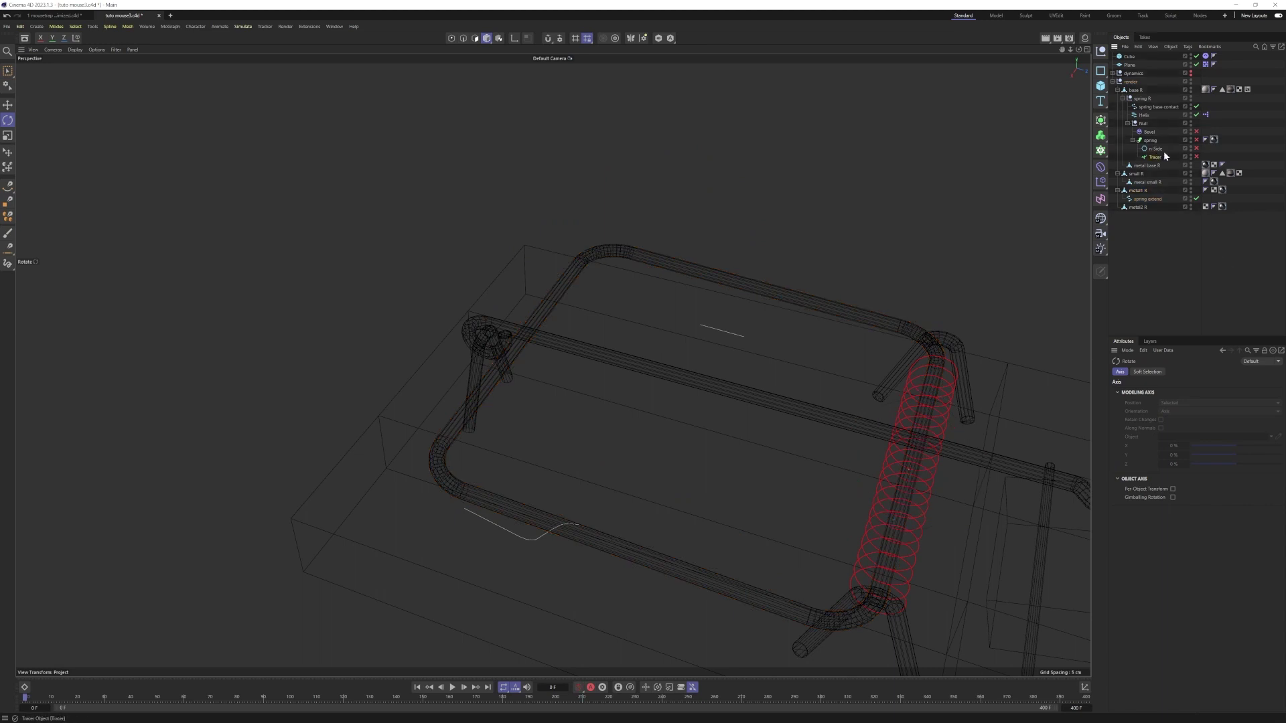
Enable the Tracer and review its linked splines, tracing mode options and resulting path
left_click(1155, 157)
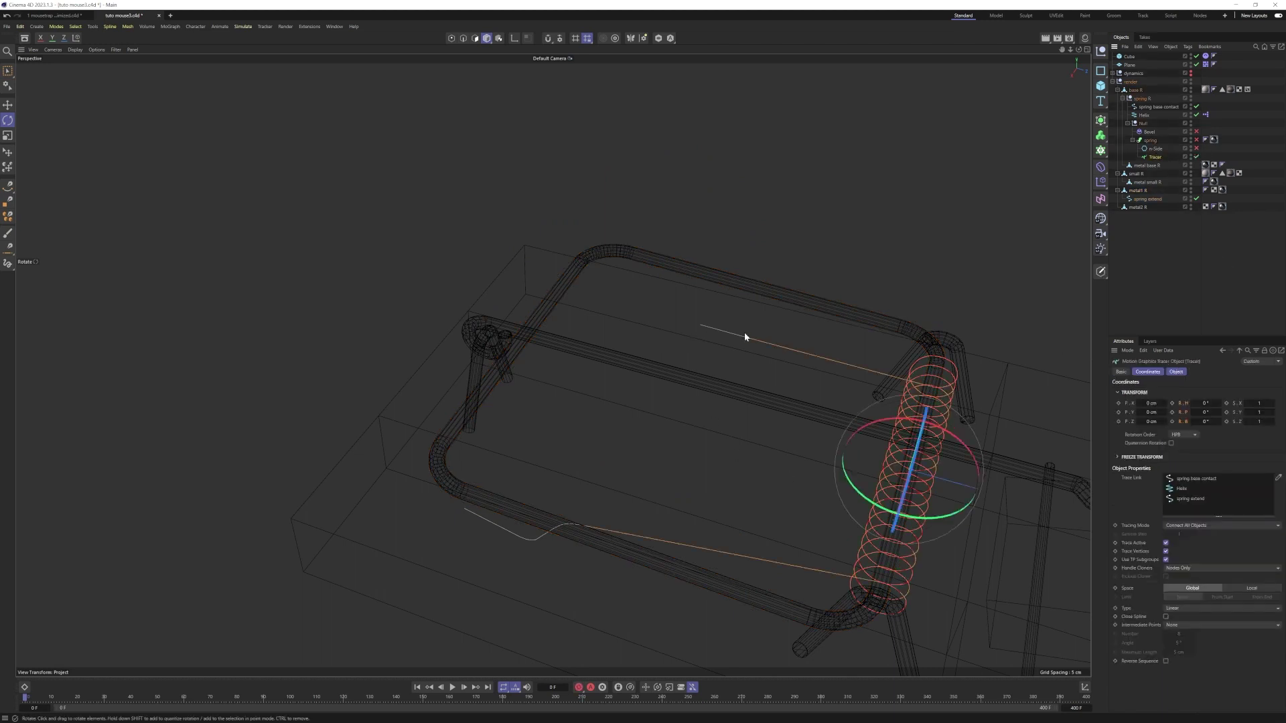
left_click(1173, 525)
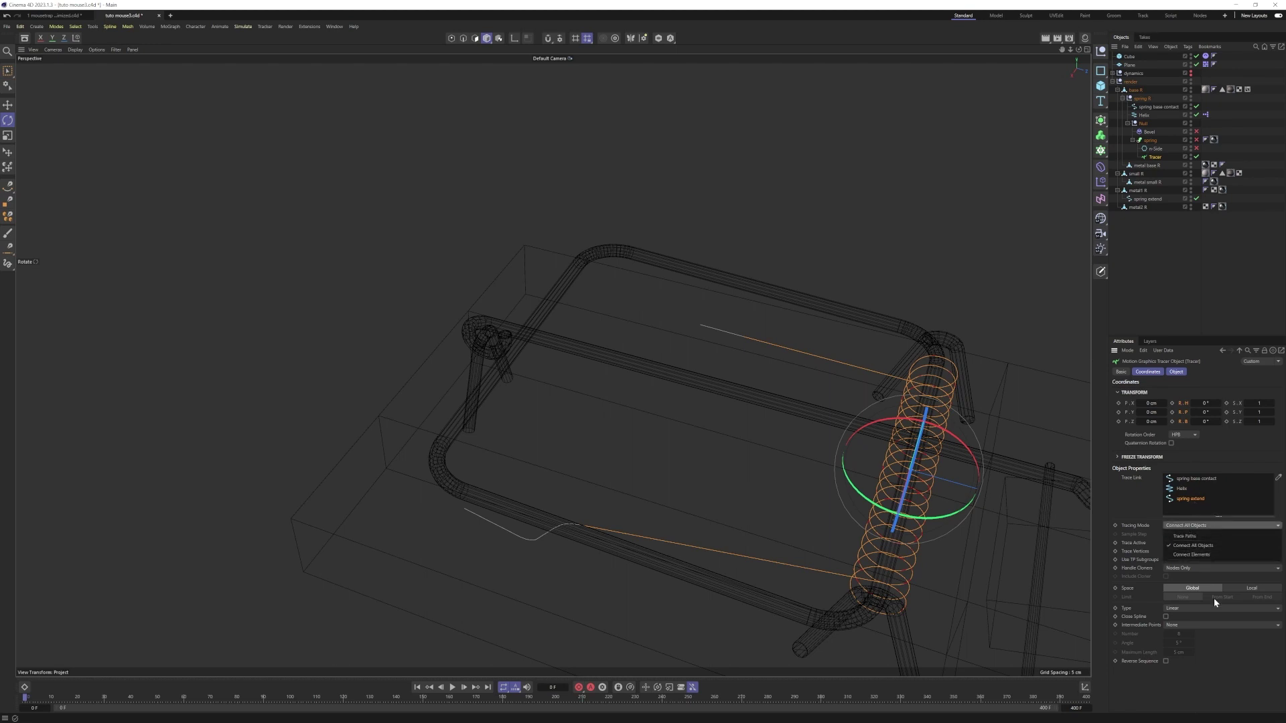
left_click(1236, 669)
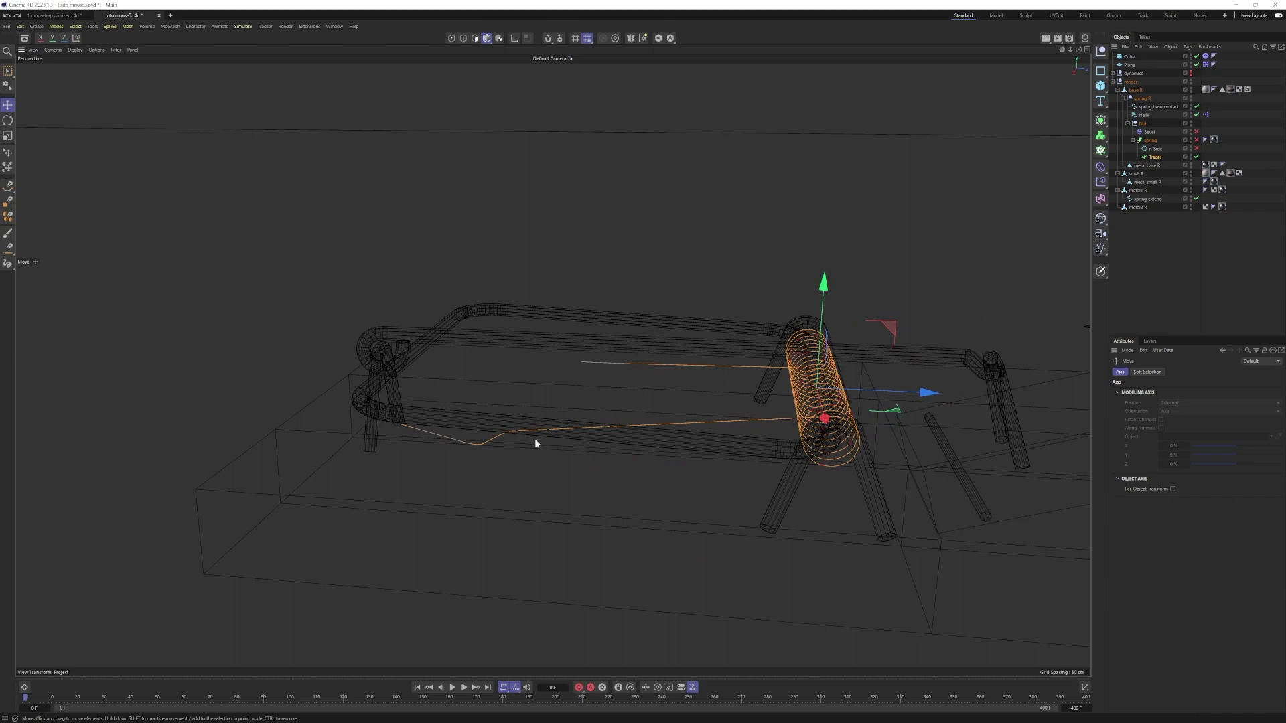
left_click_drag(534, 443, 643, 376, "alt")
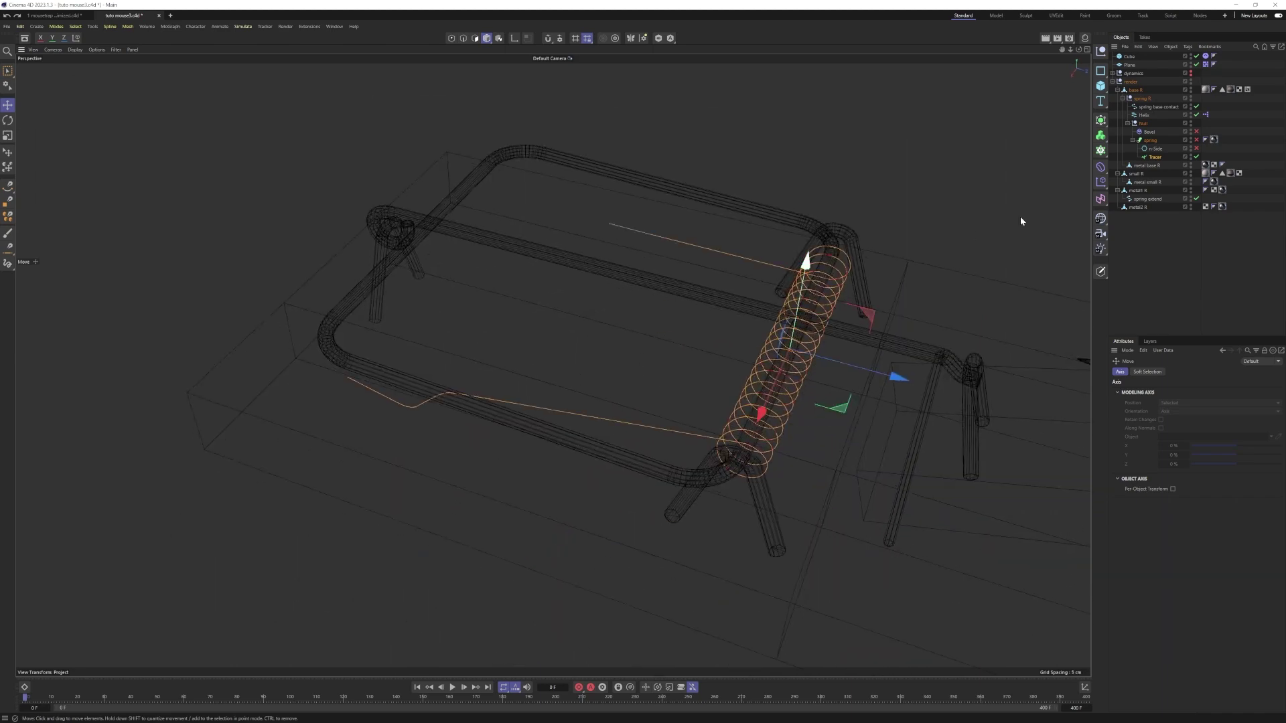
Enable the spring sweep and test its geometry by rotating metal1 R around its hinge
left_click(1156, 141)
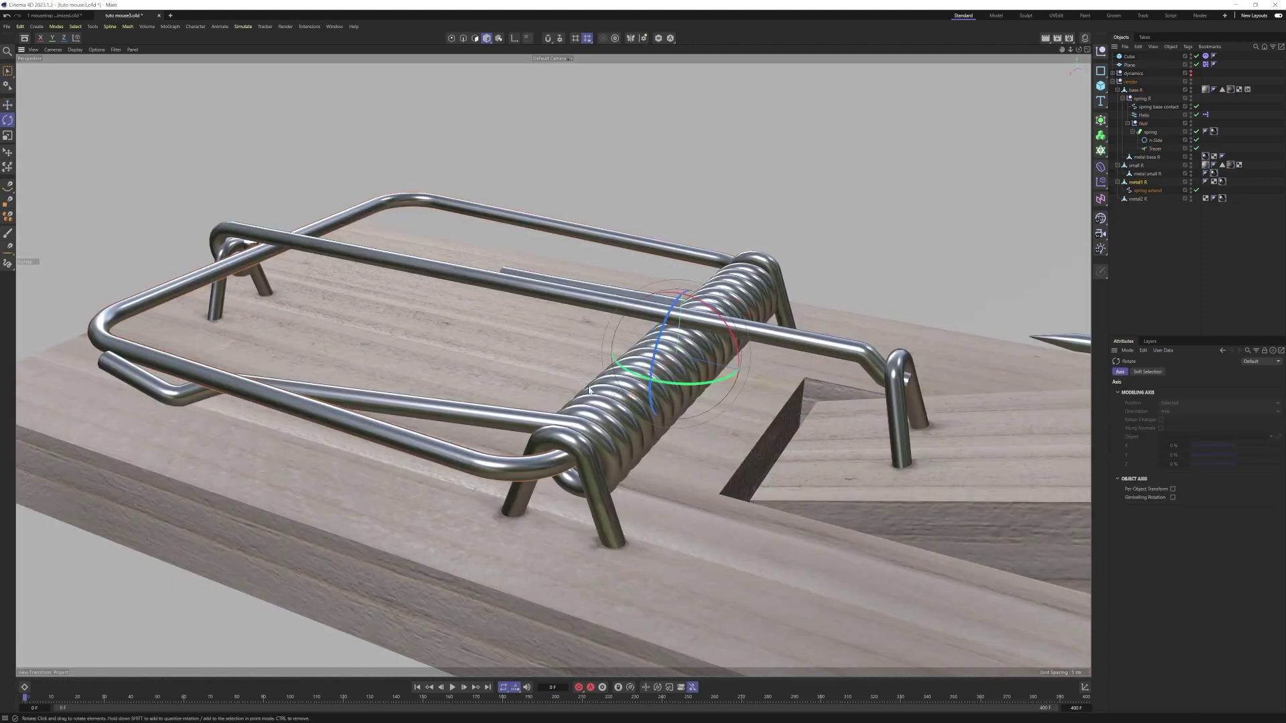
left_click_drag(721, 335, 713, 320)
Open the Helix's XPresso expression and examine the metal1 R, Range Mapper and Helix nodes
left_click(1206, 116)
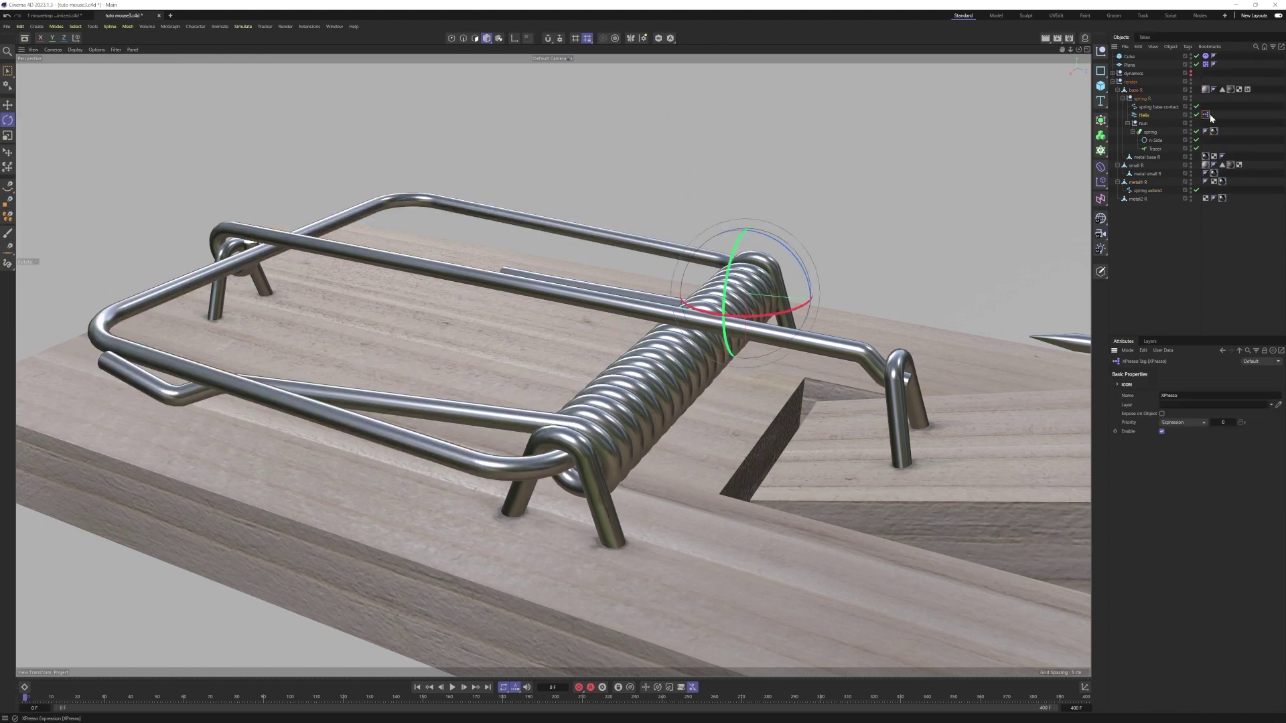
double_click(1207, 116)
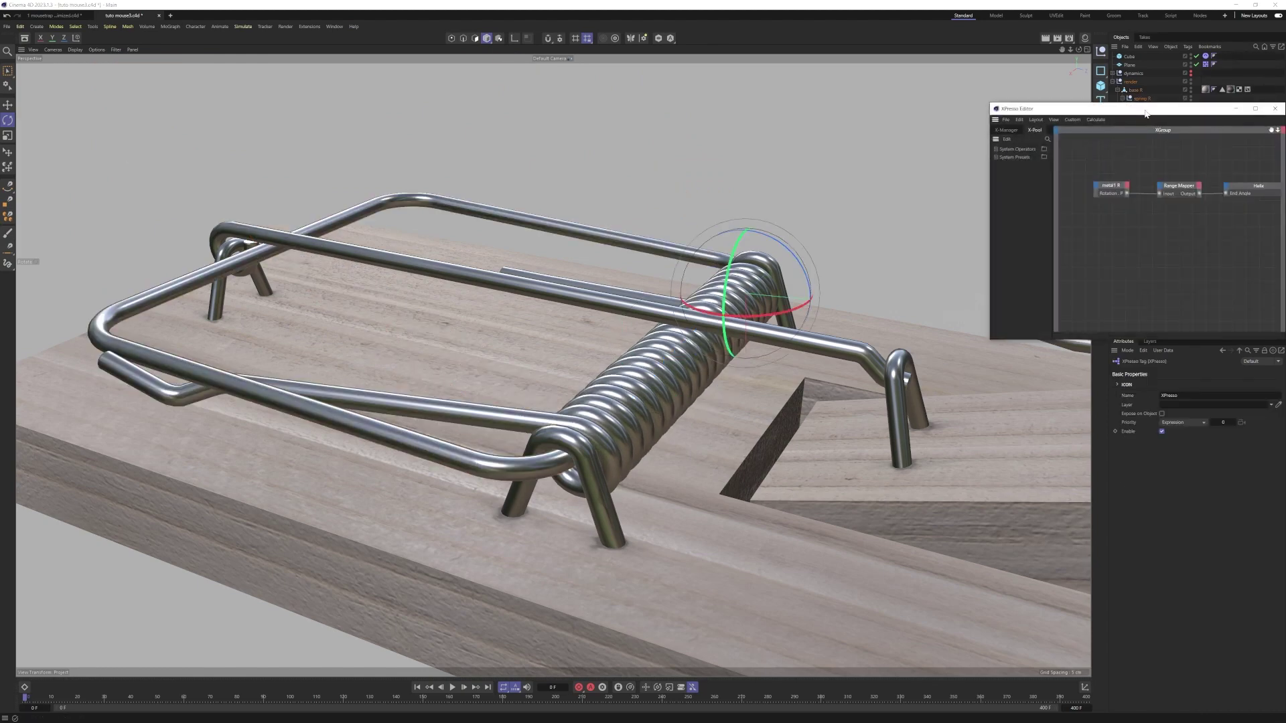
left_click_drag(1145, 113, 752, 85)
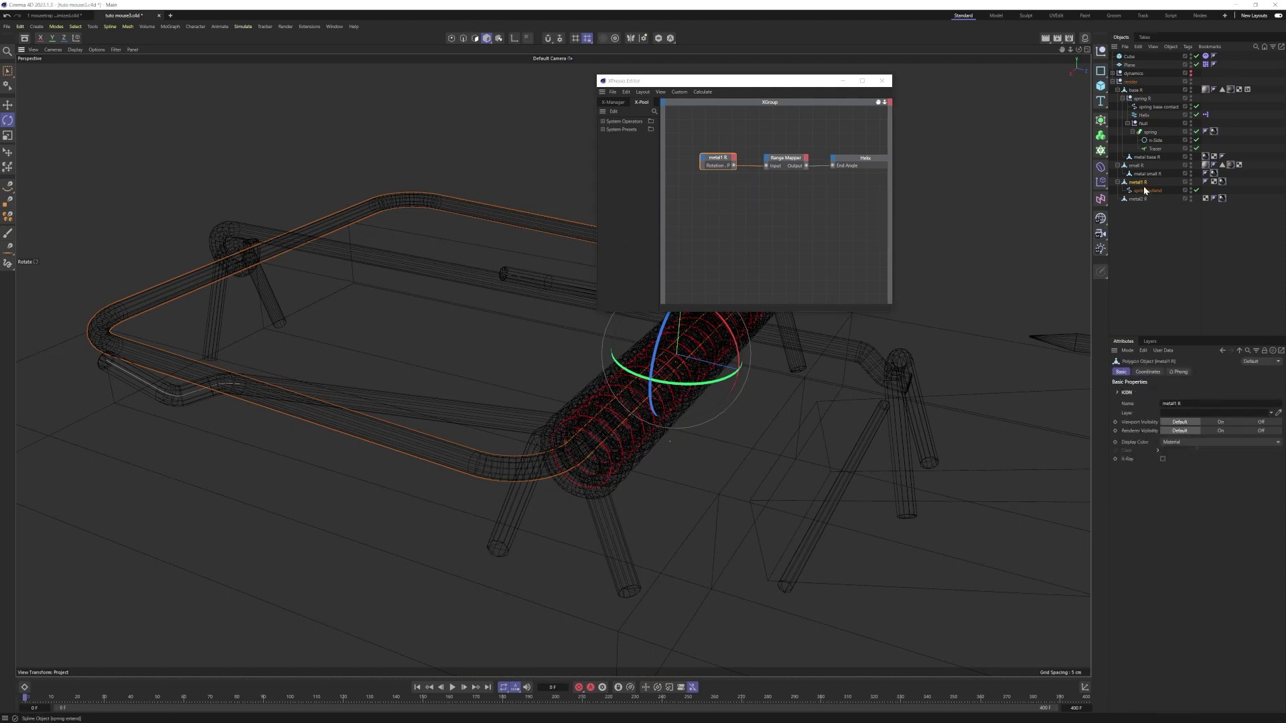
left_click(791, 158)
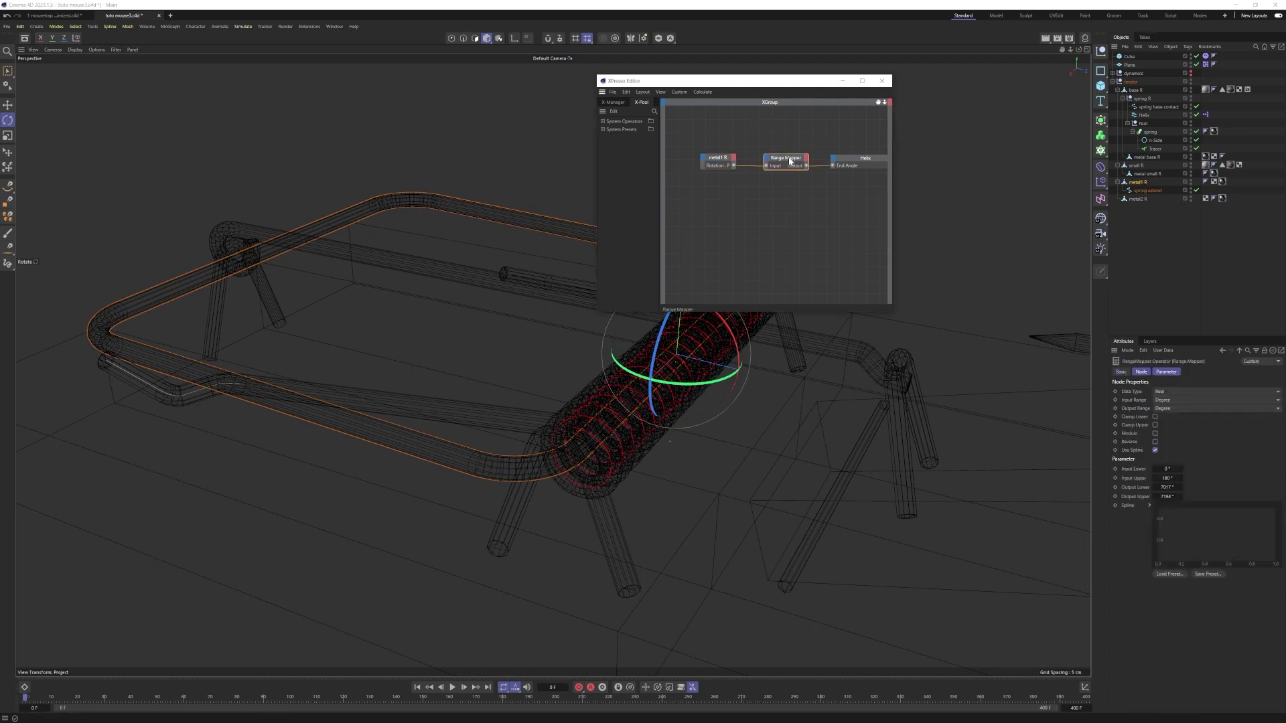
mouse_move(789, 161)
left_mouse_down()
mouse_move(768, 162)
mouse_move(785, 160)
left_mouse_up()
left_click_drag(870, 161, 859, 158)
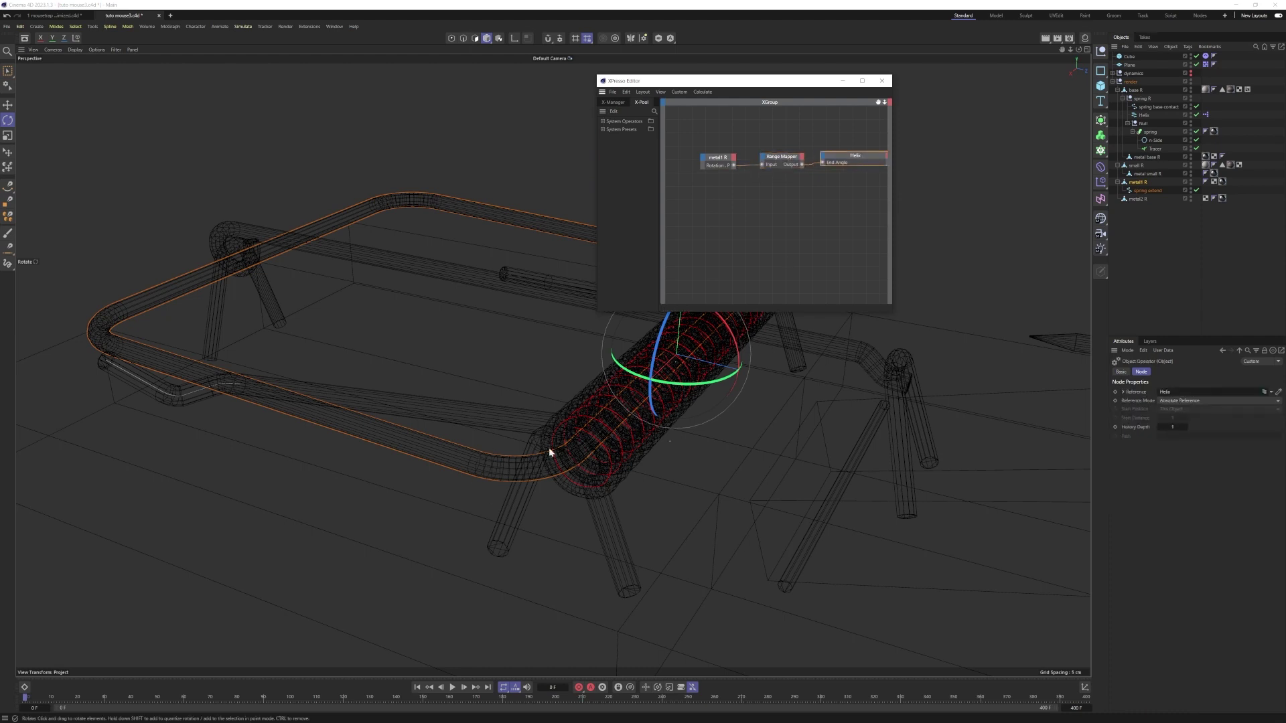
Inspect the Helix and rotate metal1 R to check how the spring coils respond
left_click(1150, 116)
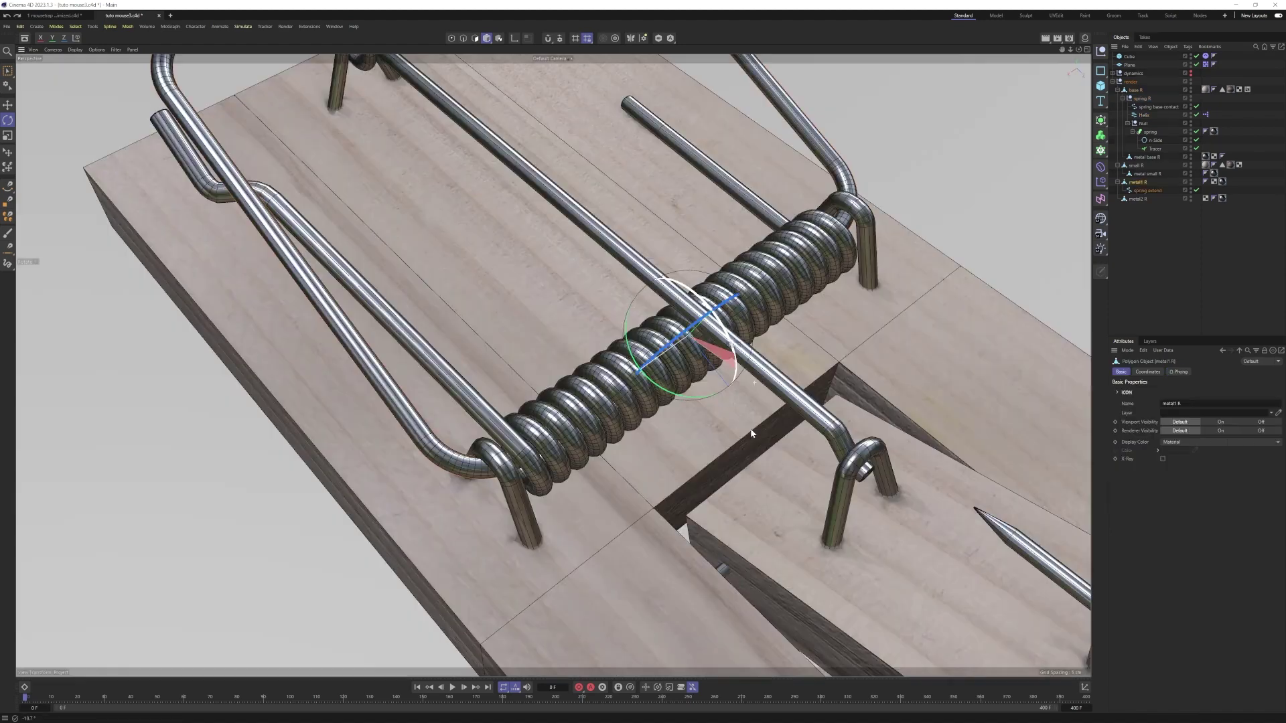
left_click_drag(770, 349, 779, 386)
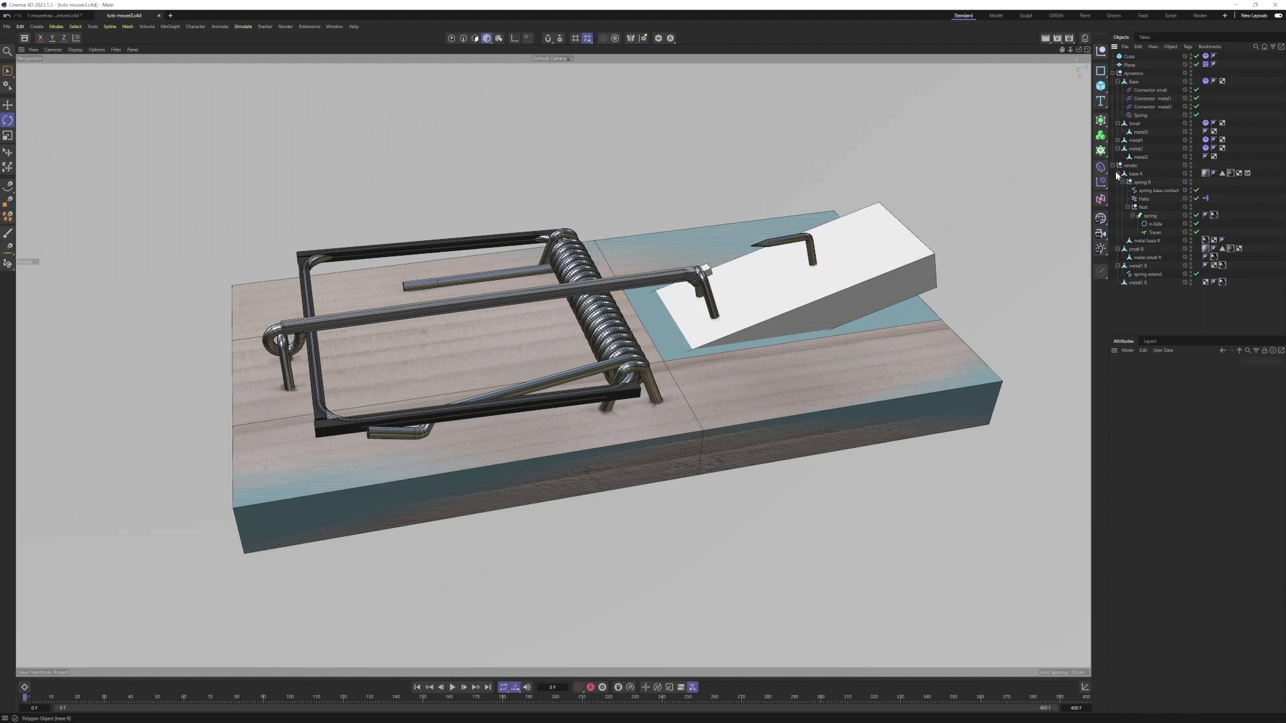
Collapse the base R, small R and metal1 R hierarchies in the render group
left_click(1117, 172)
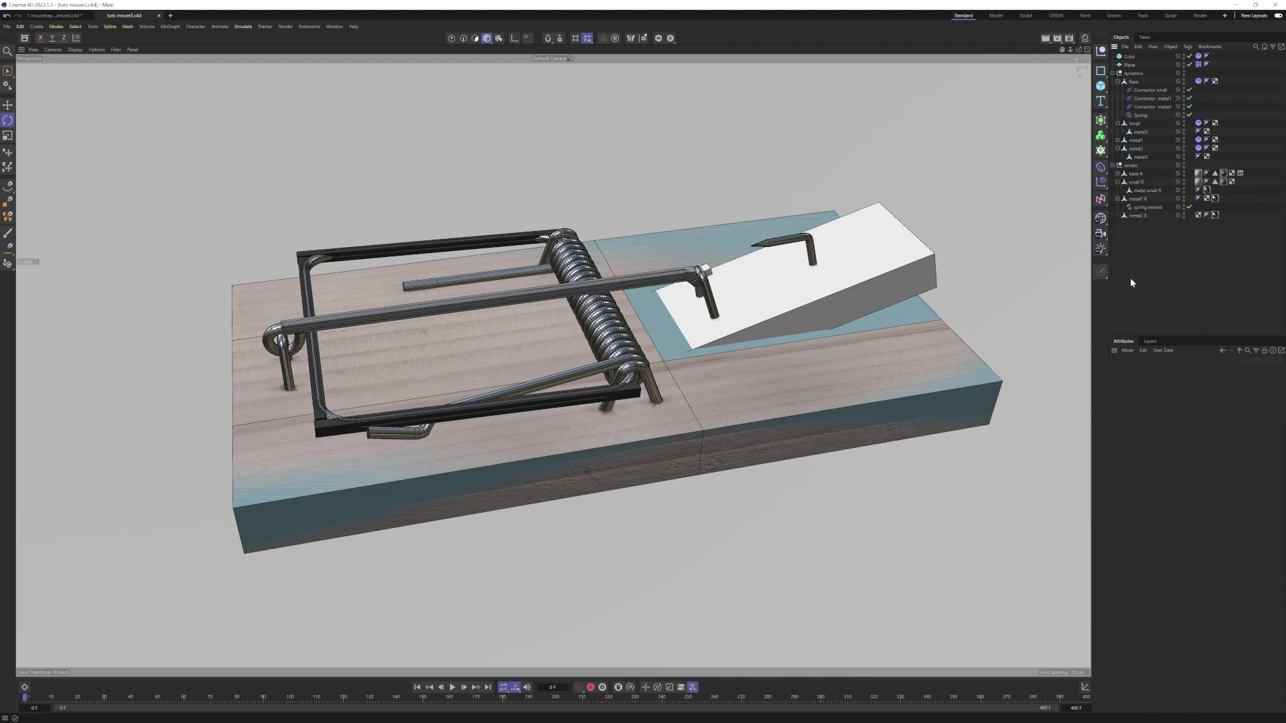
left_click(1117, 182)
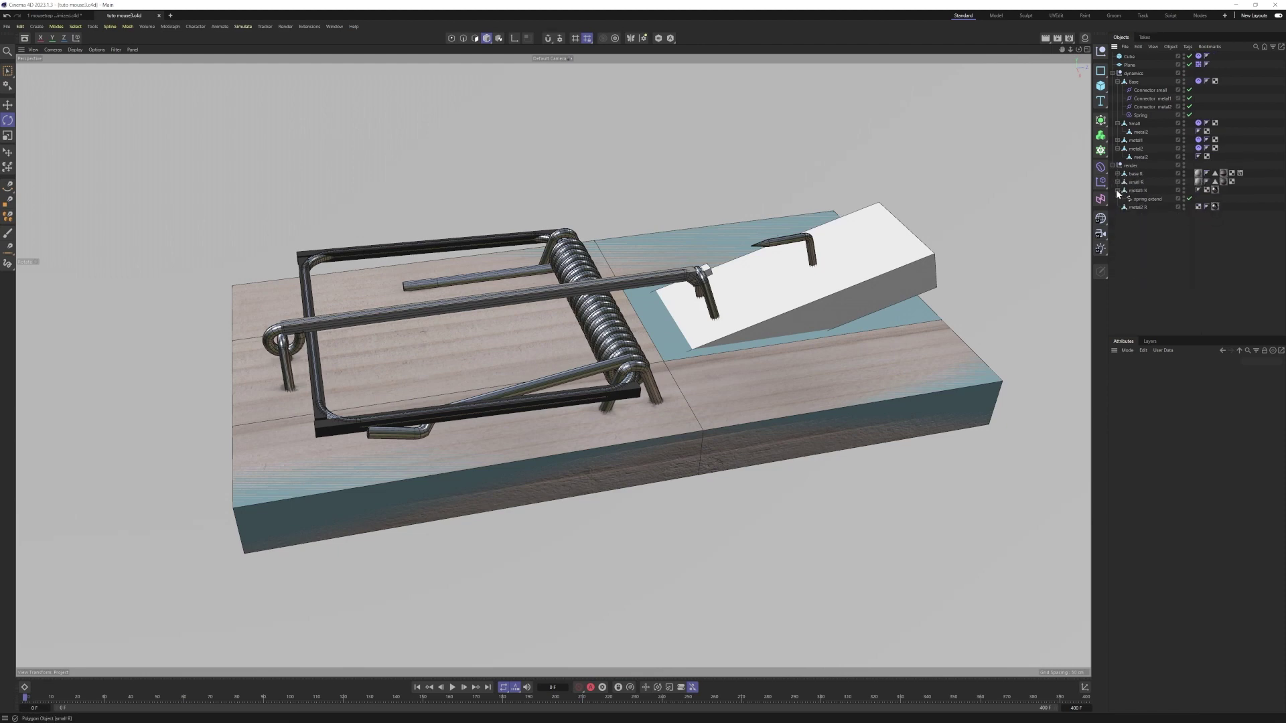
left_click(1116, 190)
Add Bullet Rigid Body tags to base R, small R, metal1 R and metal2 R in the render group
left_click(1133, 82)
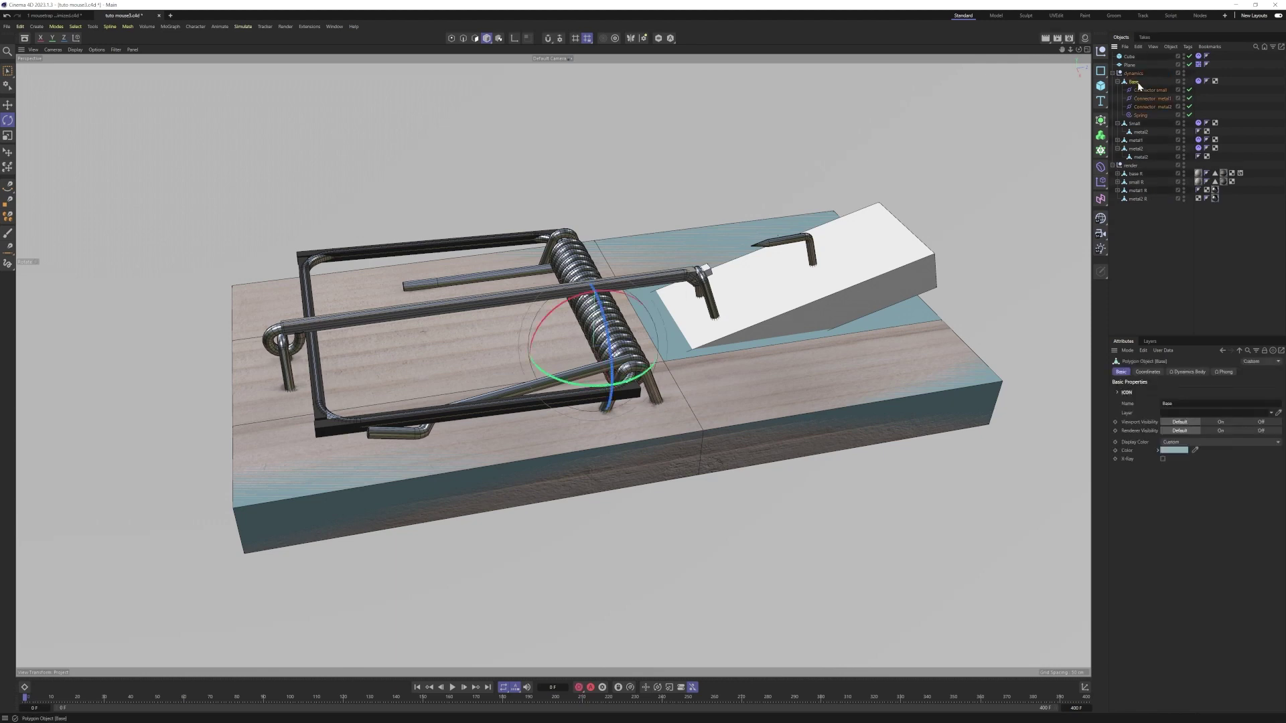
left_click(1136, 175)
left_click(1137, 182, "ctrl")
left_click(1138, 191, "ctrl")
left_click(1136, 199, "ctrl")
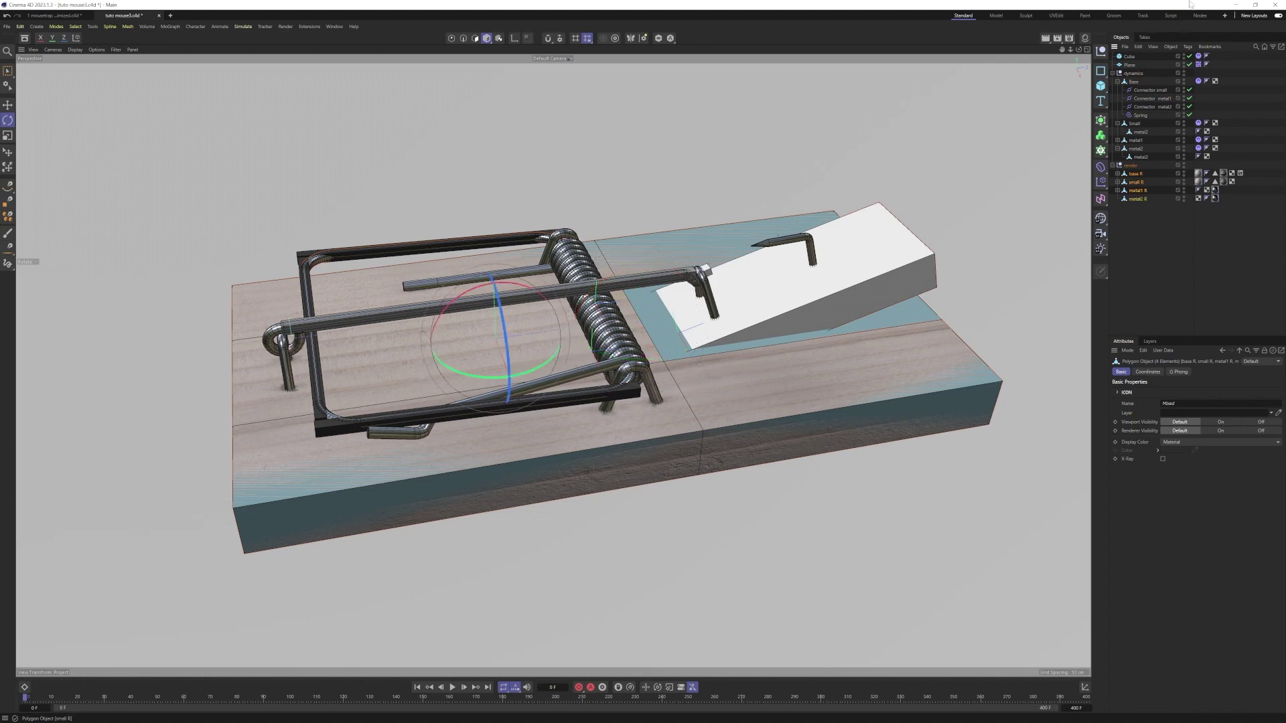
left_click(1188, 47)
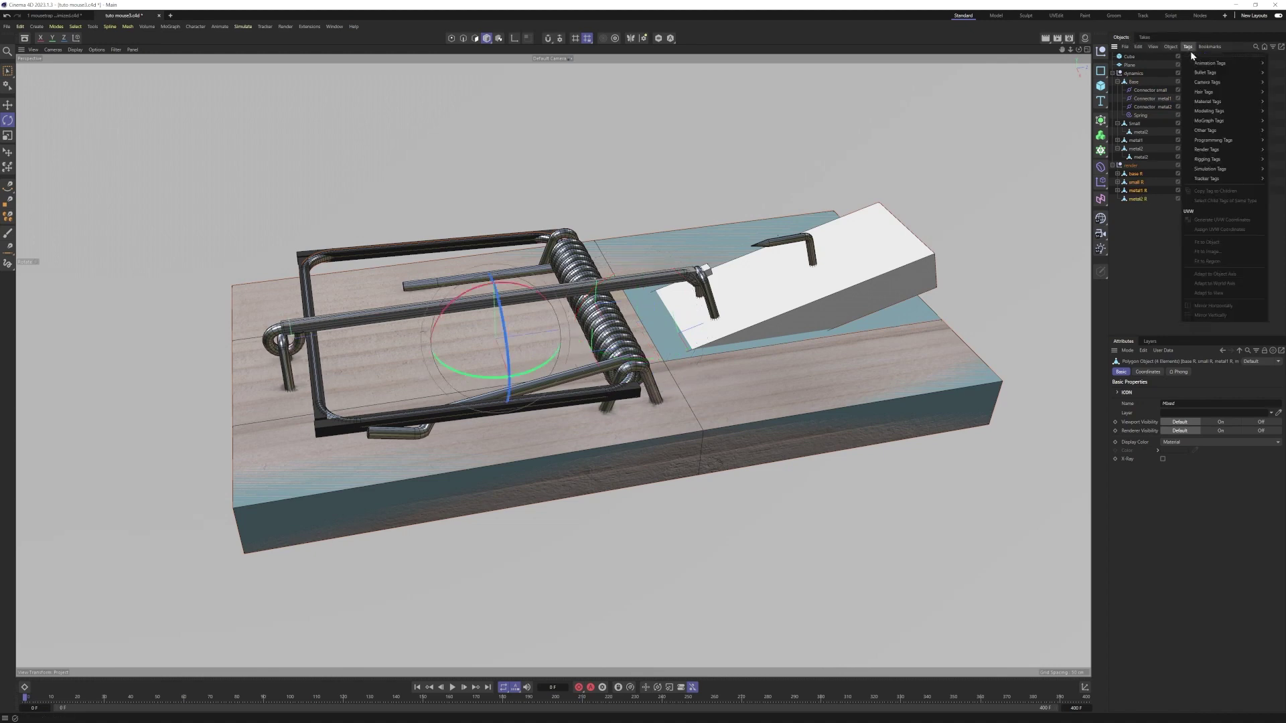
mouse_move(1209, 73)
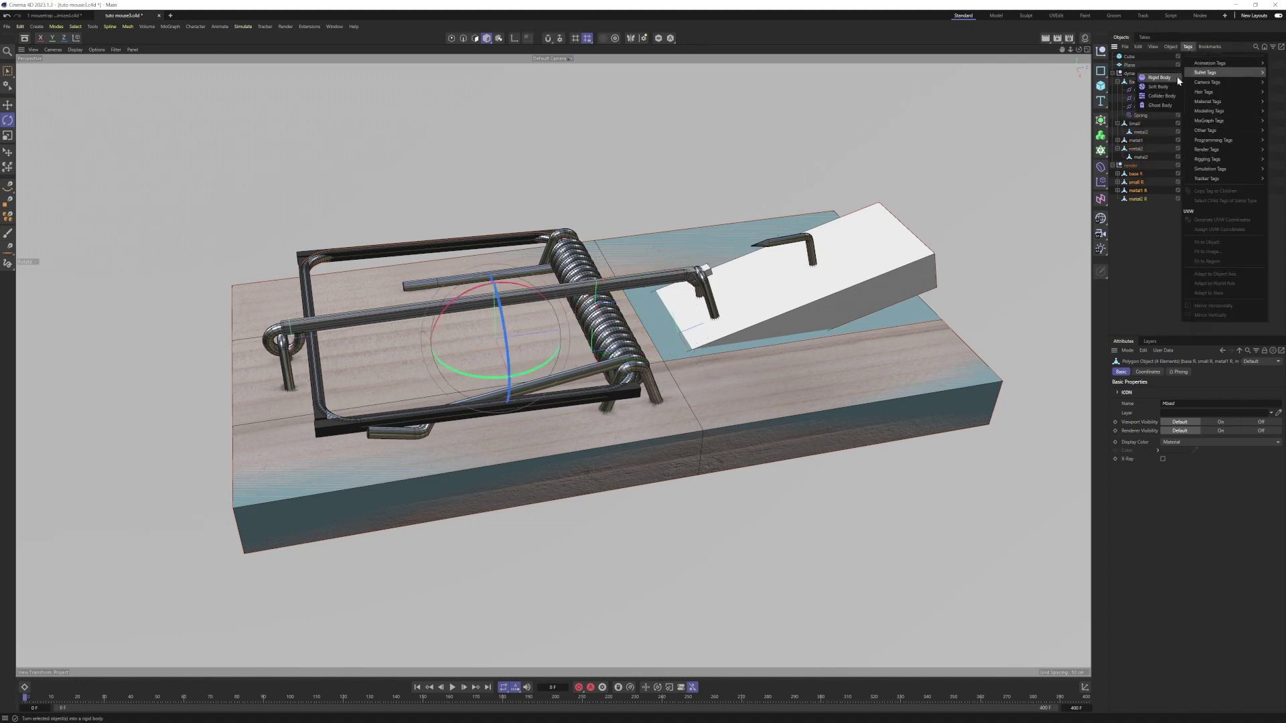
left_click(1158, 78)
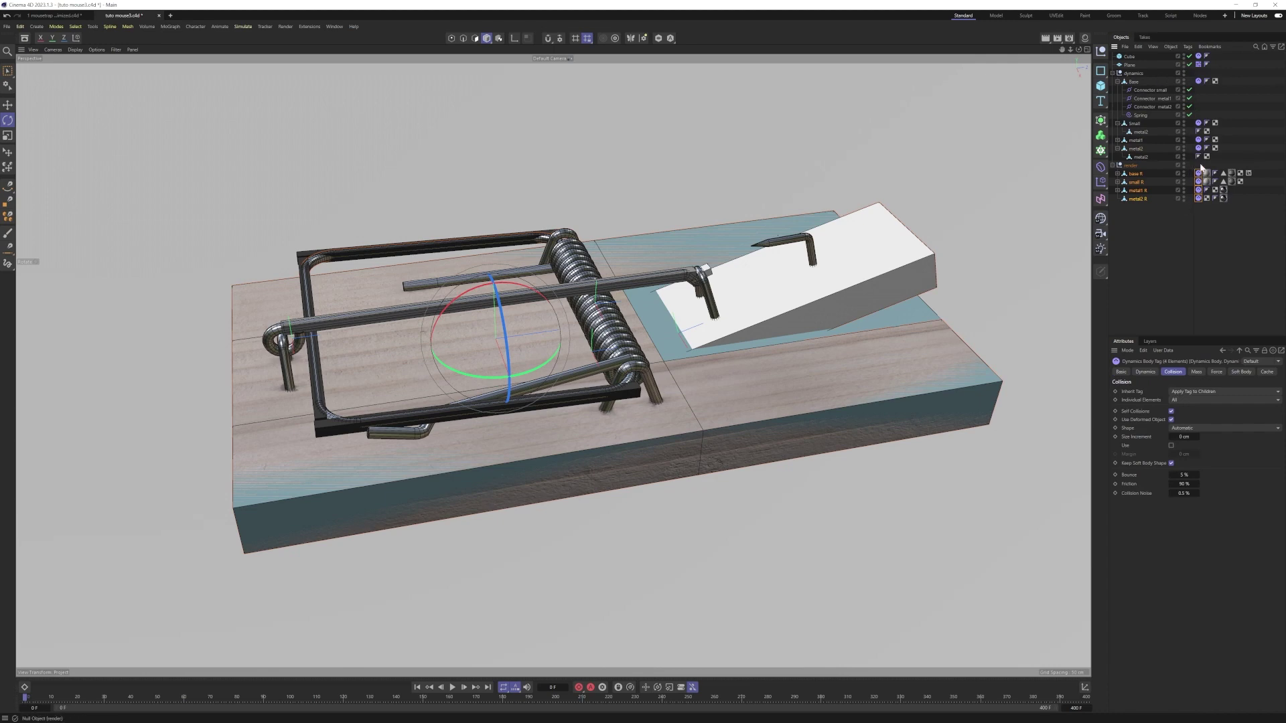
Disable dynamics on the Dynamics Body tags of all four render parts
left_click(1146, 372)
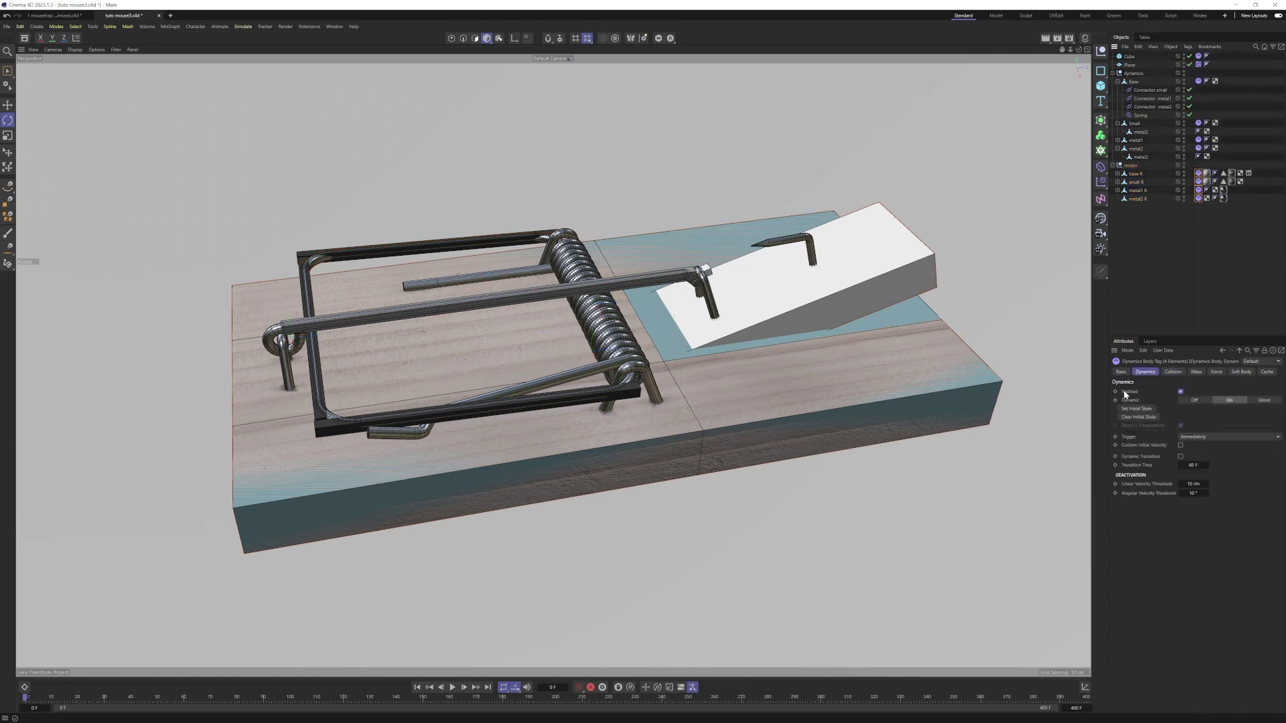
left_click(1181, 392)
left_click(1192, 238)
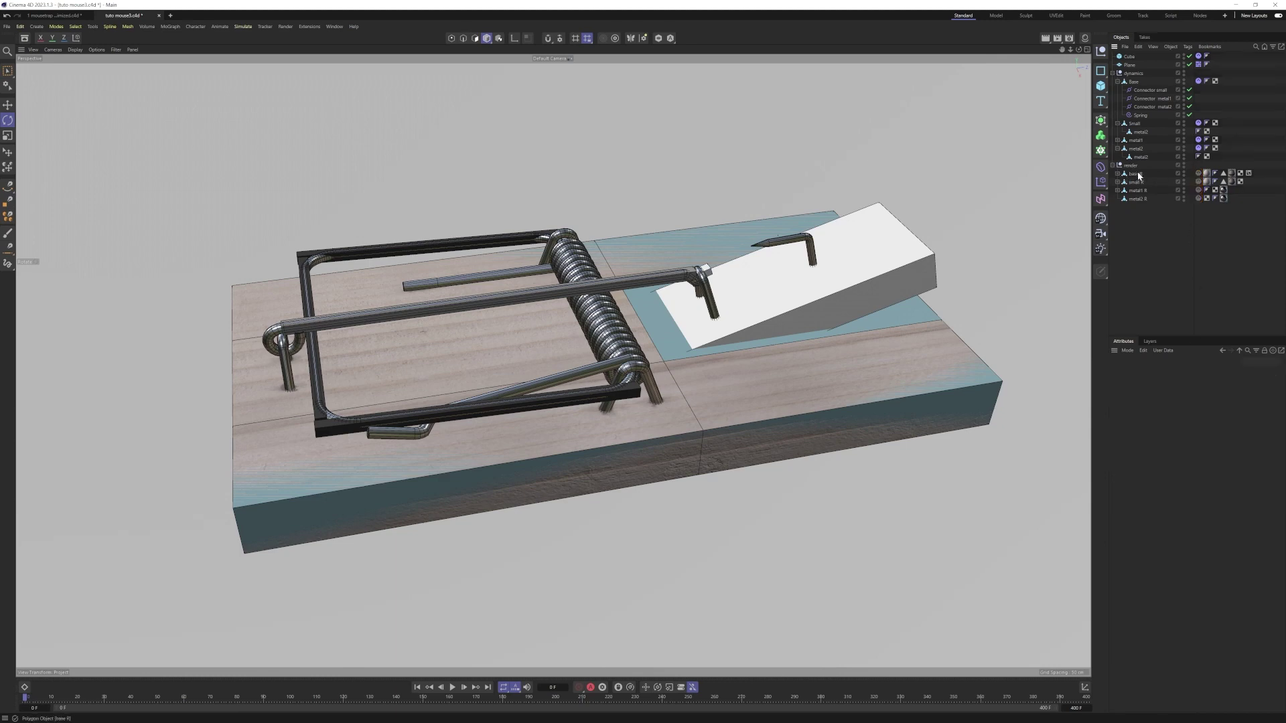
Parent base R, small R, metal1 R and metal2 R to their matching dynamics proxies Base, Small, metal1 and metal2, and tidy the hierarchy
left_click(1137, 174)
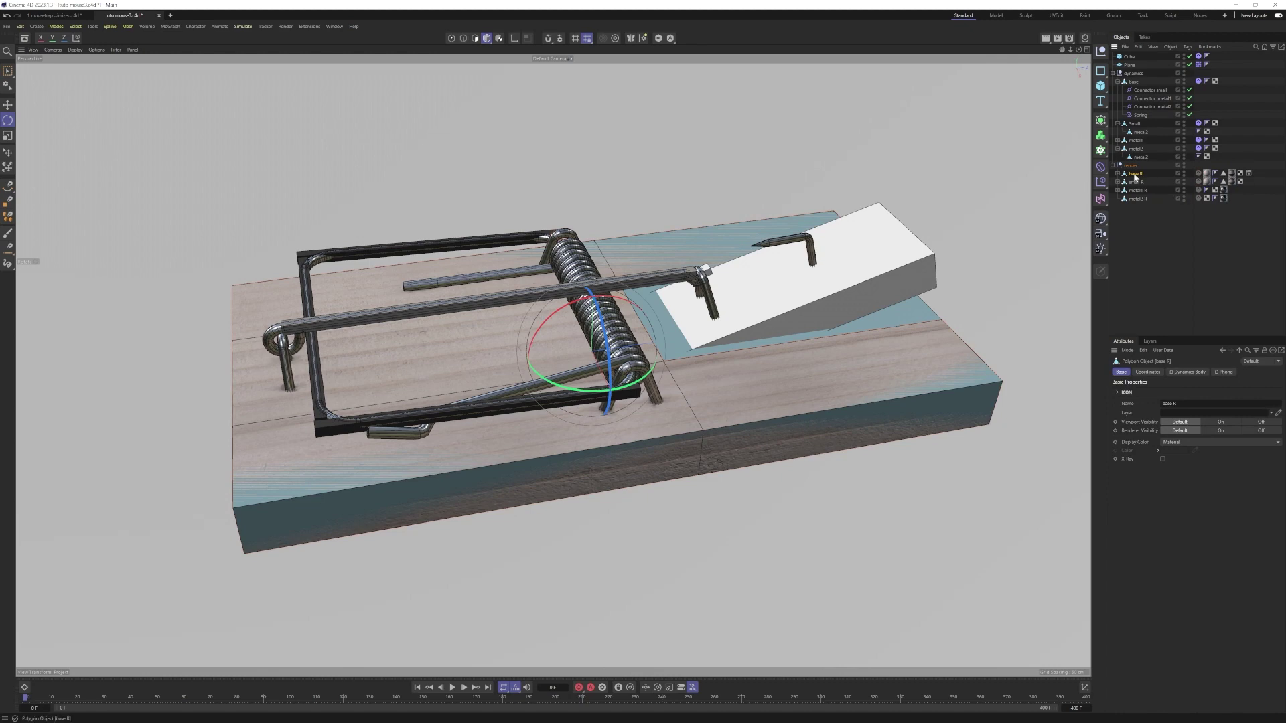
left_click_drag(1137, 176, 1136, 85)
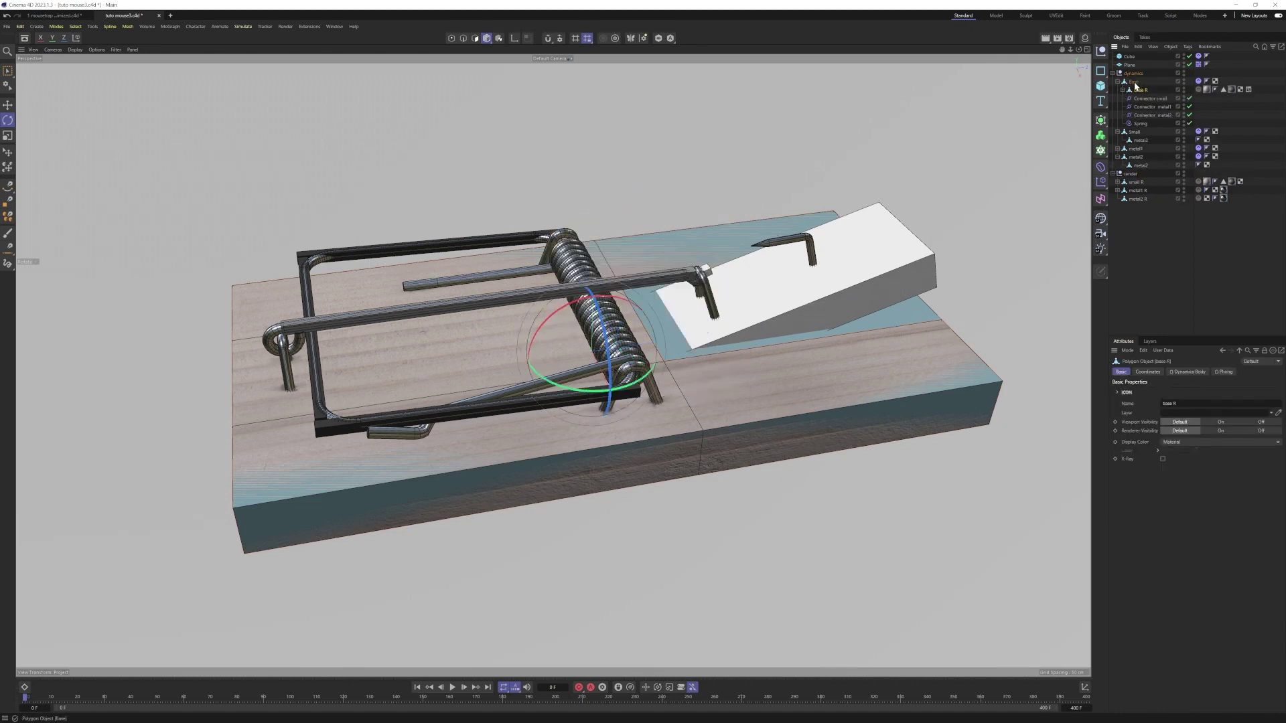
left_click(1134, 82)
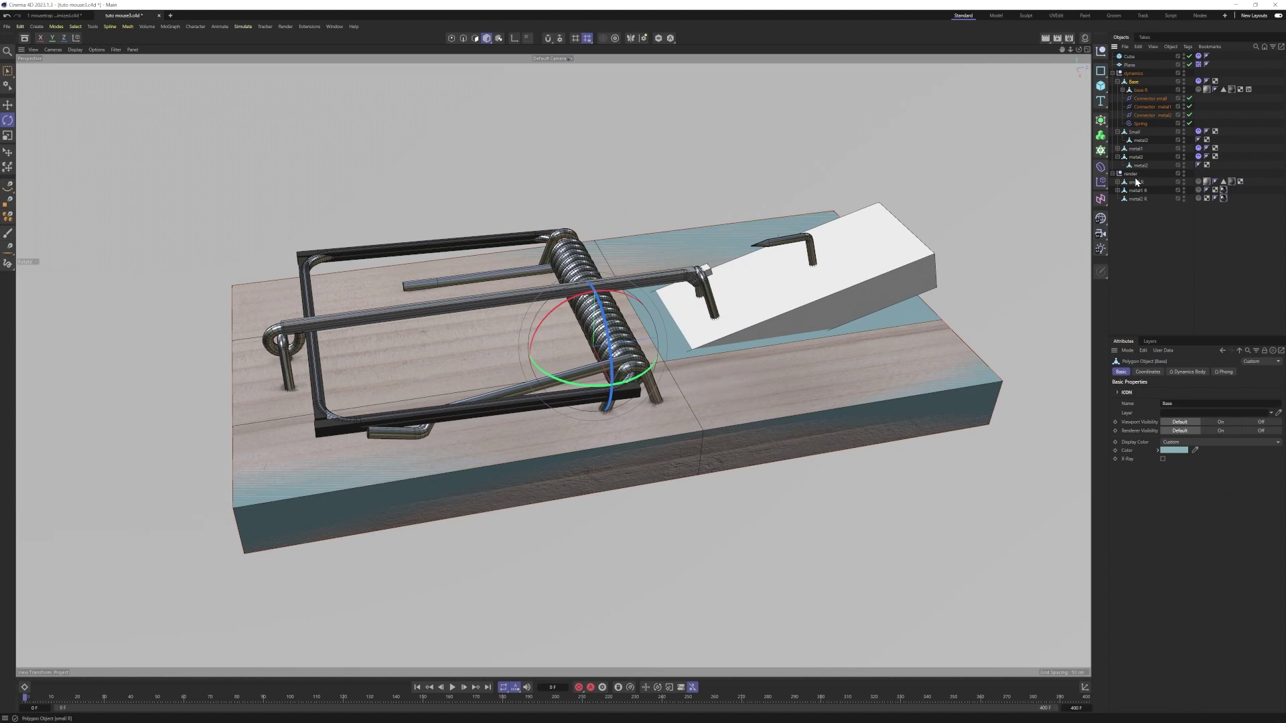
left_click_drag(1137, 187, 1142, 138)
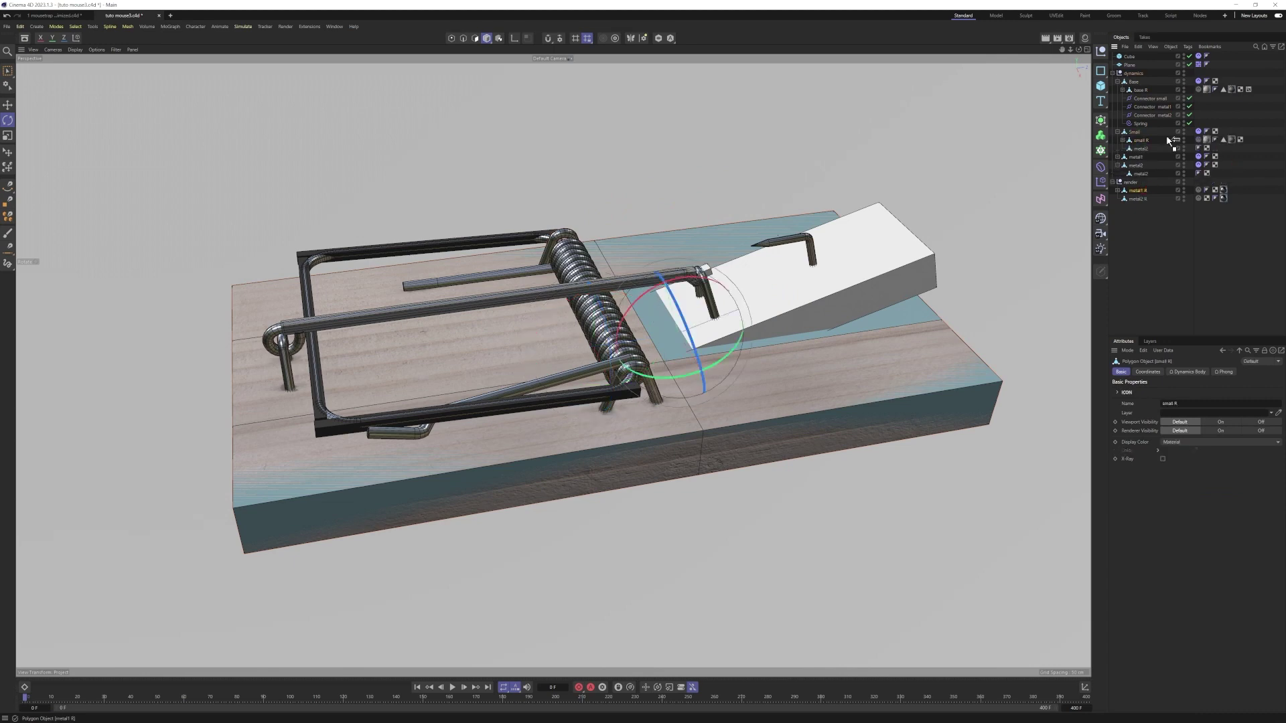
left_click_drag(1137, 190, 1142, 161)
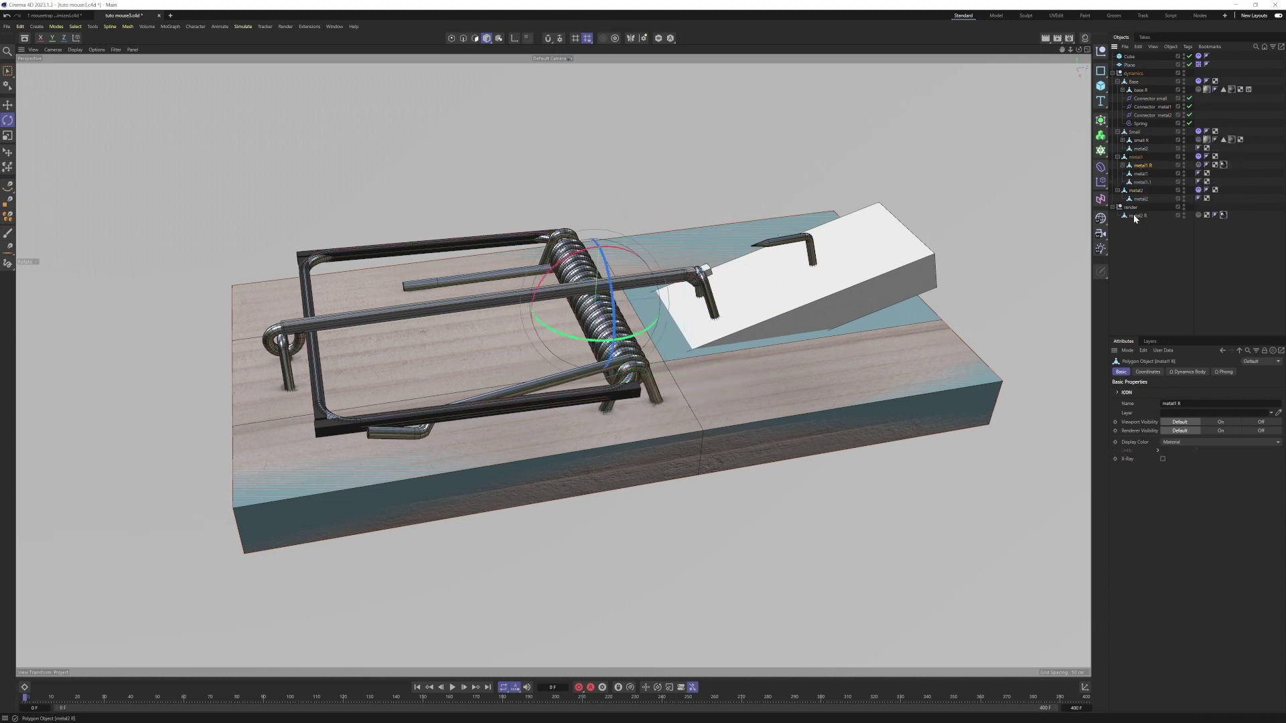
mouse_move(1133, 215)
left_mouse_down()
mouse_move(1144, 179)
mouse_move(1143, 193)
left_mouse_up()
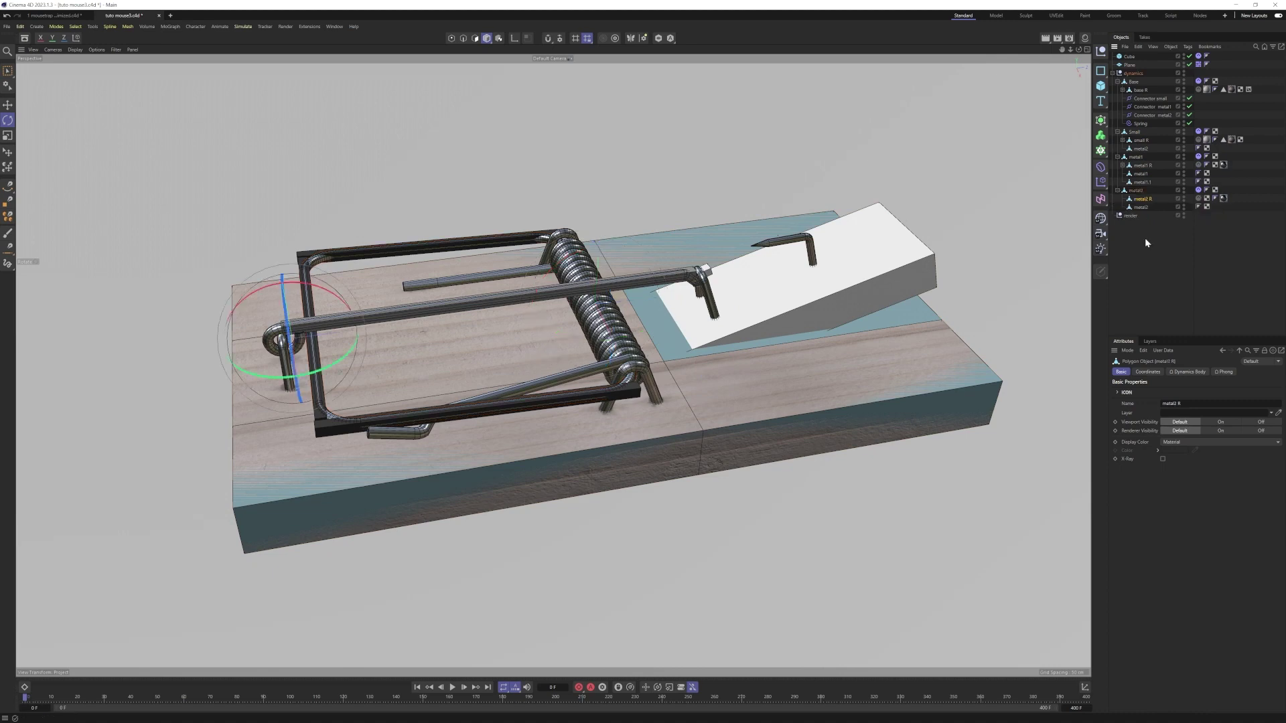
left_click(1145, 243)
left_click(1117, 132)
left_click(1117, 140)
left_click(1117, 148)
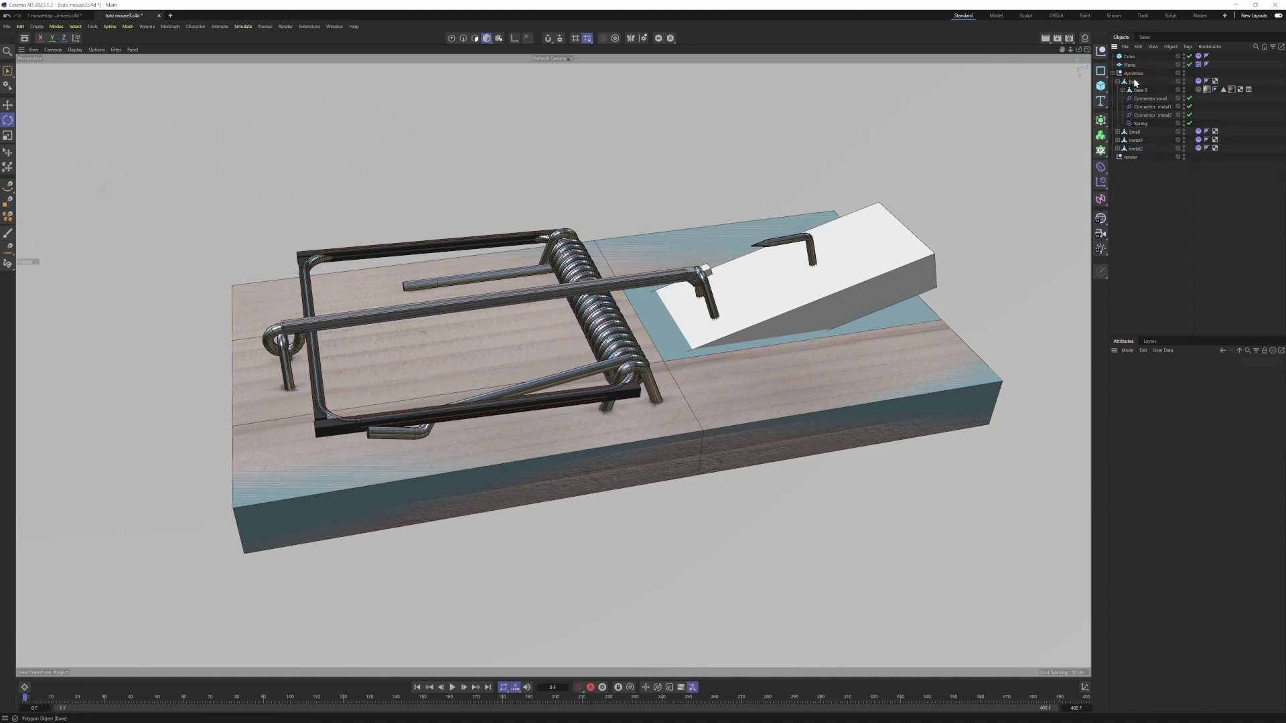
Hide the dynamics group in both the viewport and the renderer
left_click(1134, 73)
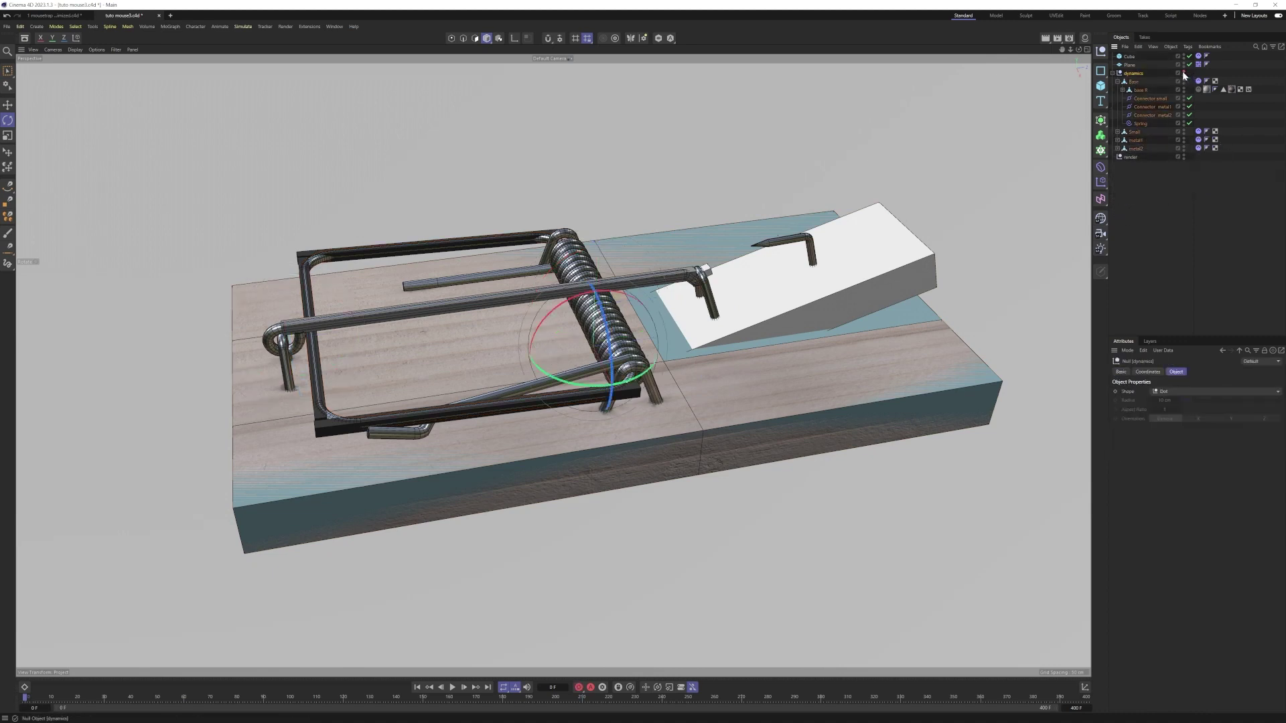
left_click(1183, 71)
left_click(1184, 75)
Force base R, small R, metal1 R and metal2 R visible in the viewport and renderer inside the hidden dynamics group
left_click(1147, 89)
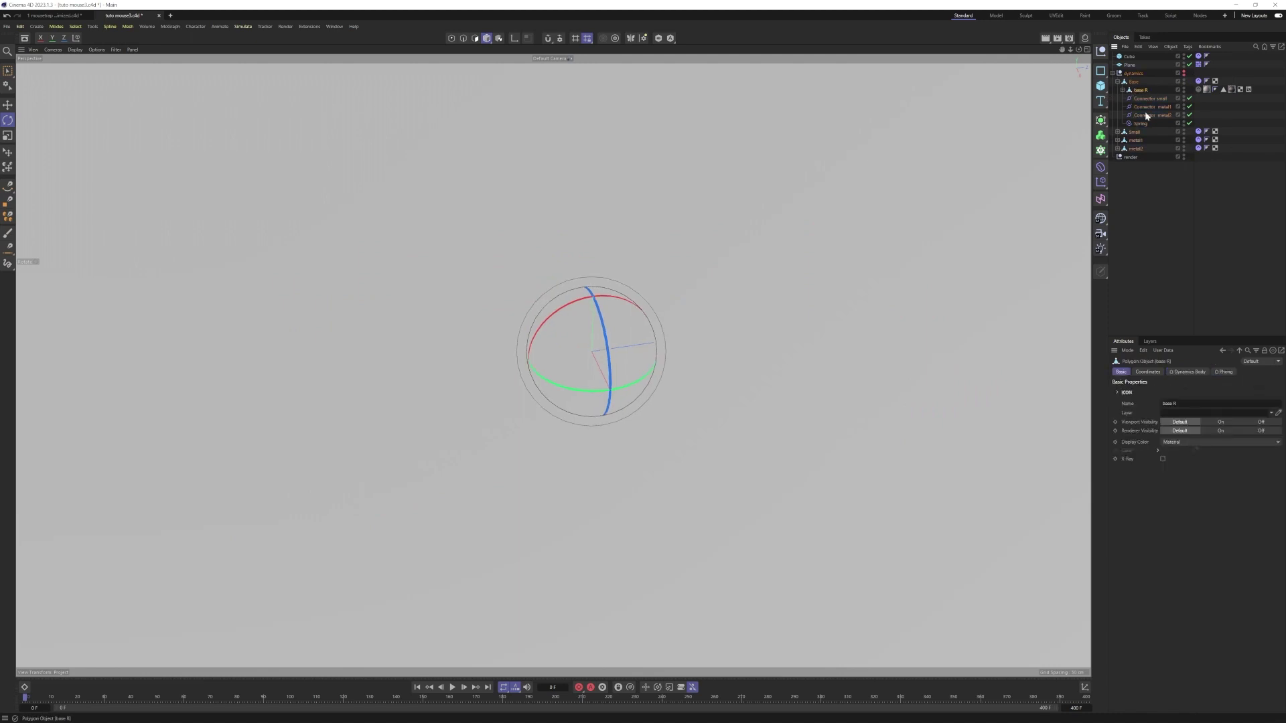
left_click(1117, 132)
left_click(1184, 89, "alt")
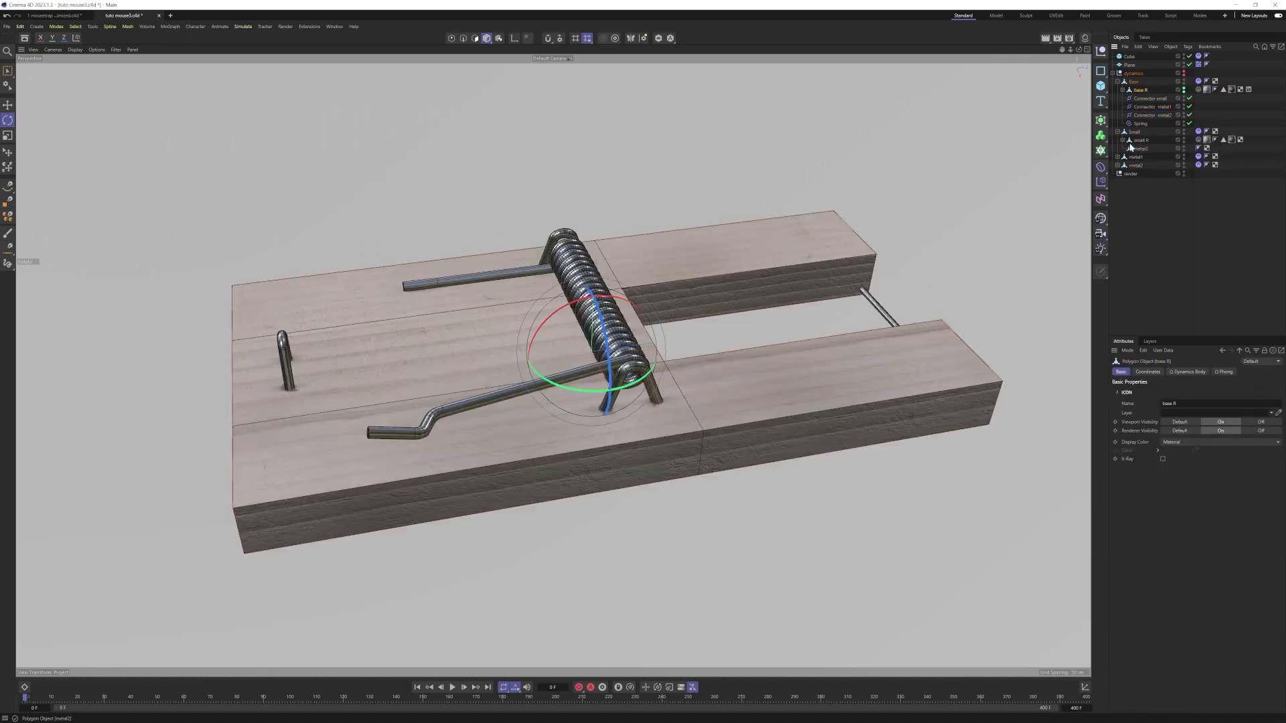
left_click(1135, 140)
left_click(1184, 139, "alt")
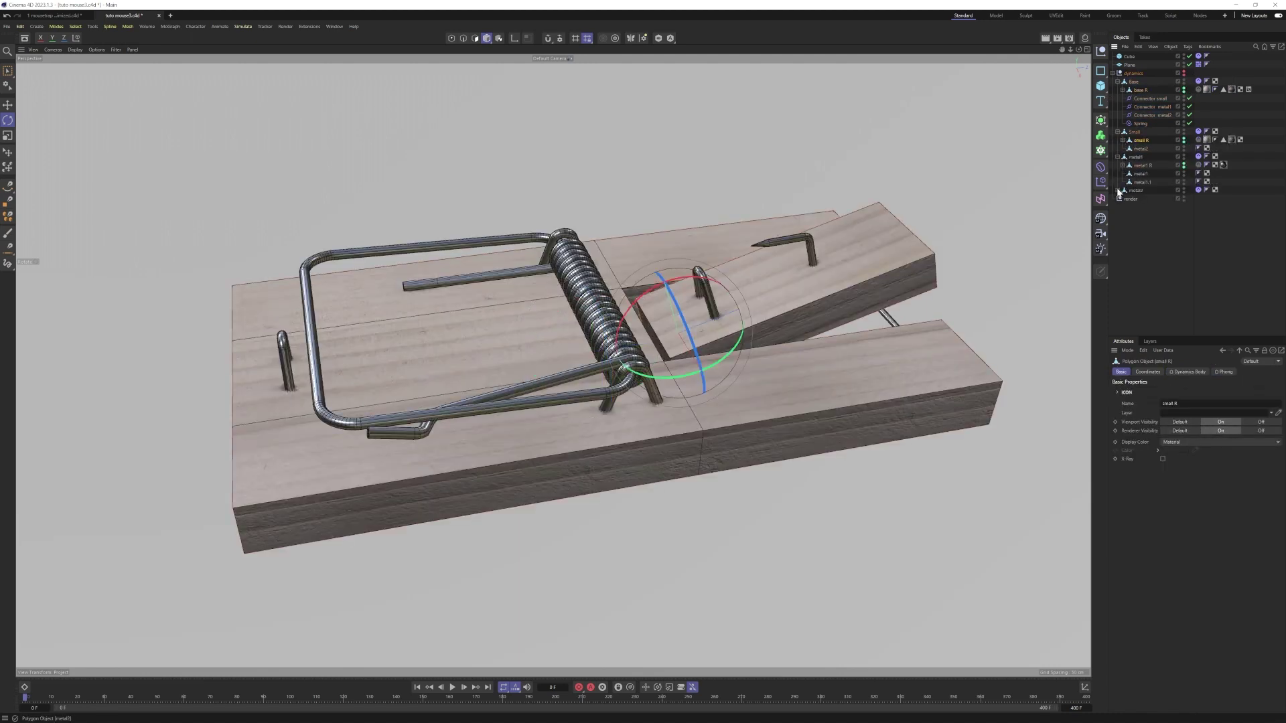
left_click(1117, 191)
left_click(1184, 198)
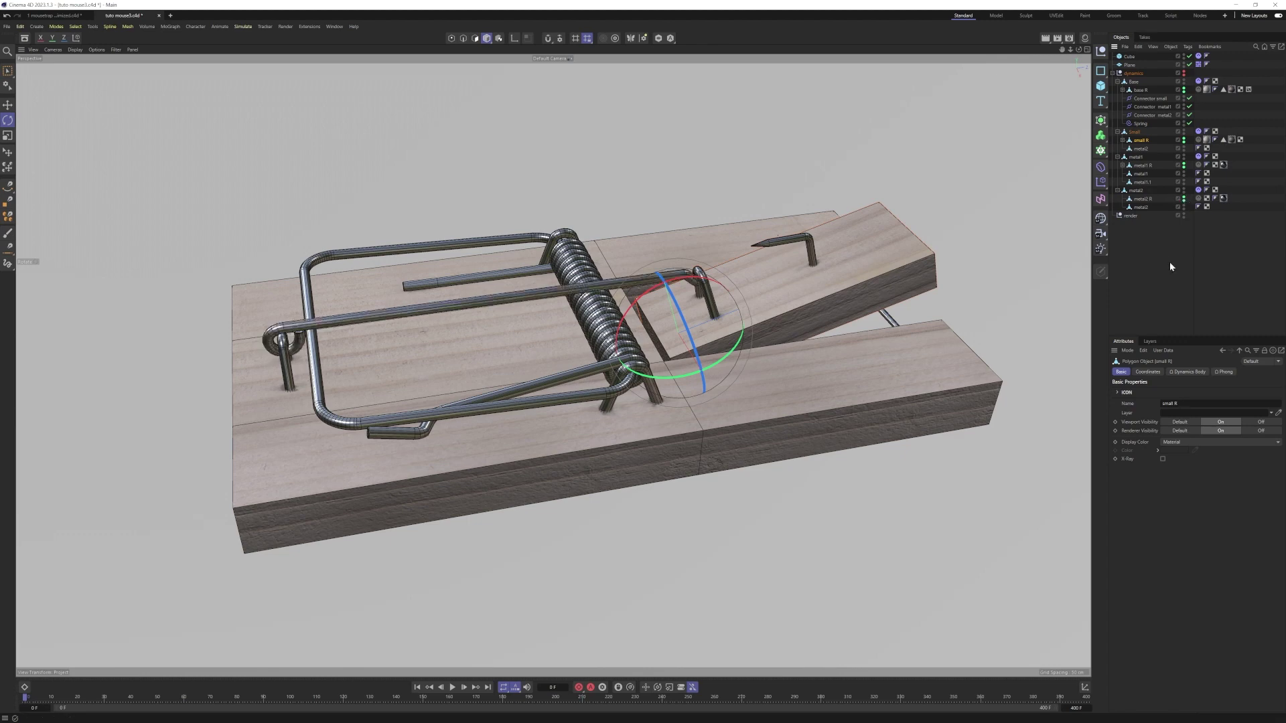
Play the simulation to check that the render parts follow their proxies
left_click(452, 687)
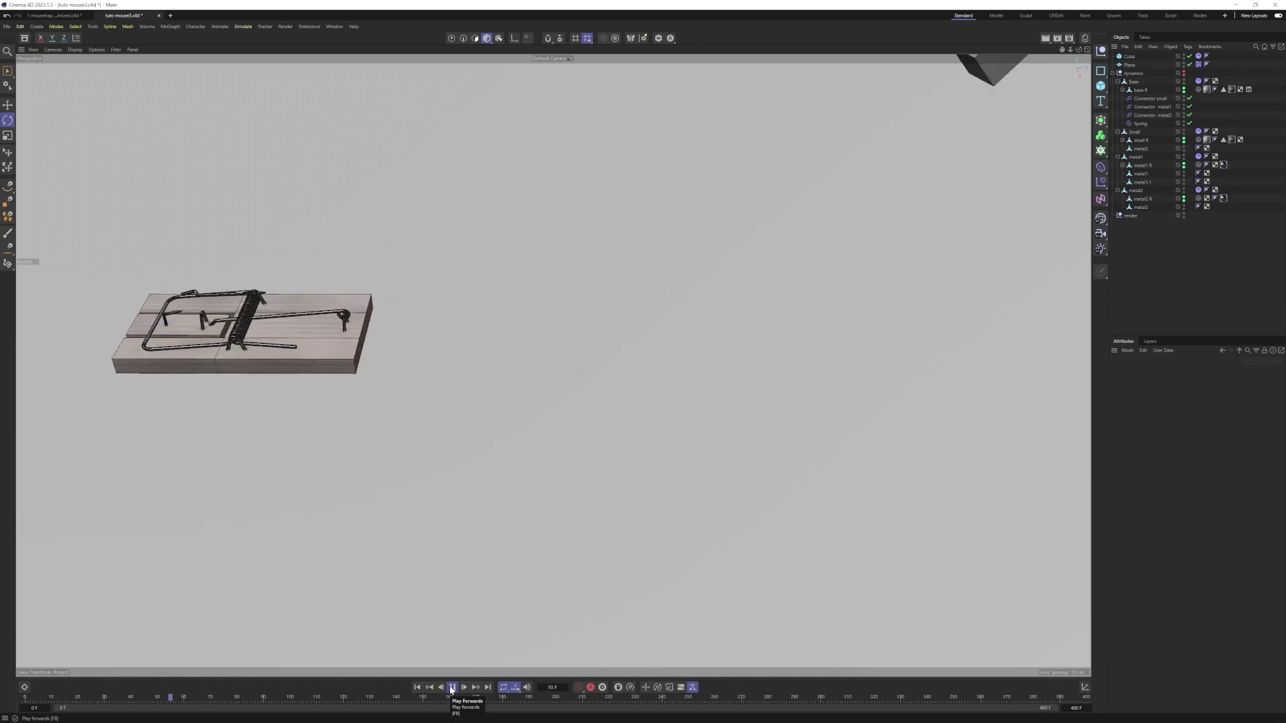
left_click(454, 687)
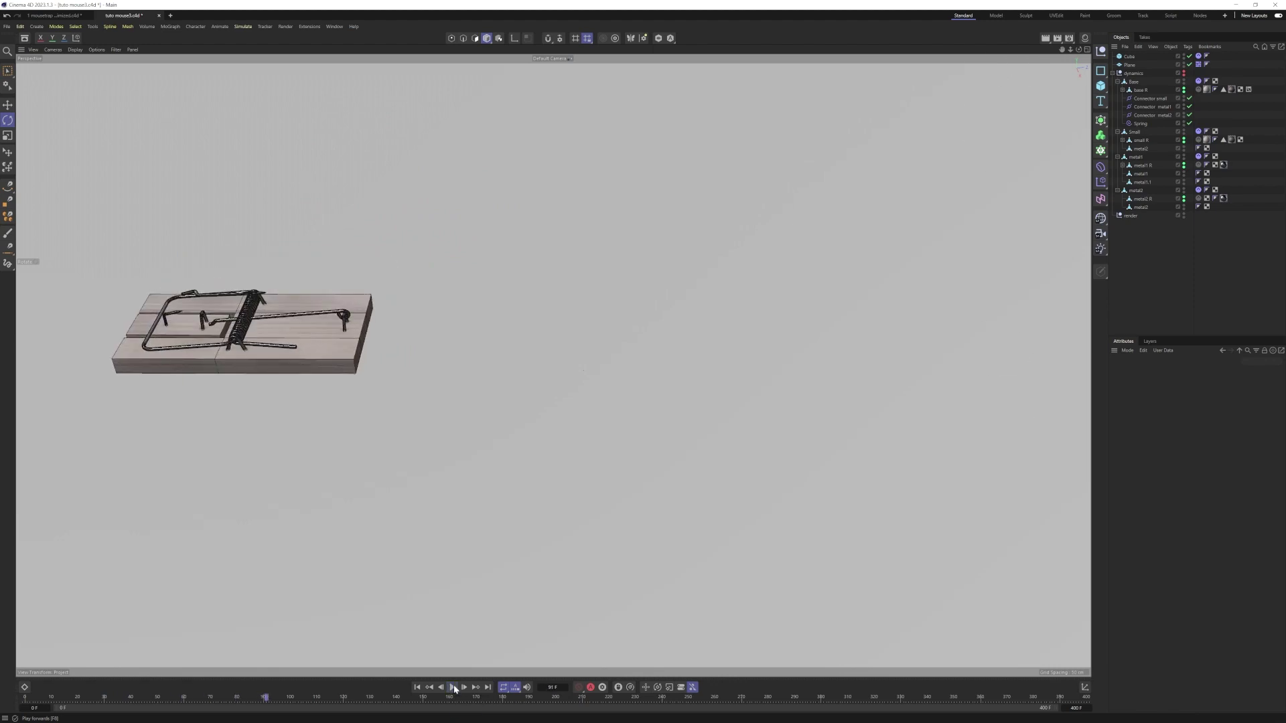
In the Helix's XPresso expression, drive the Range Mapper from metal1's rotation P instead of metal1 R's
left_click_drag(731, 385, 760, 350, "alt")
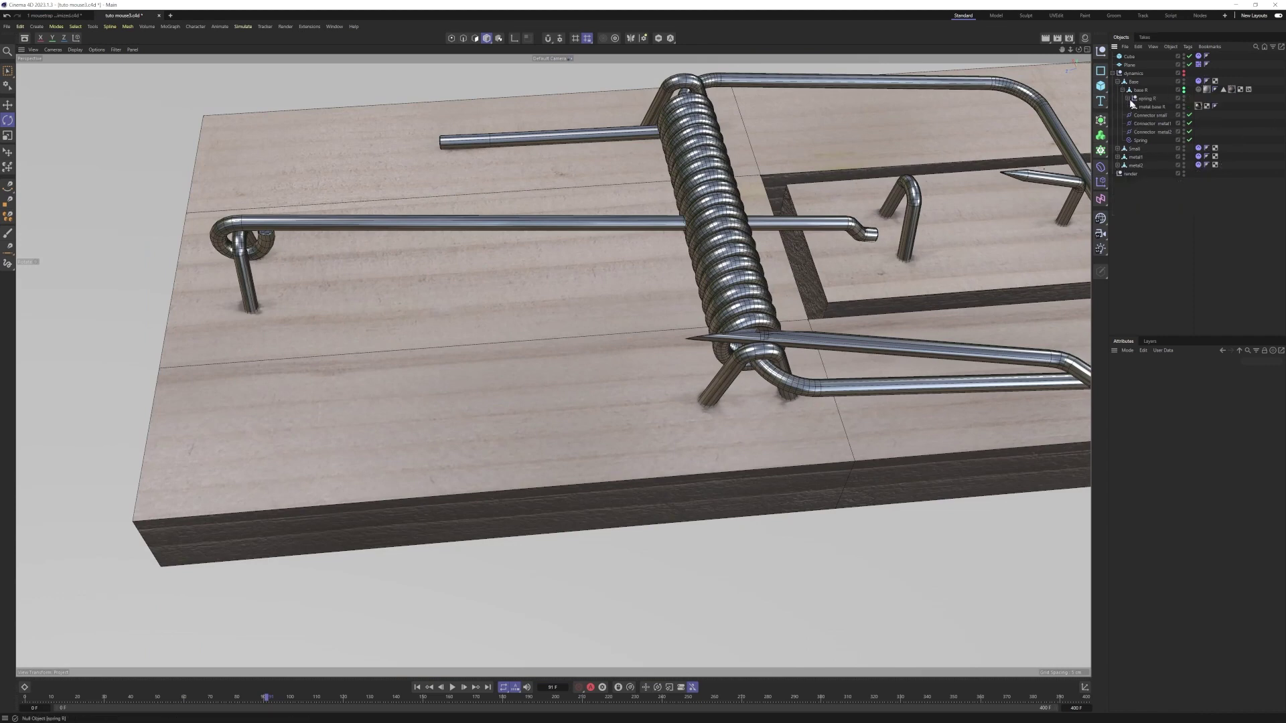
left_click(1129, 99)
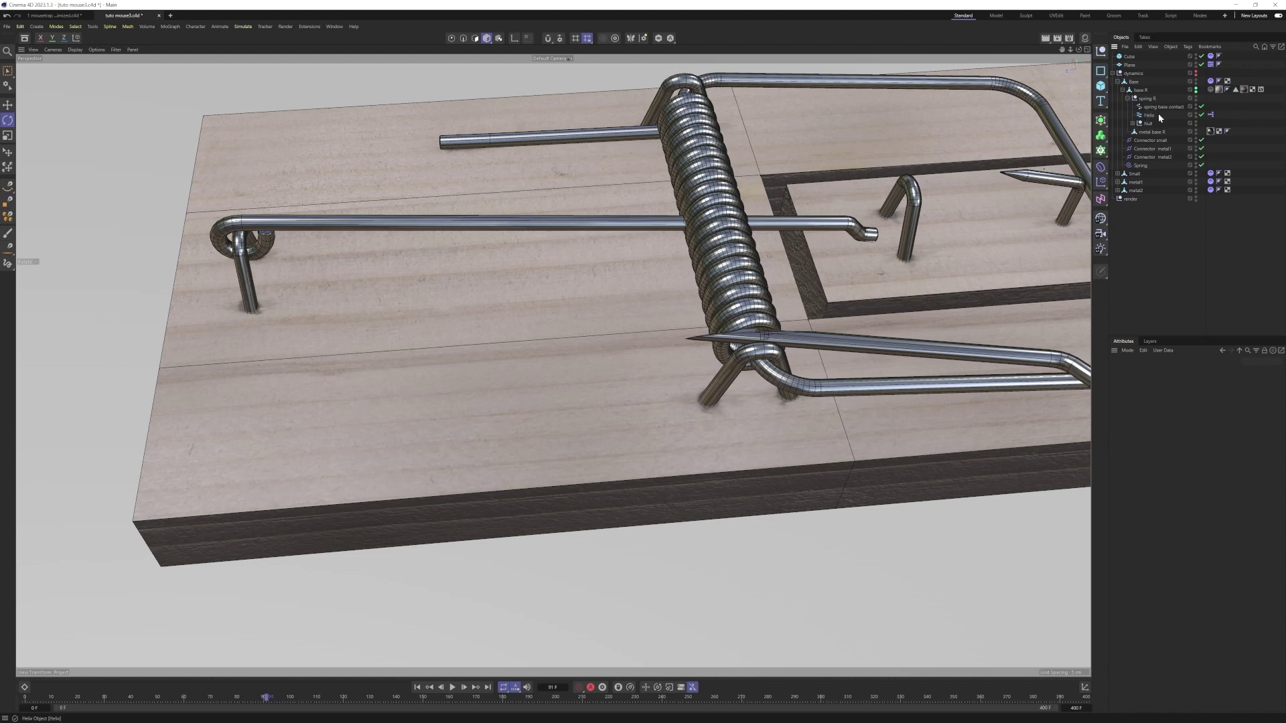
double_click(1210, 115)
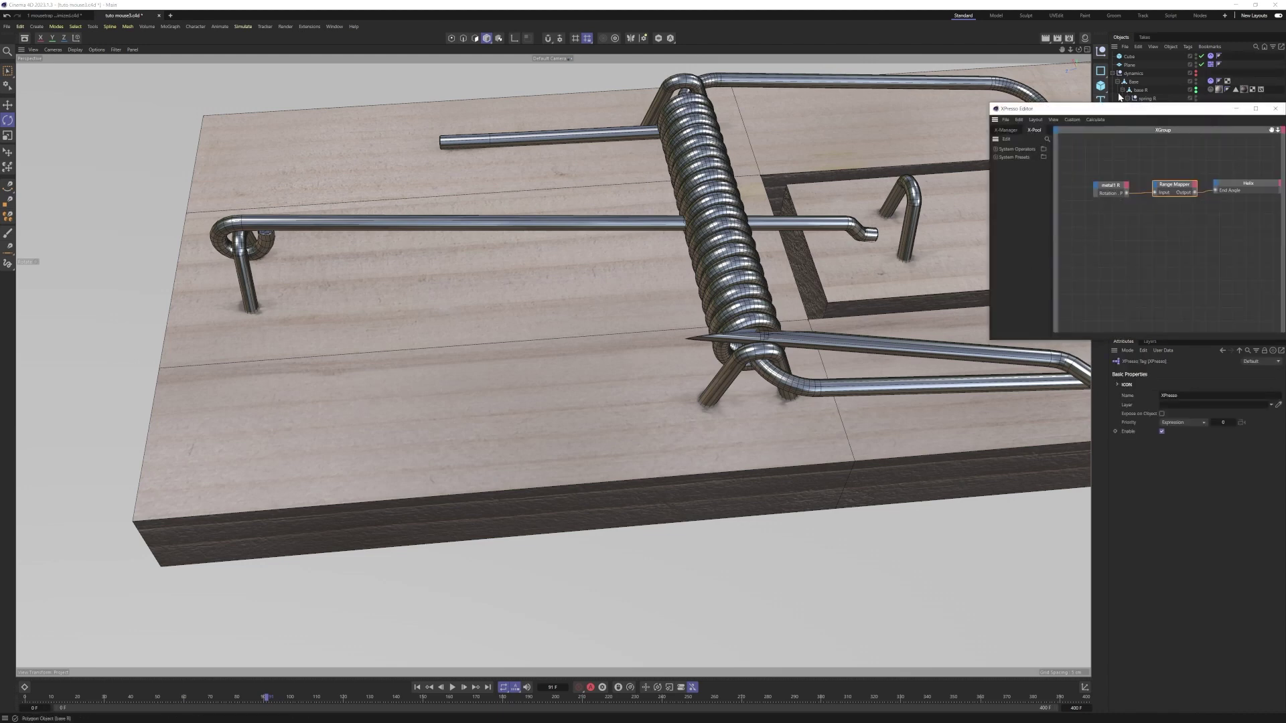
left_click_drag(1122, 109, 337, 69)
left_click(326, 146)
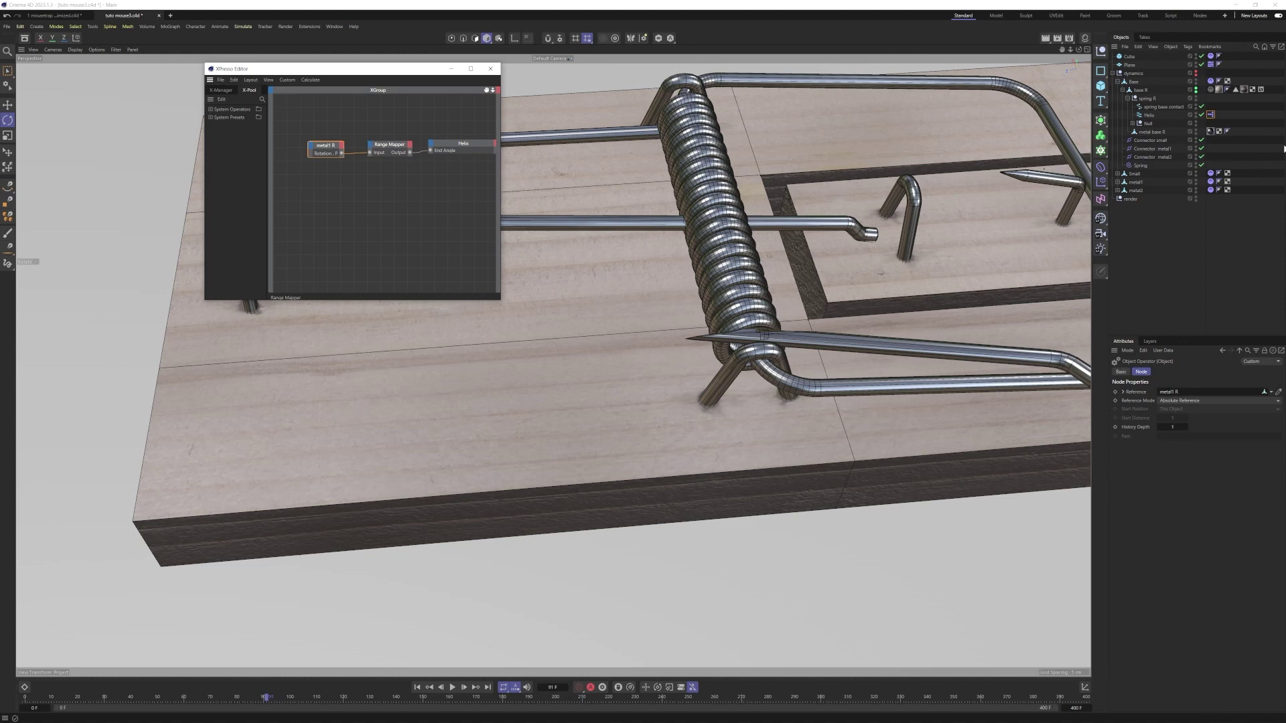
left_click(1117, 182)
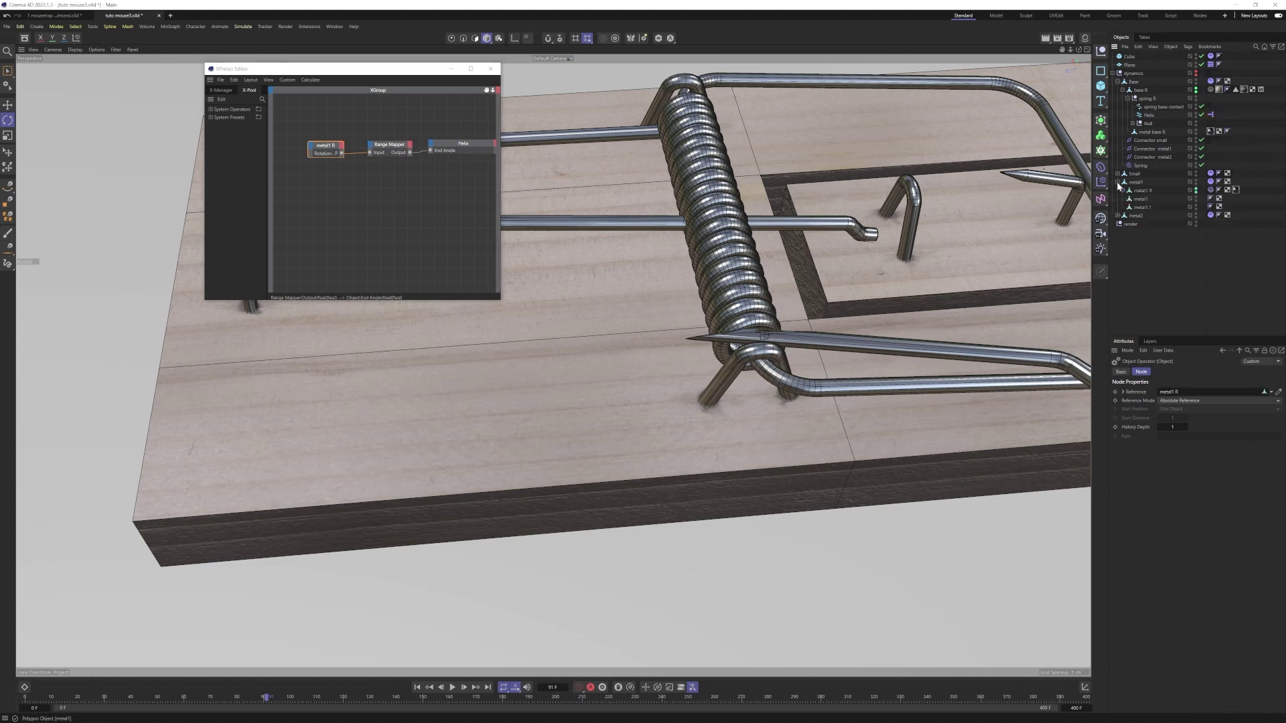
left_click(1152, 190)
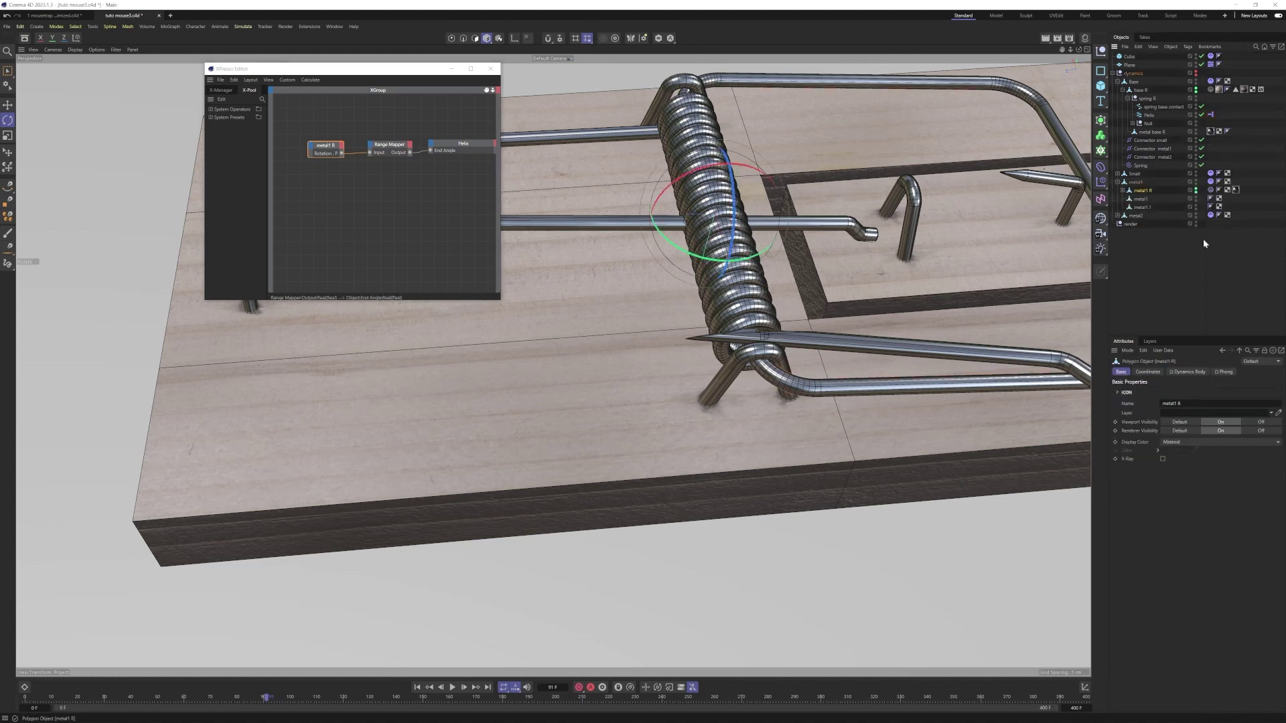
left_click(1148, 372)
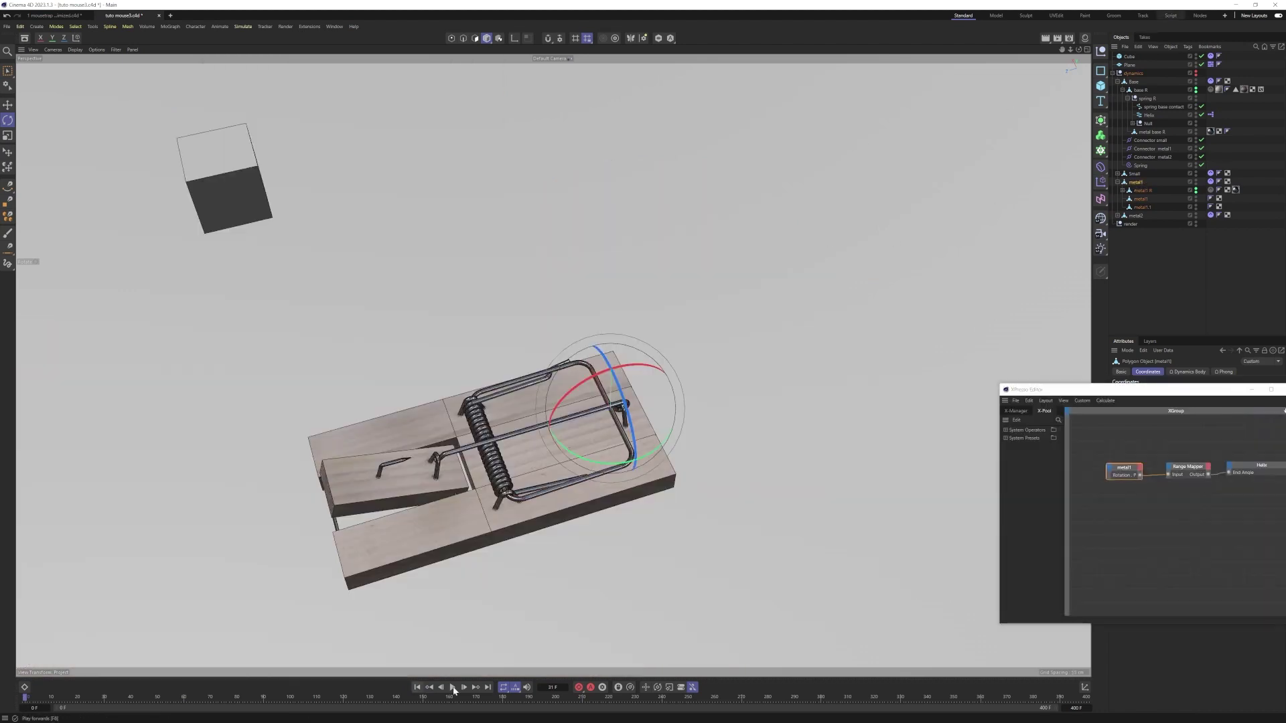
Play the simulation to test how the spring coils respond to metal1 as the trap snaps
left_click(453, 688)
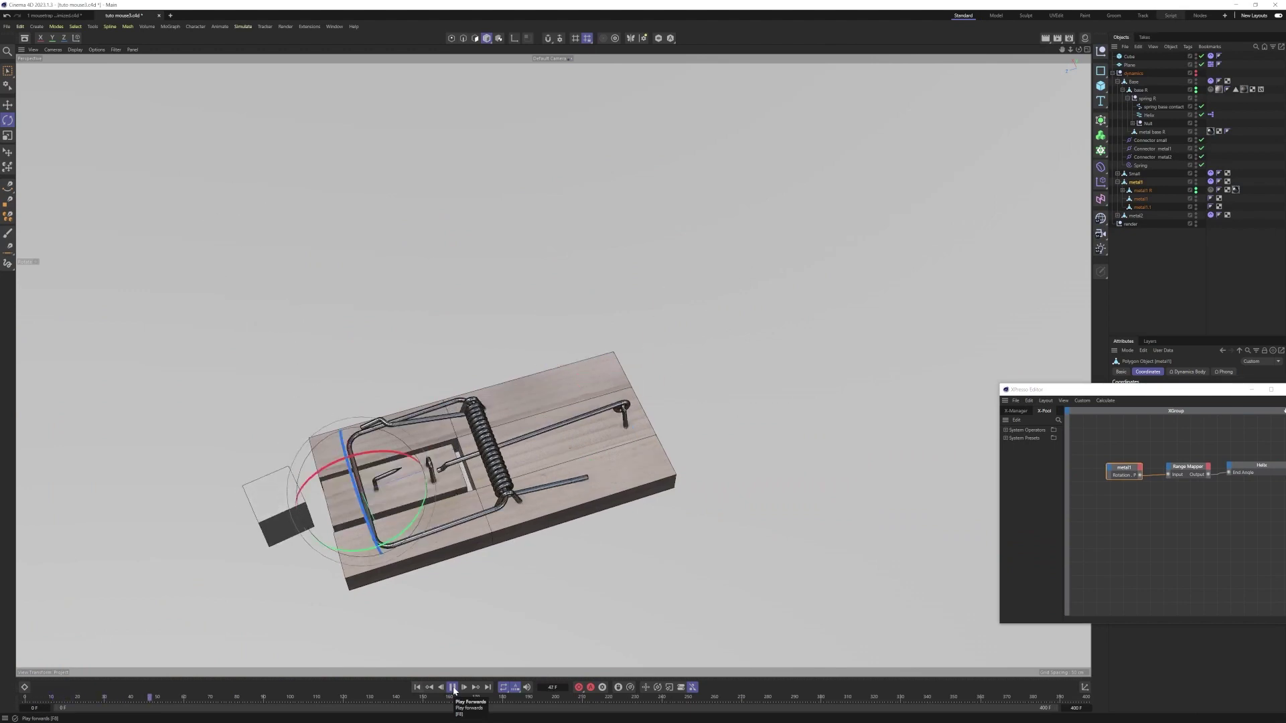
left_click(453, 688)
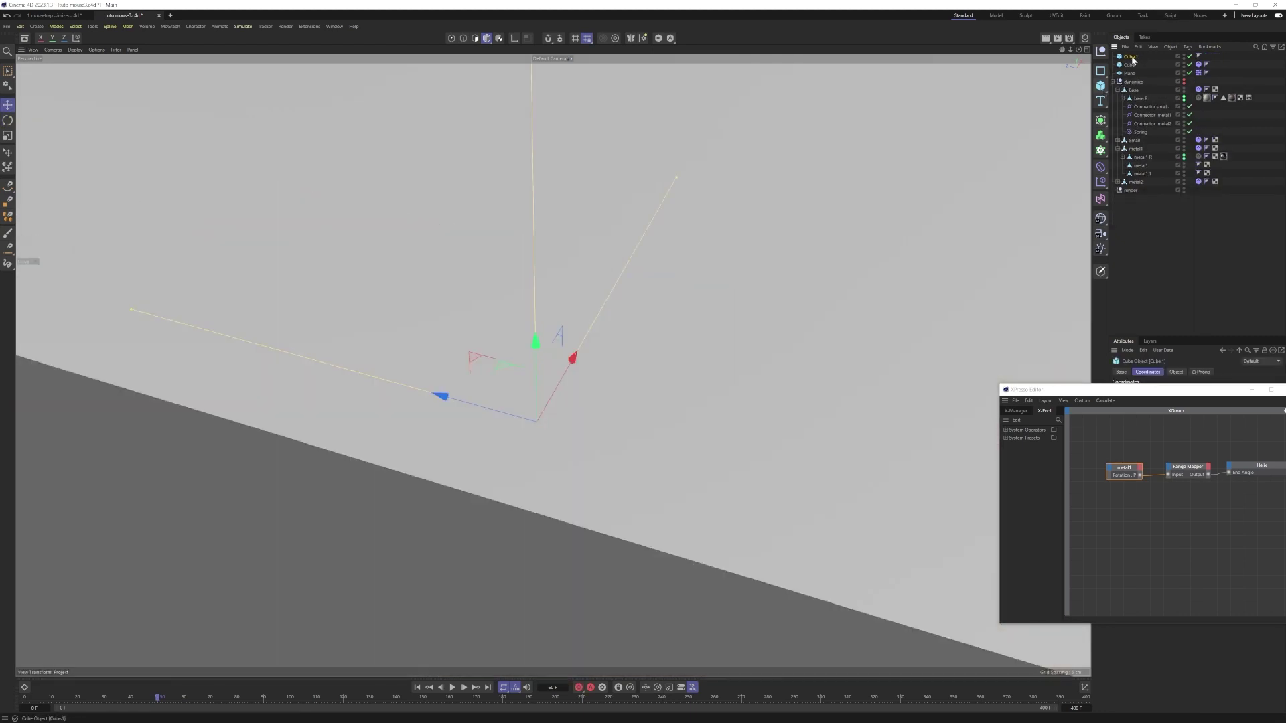
Nest Cube.1 under Base, make it editable and scale it narrower along X to fit beneath the spring
left_click_drag(1155, 66, 1137, 90)
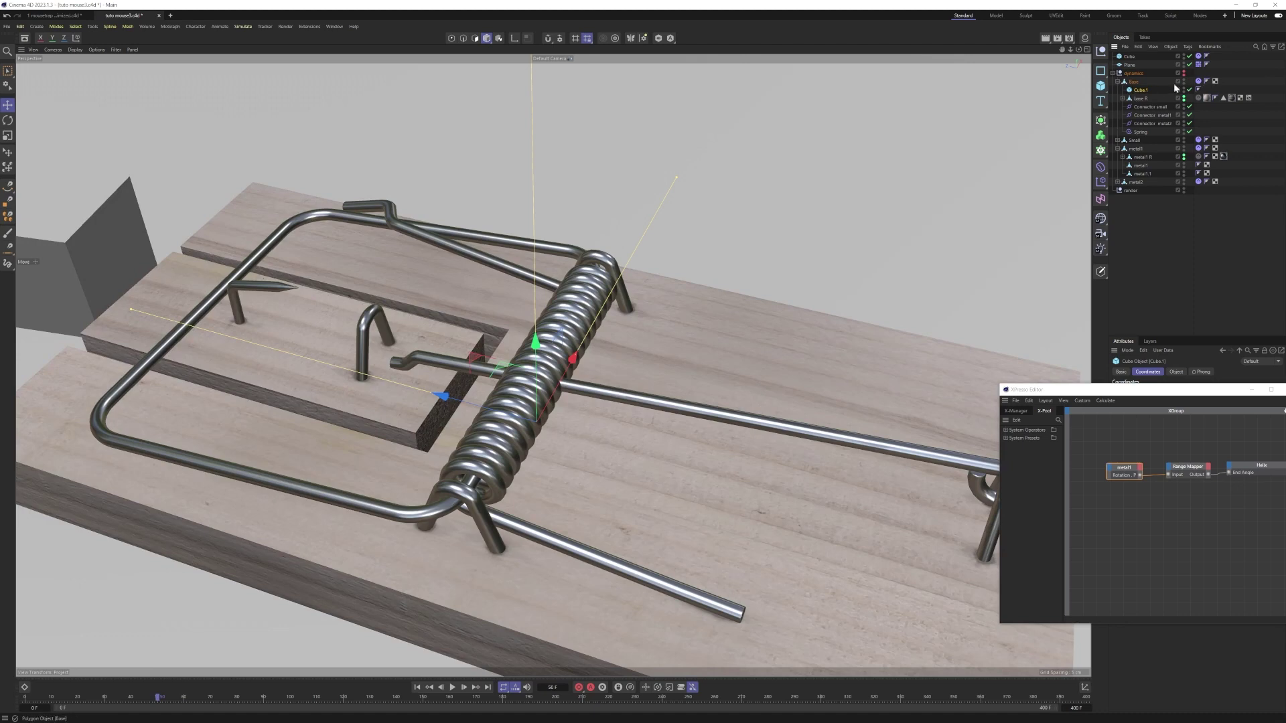
key("F2")
scroll(670, 249, "down", 7)
key("c")
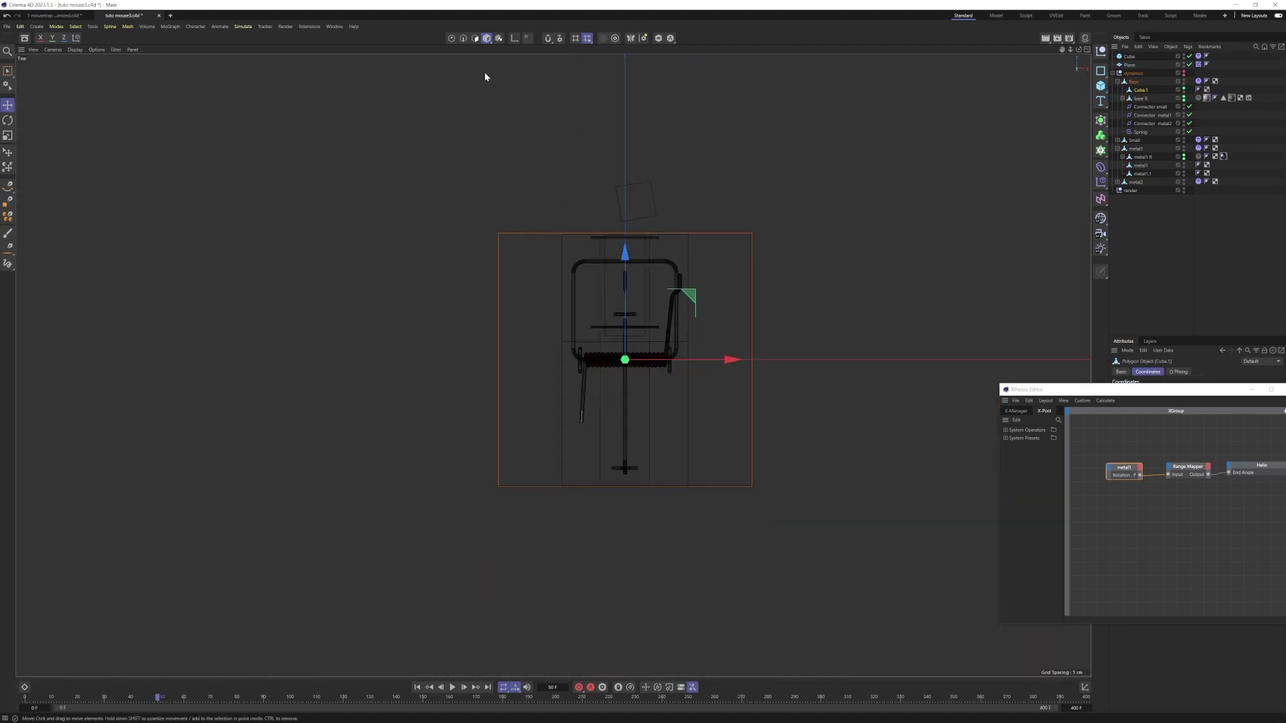
key("t")
left_click_drag(735, 360, 662, 370)
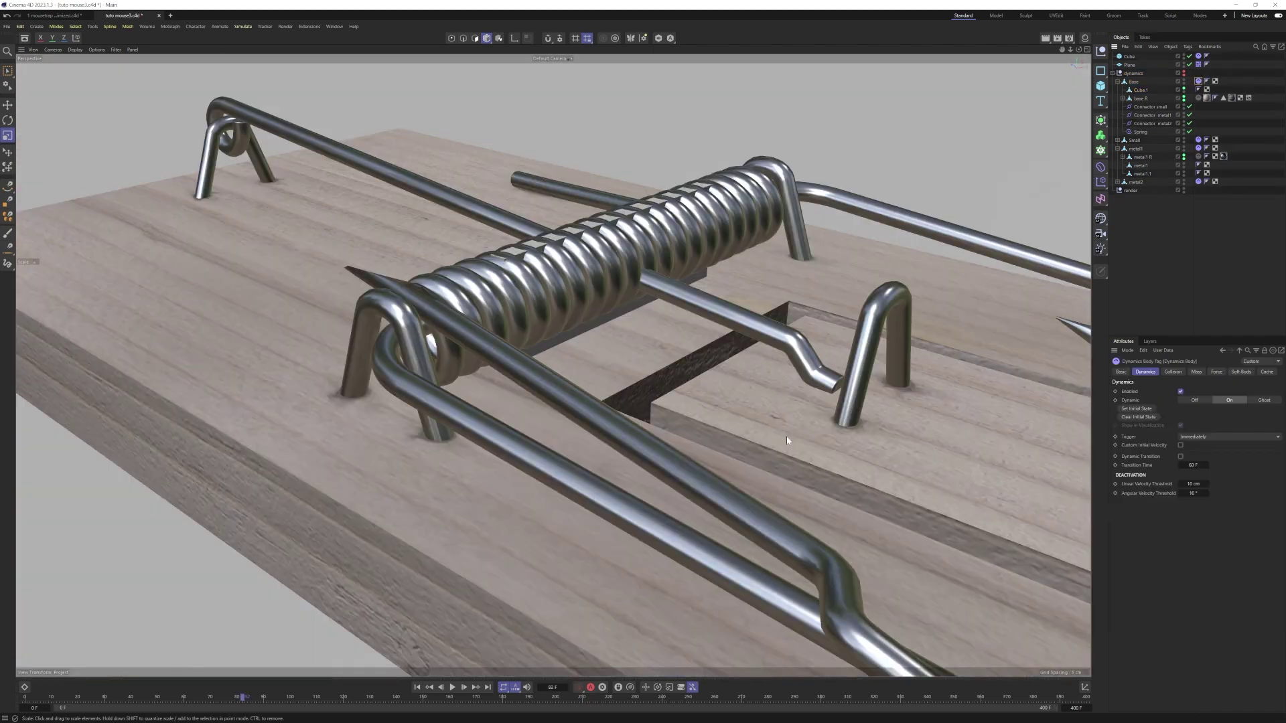
Set Inherit Tag to Compound Collision Shape on the Base's Dynamics Body tag, and play the simulation to test it
left_click(786, 440)
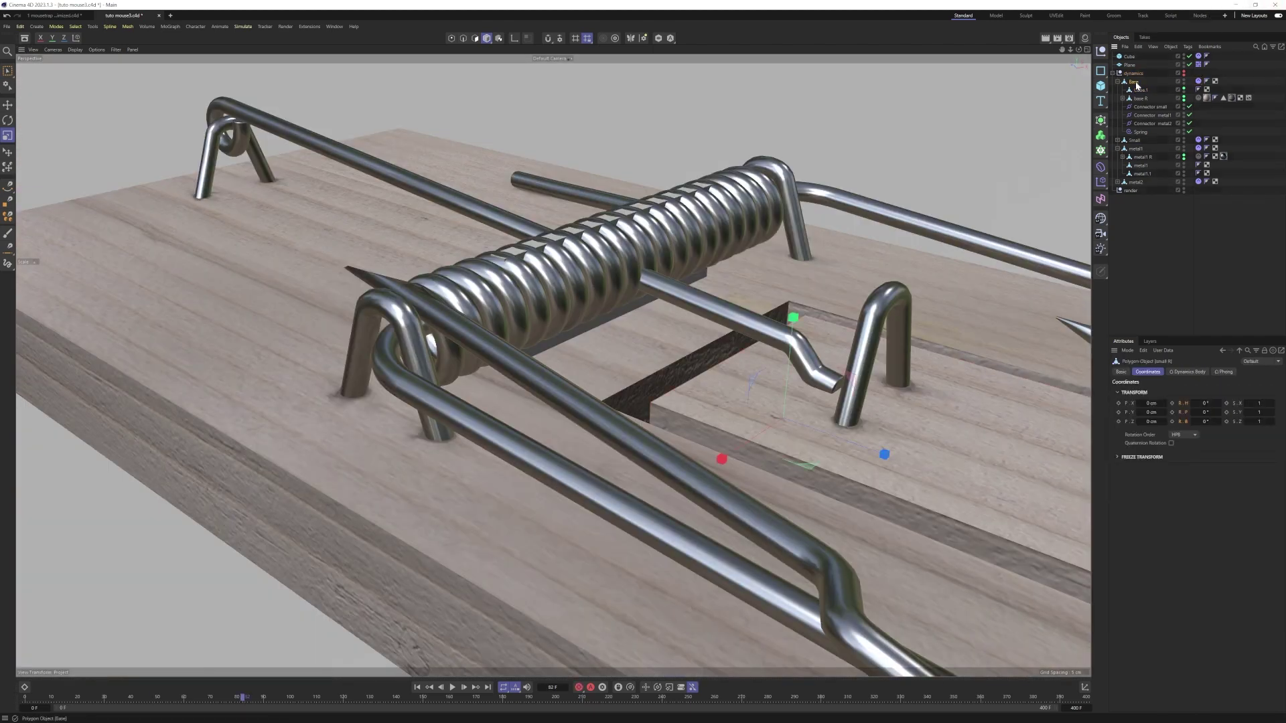
left_click(1198, 81)
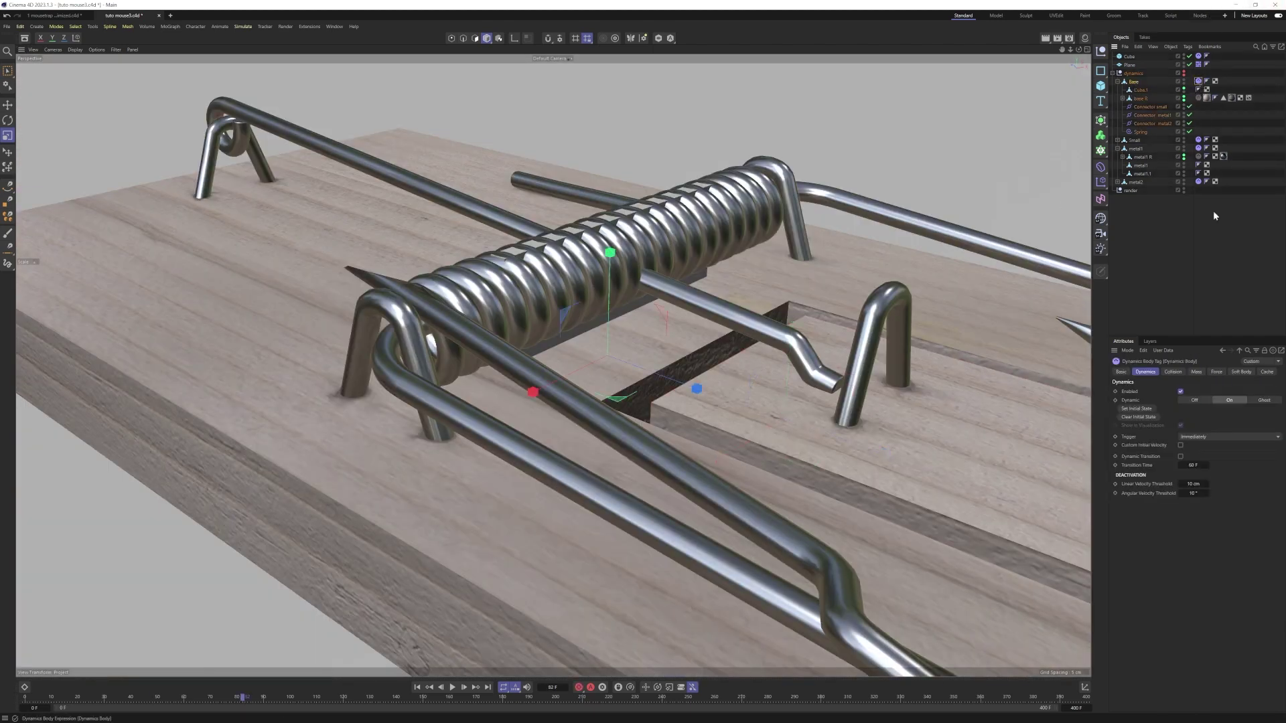
left_click(1173, 372)
left_click(1188, 393)
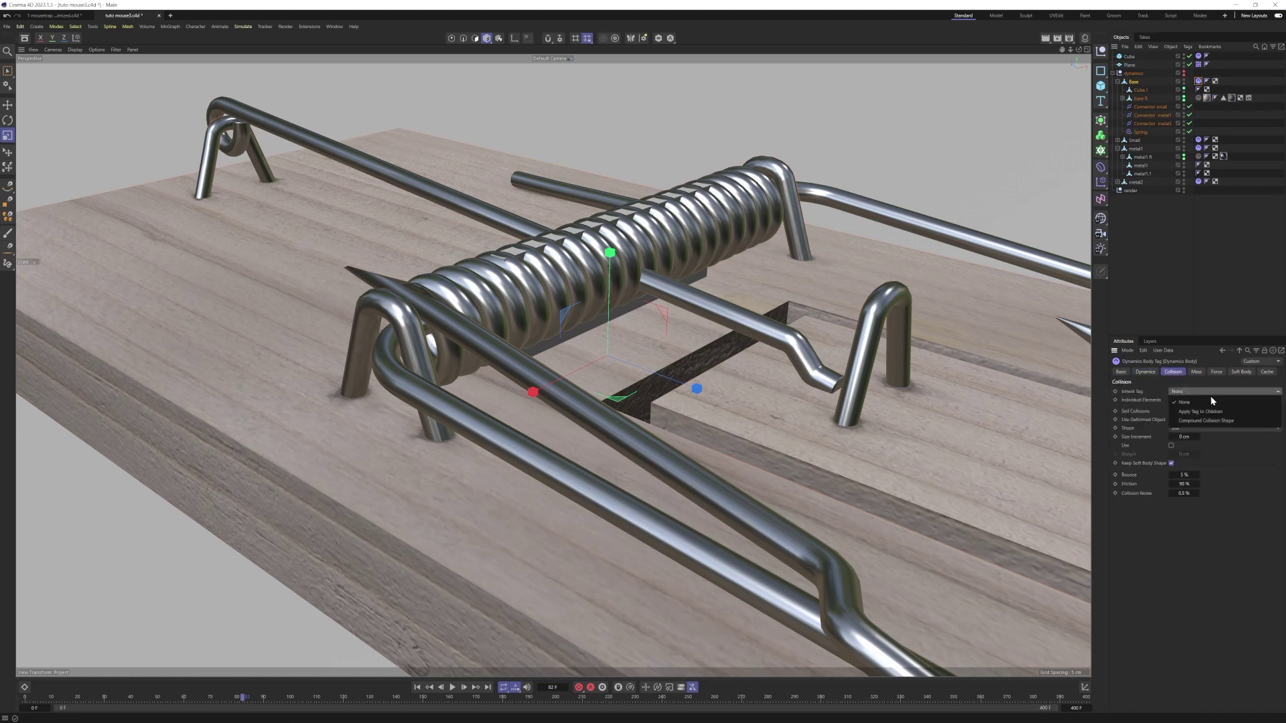
left_click(1199, 421)
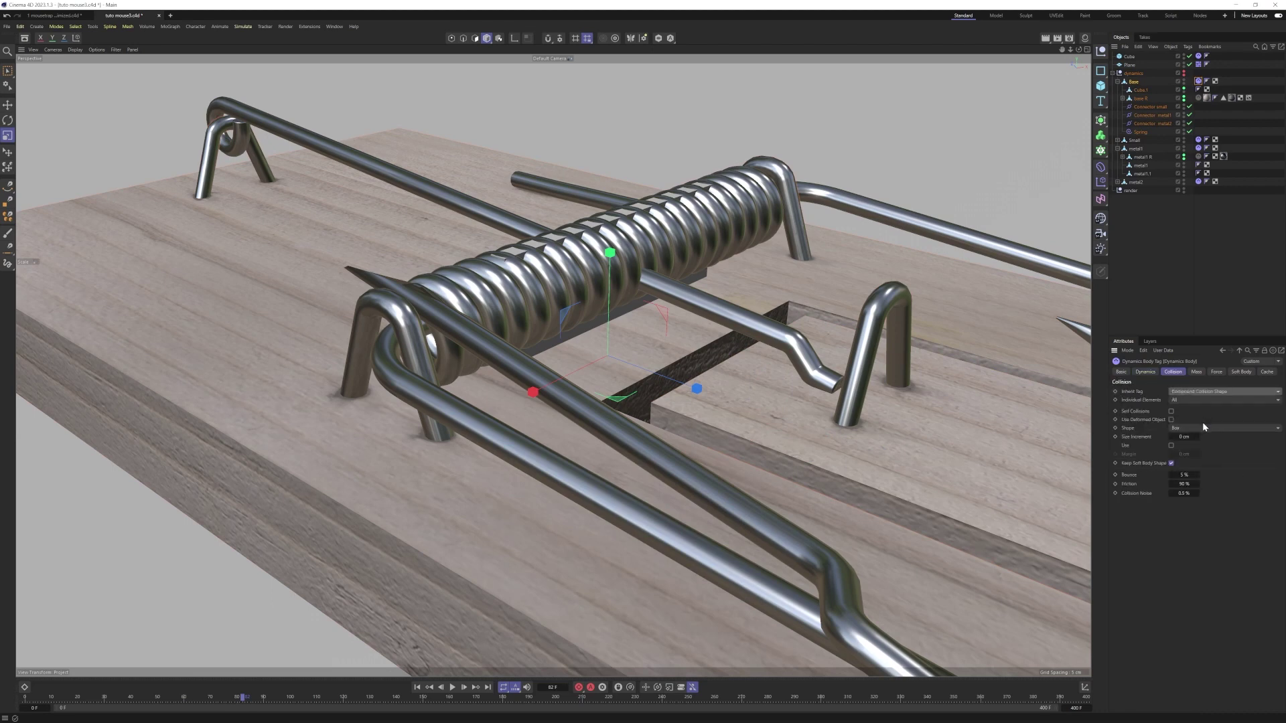
left_click(1192, 427)
left_click(1135, 588)
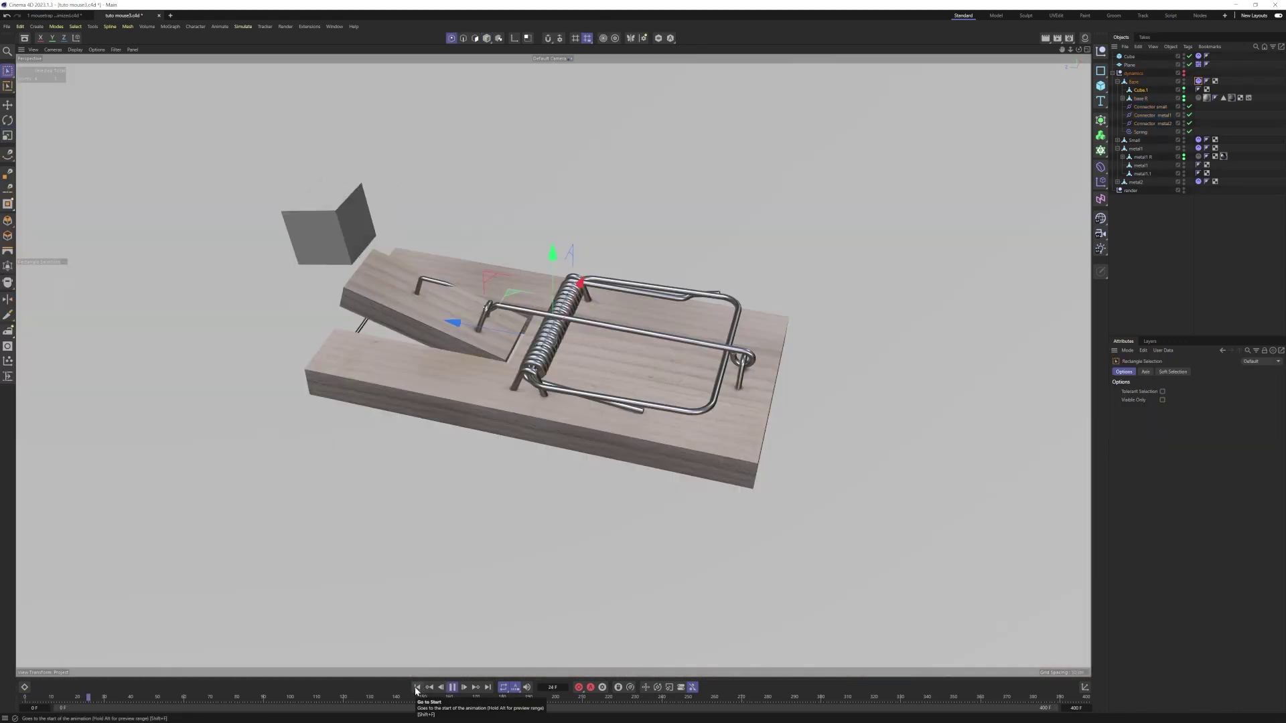
left_click(453, 690)
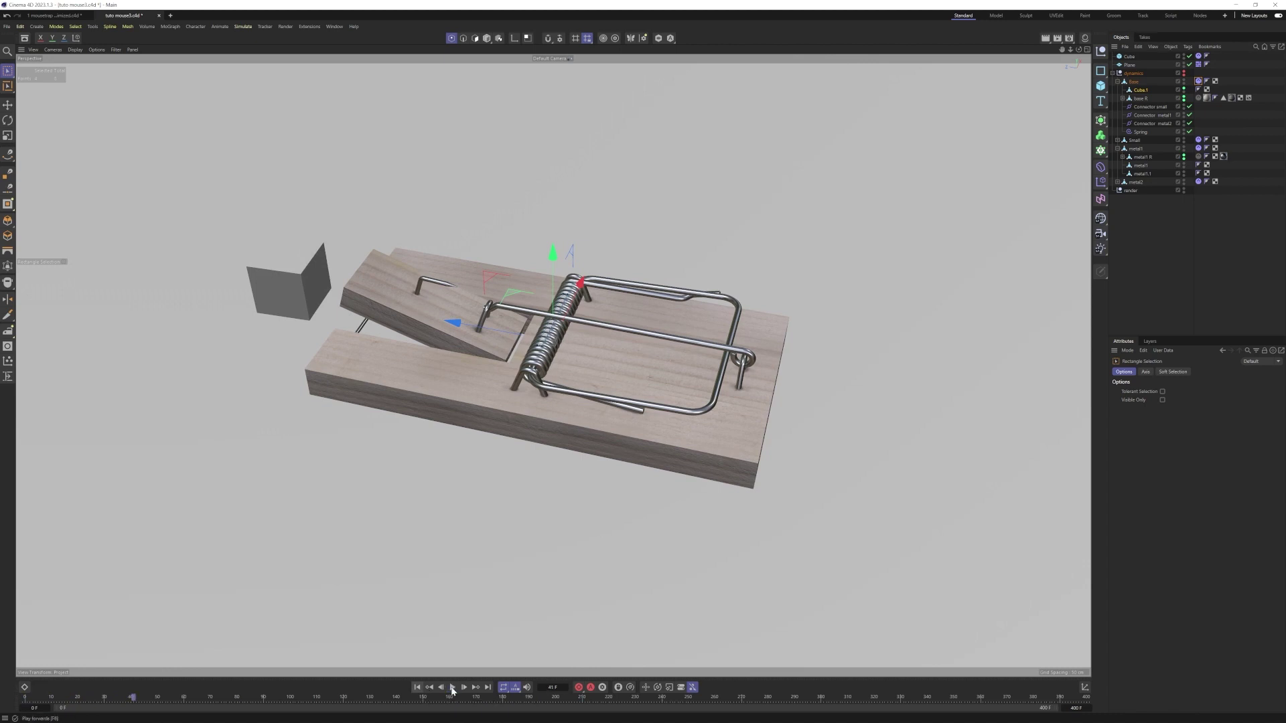
left_click(419, 690)
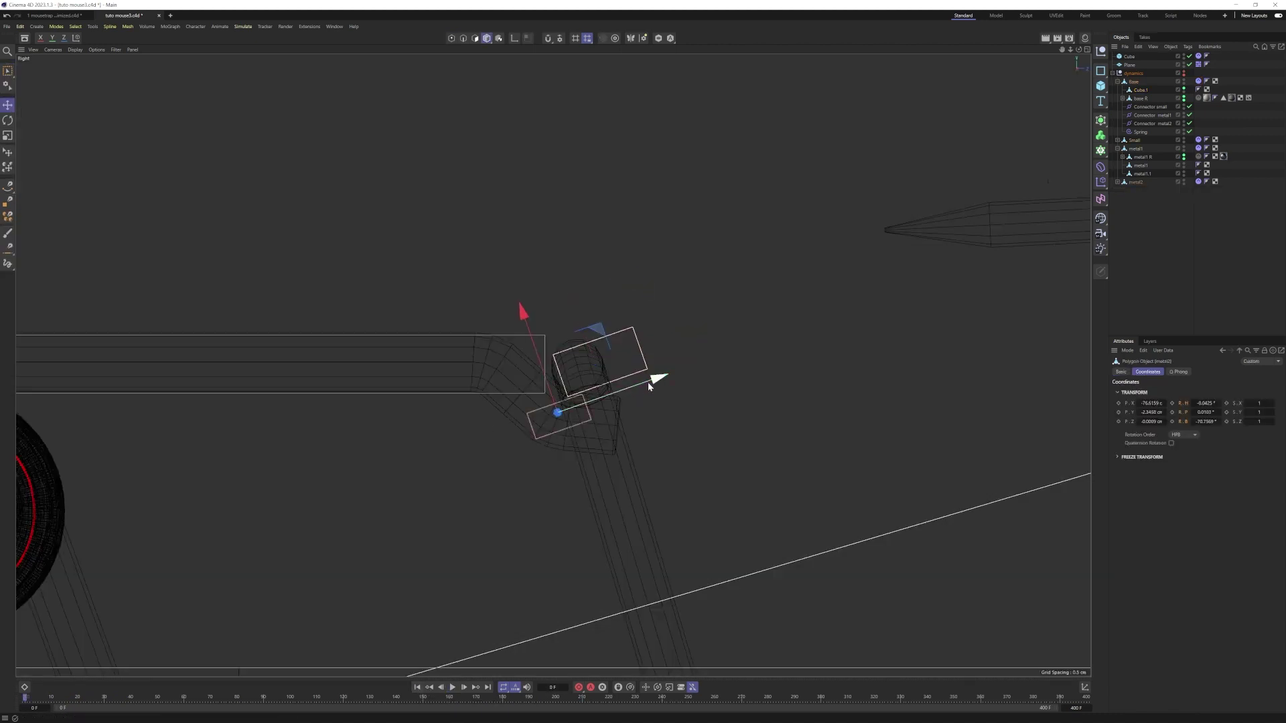
Move the small metal2 proxy box at the catch slightly backward along its Y axis
left_click_drag(648, 383, 640, 383)
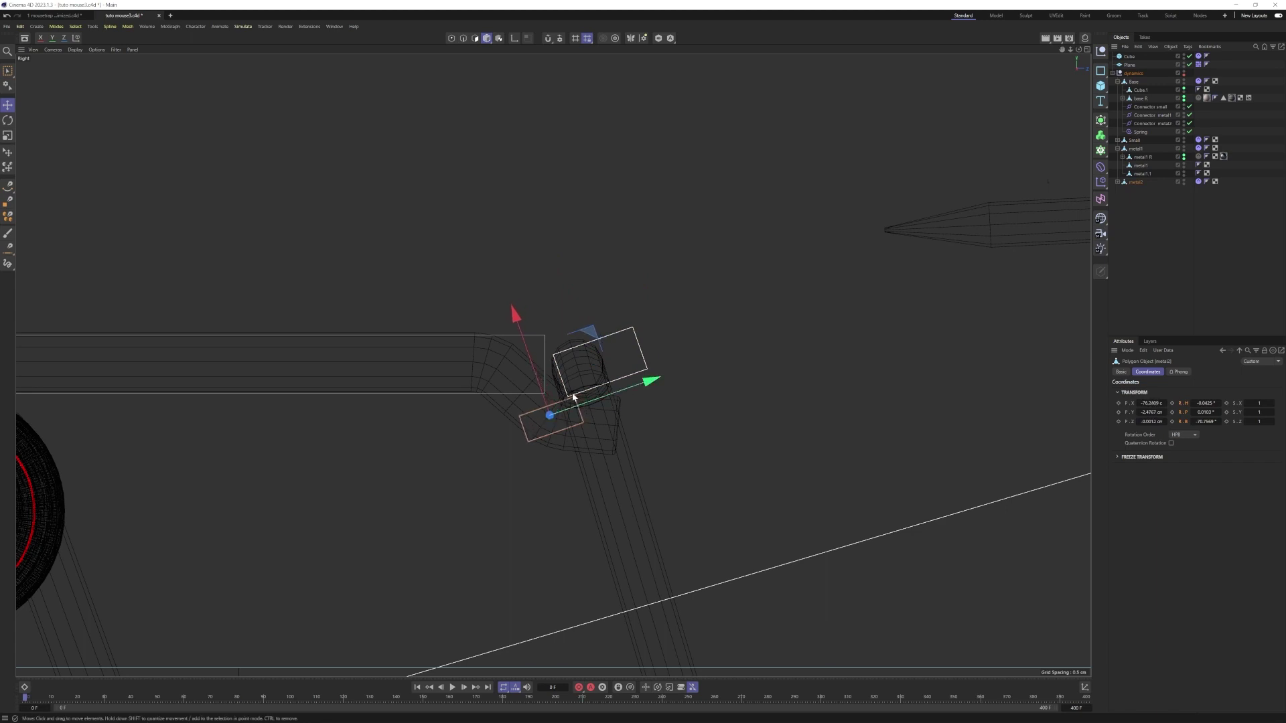
scroll(670, 365, "down", 3)
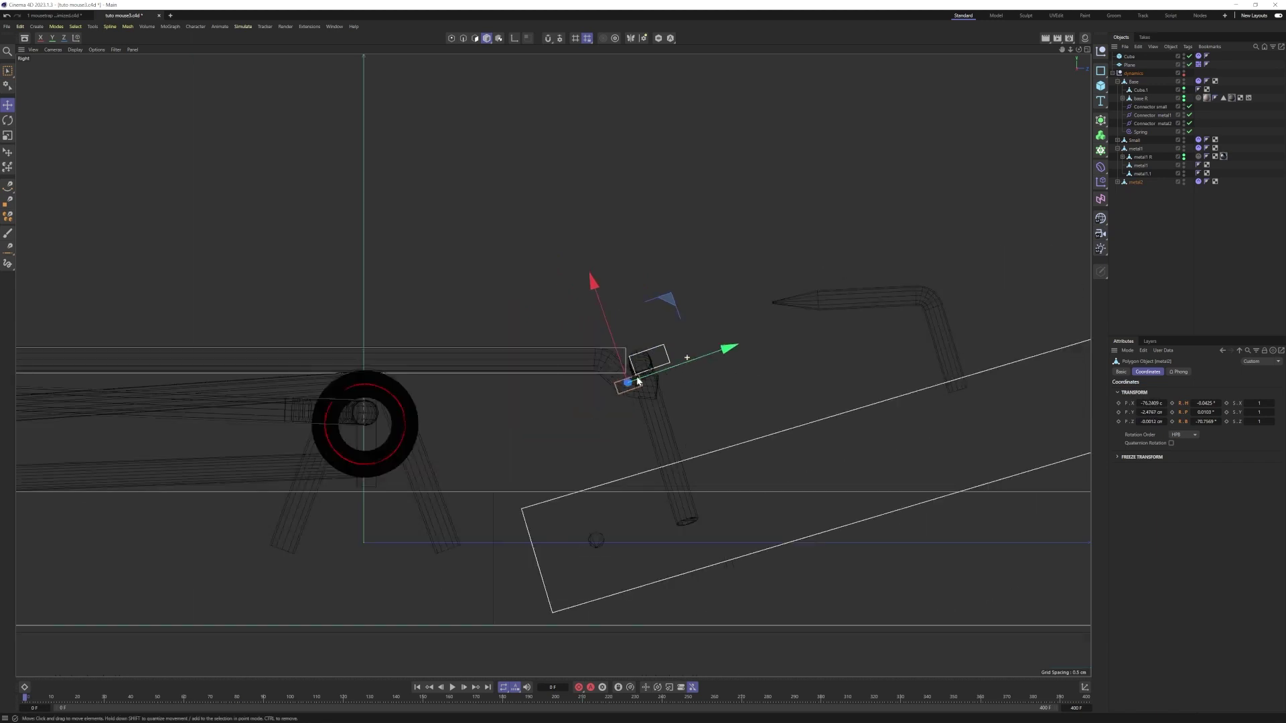
scroll(637, 381, "down", 3)
Play the simulation until the trap tumbles, stop it, and inspect the spring's end wire up close with shaded geometry
left_click(451, 689)
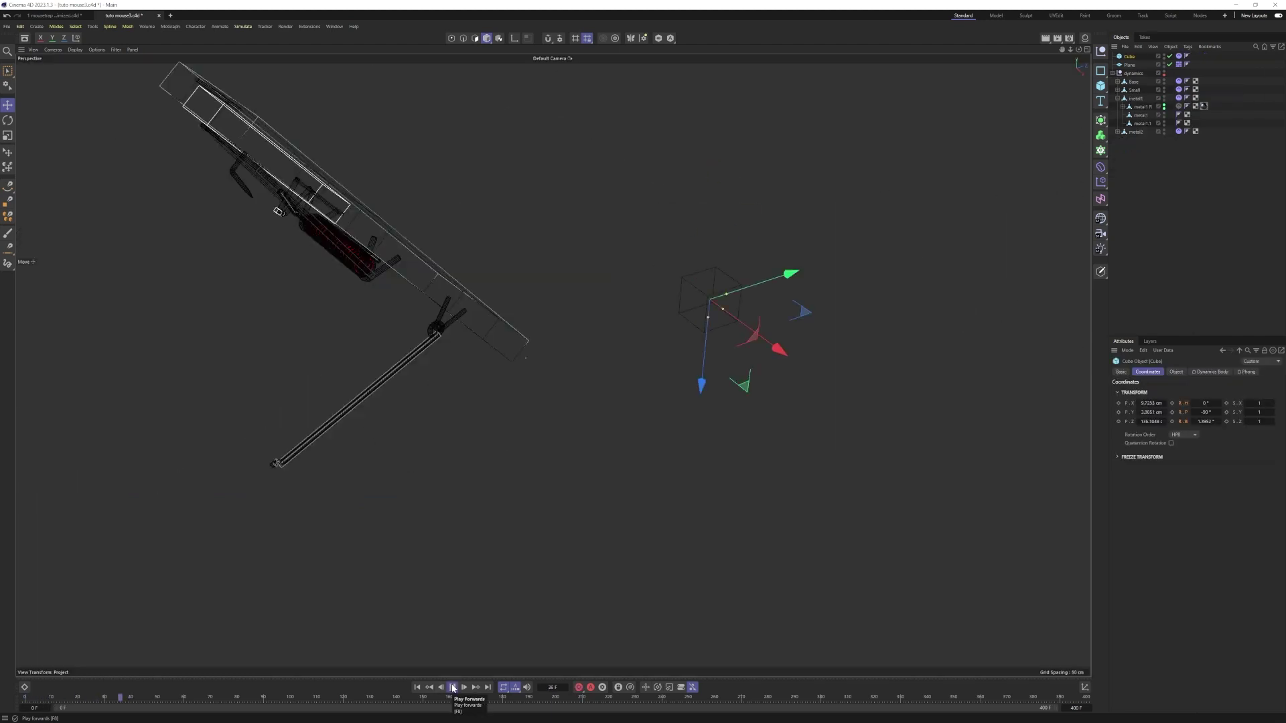
left_click(453, 687)
middle_click_drag(345, 350, 462, 348, "alt")
right_click_drag(433, 353, 608, 332, "alt")
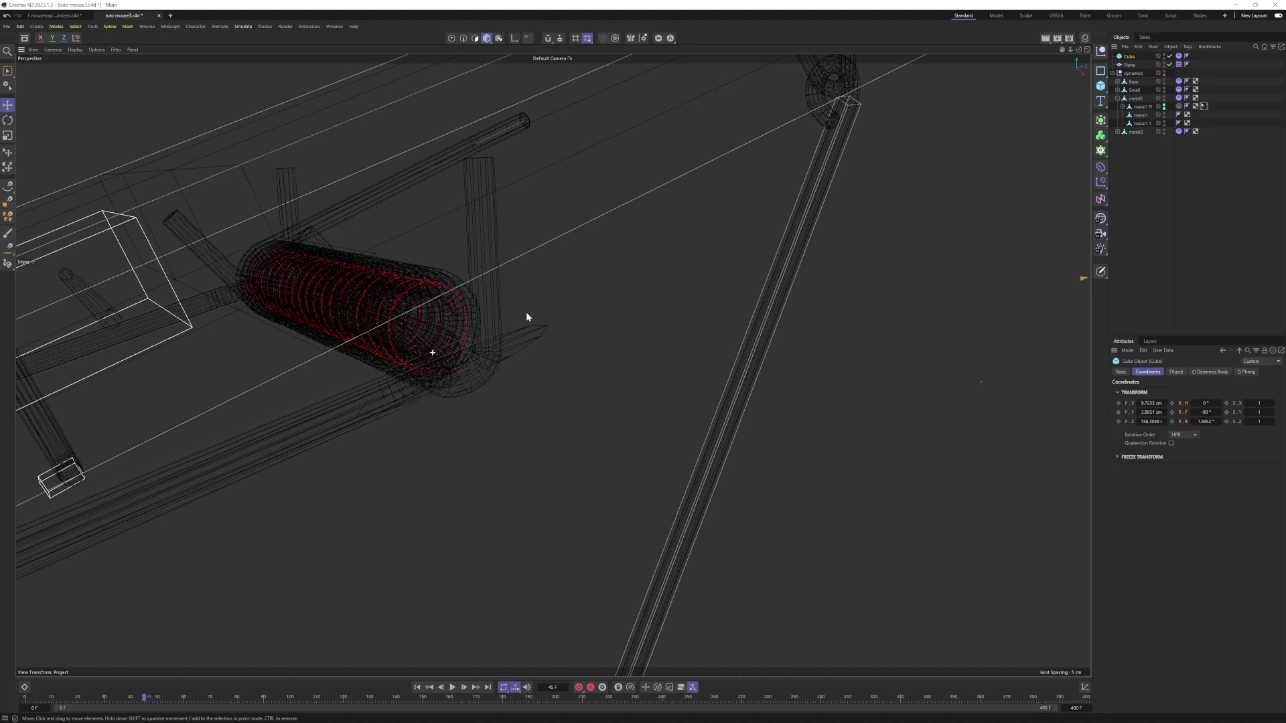
key("n")
key("b")
left_click_drag(500, 349, 507, 455, "alt")
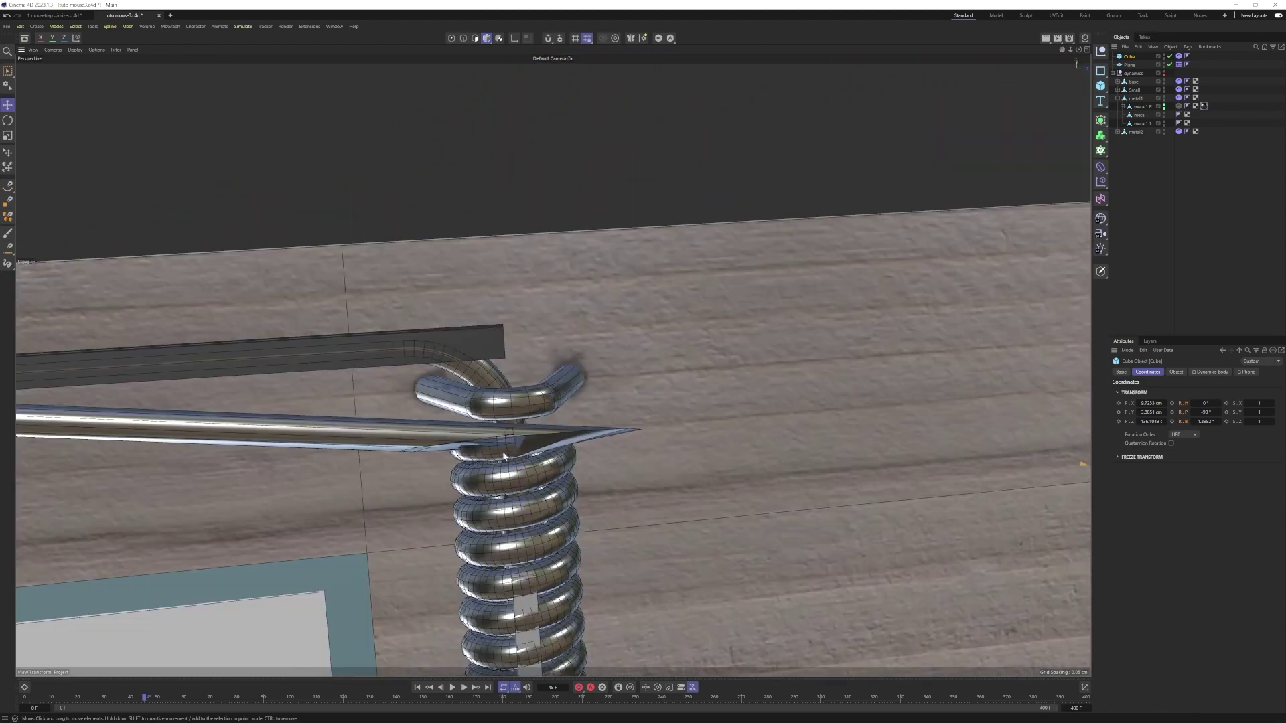
mouse_move(504, 456)
right_mouse_down("alt")
mouse_move(593, 423)
mouse_move(527, 436)
right_mouse_up("alt")
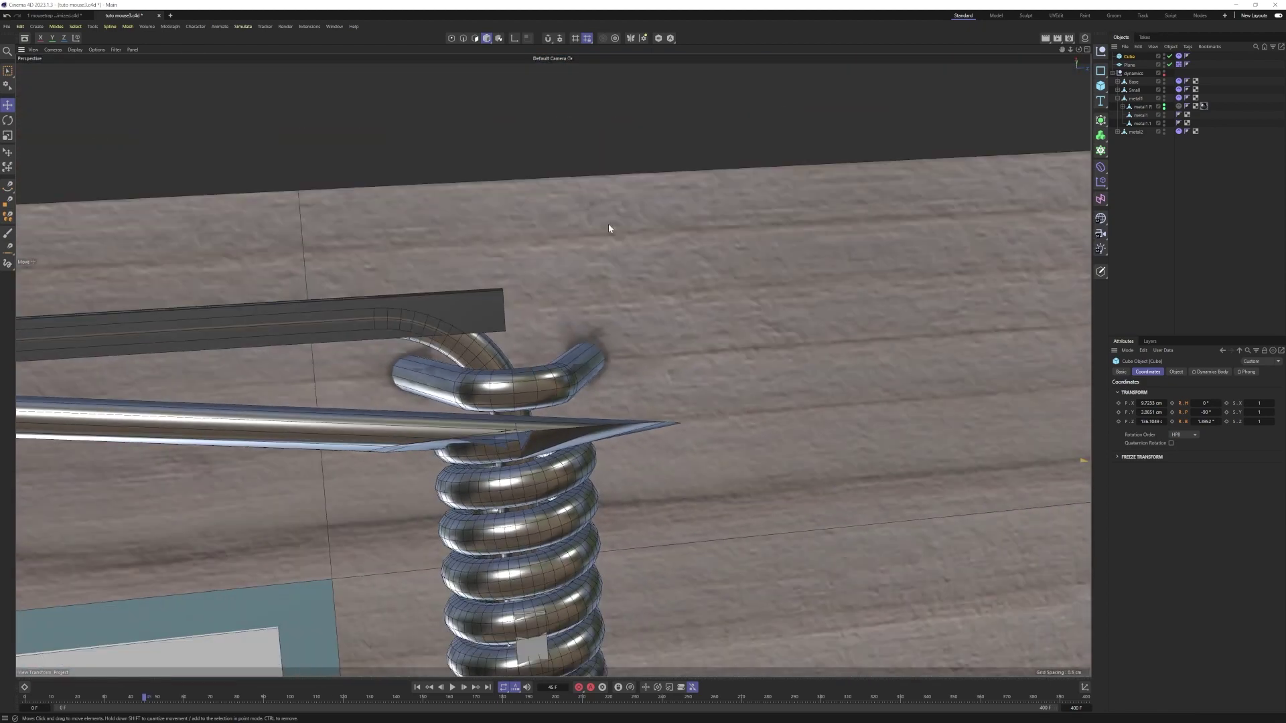
Nest the metal1 proxy hierarchy under Base so its rotation is measured relative to the base
left_click(1117, 90)
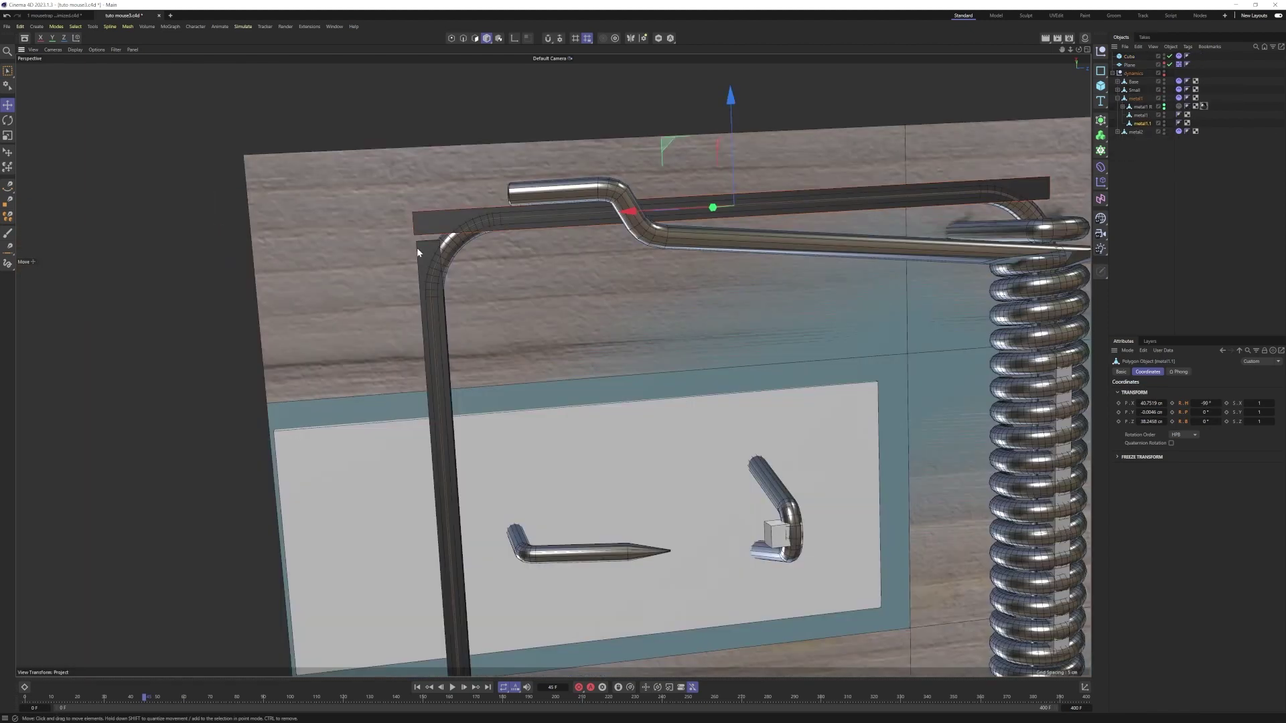
left_click(417, 248)
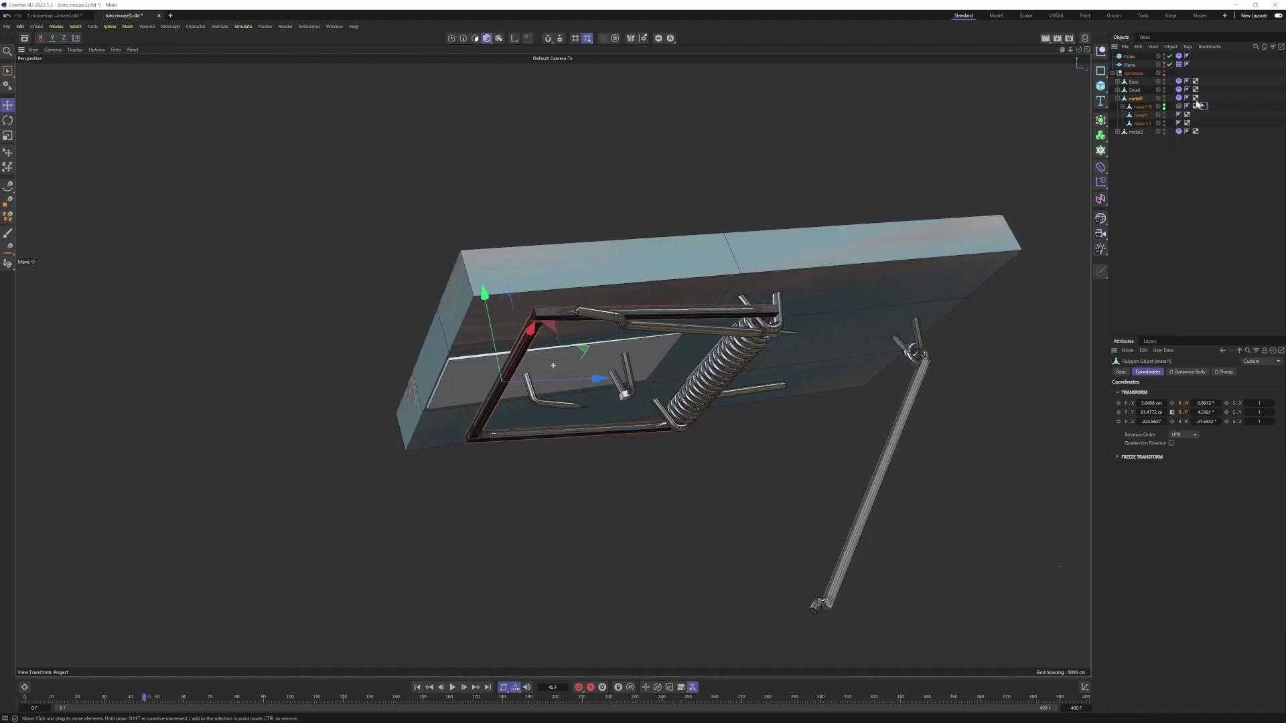
left_click(1118, 98)
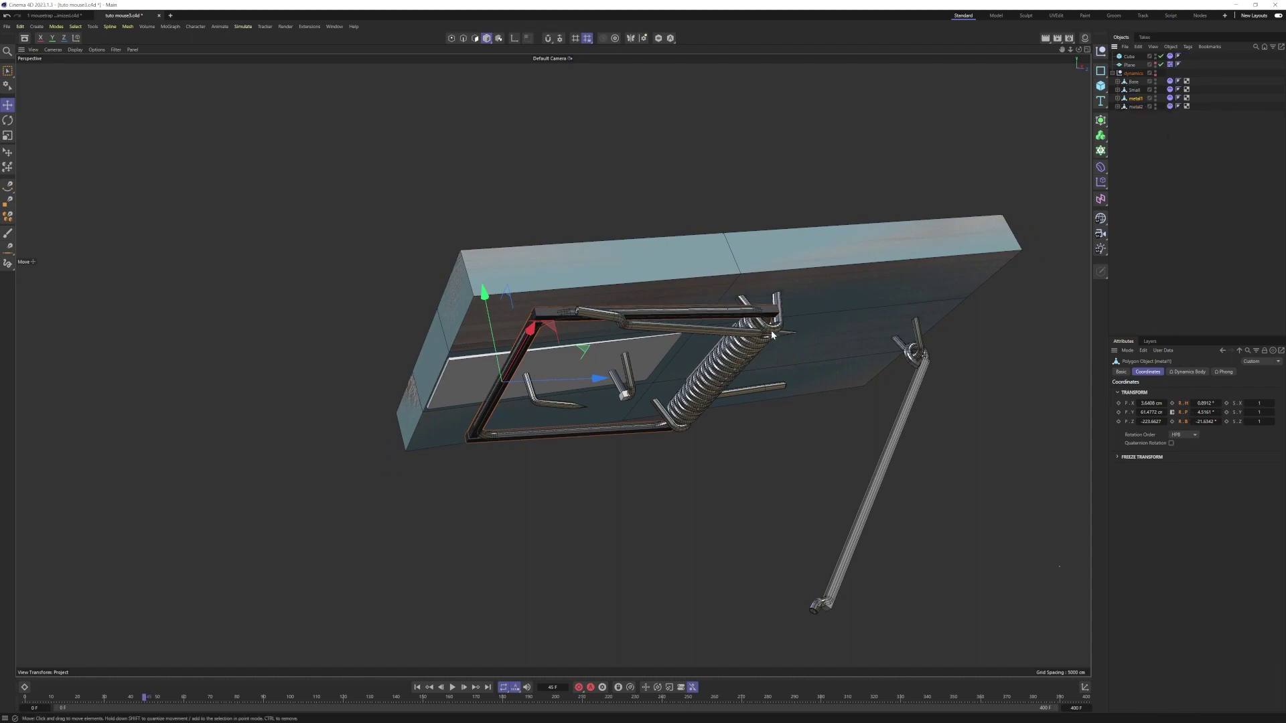
right_click_drag(770, 327, 1053, 116, "alt")
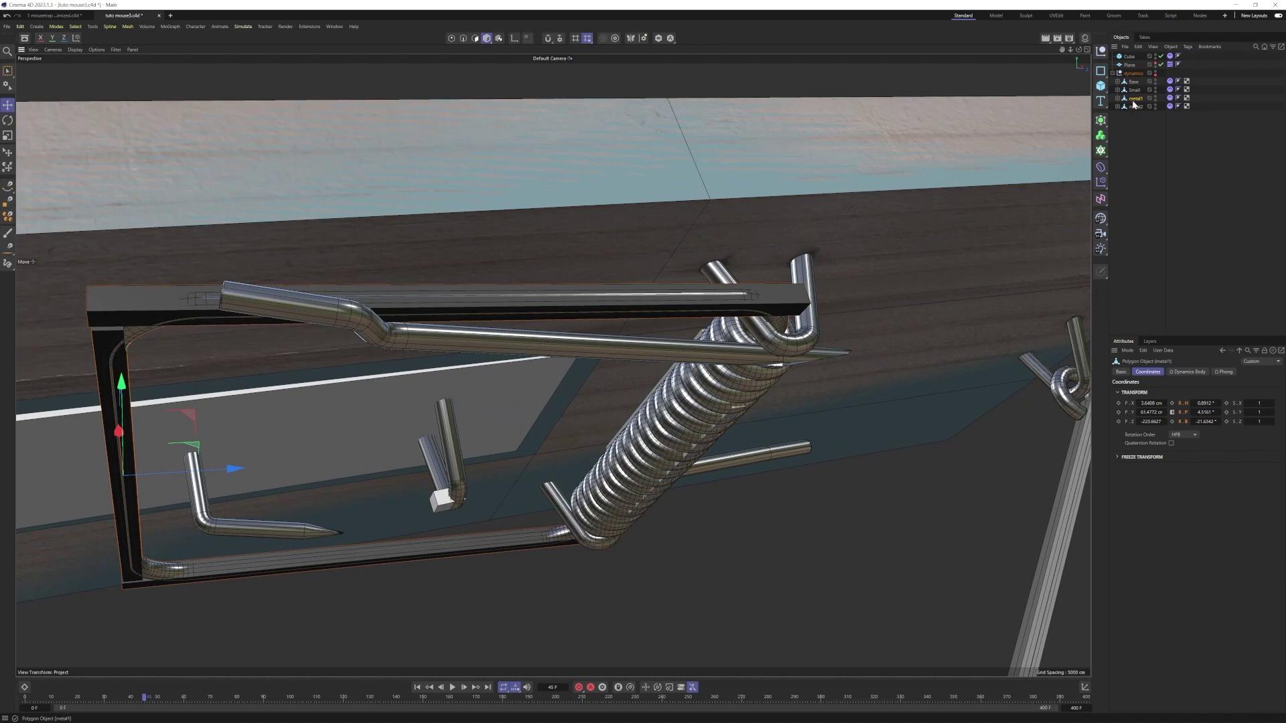
left_click_drag(1135, 99, 1135, 83)
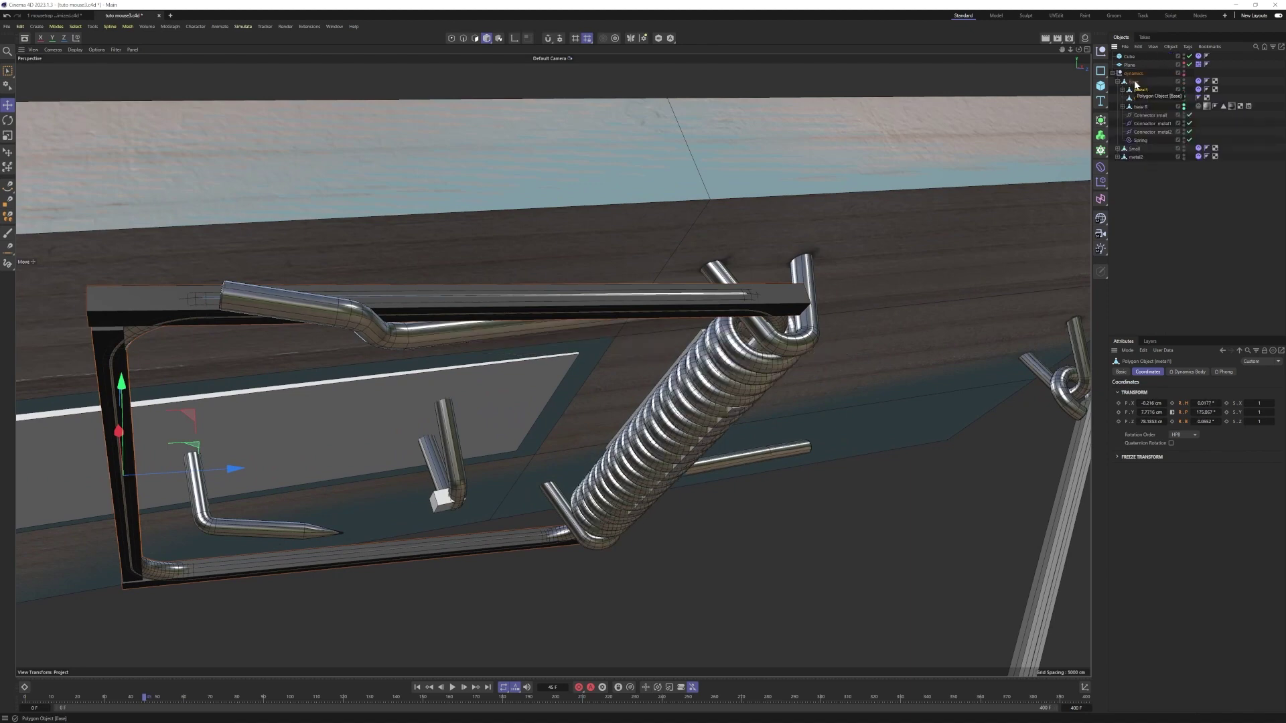
Inspect the spring's end wire beside the staple and metal1's rotation P value
mouse_move(755, 328)
left_mouse_down("alt")
mouse_move(756, 309)
mouse_move(775, 345)
left_mouse_up("alt")
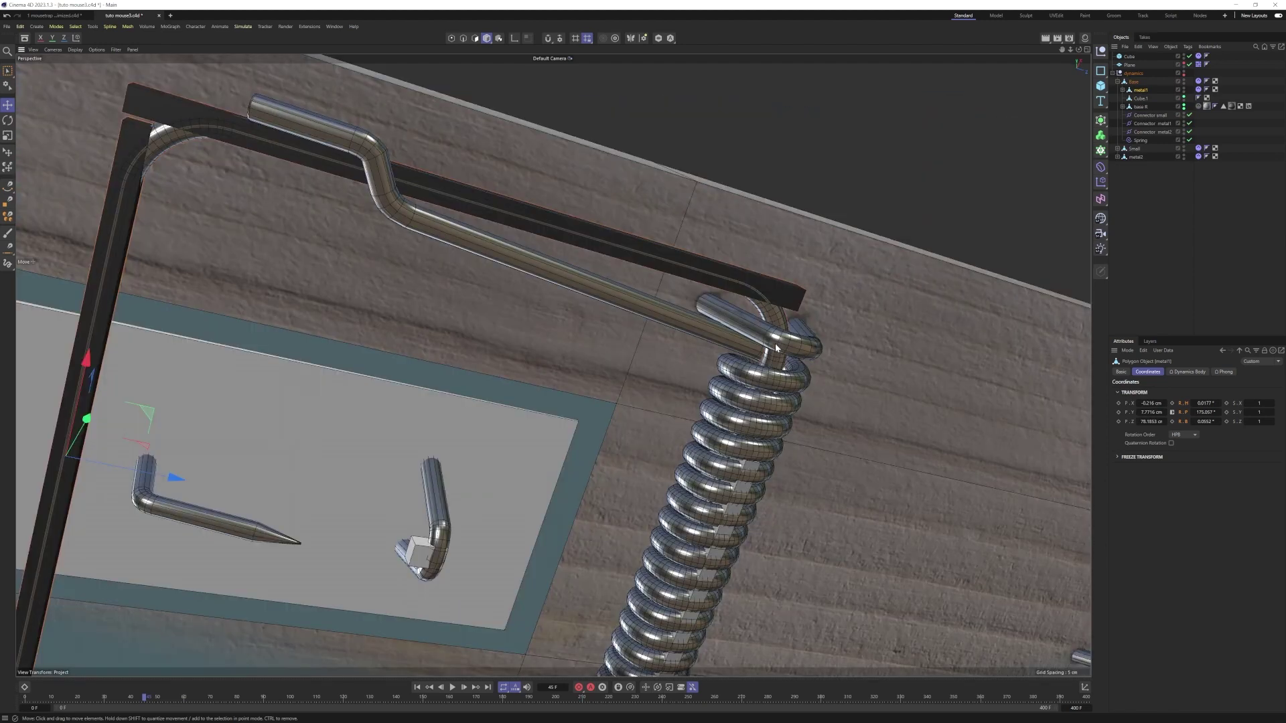
right_click_drag(779, 365, 832, 363, "alt")
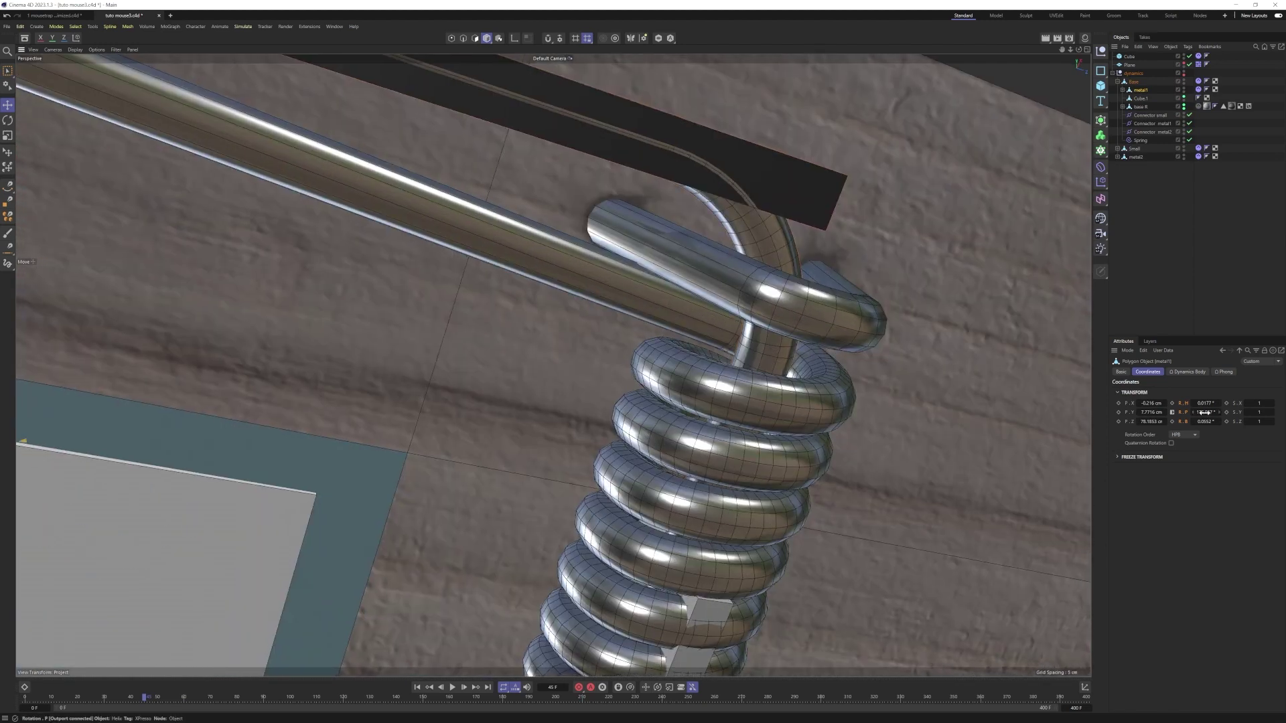
left_click_drag(1201, 412, 1198, 413)
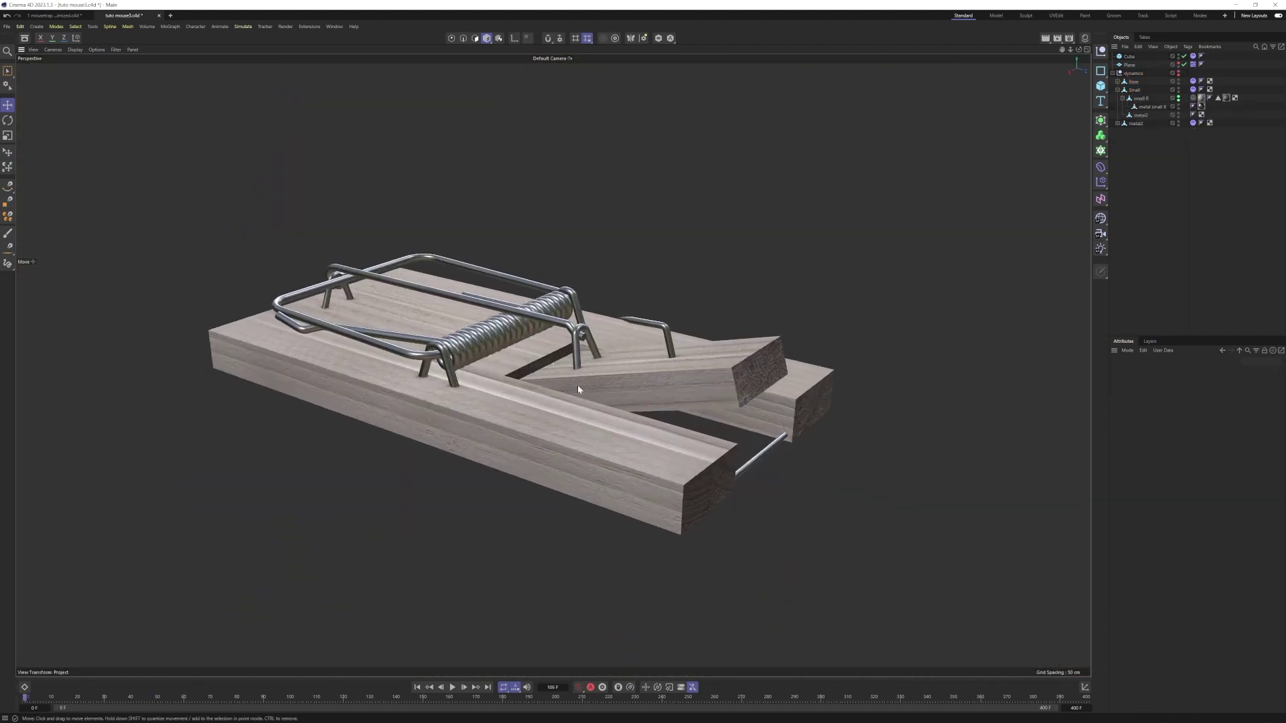
left_click_drag(577, 385, 605, 401, "alt")
left_click_drag(508, 335, 527, 418, "alt")
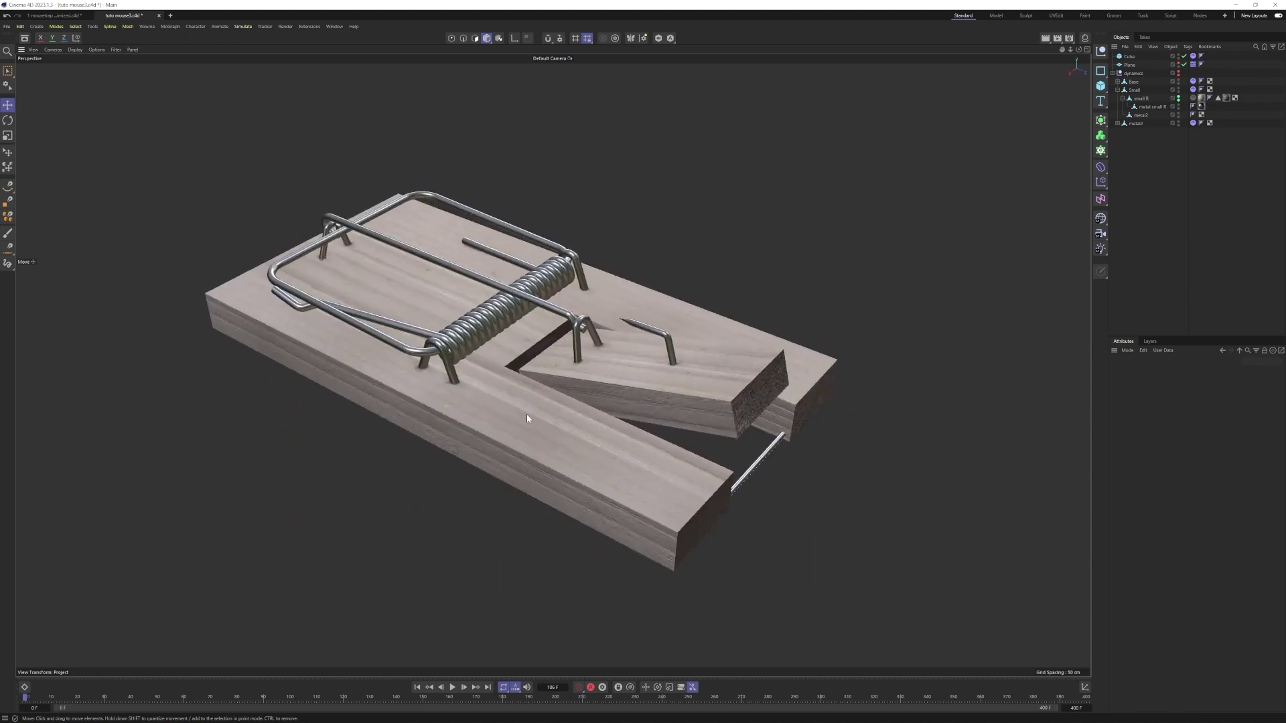